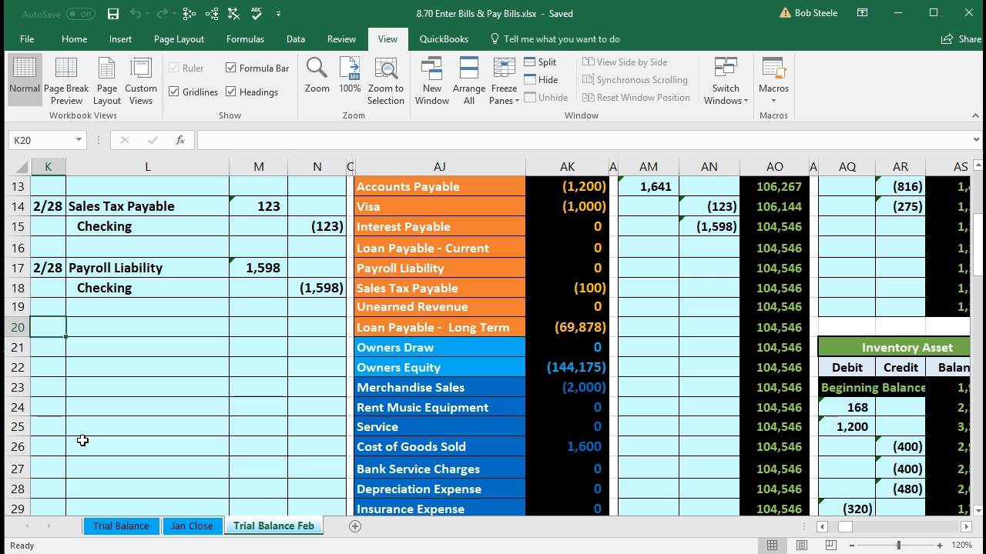
Enter the date 2/28 in cell K20 of the general journal to start a new entry.
text(/2)
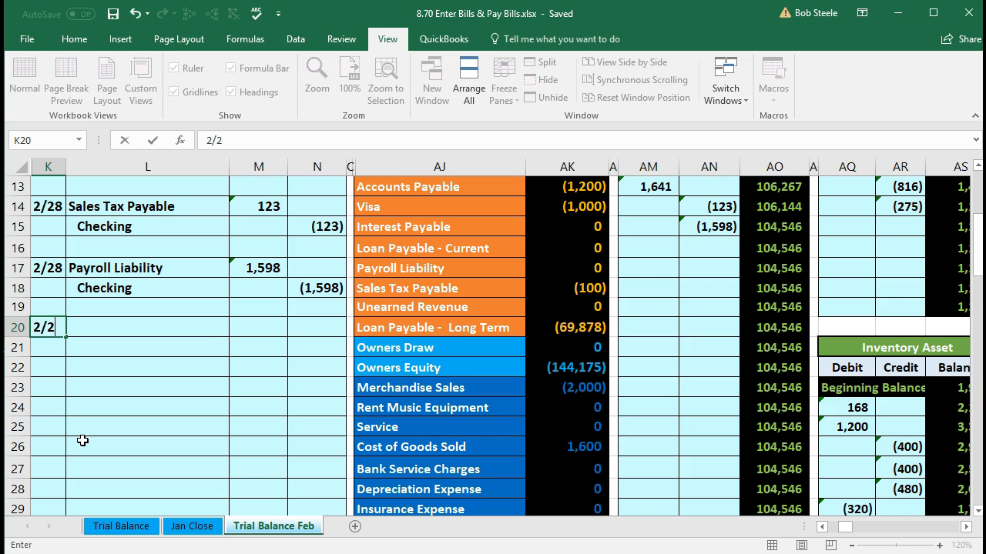
text(8)
key(Return)
Examine the Checking and Accounts Payable balances and the expense accounts in the trial balance.
scroll(83, 440, down, 1)
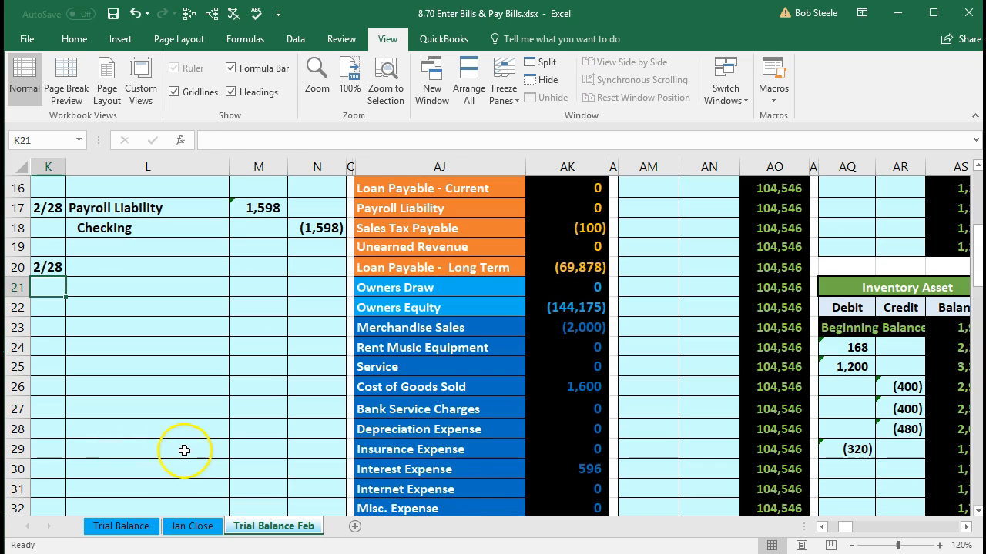
scroll(184, 450, up, 4)
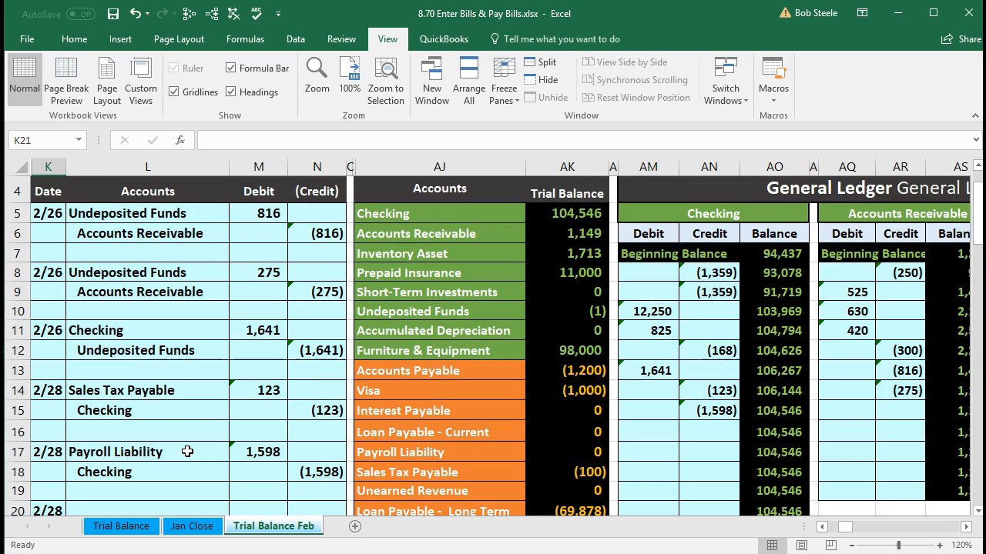
click(406, 219)
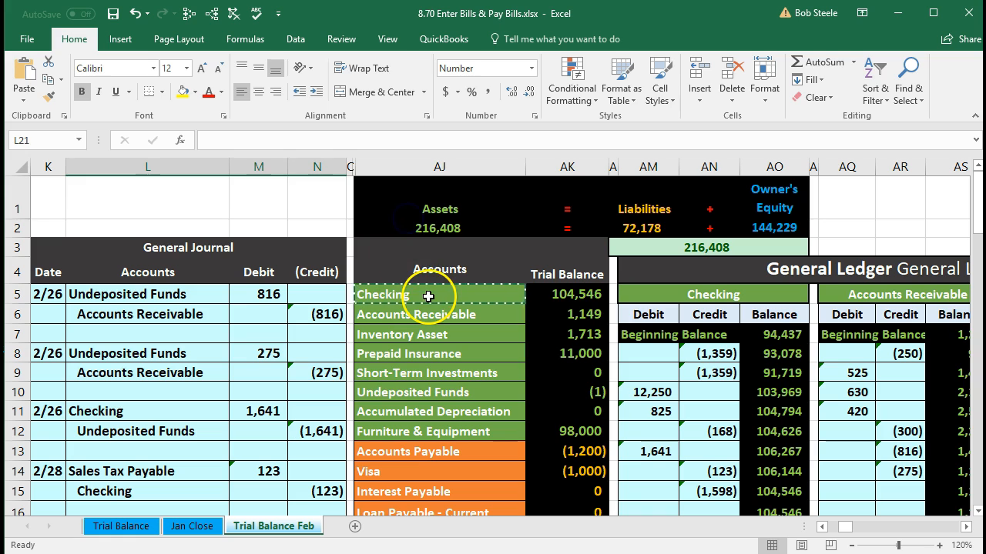
drag(462, 296, 535, 297)
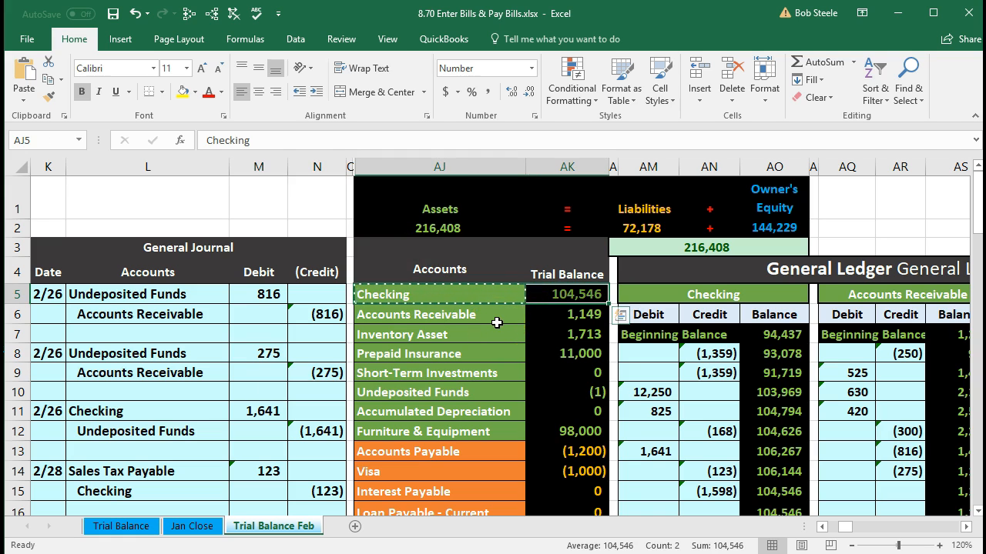
scroll(454, 404, down, 1)
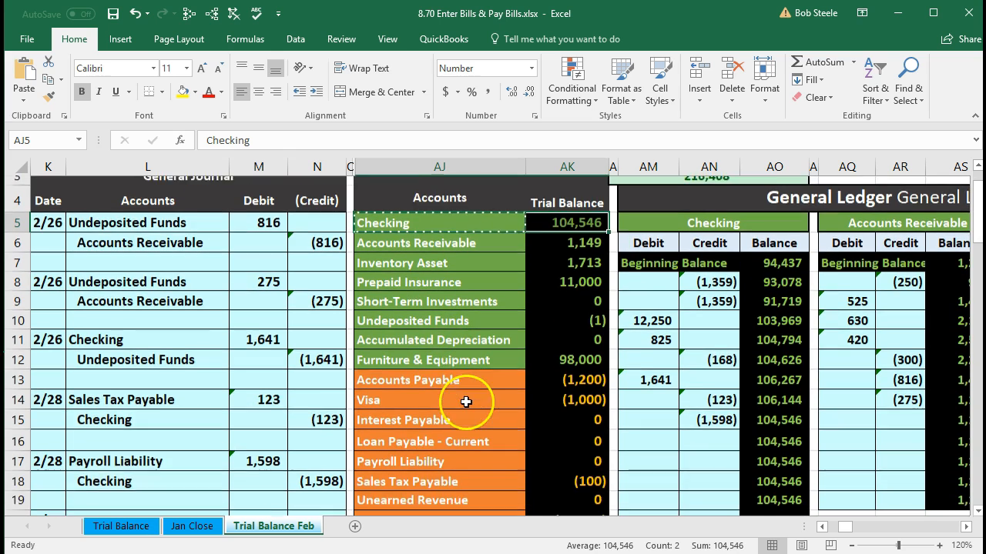
drag(435, 376, 544, 371)
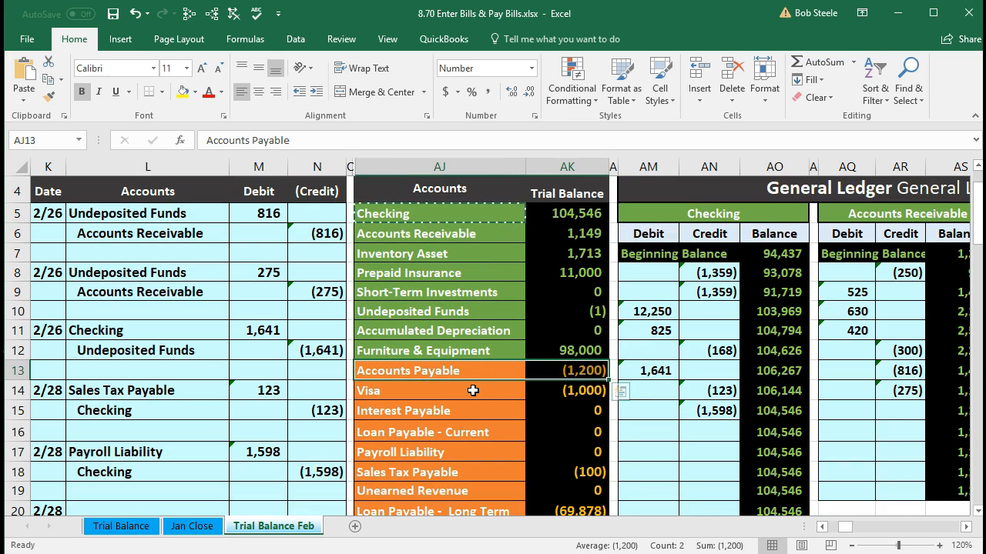
scroll(473, 388, down, 1)
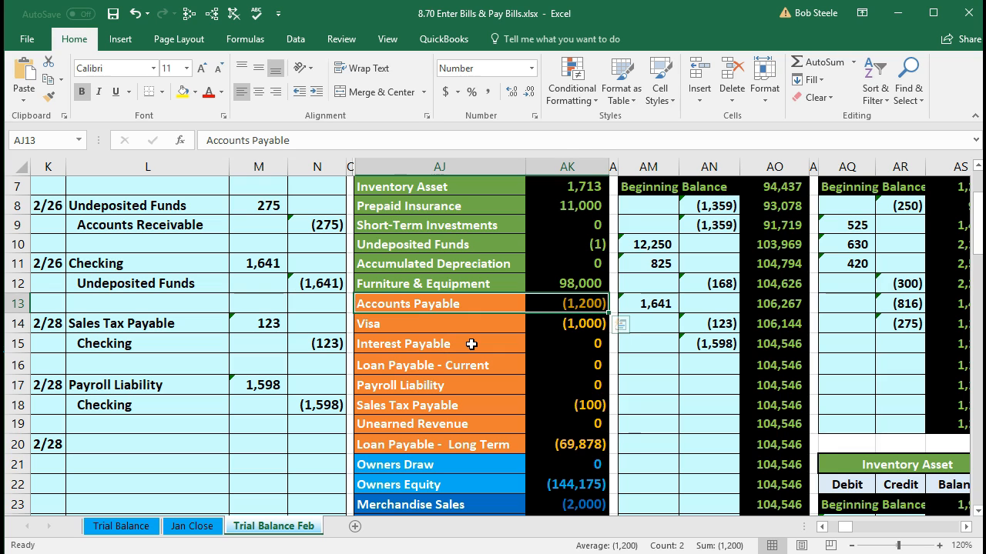
scroll(471, 344, down, 2)
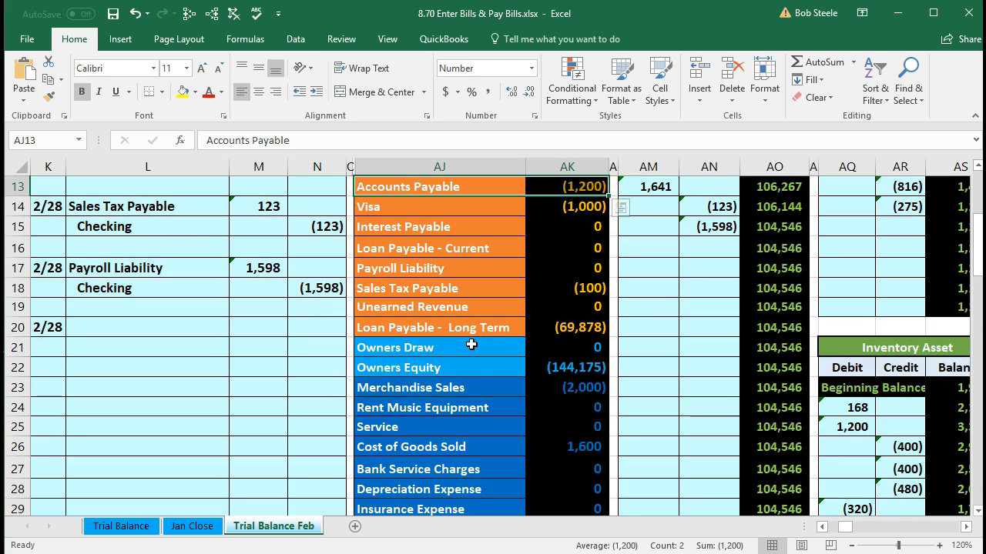
scroll(471, 344, down, 3)
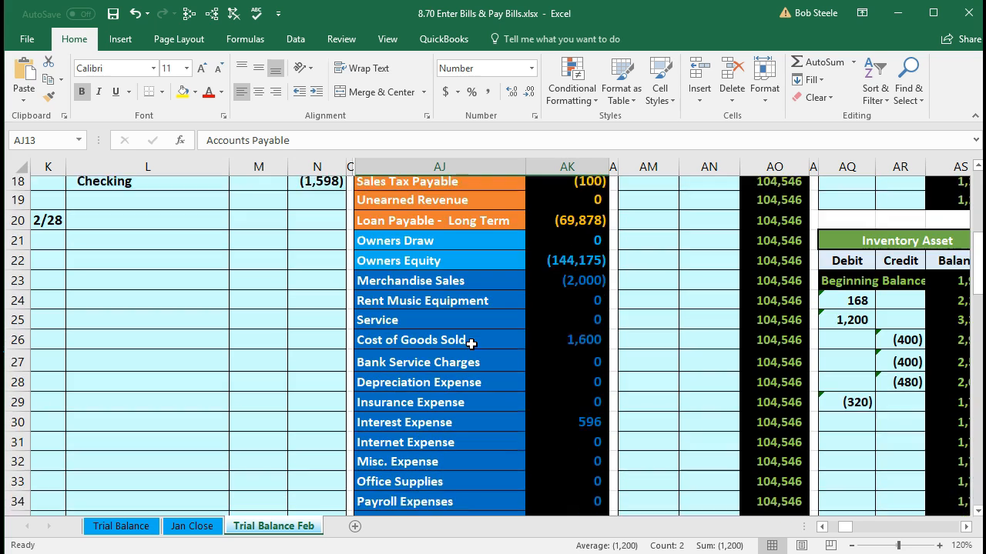
scroll(471, 344, down, 1)
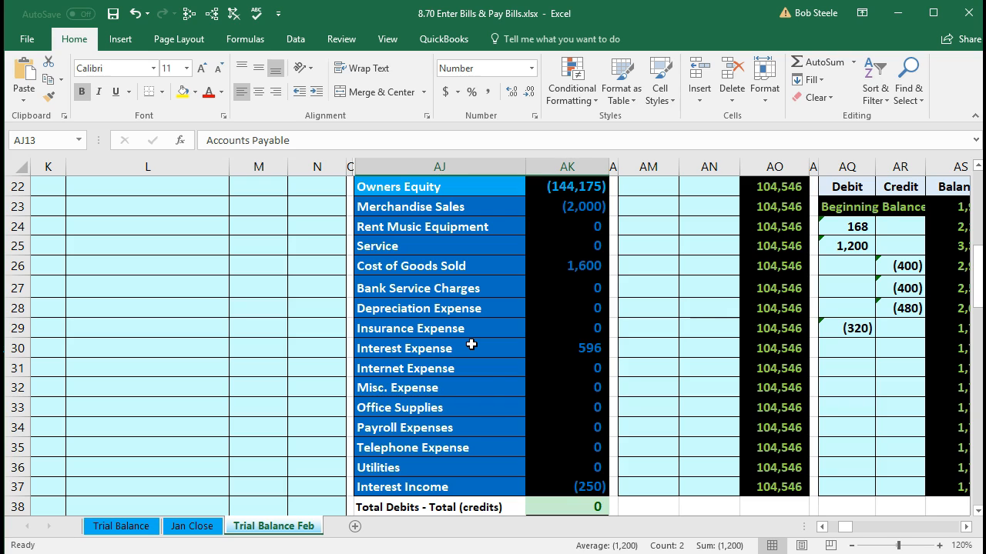
Copy the Telephone Expense account name from the trial balance and paste it as values into L20.
click(443, 447)
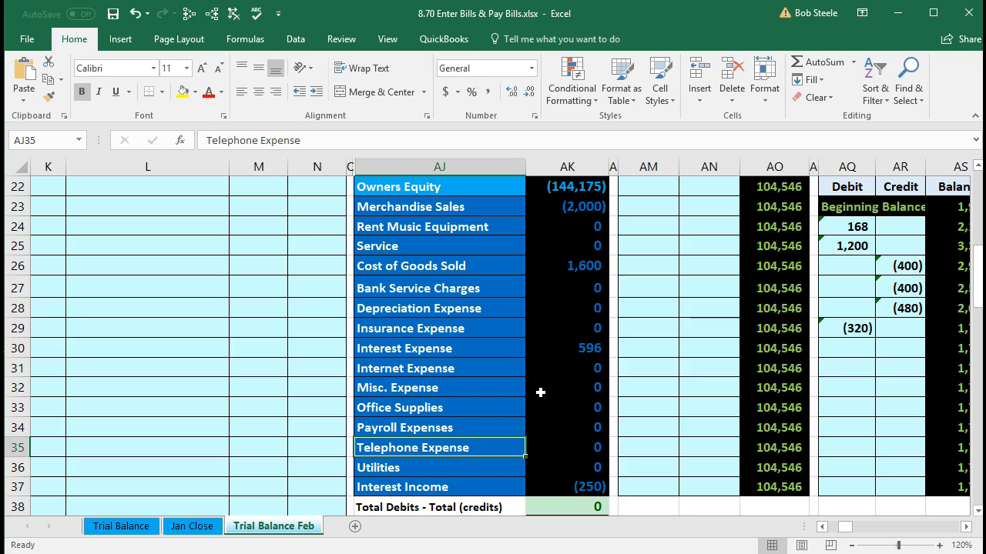
right_click(486, 447)
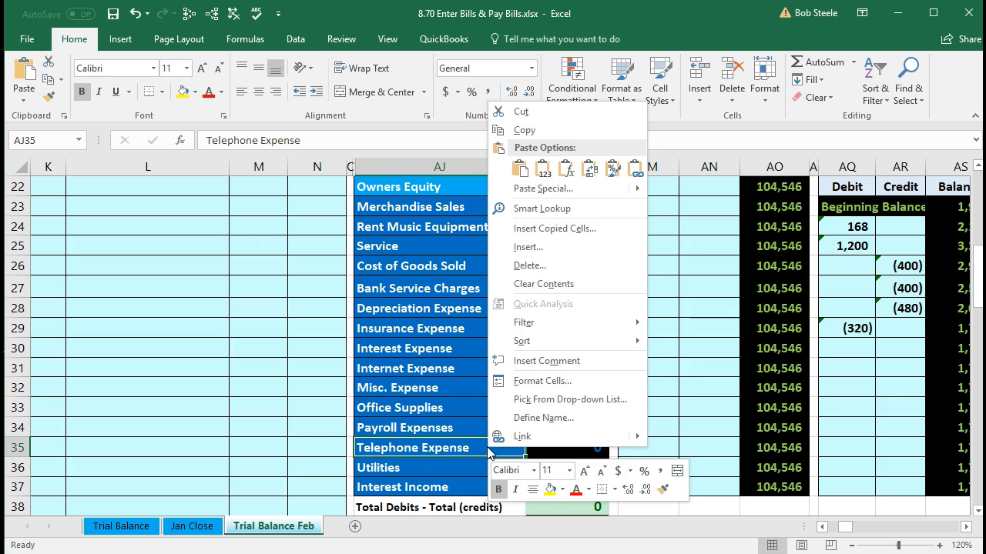
click(520, 130)
scroll(227, 385, up, 4)
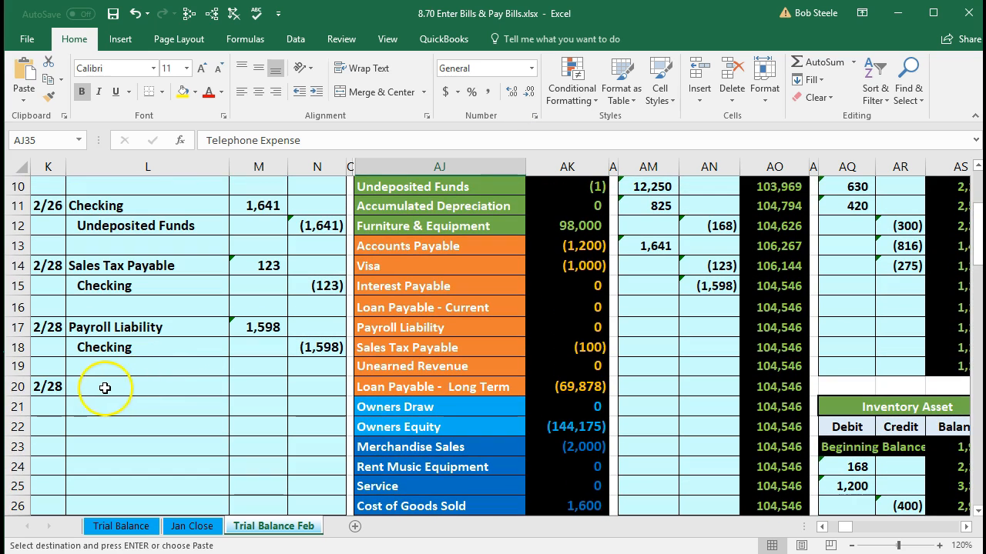
click(104, 387)
right_click(104, 387)
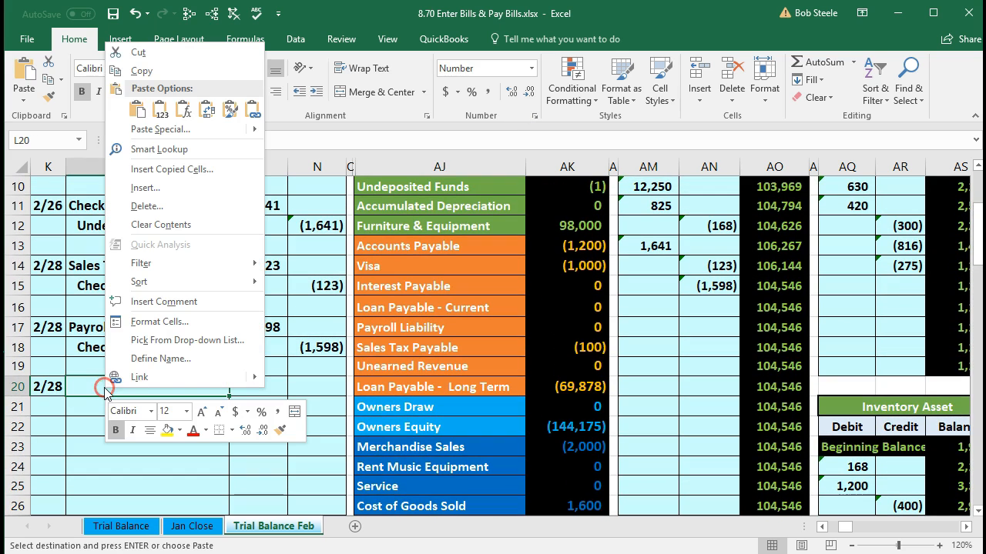
click(156, 116)
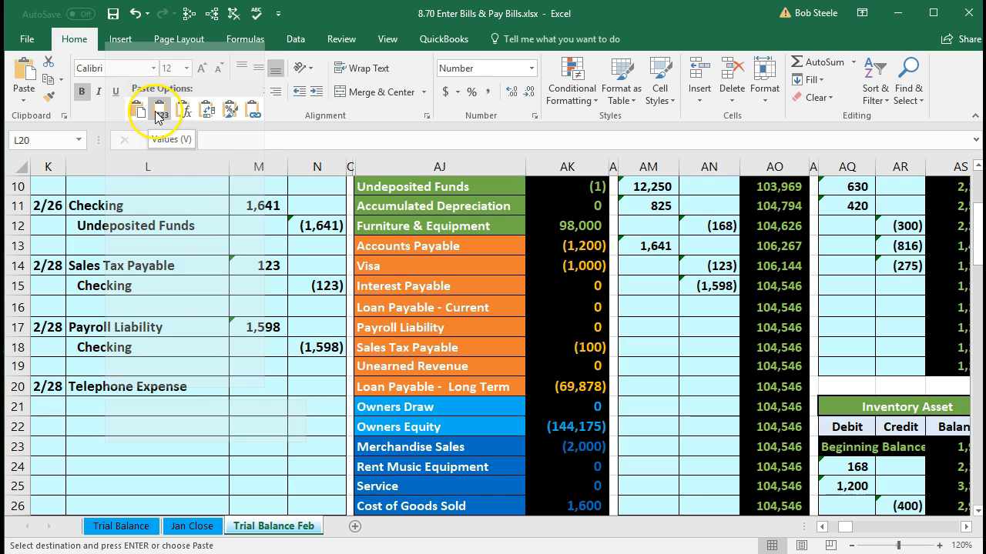
Enter a debit of 365 in M20 and the matching credit in N21 with the formula =-M20.
click(257, 386)
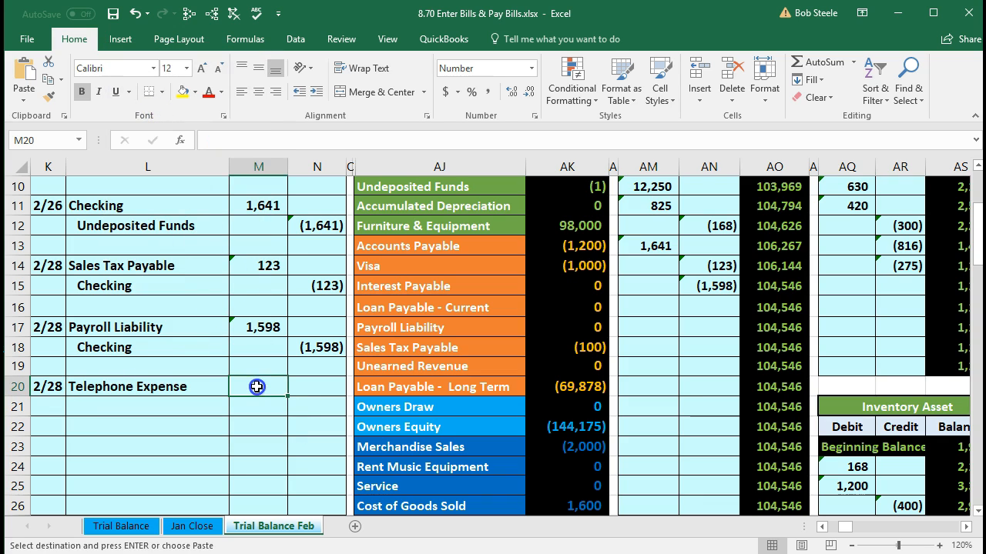
text(3)
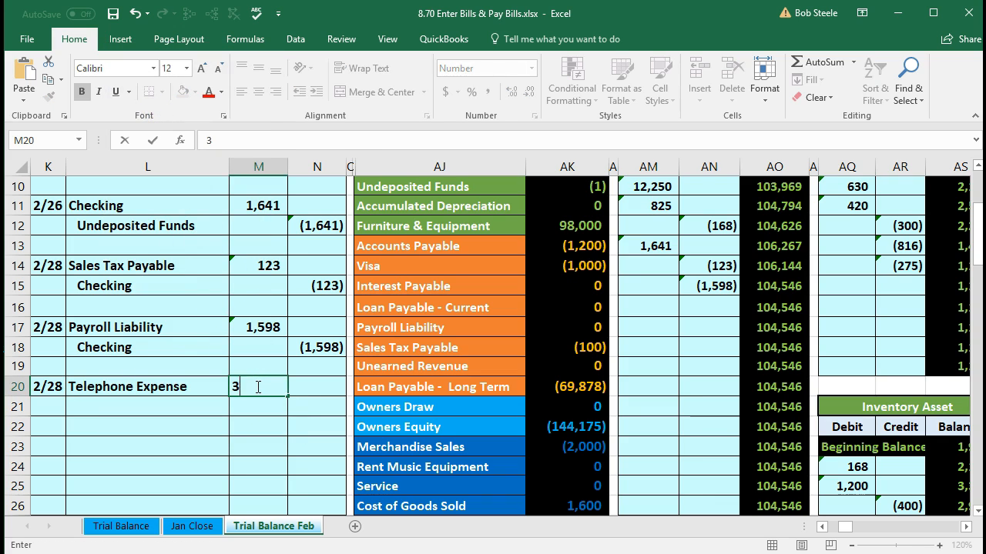
key(Return)
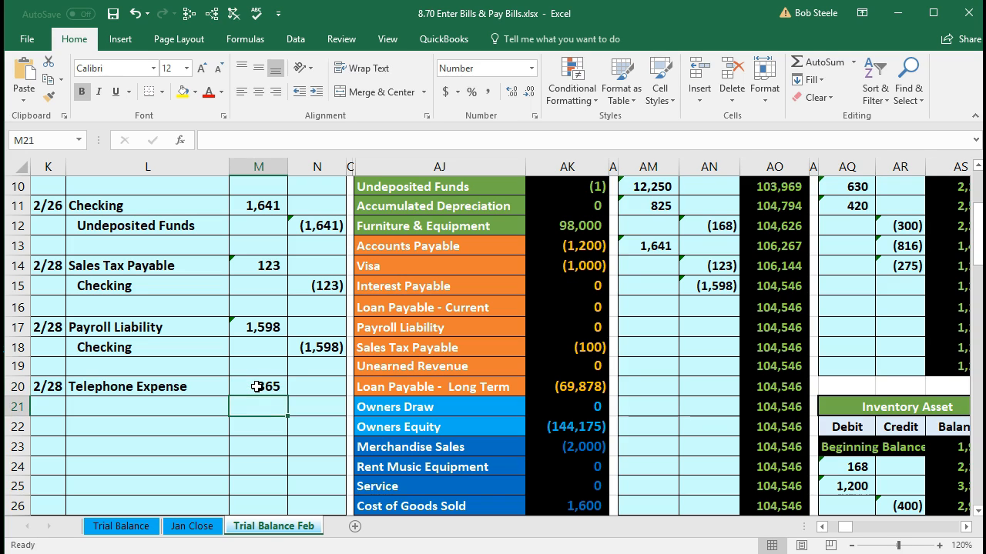
key(Right)
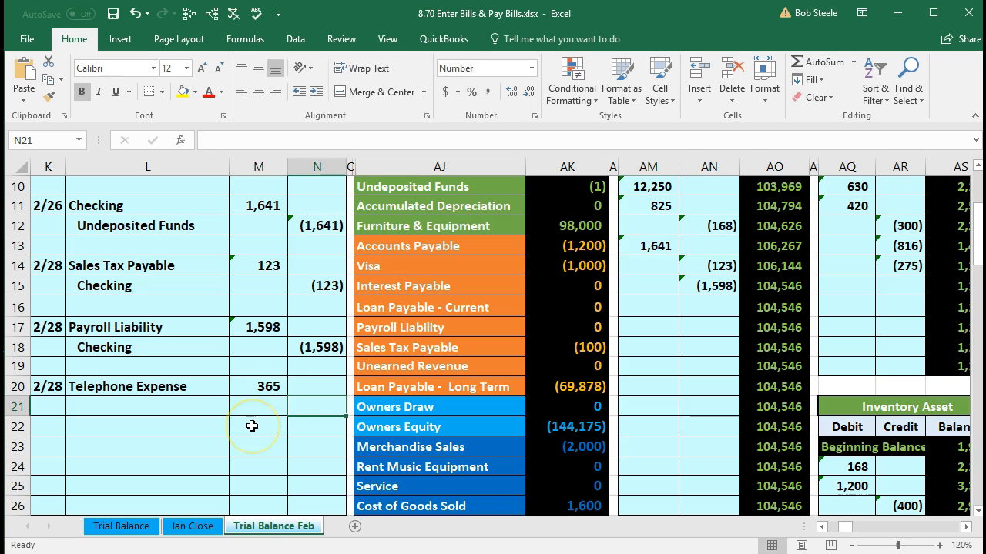
text(-)
key(Left)
key(Up)
key(Return)
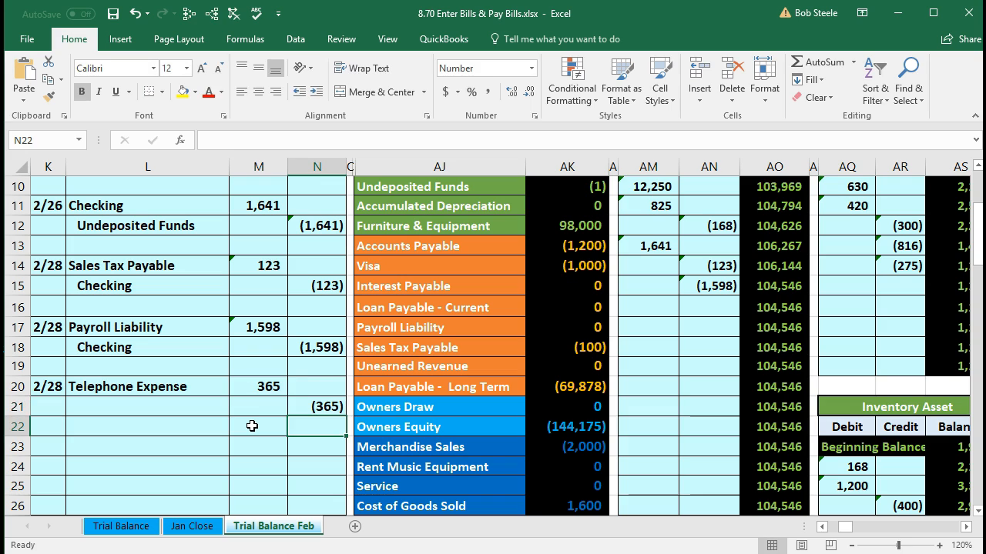
click(293, 409)
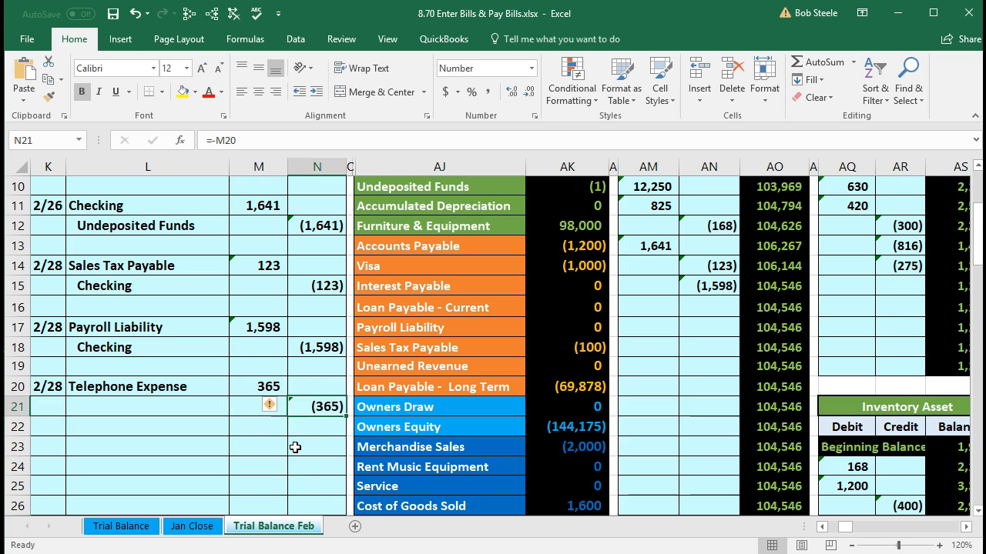
Copy the Accounts Payable account name from the trial balance and paste it as values into L21.
scroll(295, 447, up, 3)
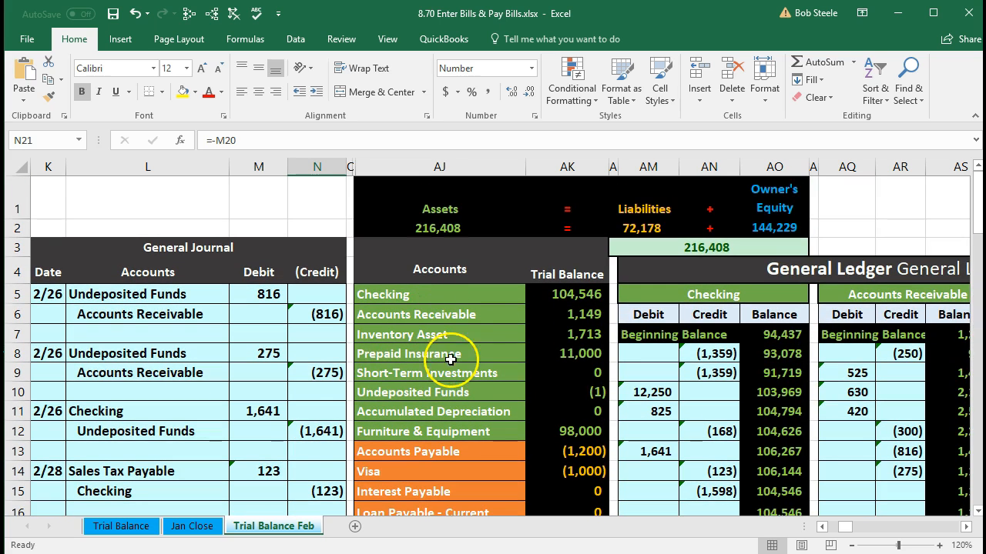
scroll(457, 308, down, 1)
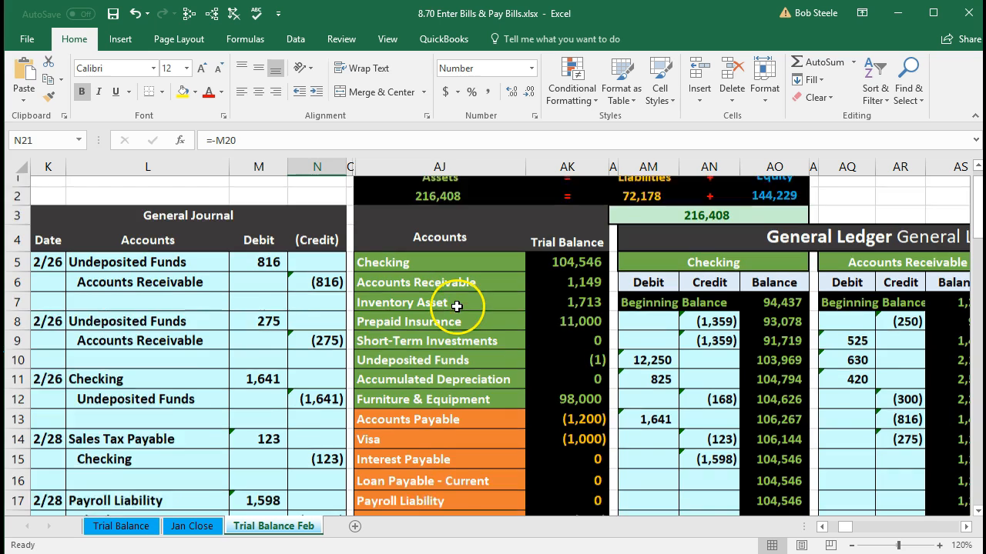
click(459, 373)
scroll(458, 373, down, 1)
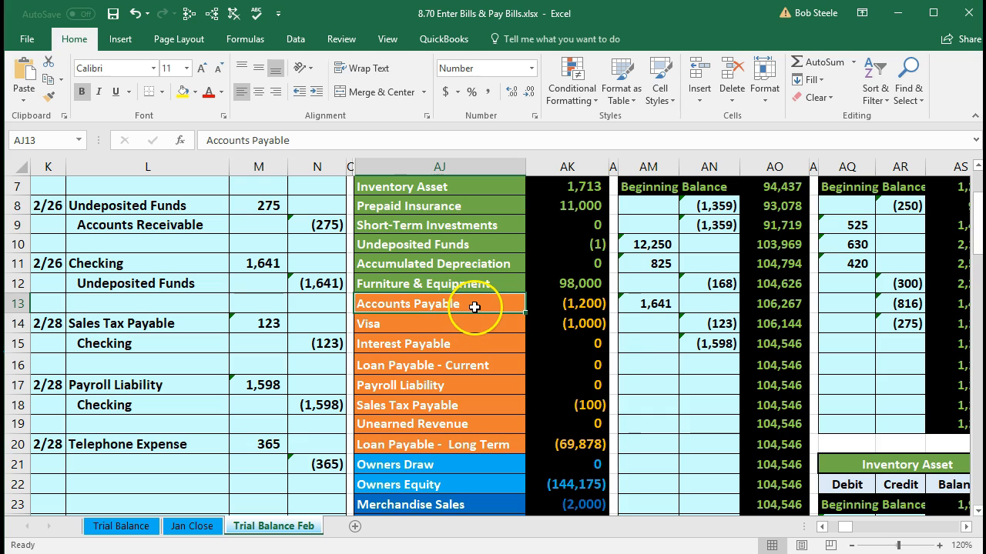
click(537, 304)
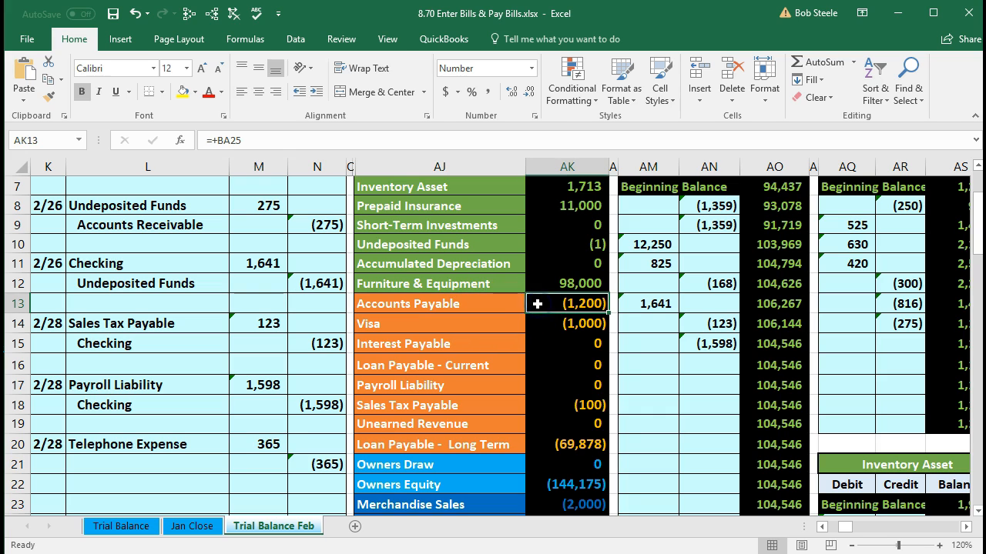
click(488, 302)
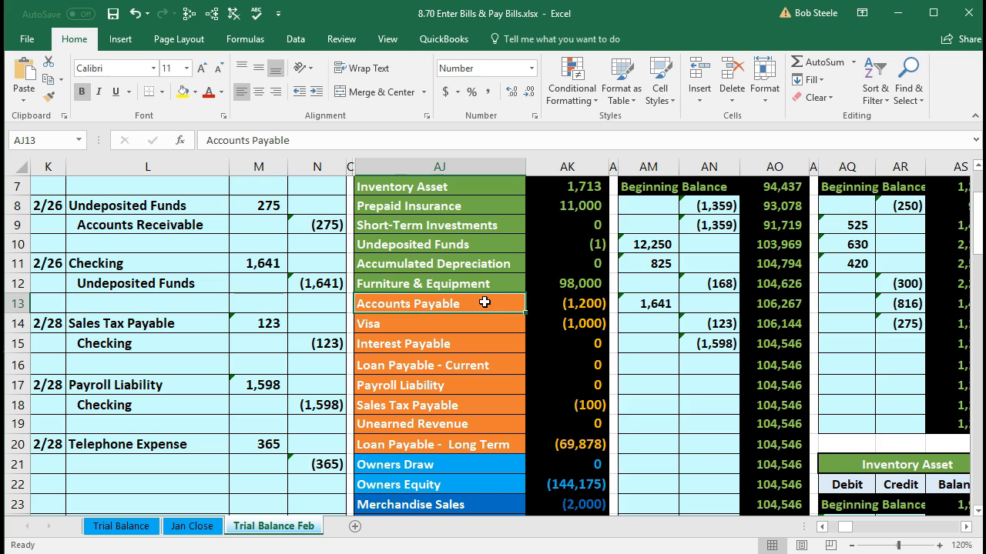
right_click(485, 302)
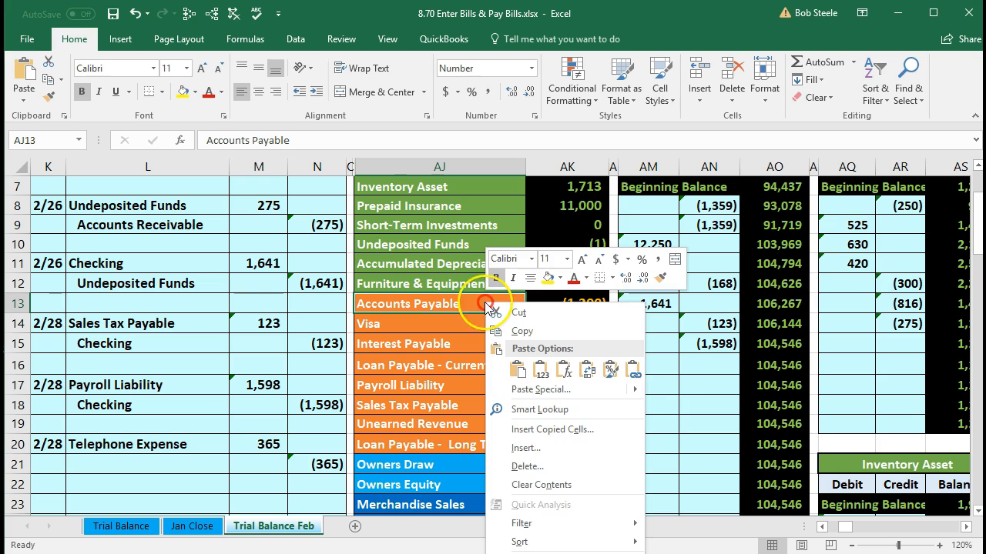
click(506, 332)
click(171, 459)
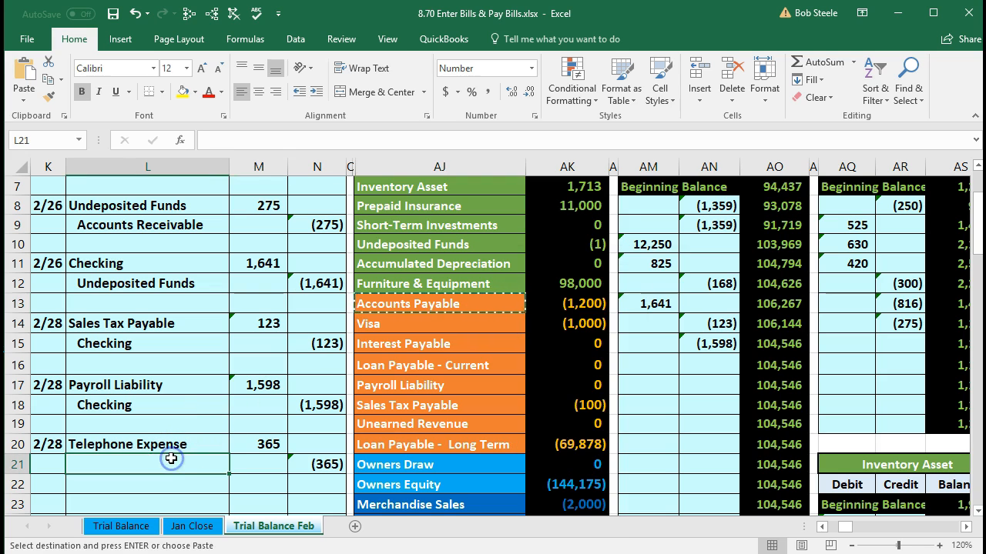
right_click(171, 459)
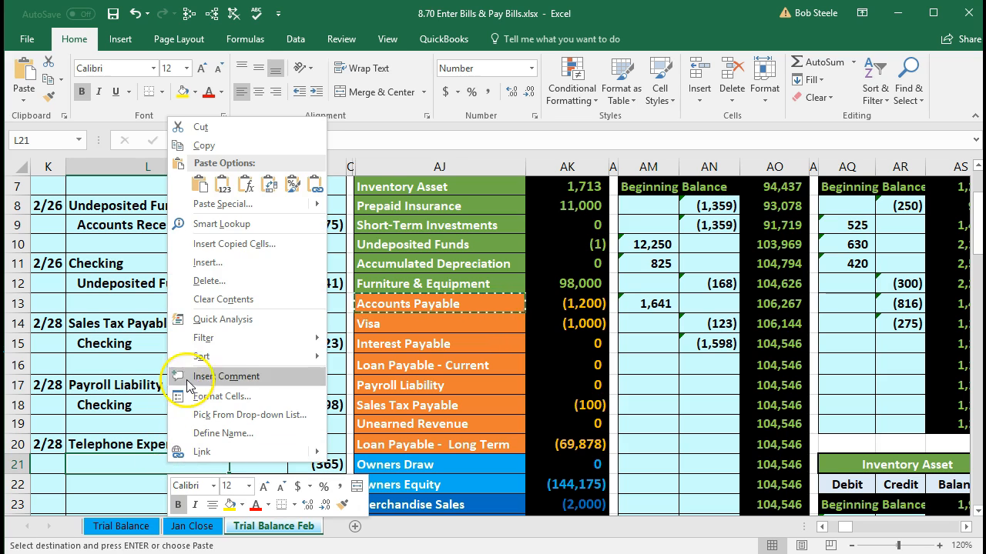
click(222, 183)
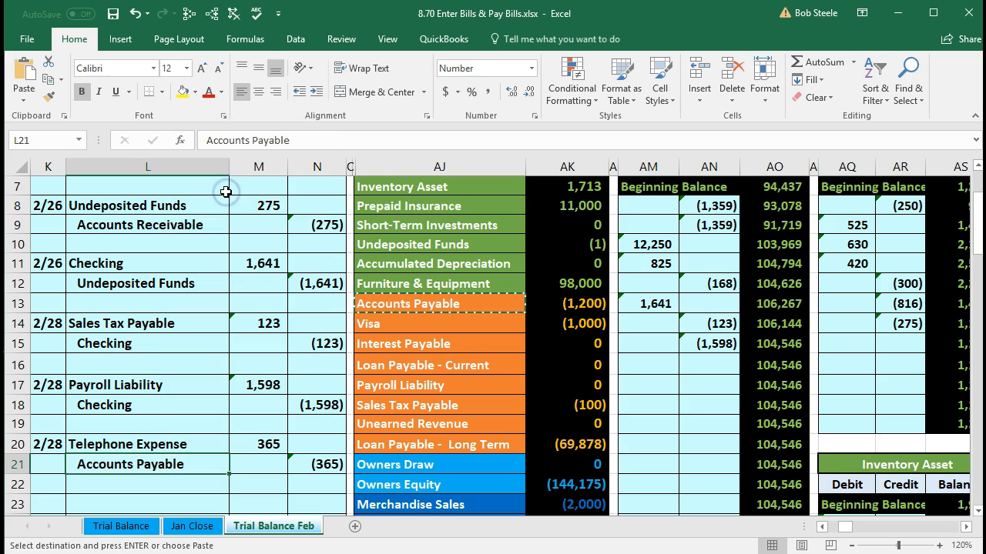
scroll(115, 401, down, 1)
drag(108, 391, 292, 403)
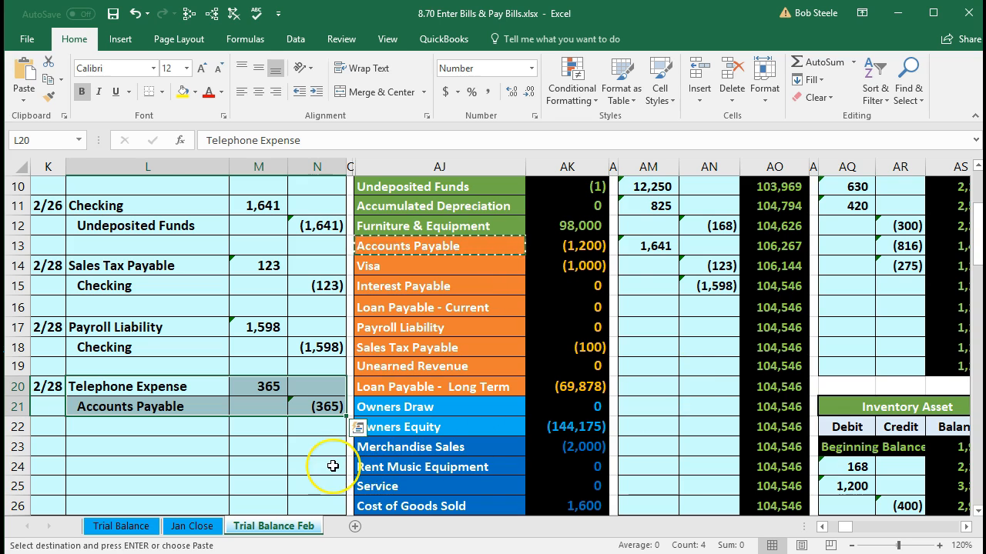
Freeze the panes at cell AJ1 so the general journal columns stay in view while scrolling sideways.
scroll(332, 466, up, 3)
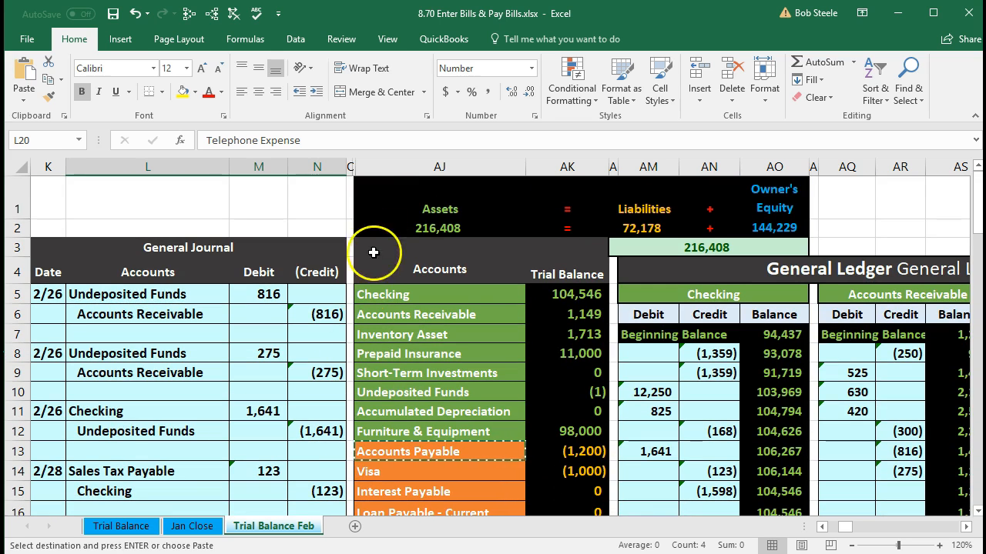
click(389, 193)
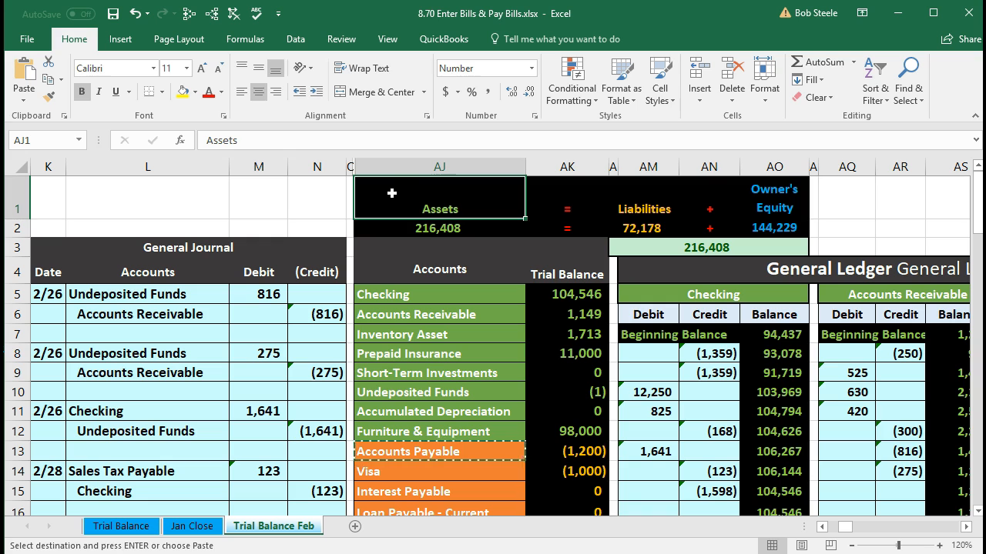
click(388, 40)
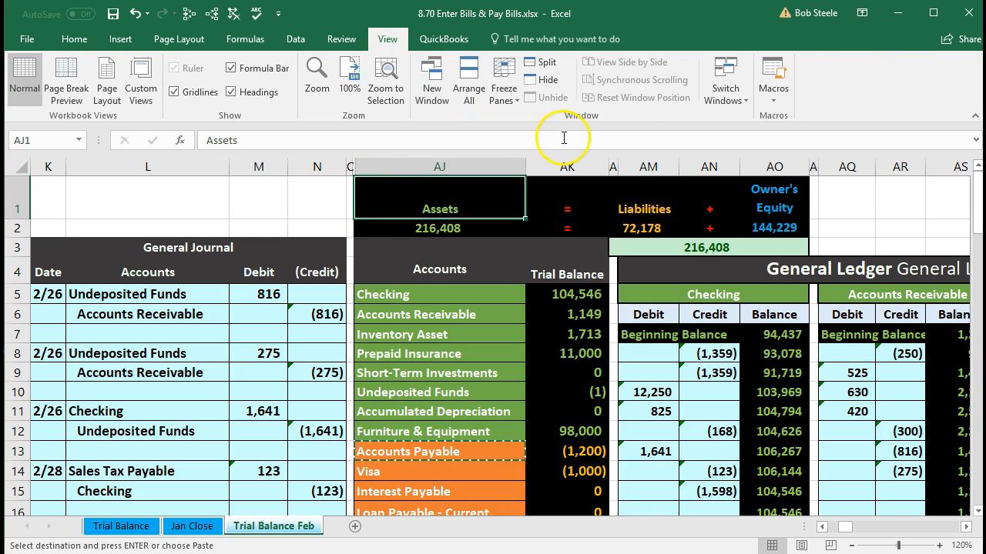
click(503, 102)
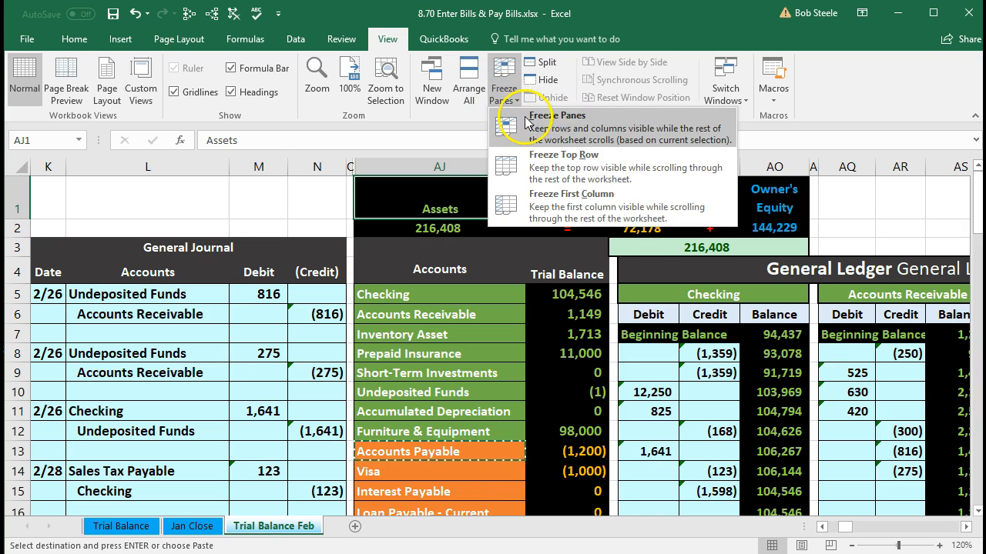
click(526, 120)
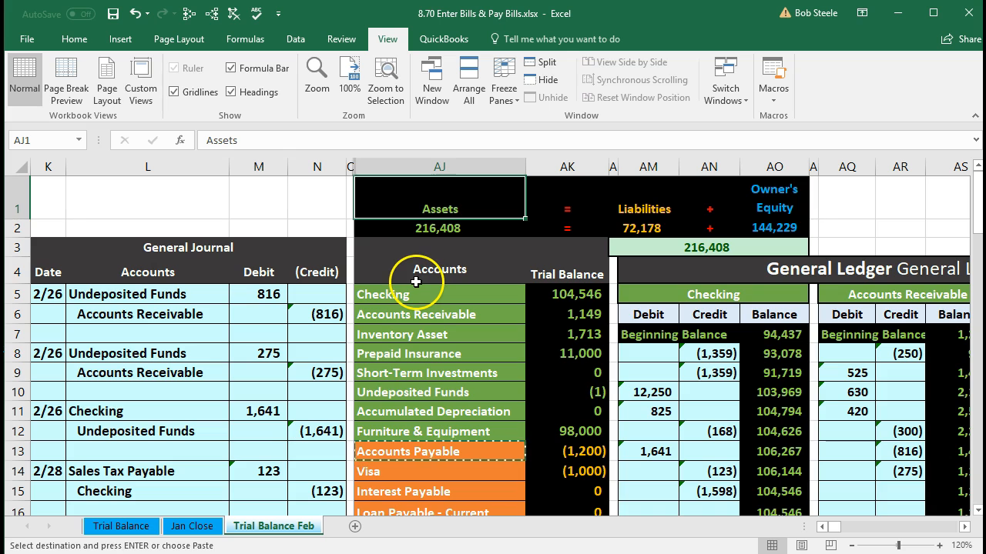
Examine the Telephone Expense debit in the general journal and the matching Telephone Expense account in the trial balance.
scroll(416, 281, down, 2)
drag(200, 437, 262, 441)
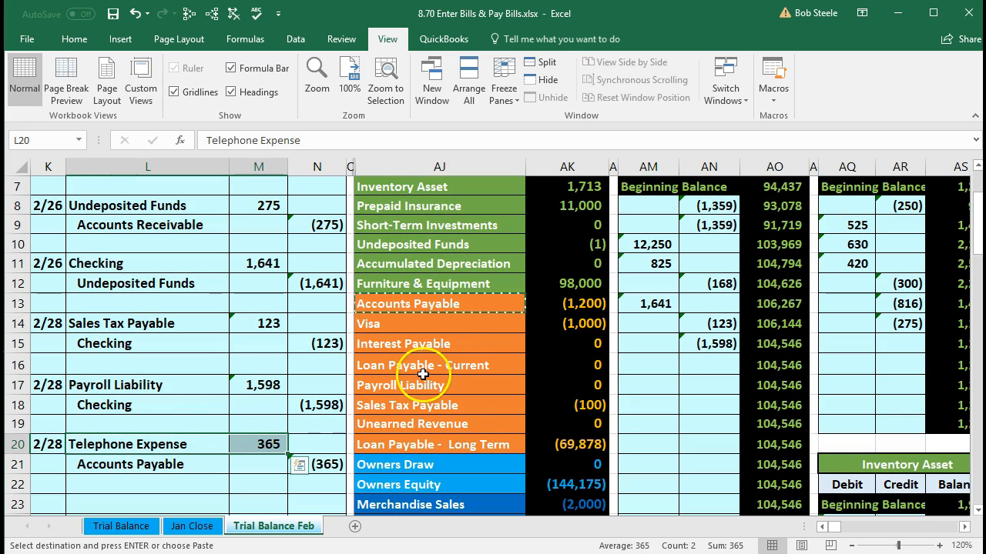
scroll(423, 374, down, 4)
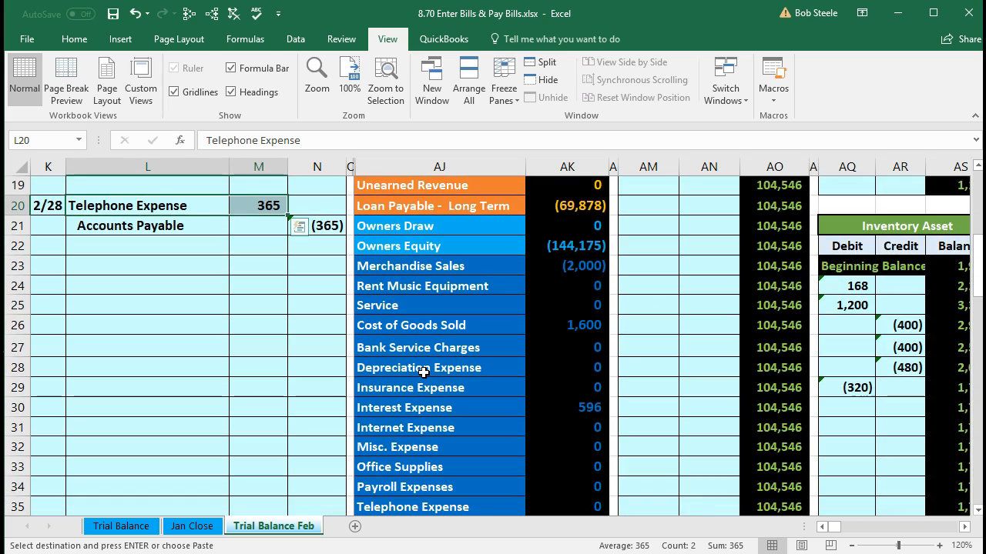
scroll(422, 373, down, 1)
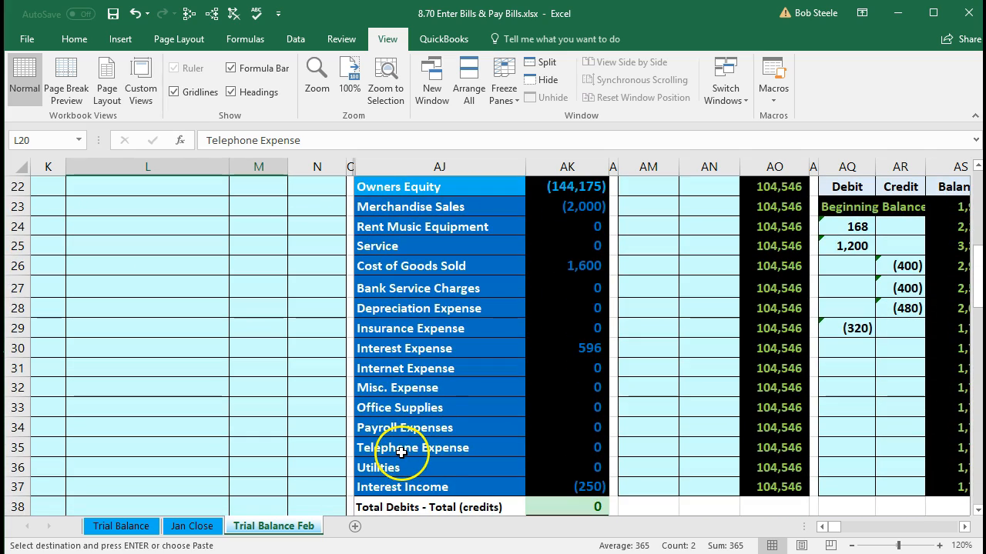
drag(401, 452, 570, 448)
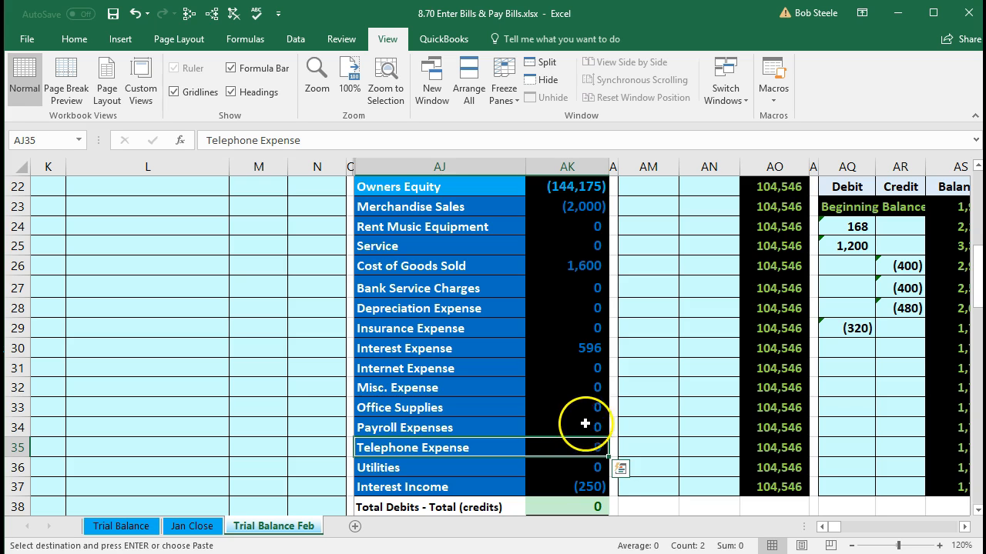
scroll(615, 415, up, 6)
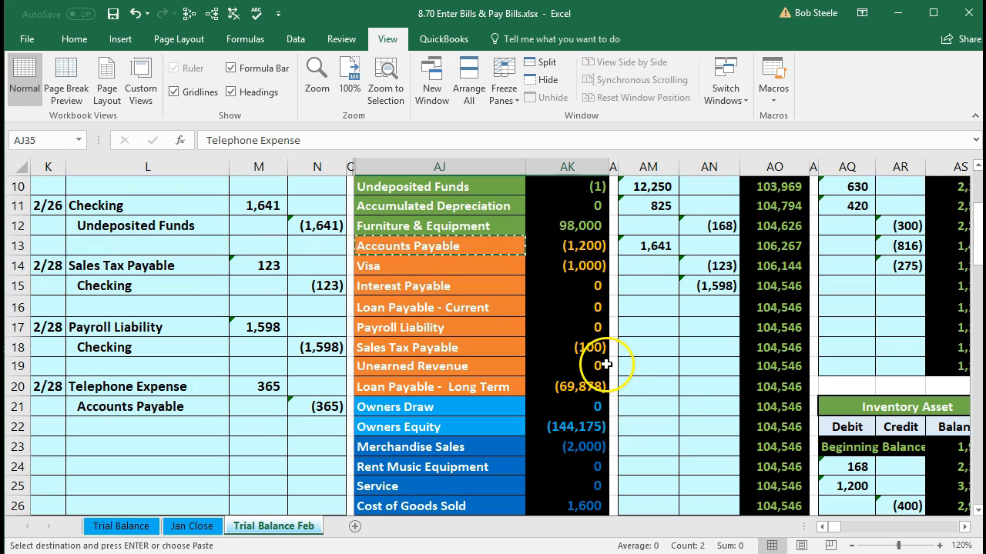
Post the telephone bill debit to the Telephone Expense ledger by entering =M20 in BS24.
click(653, 388)
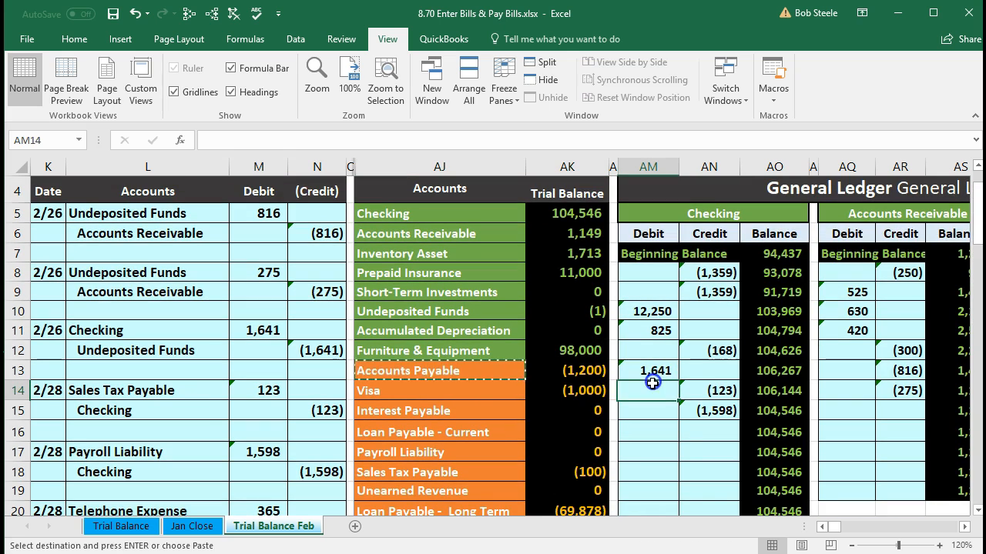
key(Right)
key(Right)
key(Right)
key(Right)
key(Right)
key(Right)
key(Right)
key(Right)
key(Right)
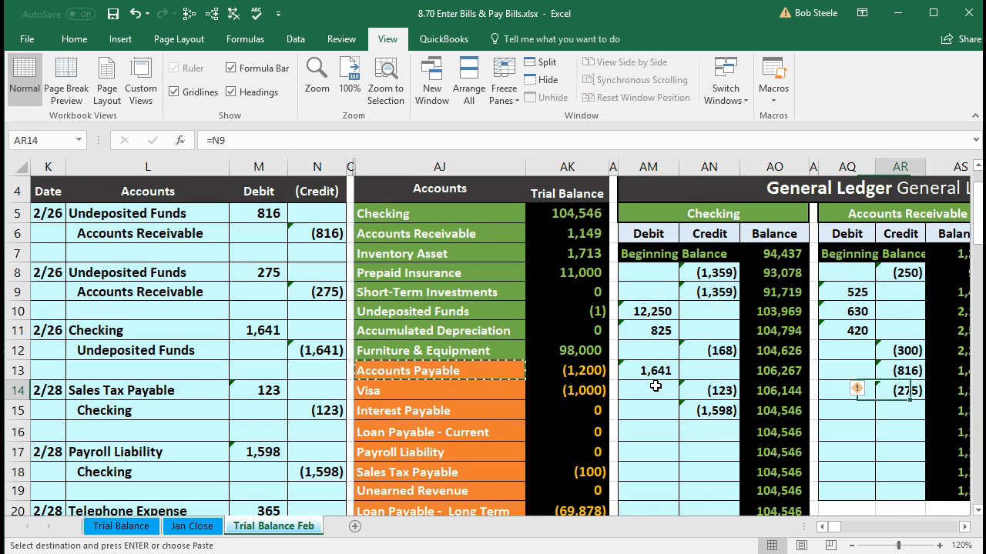
key(Right)
key(Right)
key(Right)
key(Right)
key(Right)
key(Right)
key(Right)
key(Right)
key(Right)
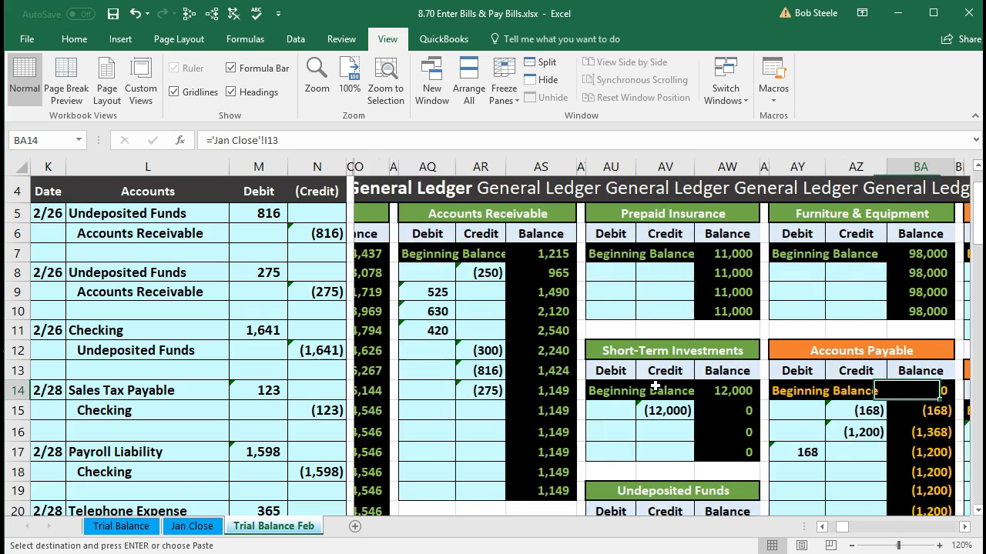
key(Right)
key(Right)
key(Right)
key(Right)
key(Right)
key(Right)
key(Right)
key(Right)
key(Right)
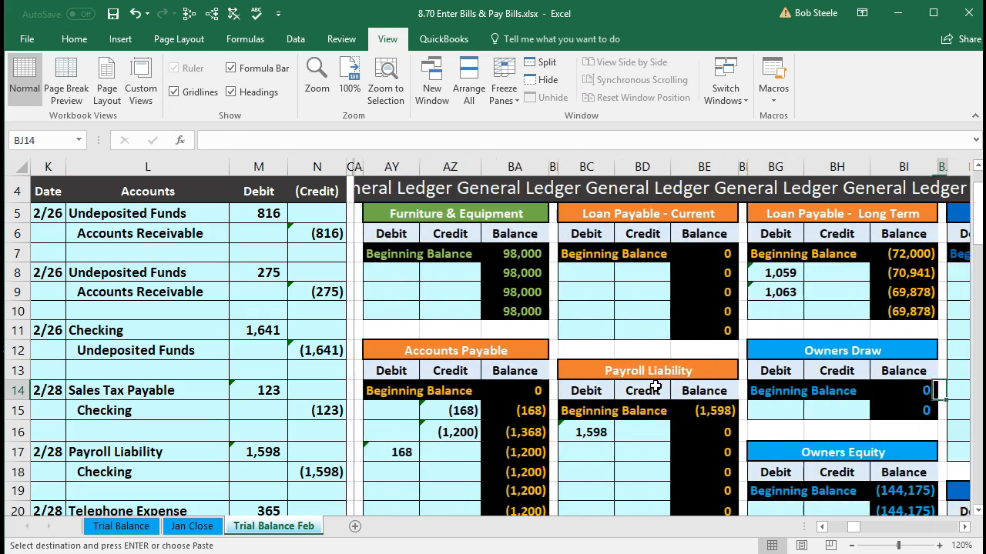
key(Right)
key(Right)
key(Right)
key(Right)
key(Right)
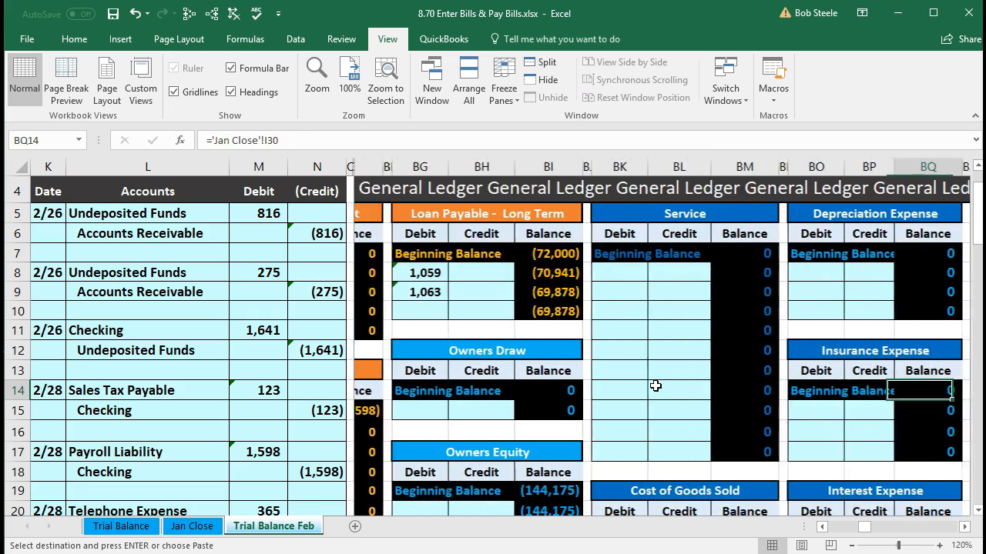
key(Right)
key(Right)
key(Right)
key(Right)
key(Right)
key(Right)
key(Right)
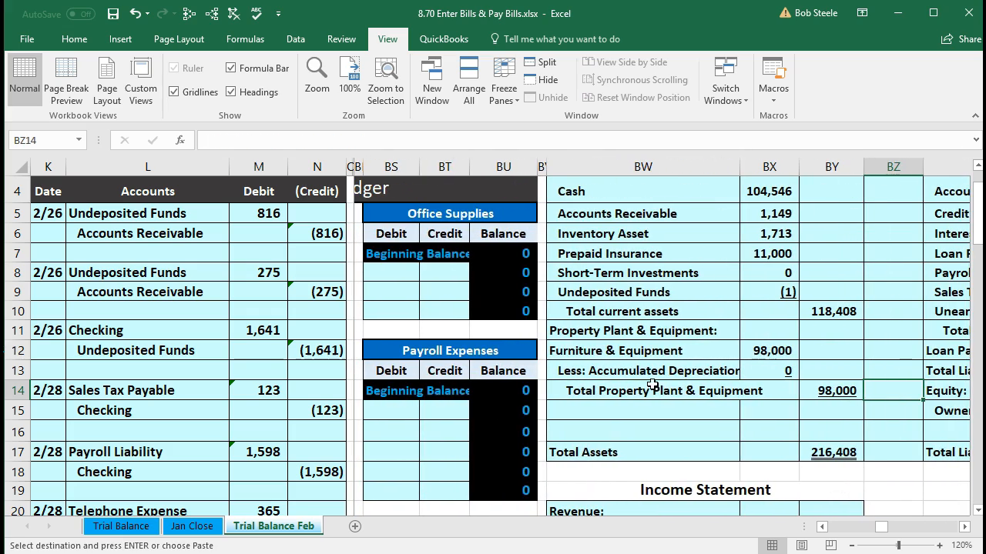
scroll(569, 323, down, 3)
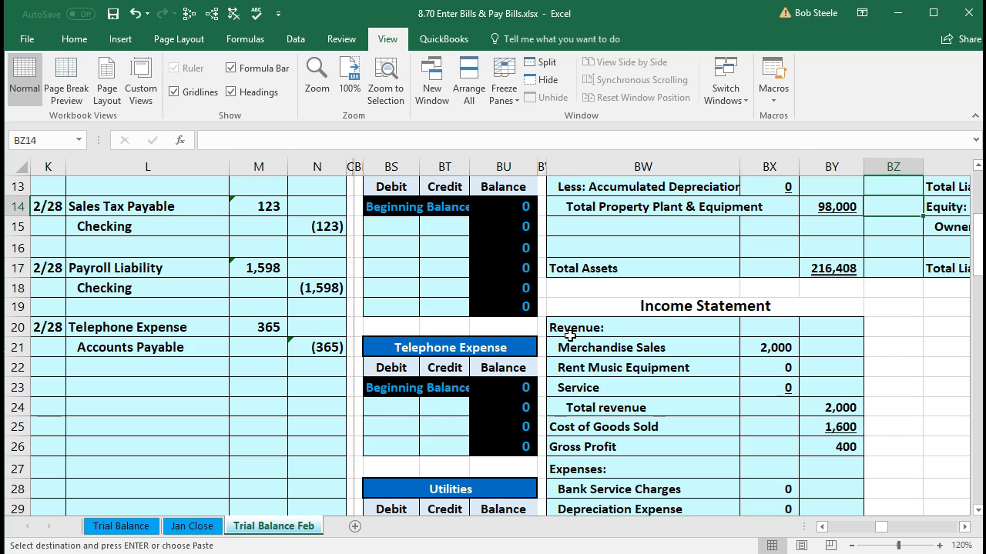
click(390, 409)
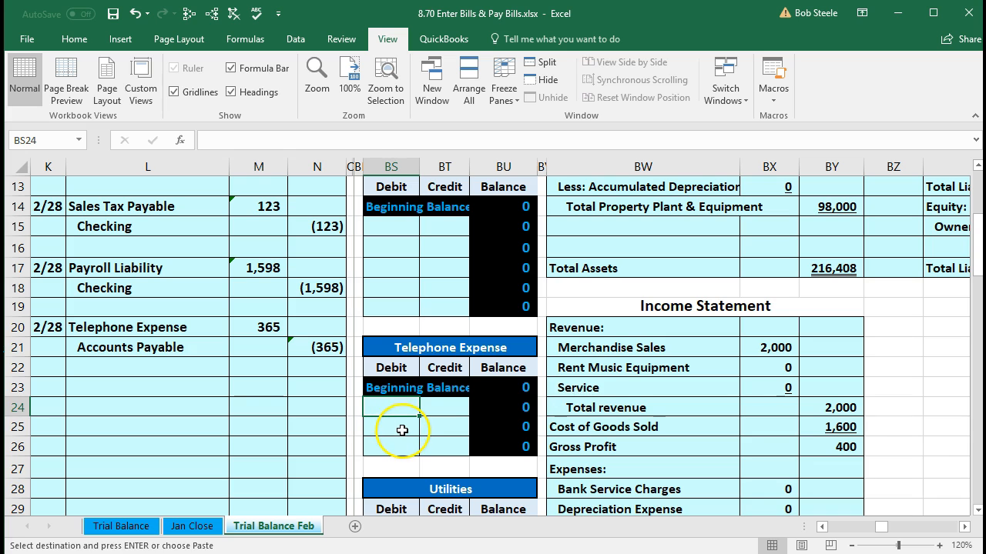
text(=)
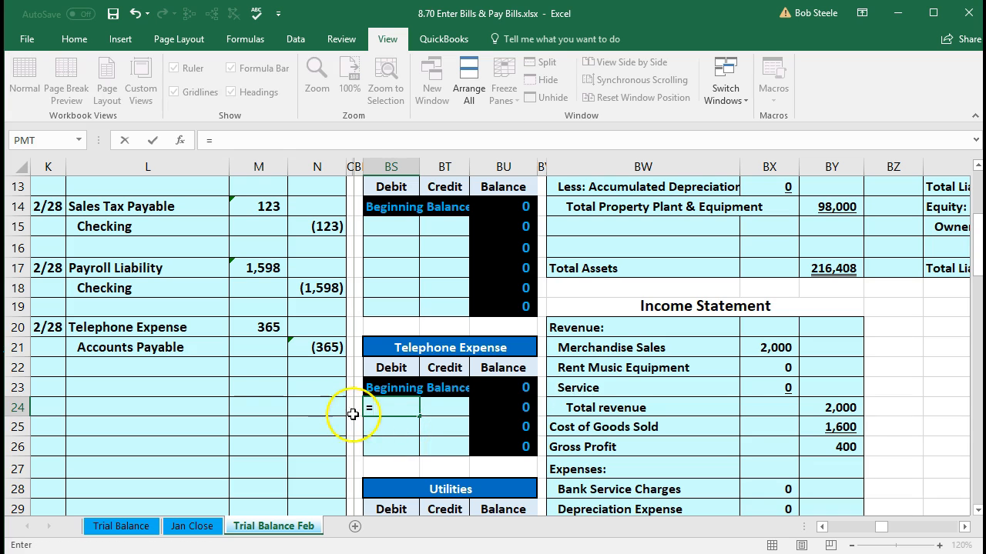
click(260, 327)
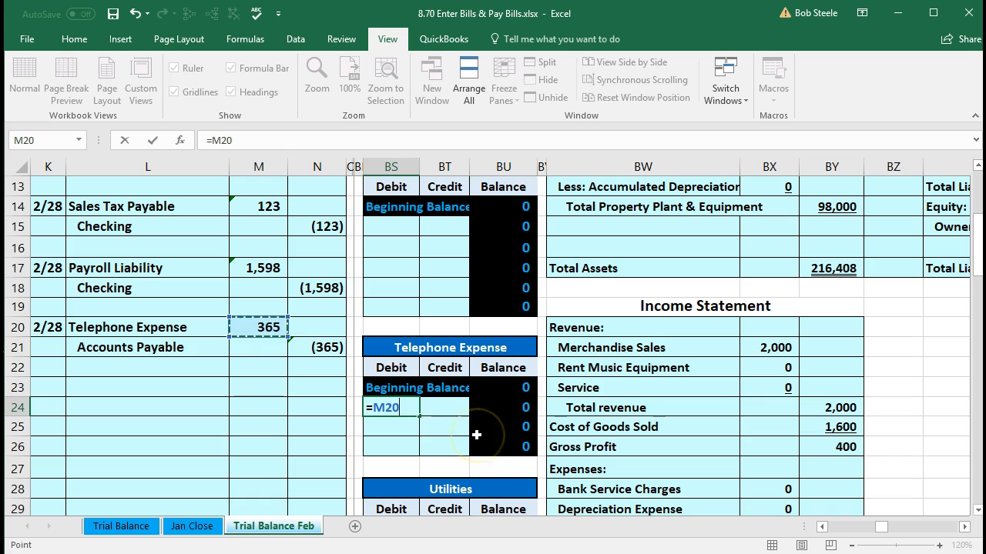
key(Return)
Check the Telephone Expense ledger balance in BU24 and trace it to the account's trial balance amount in AK35.
key(Right)
key(Right)
key(Up)
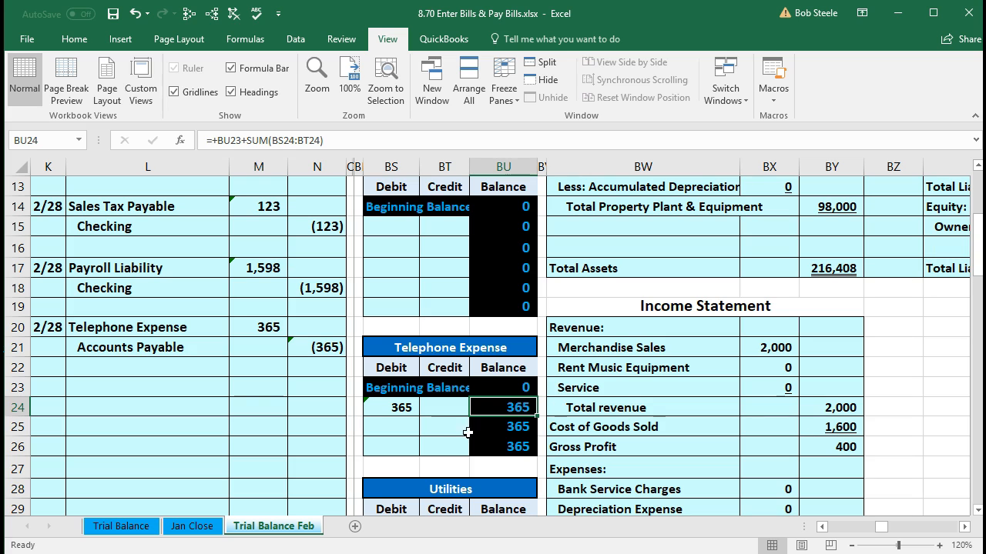
click(329, 421)
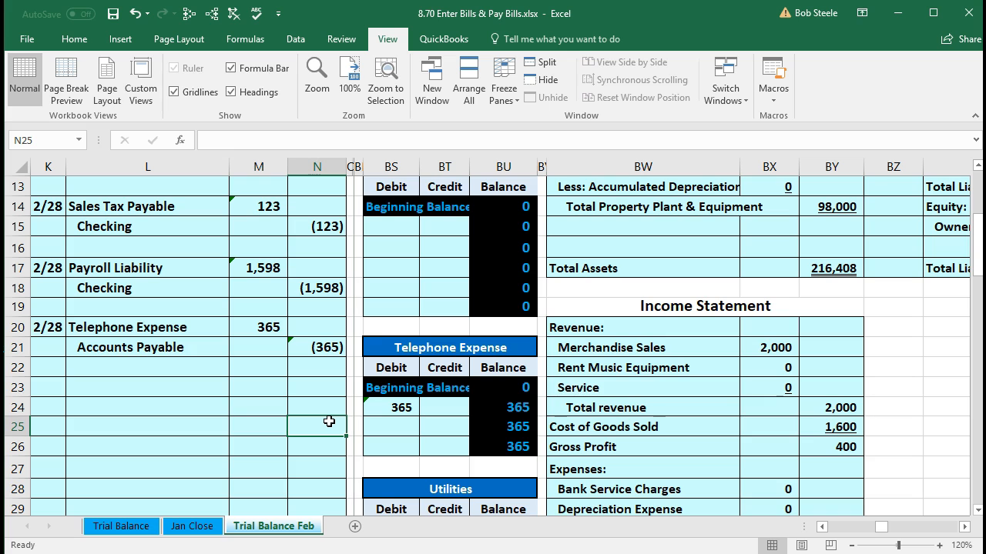
key(Right)
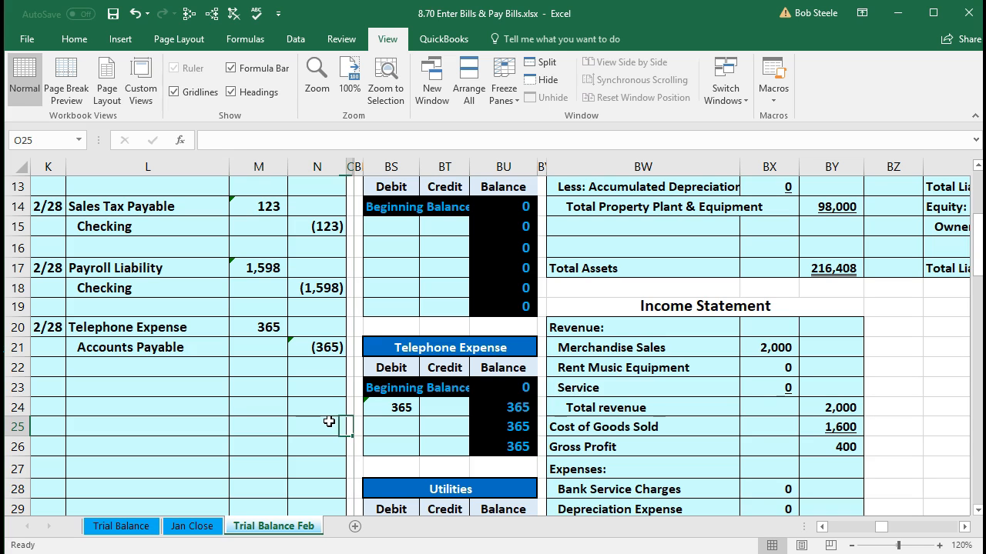
key(Right)
key(Down)
key(Down)
key(Down)
key(Down)
key(Down)
key(Down)
key(Down)
key(Down)
key(Down)
key(Down)
key(Down)
key(Down)
key(Right)
key(Up)
key(Up)
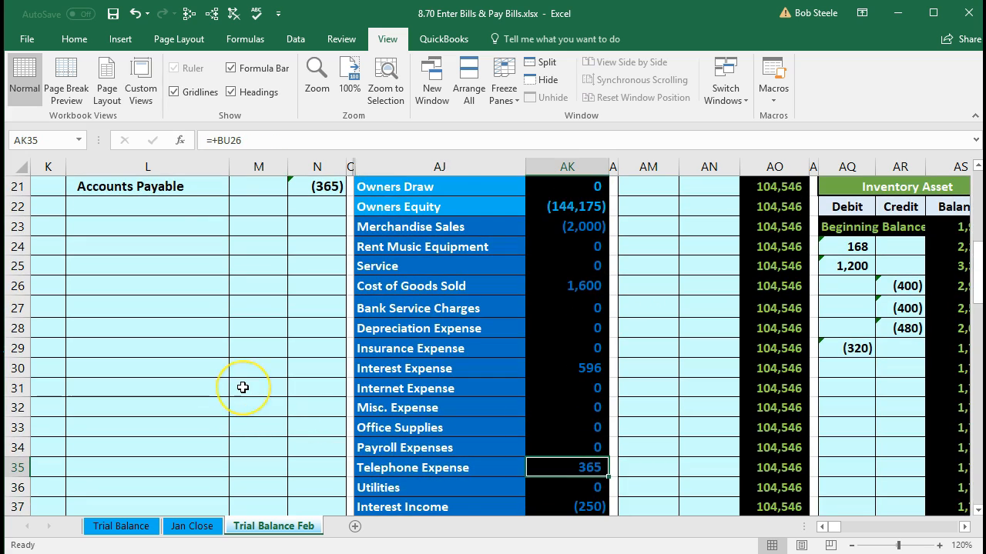
Examine the Accounts Payable credit in the journal, the account's trial balance line and the accounting equation totals.
scroll(242, 387, up, 3)
drag(169, 367, 295, 367)
scroll(317, 428, up, 1)
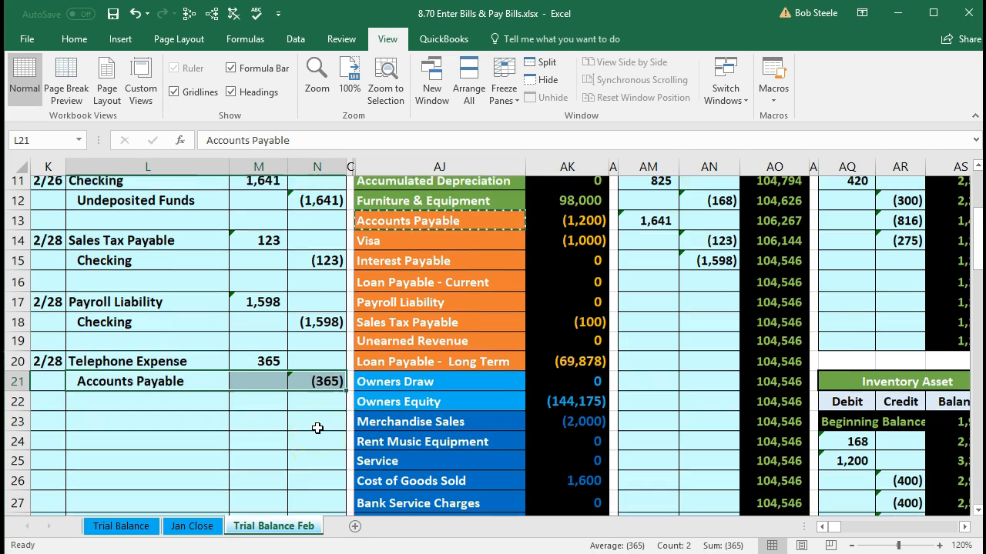
scroll(317, 428, up, 1)
click(487, 265)
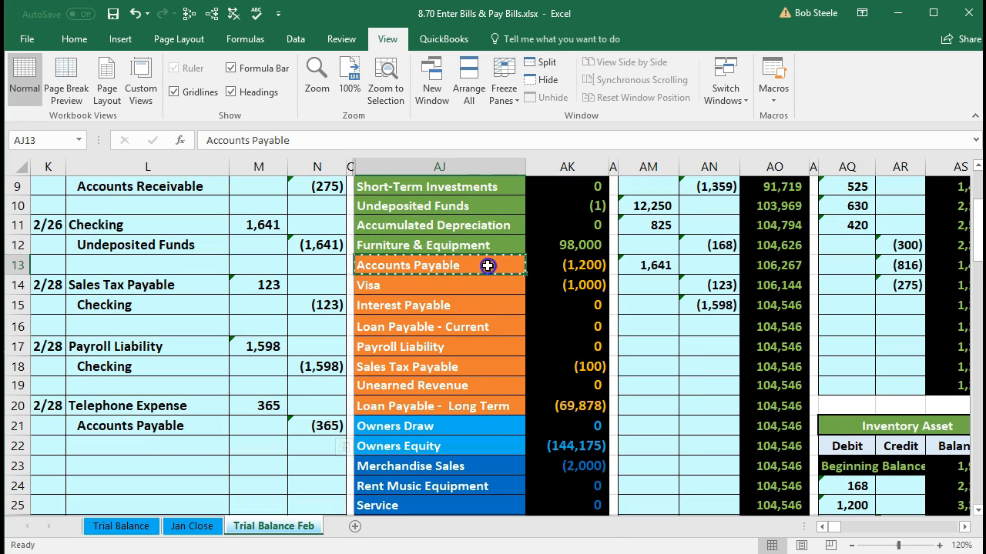
drag(488, 266, 553, 265)
scroll(567, 382, up, 2)
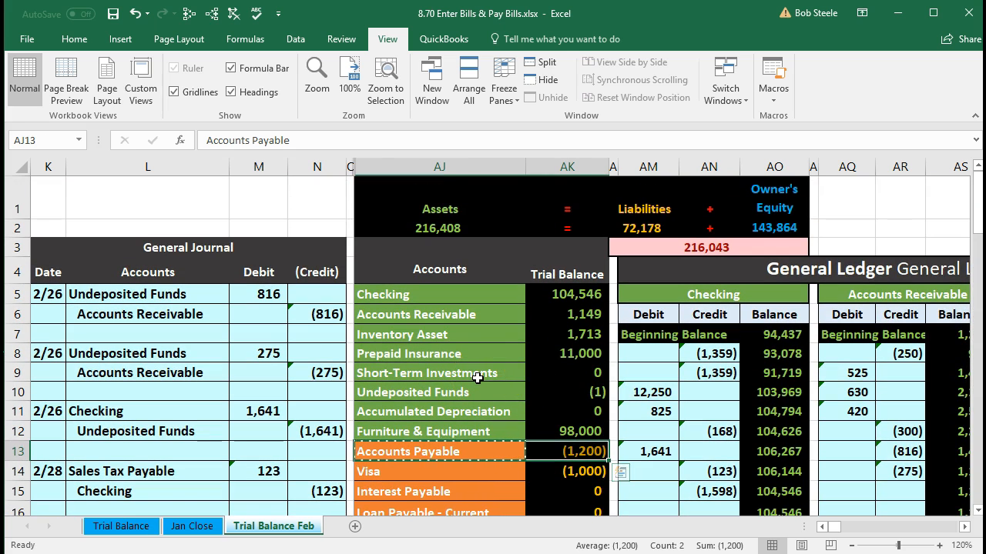
Post the telephone bill credit to the Accounts Payable ledger by entering =N21 in AZ18.
key(Right)
key(Right)
key(Right)
key(Right)
key(Right)
key(Right)
key(Right)
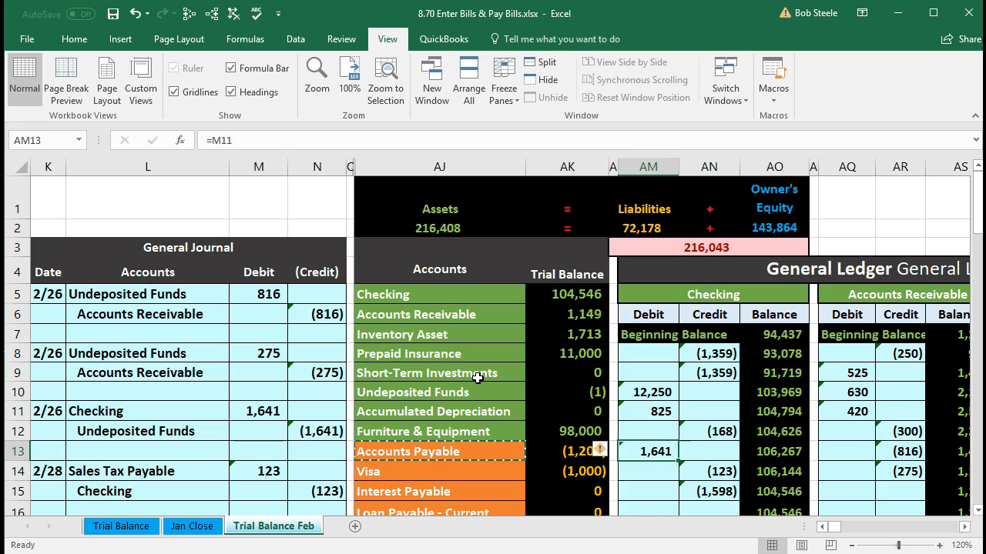
key(Right)
key(Right)
key(Right)
key(Right)
key(Right)
key(Right)
key(Right)
key(Right)
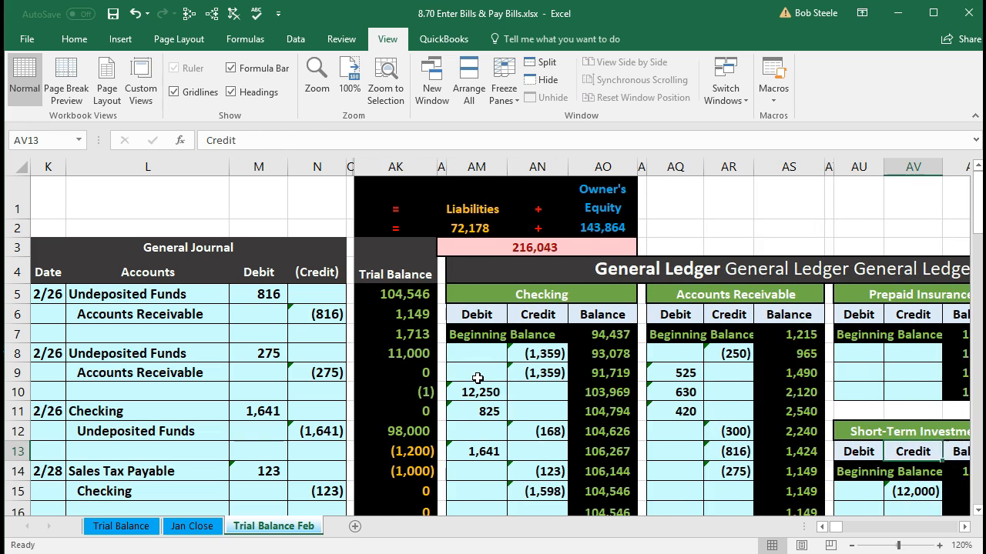
key(Right)
key(Right)
key(Right)
key(Right)
key(Right)
key(Right)
key(Right)
key(Right)
key(Right)
key(Right)
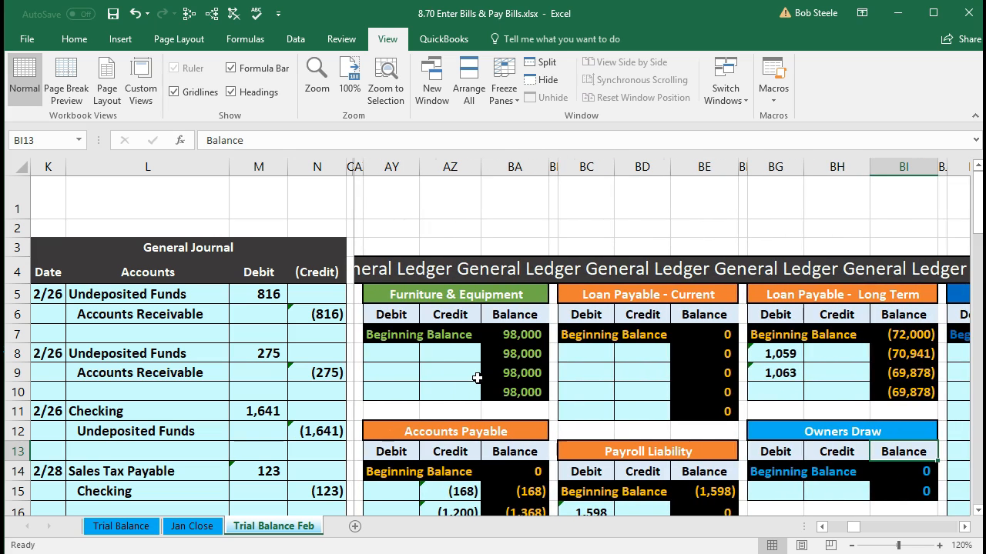
scroll(439, 368, down, 2)
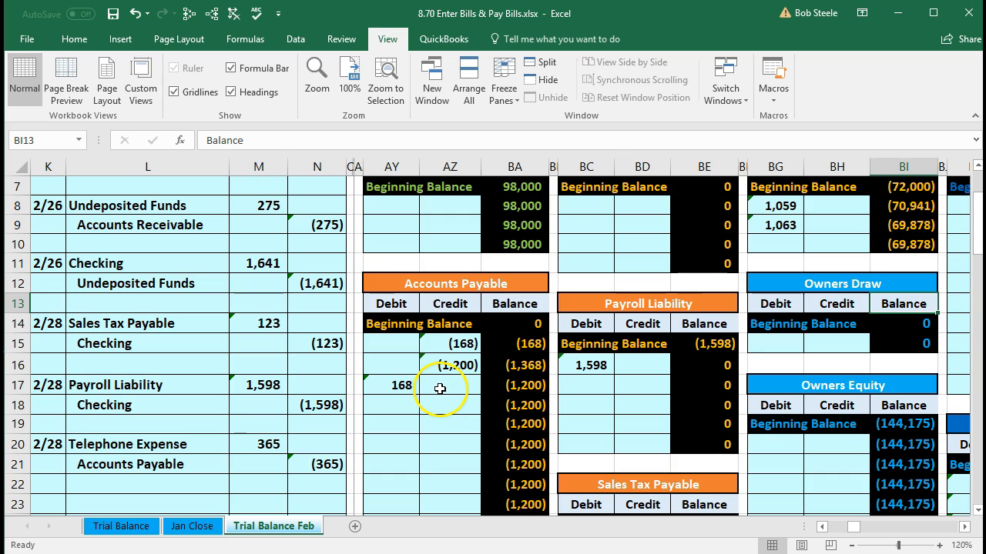
click(435, 424)
click(331, 466)
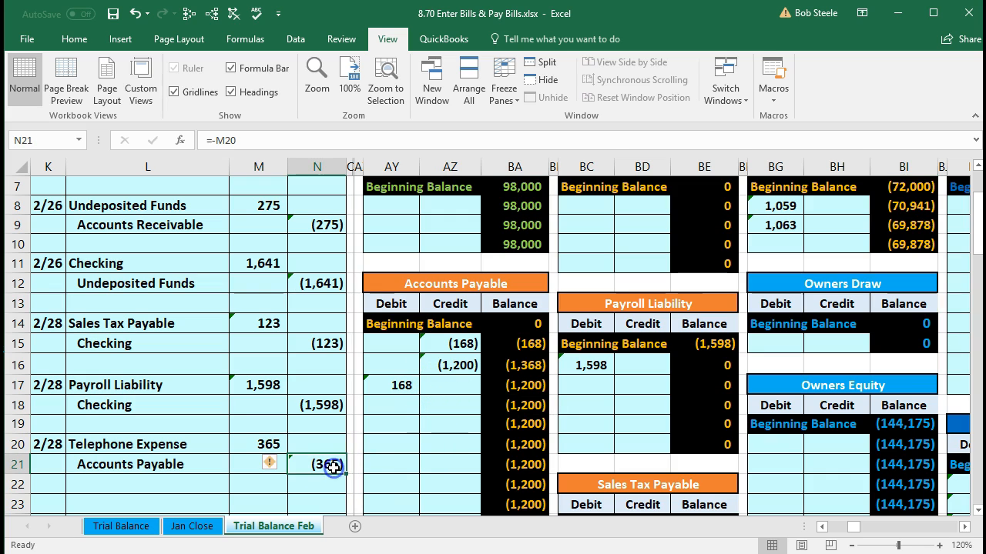
click(443, 408)
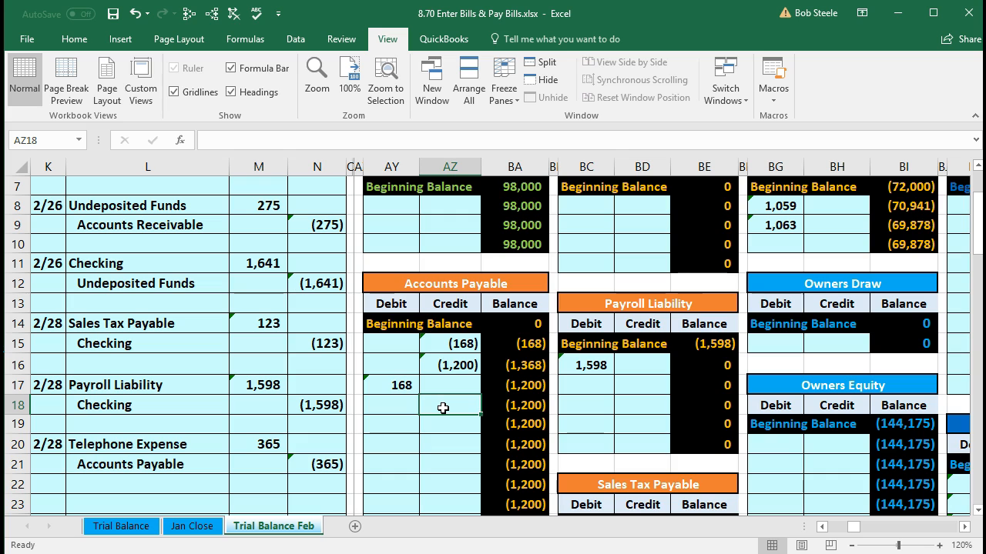
text(=)
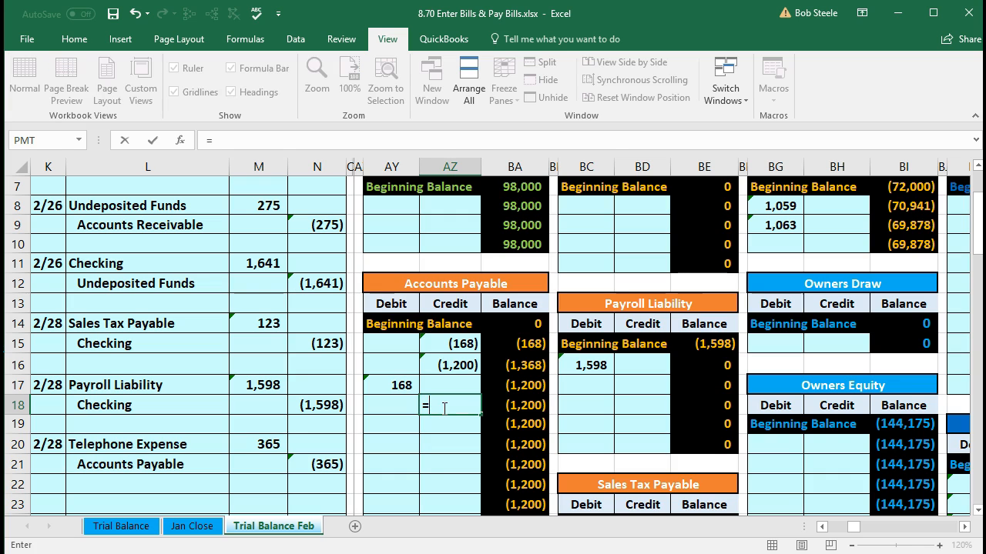
click(323, 464)
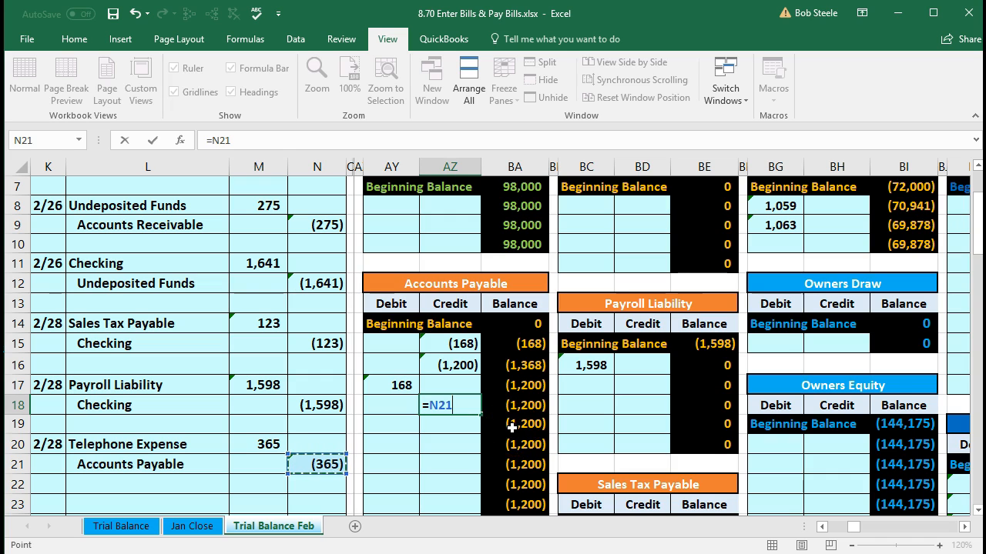
key(Return)
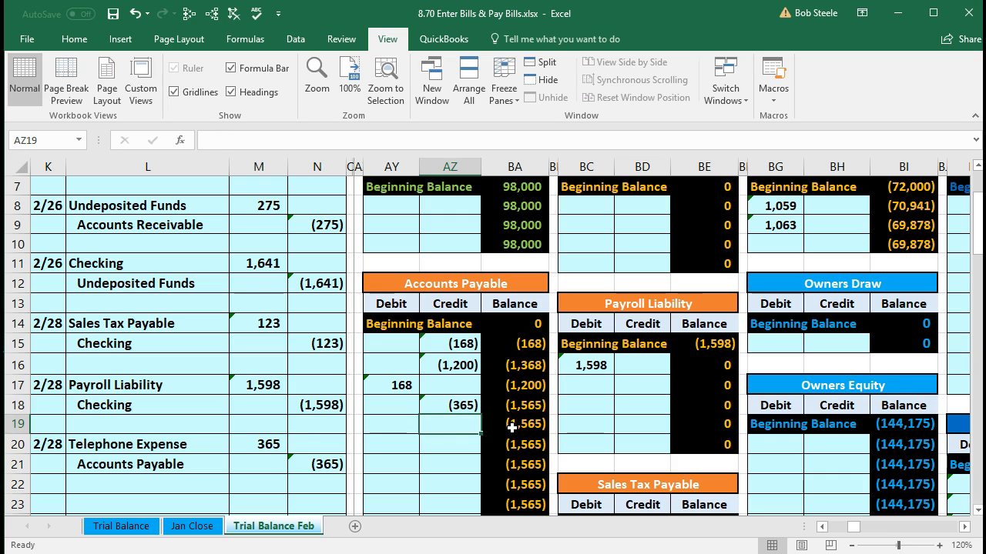
Check the Accounts Payable amount in trial balance cell AK13 against the Accounts Payable credit in the telephone bill journal entry.
key(Left)
key(Left)
key(Left)
key(Left)
key(Left)
key(Left)
key(Left)
key(Left)
key(Left)
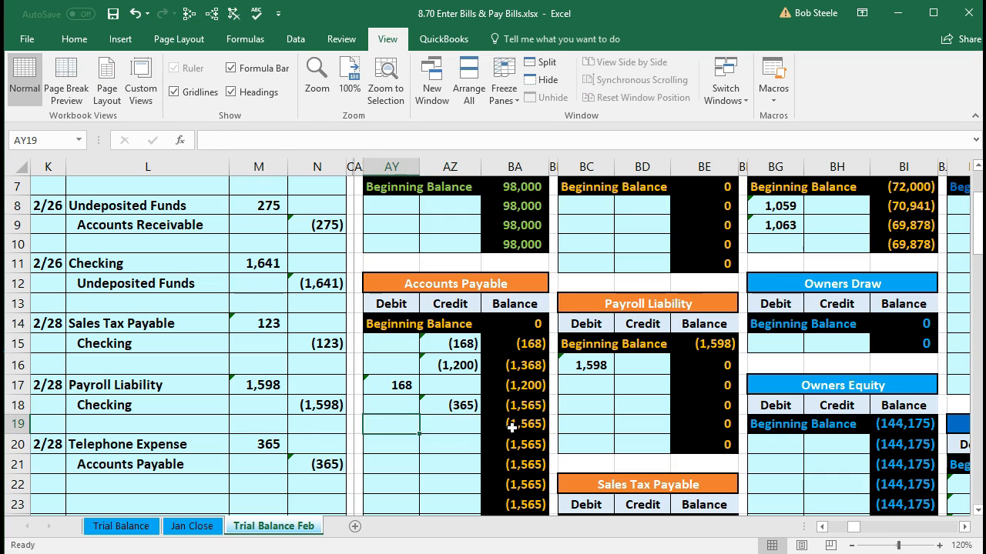
key(Left)
key(Left)
key(Left)
key(Left)
key(Left)
key(Left)
key(Left)
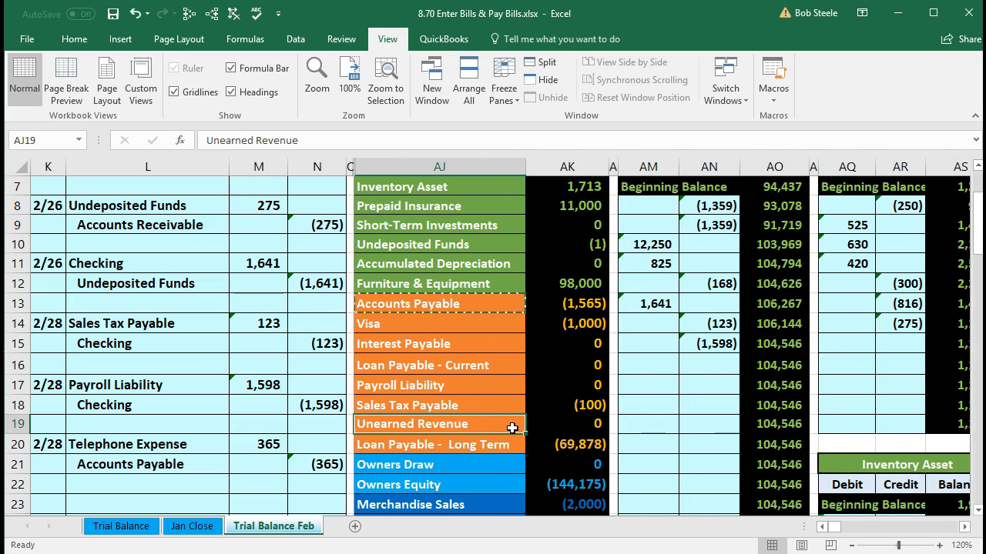
click(573, 304)
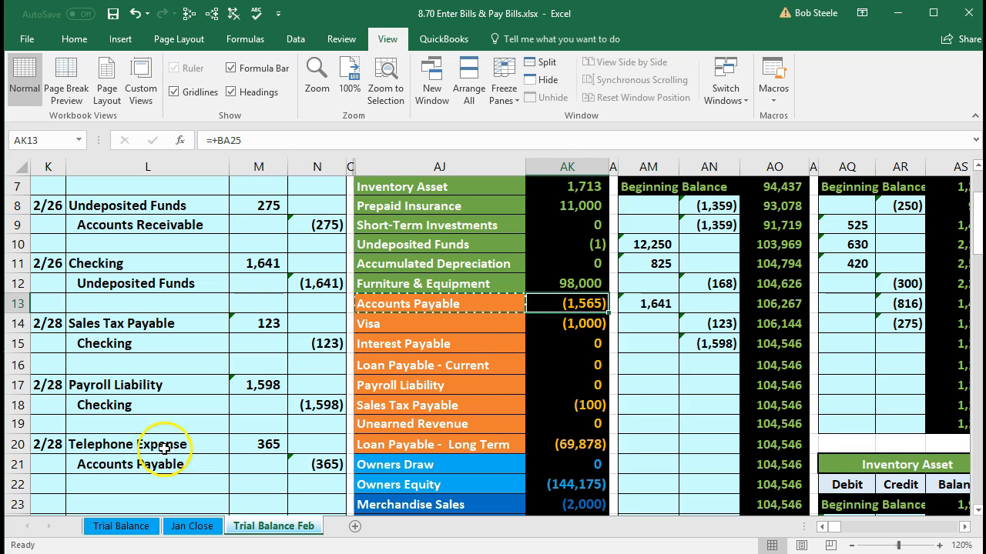
drag(132, 464, 303, 461)
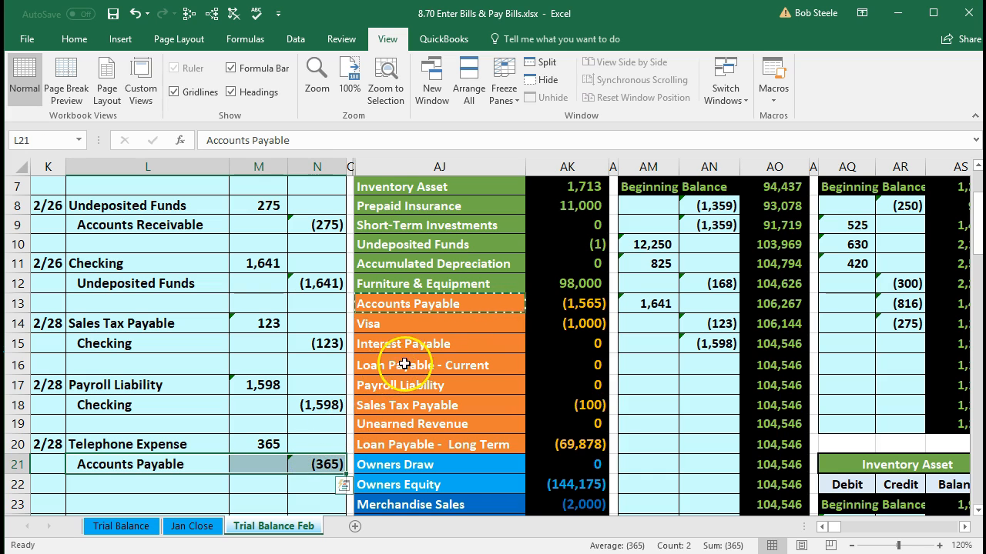
click(559, 302)
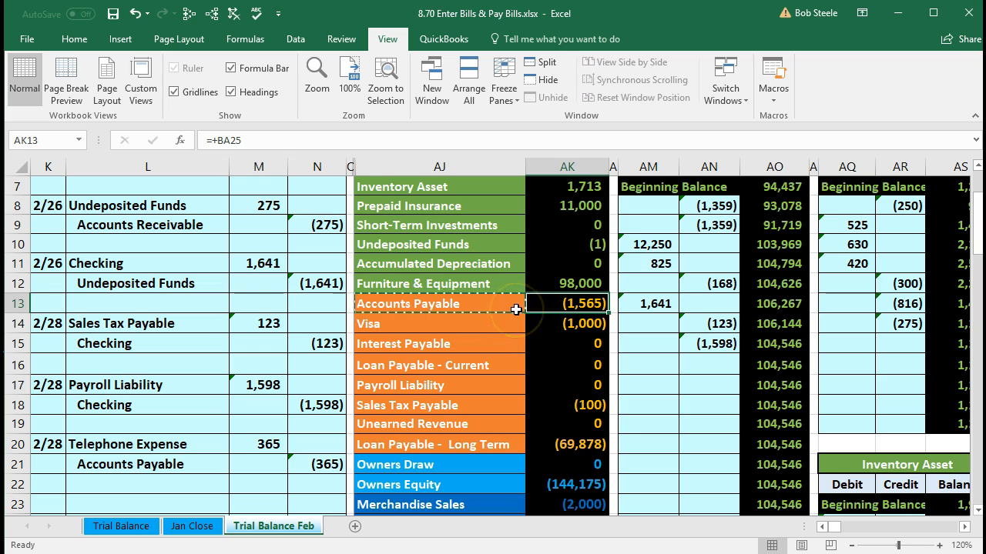
Name the blank vendor account in CZ13 of the Accounts Payable Subsidiary Ledger Verizon.
key(Right)
key(Right)
key(Right)
key(Right)
key(Right)
key(Right)
key(Right)
key(Right)
key(Right)
key(Right)
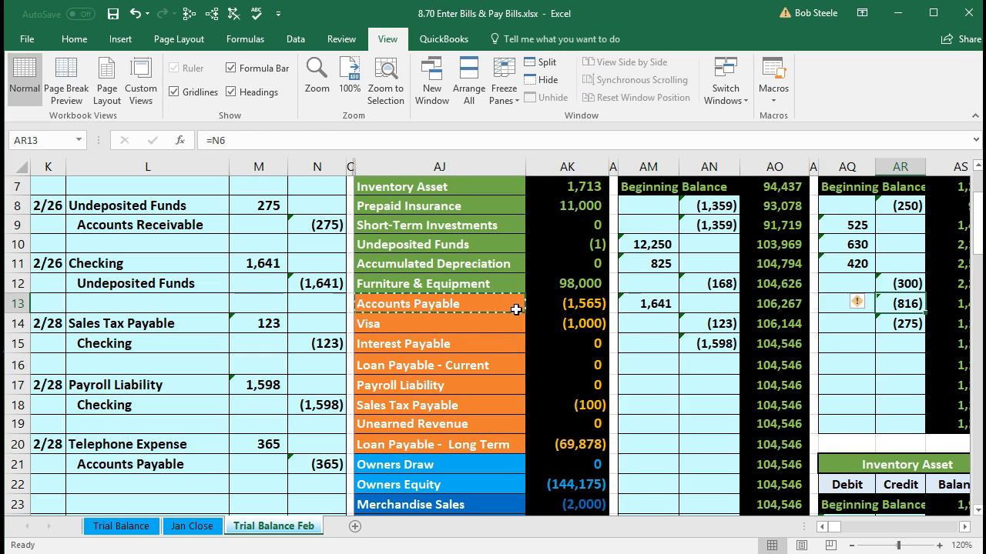
key(Right)
key(Right)
key(Right)
key(Right)
key(Right)
key(Right)
key(Right)
key(Right)
key(Right)
key(Right)
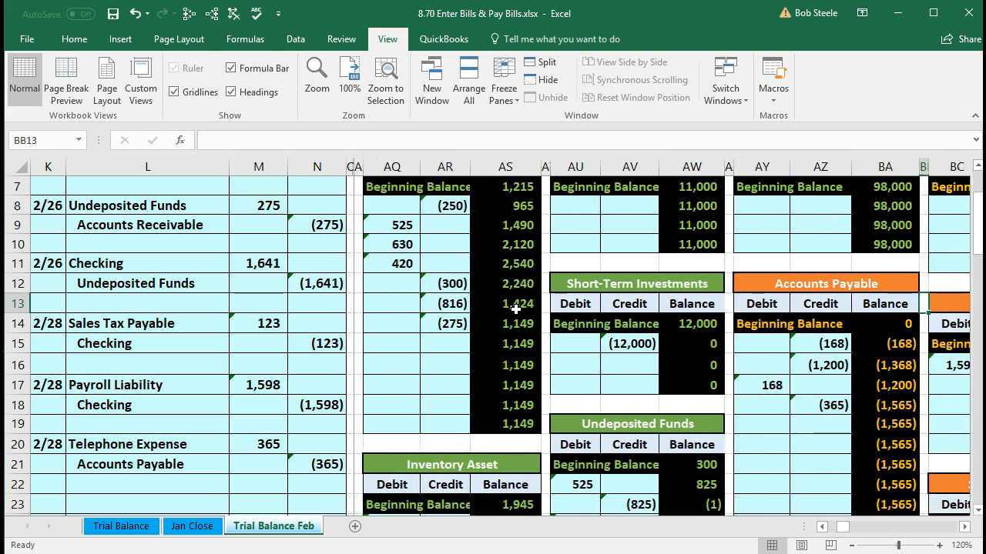
key(Right)
key(Right)
key(Right)
key(Right)
key(Right)
key(Right)
key(Right)
key(Right)
key(Right)
key(Right)
key(Right)
key(Right)
key(Right)
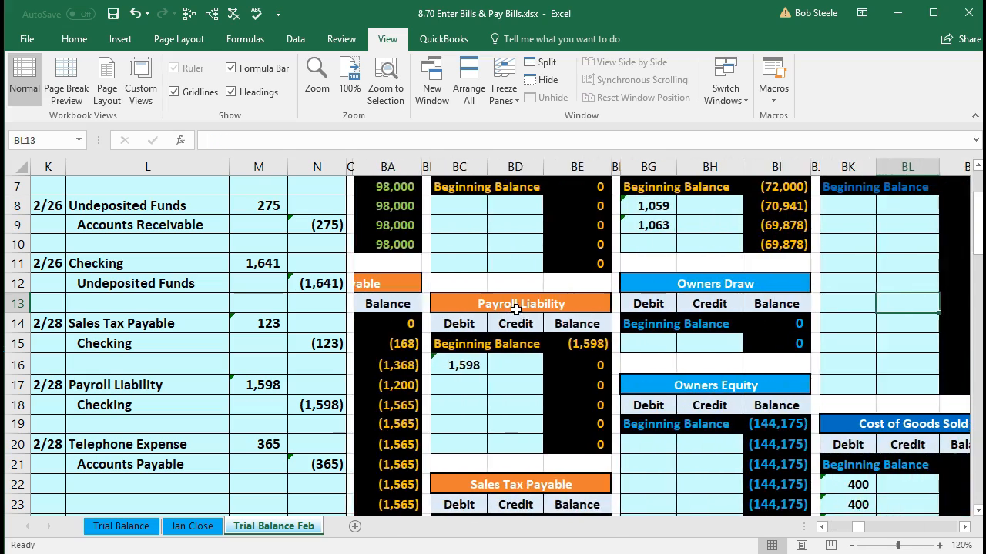
key(Right)
key(Right)
key(Right)
key(Right)
key(Right)
key(Right)
key(Right)
key(Right)
key(Right)
key(Right)
key(Right)
key(Right)
key(Right)
key(Right)
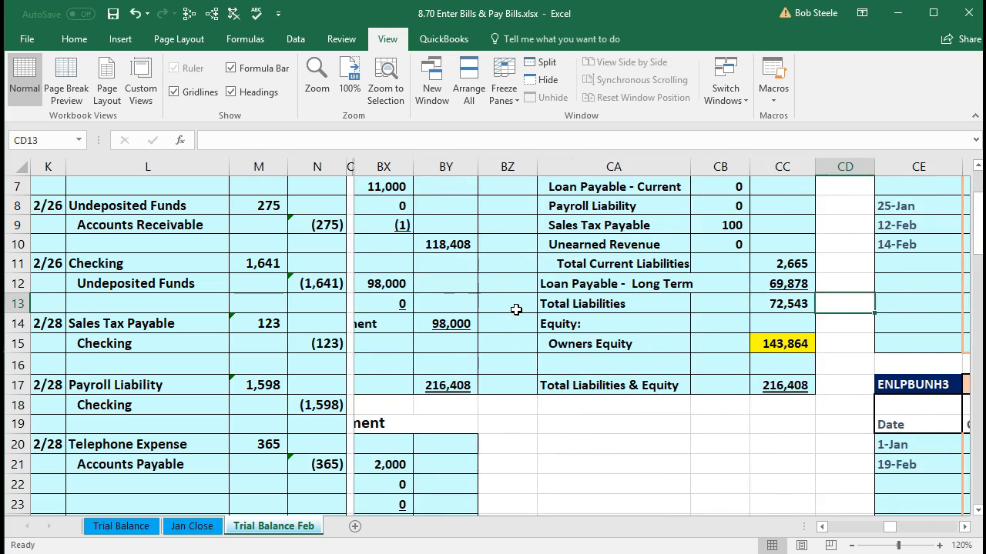
key(Right)
key(Right)
key(Right)
key(Right)
key(Right)
key(Right)
key(Right)
key(Right)
key(Right)
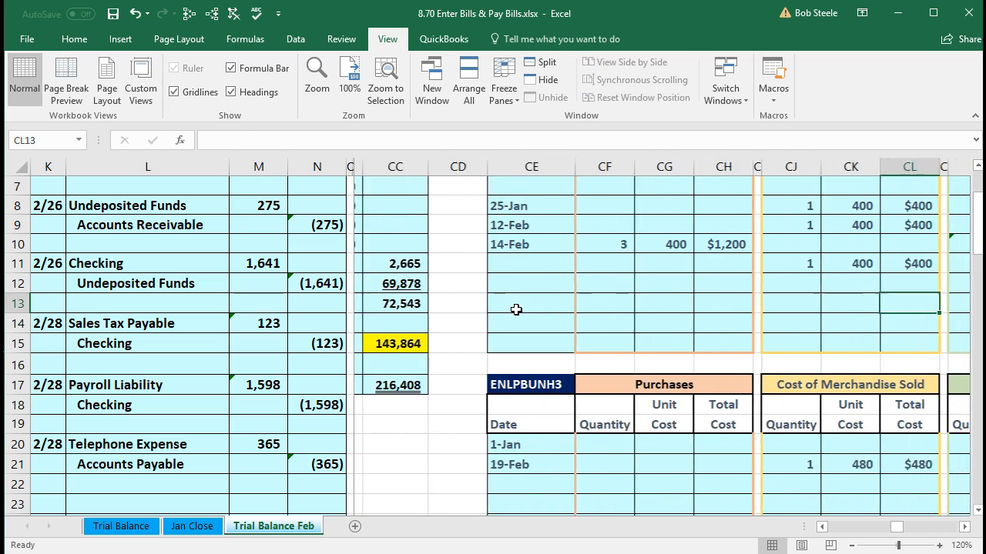
key(Right)
key(Right)
key(Right)
key(Right)
key(Right)
key(Right)
key(Right)
key(Right)
key(Right)
key(Right)
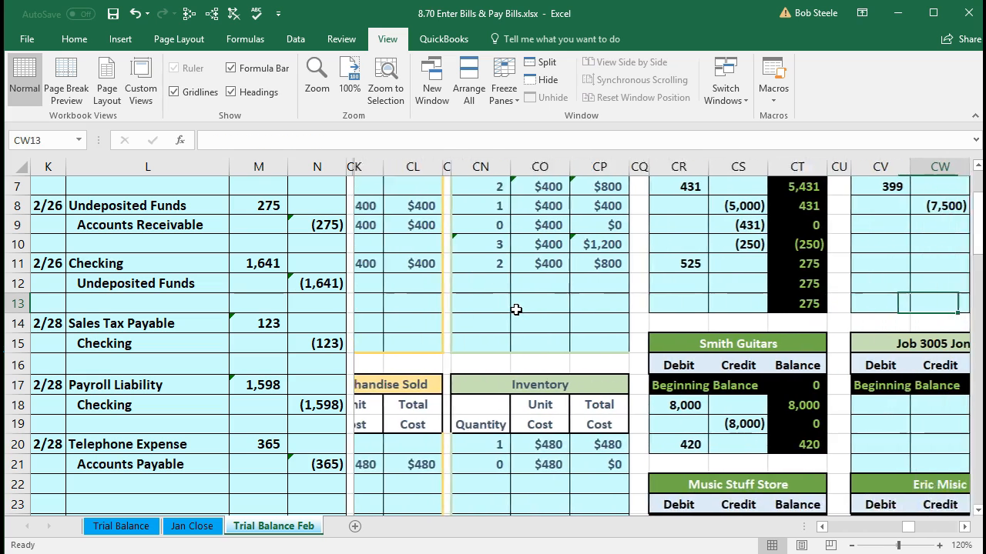
key(Right)
key(Right)
key(Right)
key(Right)
key(Right)
key(Right)
key(Right)
key(Right)
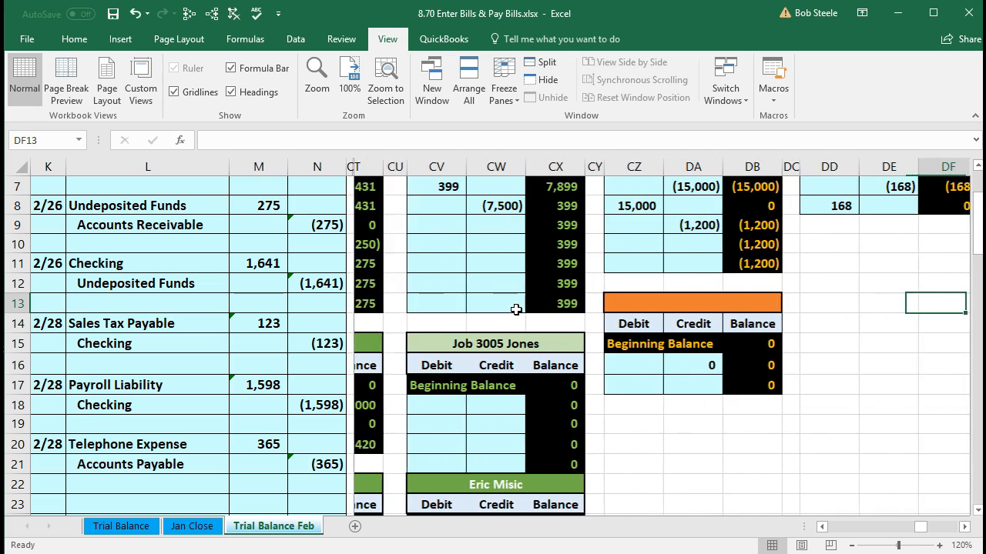
scroll(539, 354, up, 2)
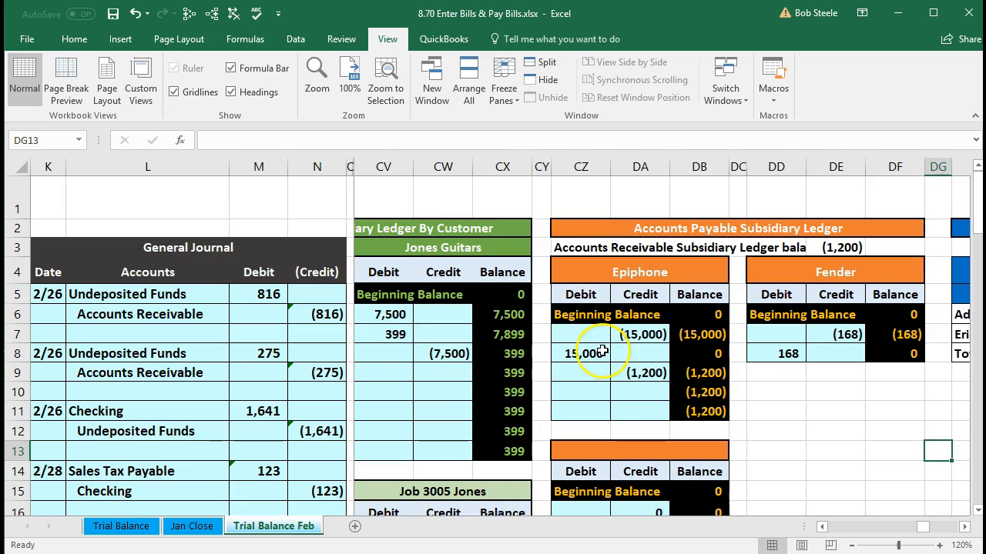
scroll(602, 350, down, 1)
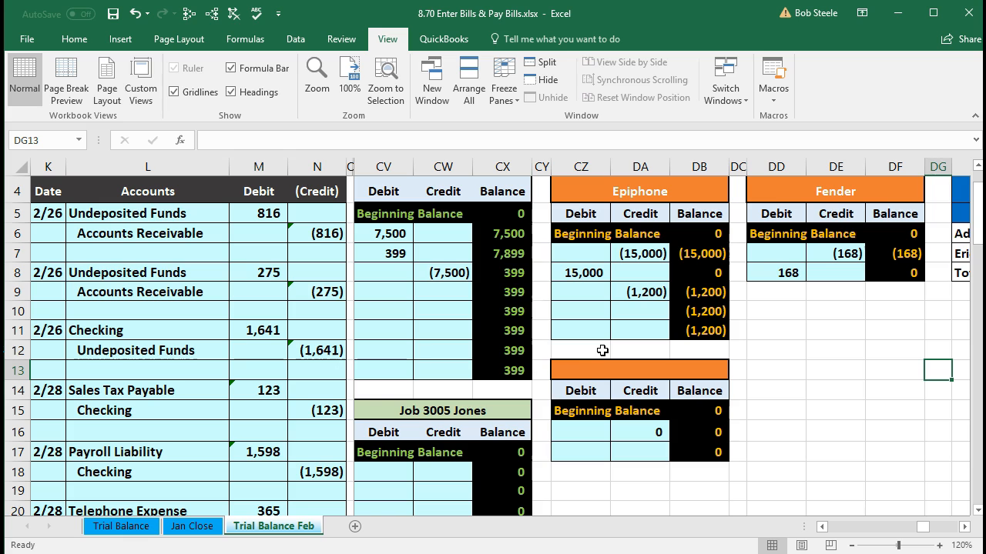
click(587, 371)
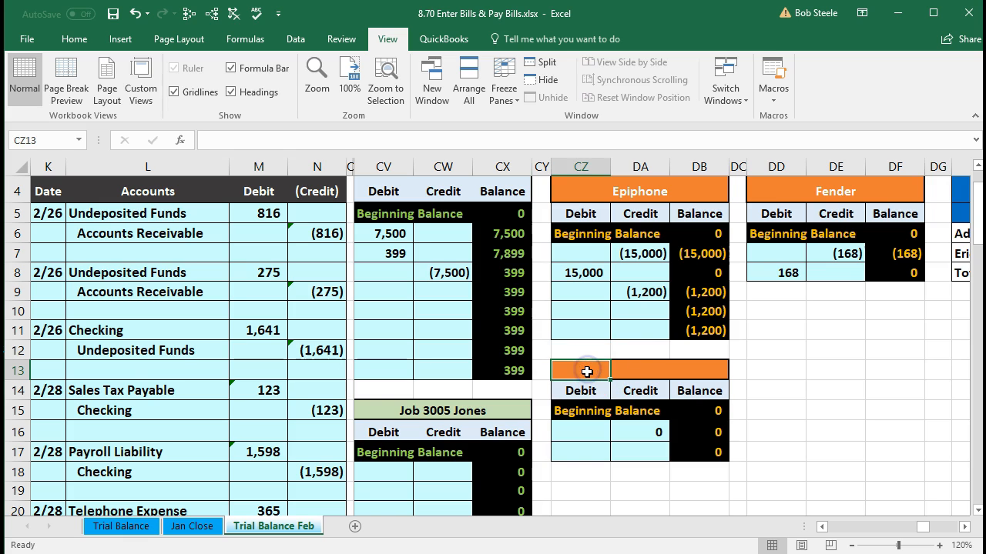
text(V)
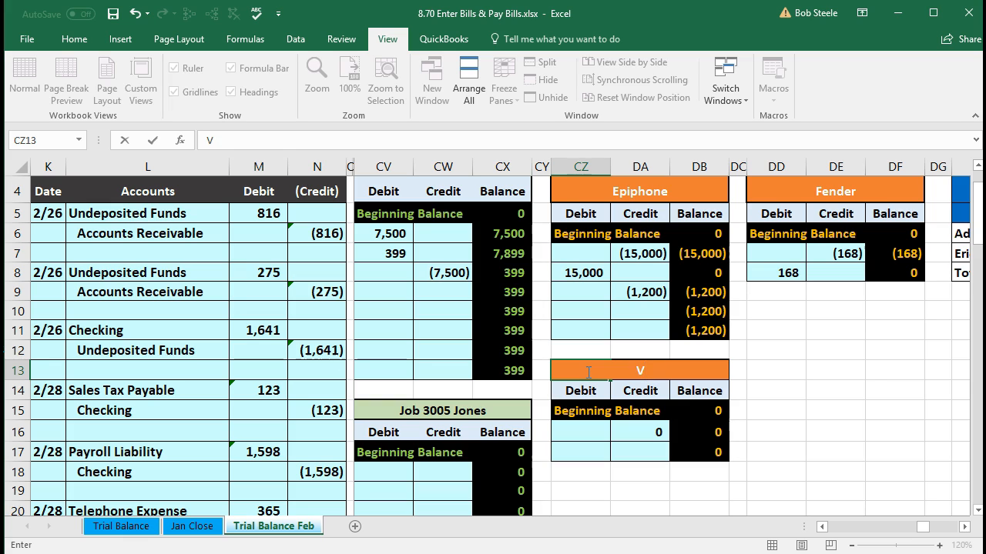
text(erizon)
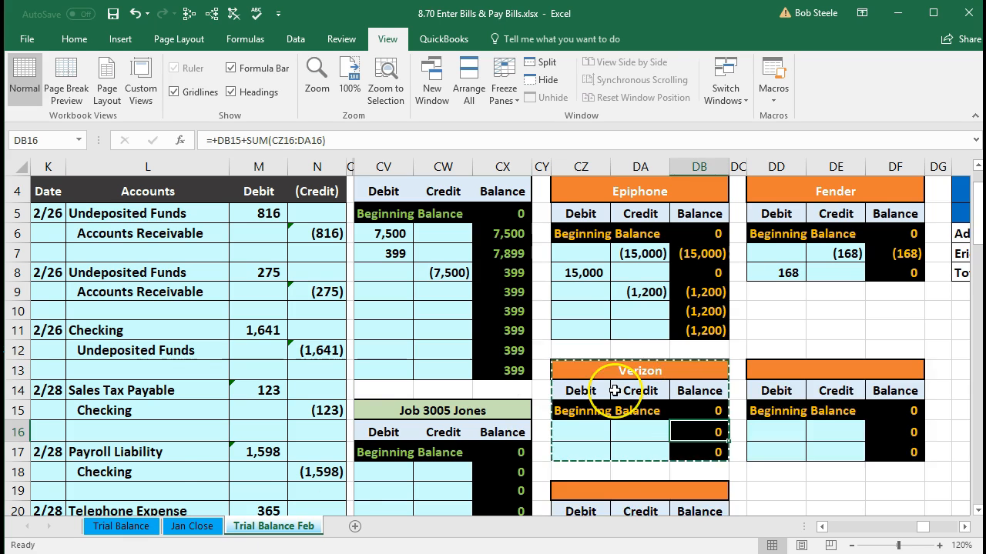
Post the telephone bill credit to the Verizon subsidiary account by entering =N21 in DA16.
scroll(614, 390, down, 2)
scroll(614, 391, down, 1)
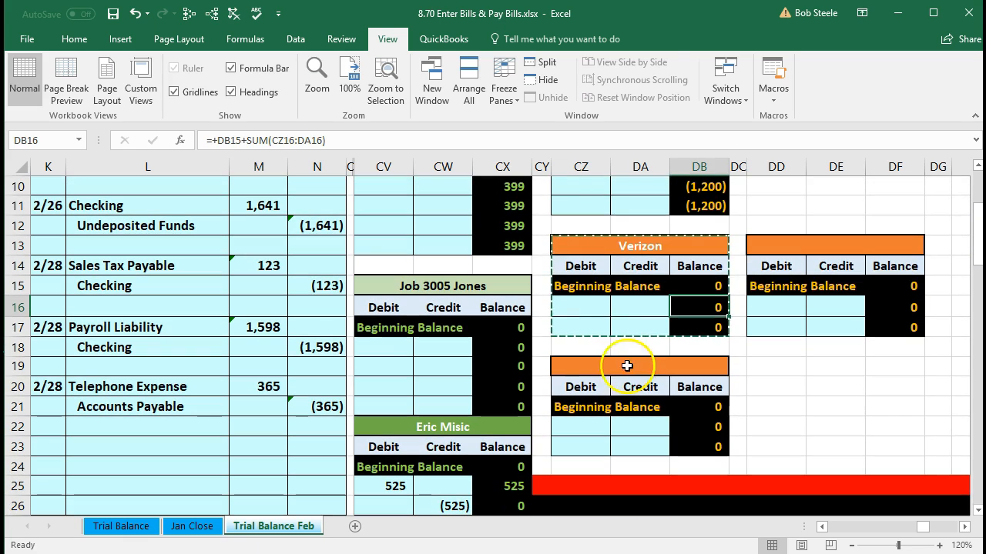
click(629, 306)
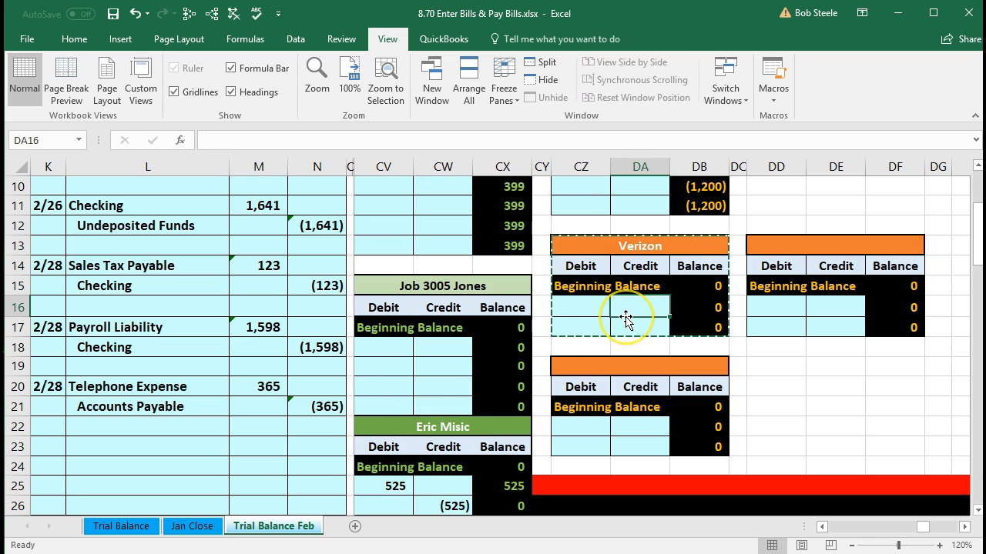
text(=)
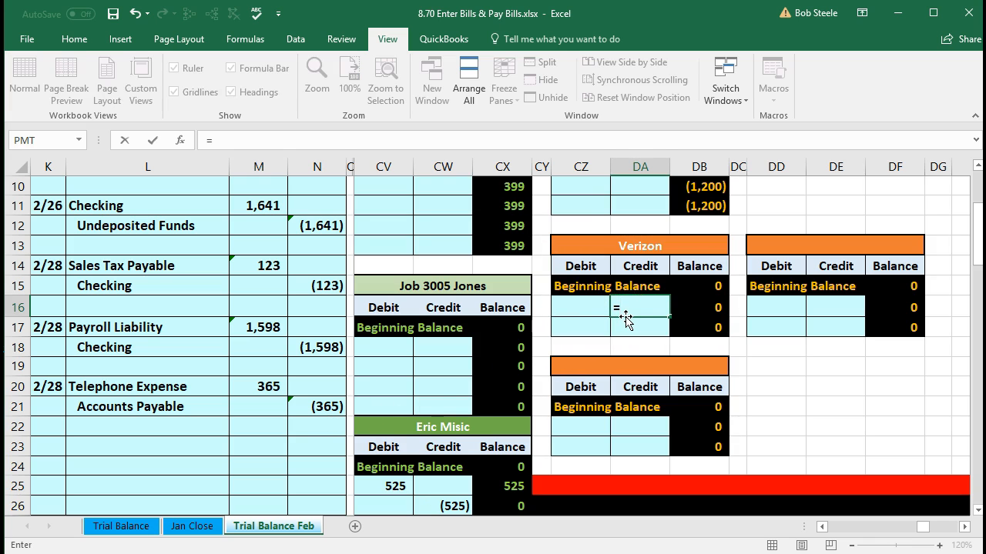
click(324, 407)
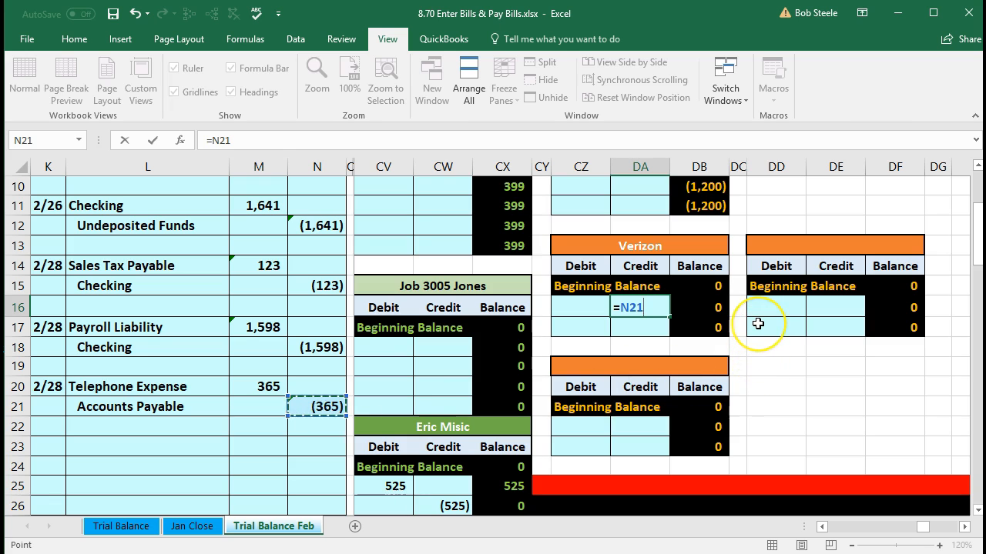
key(Return)
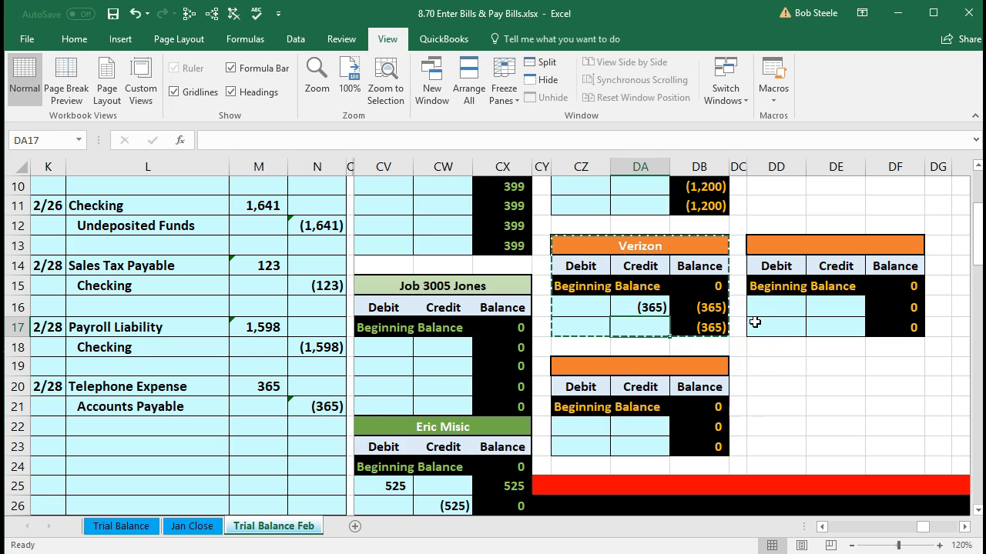
Check the Verizon balance formula and the subsidiary ledger total formula in DE3 of the Accounts Payable Subsidiary Ledger.
click(705, 307)
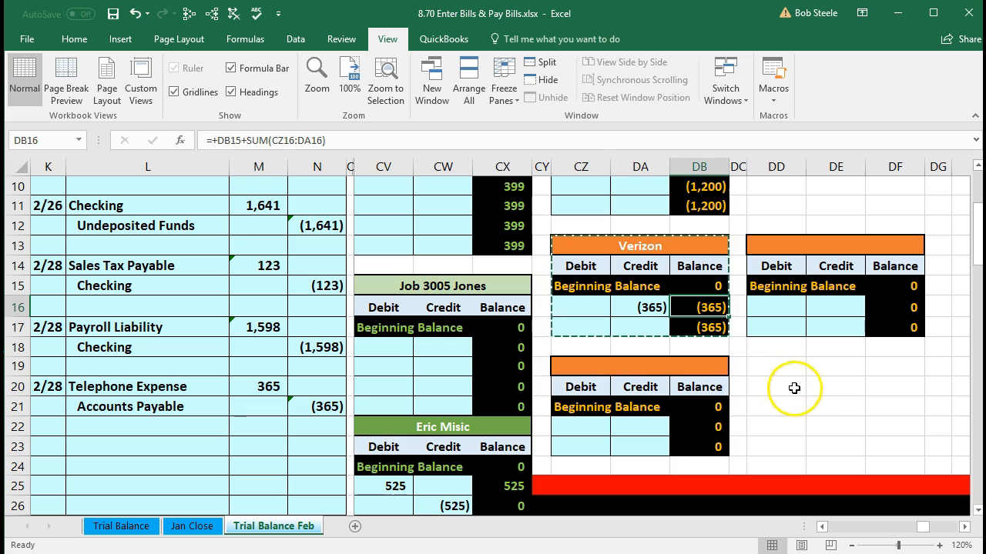
scroll(798, 395, up, 2)
scroll(801, 396, up, 1)
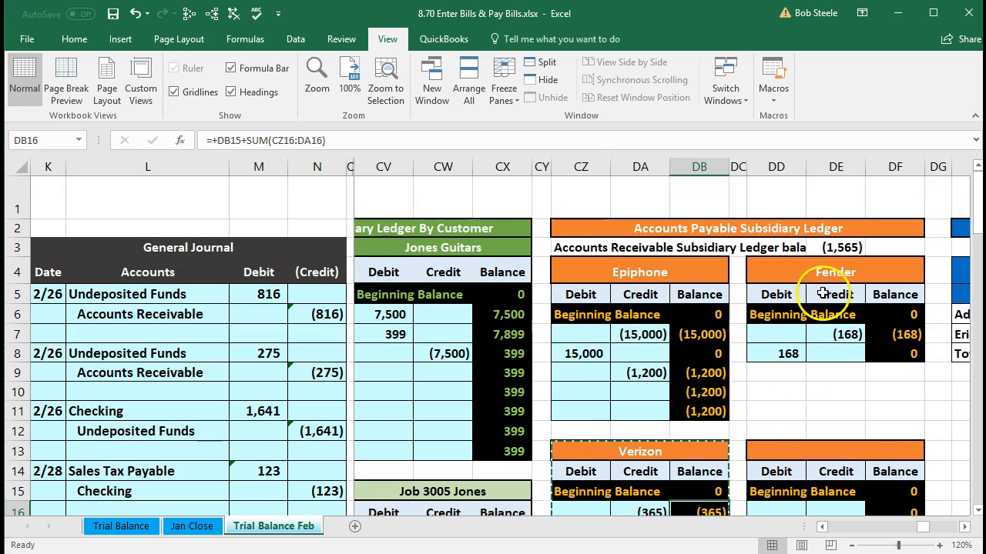
click(841, 246)
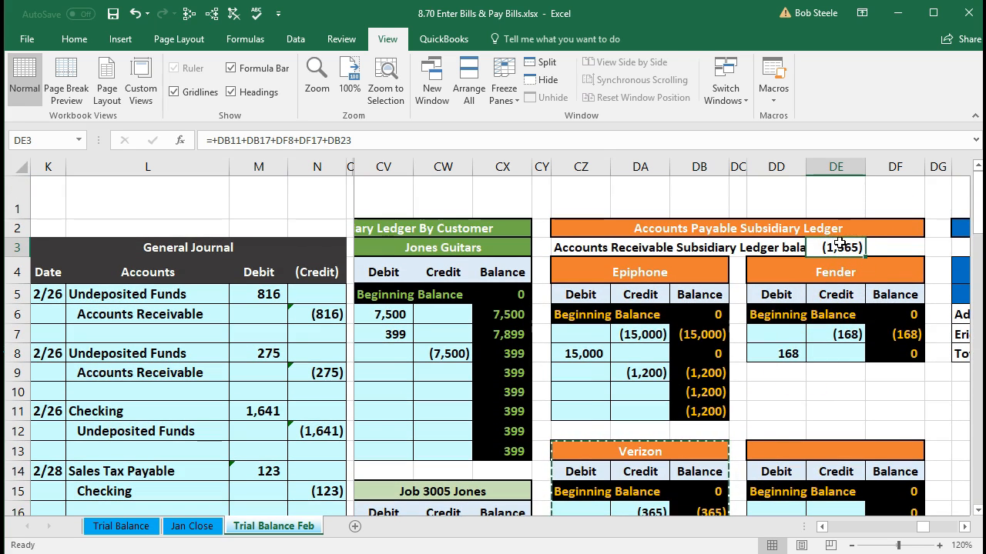
double_click(839, 247)
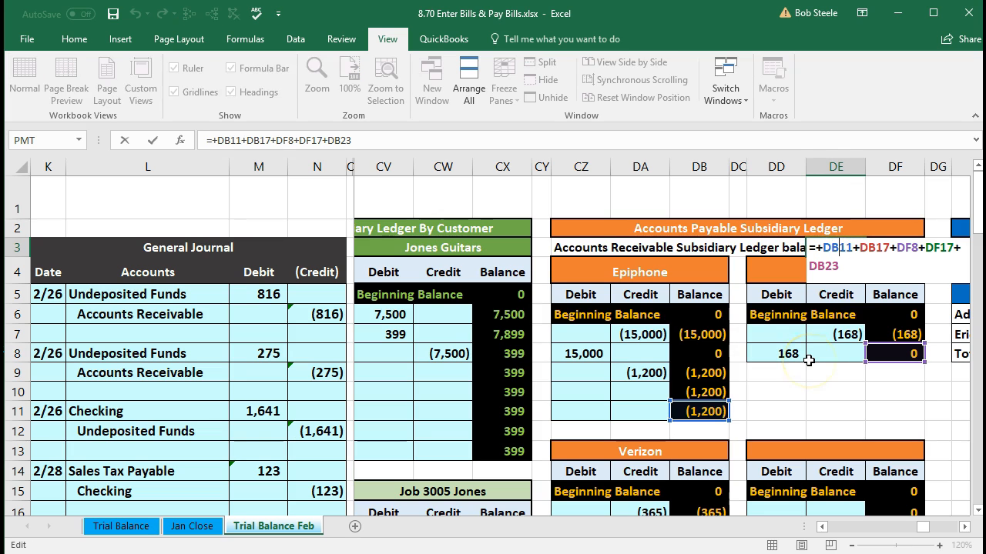
key(Return)
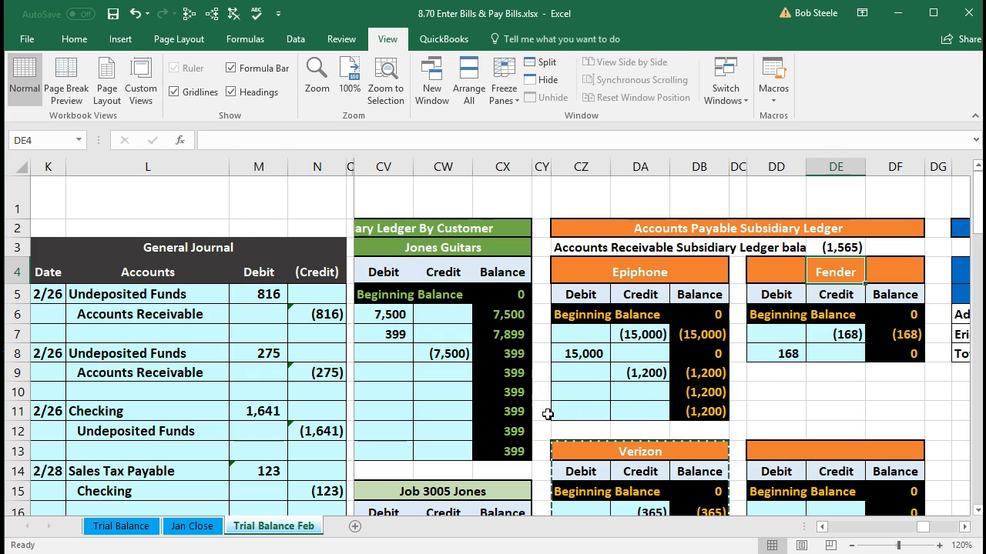
Compare the Accounts Payable balance in trial balance cell AK13 with the subsidiary ledger total.
click(321, 432)
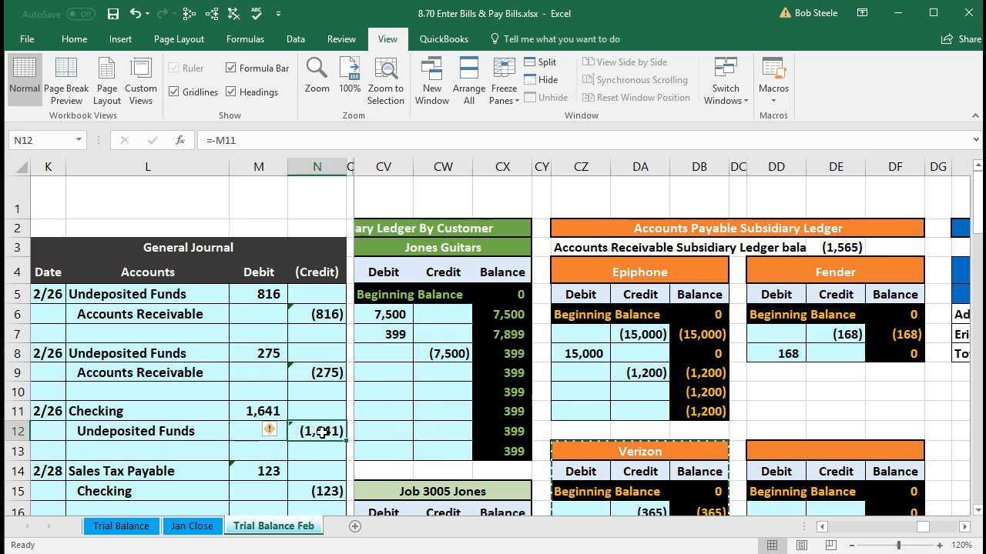
key(ctrl+Right)
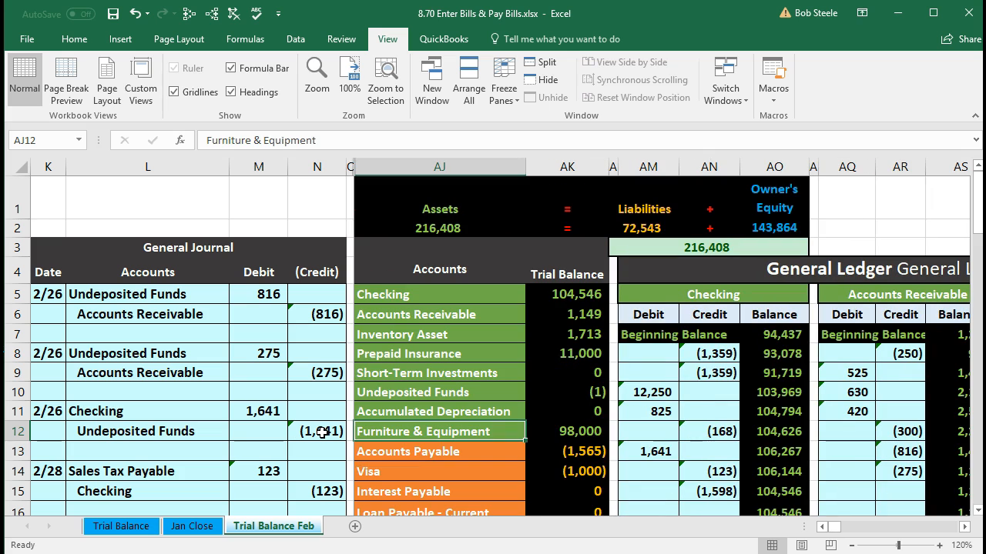
key(Down)
key(Right)
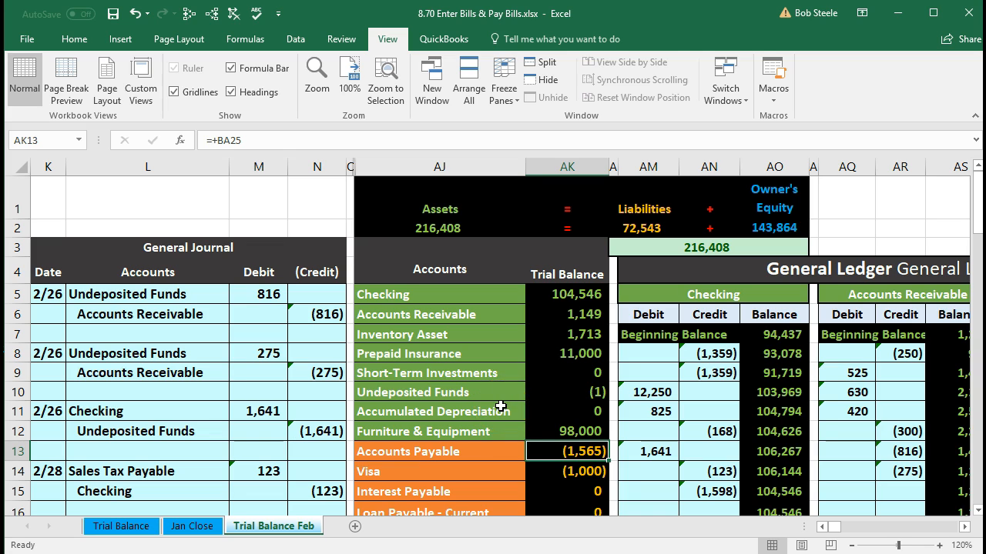
Review the Checking and Accounts Payable rows and the expense accounts in the trial balance for the internet bill.
click(423, 406)
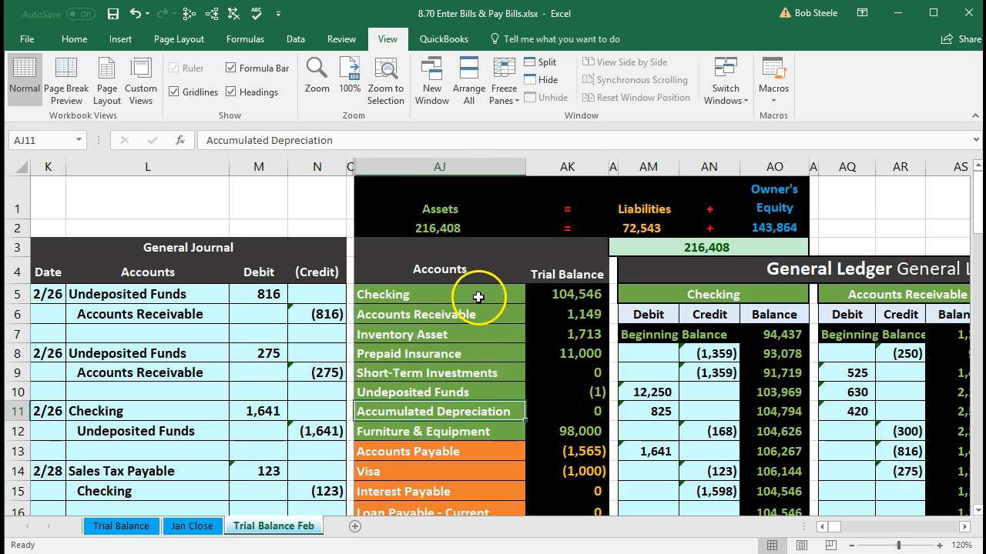
drag(469, 293, 548, 295)
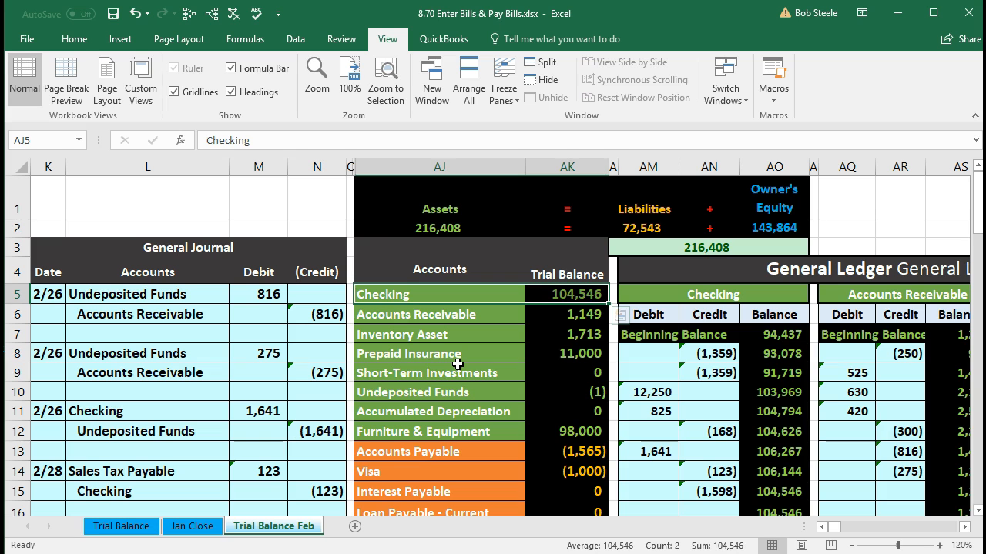
scroll(457, 363, down, 1)
drag(451, 371, 537, 377)
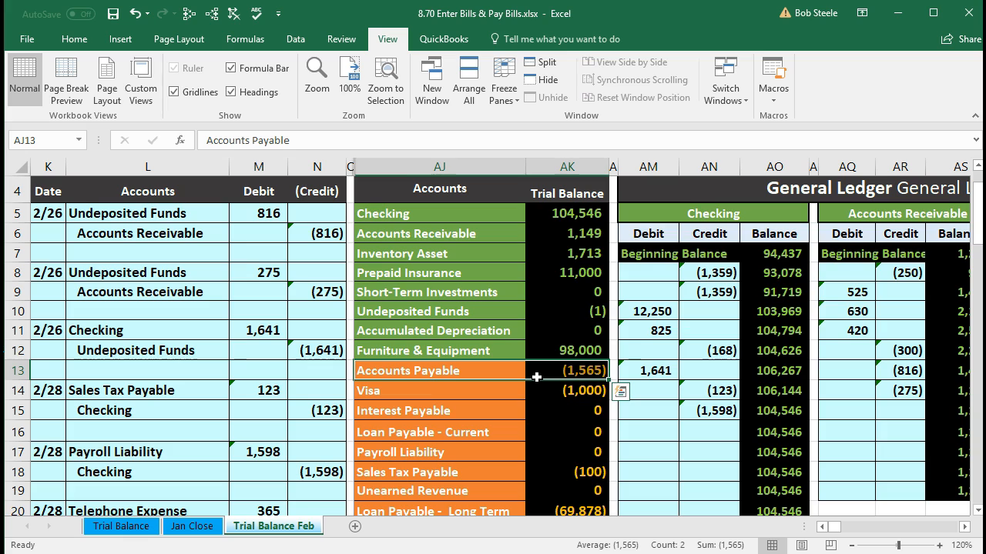
scroll(536, 378, down, 5)
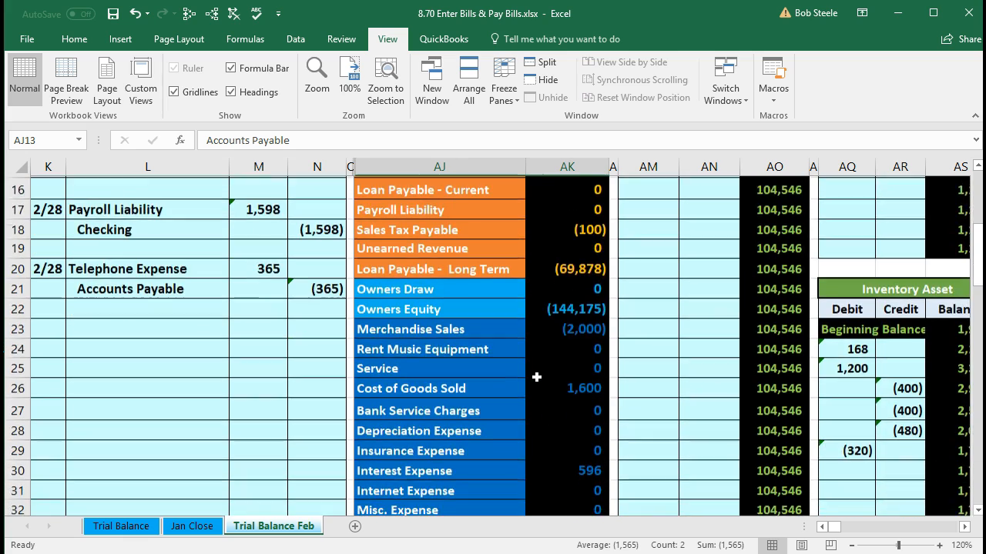
scroll(537, 377, down, 1)
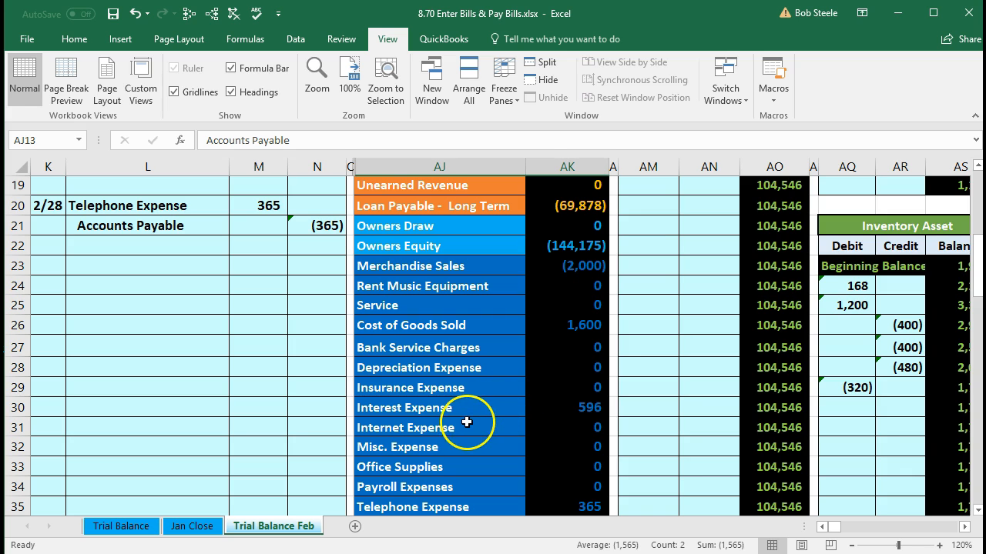
Copy the Internet Expense account name from AJ31 and paste it as values into journal cell L23.
click(422, 408)
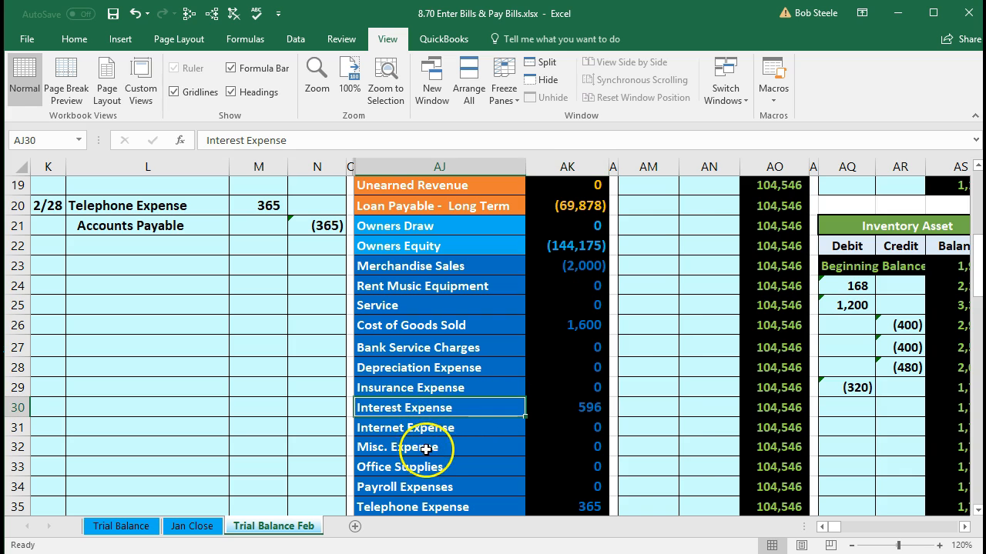
click(426, 427)
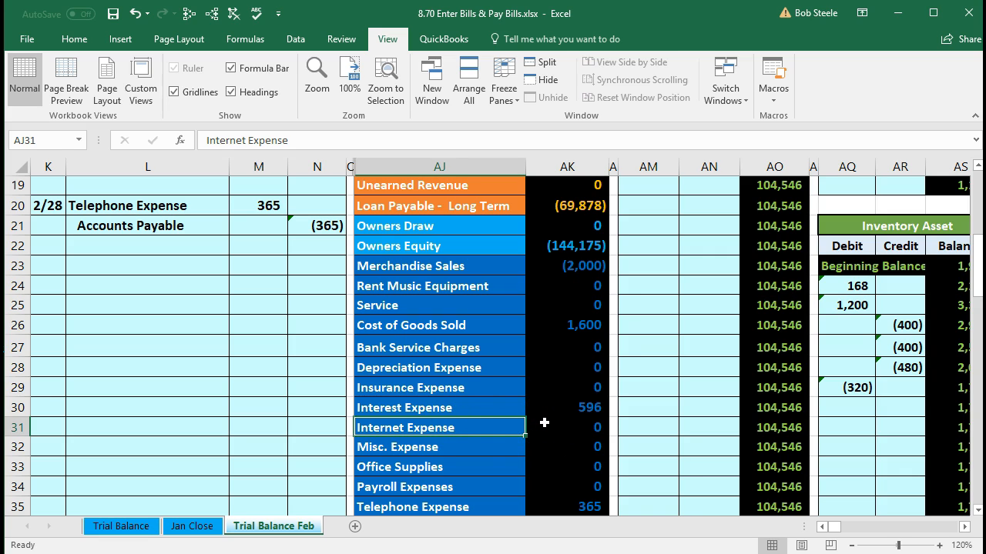
right_click(470, 429)
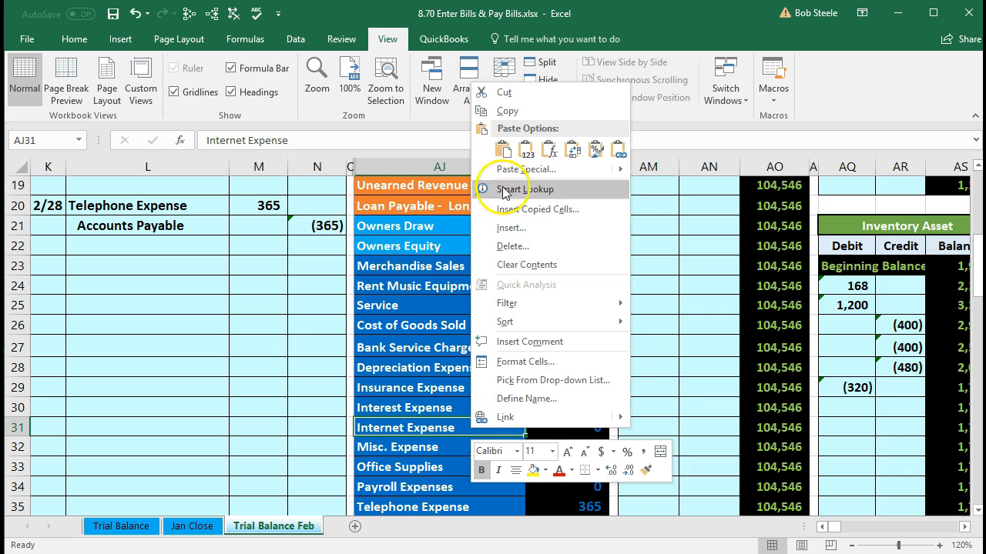
click(507, 110)
click(193, 267)
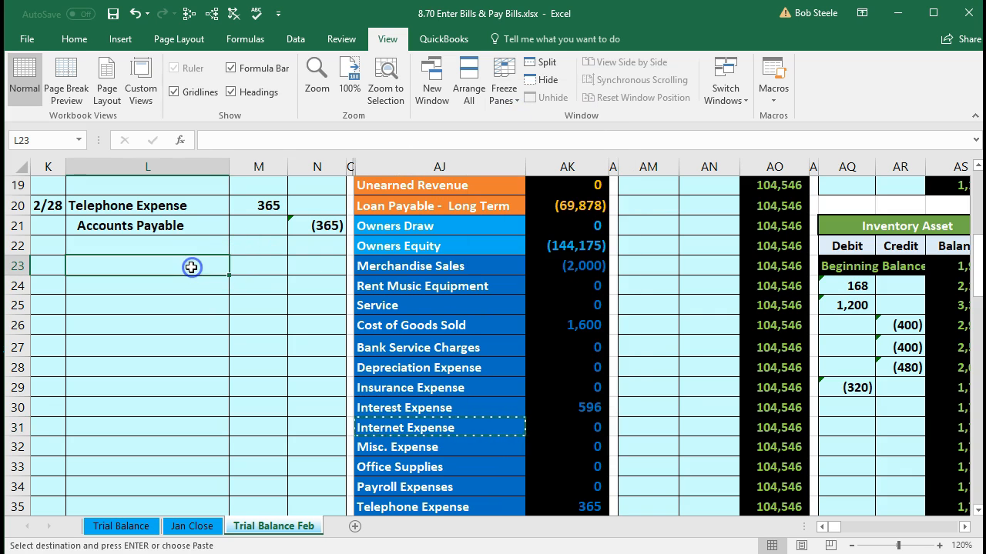
right_click(192, 267)
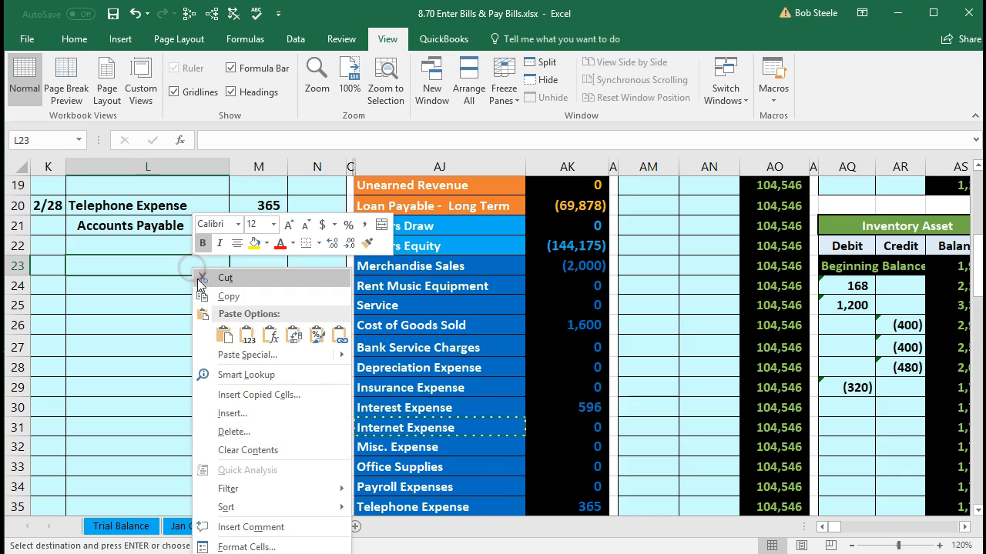
click(245, 336)
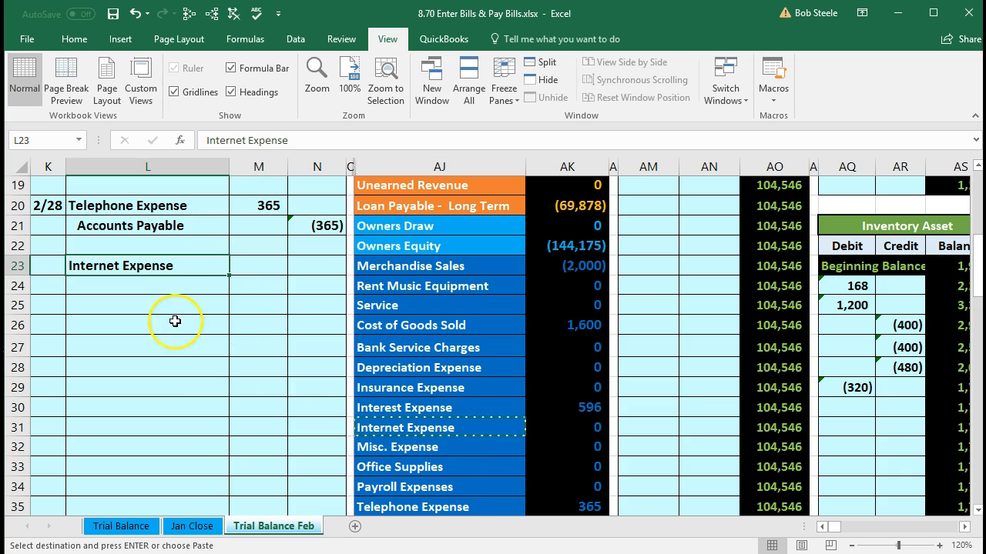
Date the Internet Expense journal entry 2/28 in K23 and enter its debit of 180 in M23.
click(50, 264)
text(2/)
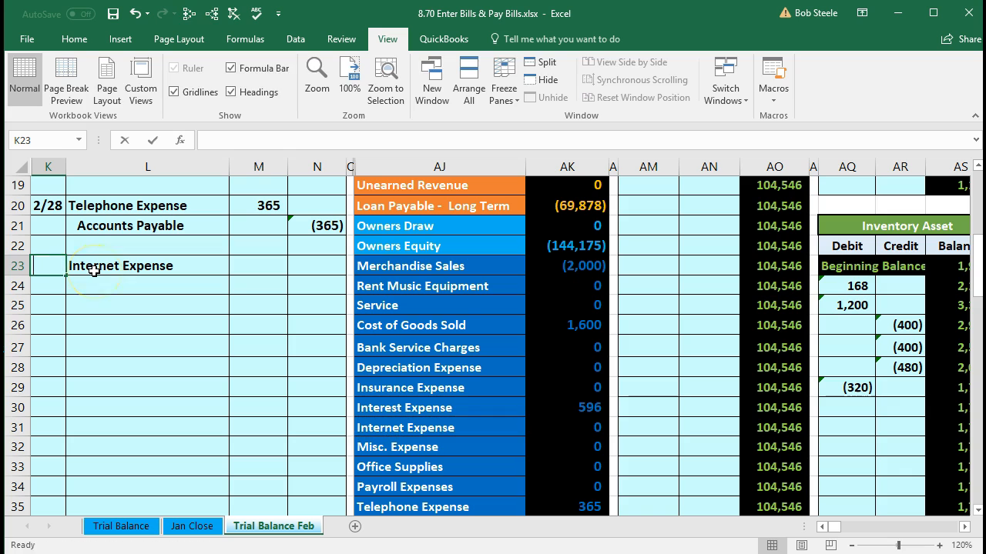
text(28)
key(Return)
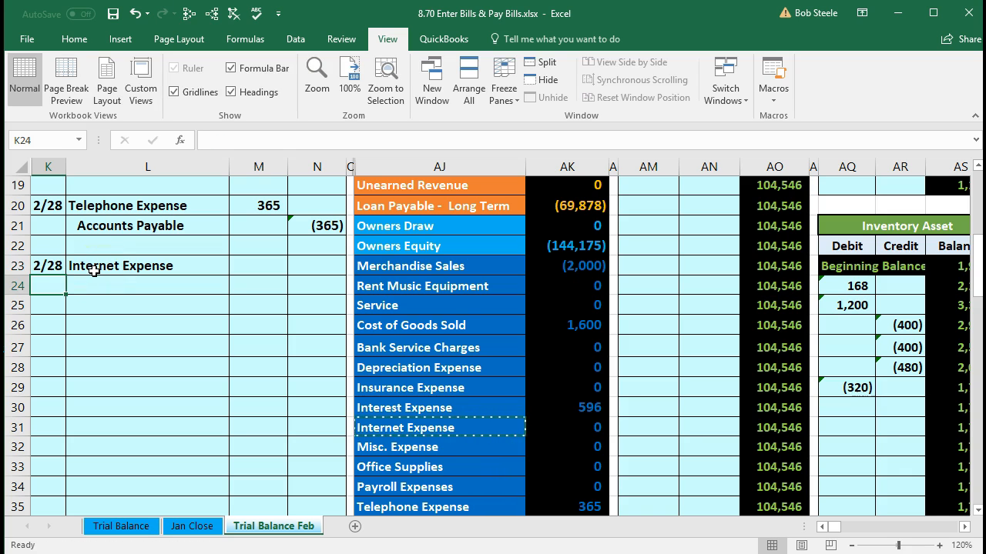
key(Right)
key(Right)
key(Up)
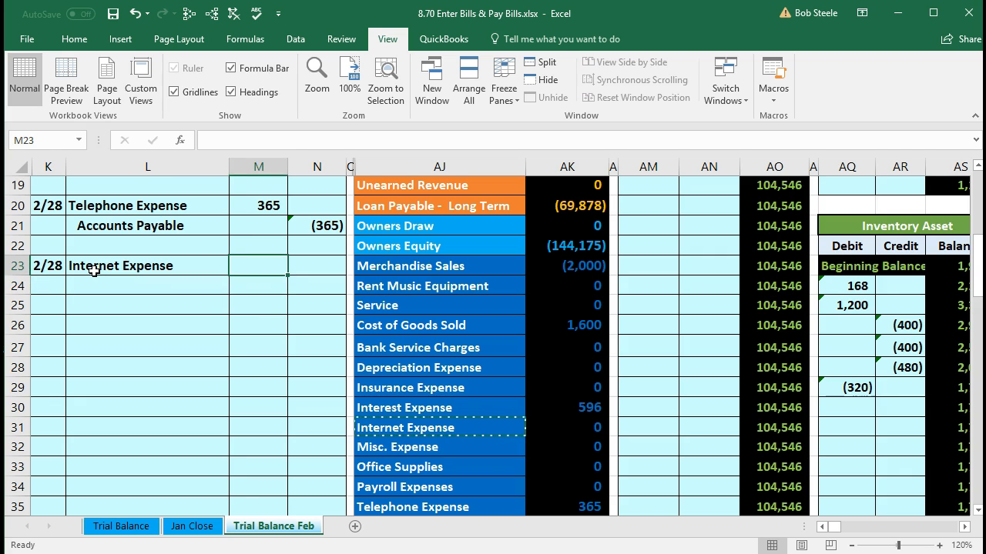
text(180)
key(Return)
Enter the internet bill's credit in N24 as the negative of the debit with =-M23.
key(Right)
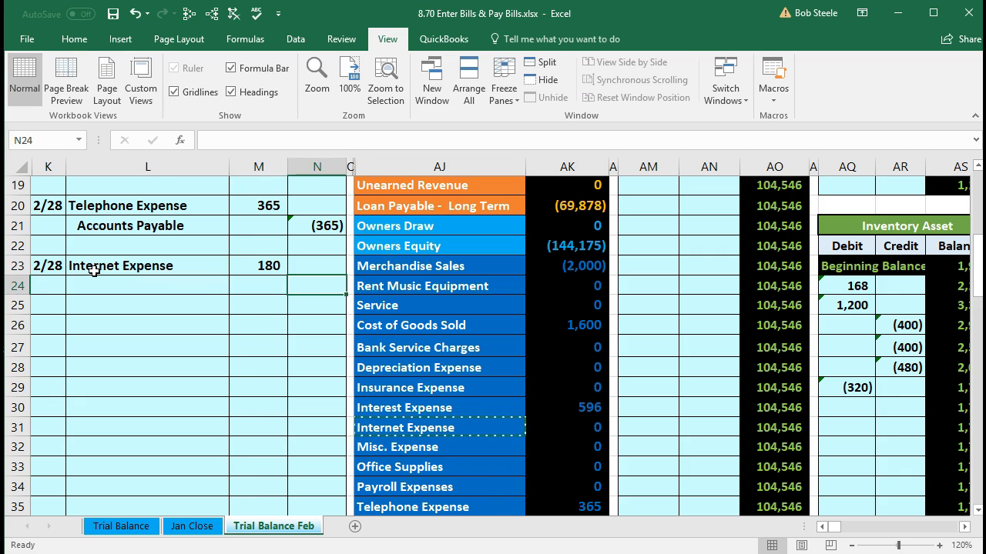
text(=-)
key(Left)
key(Up)
key(Return)
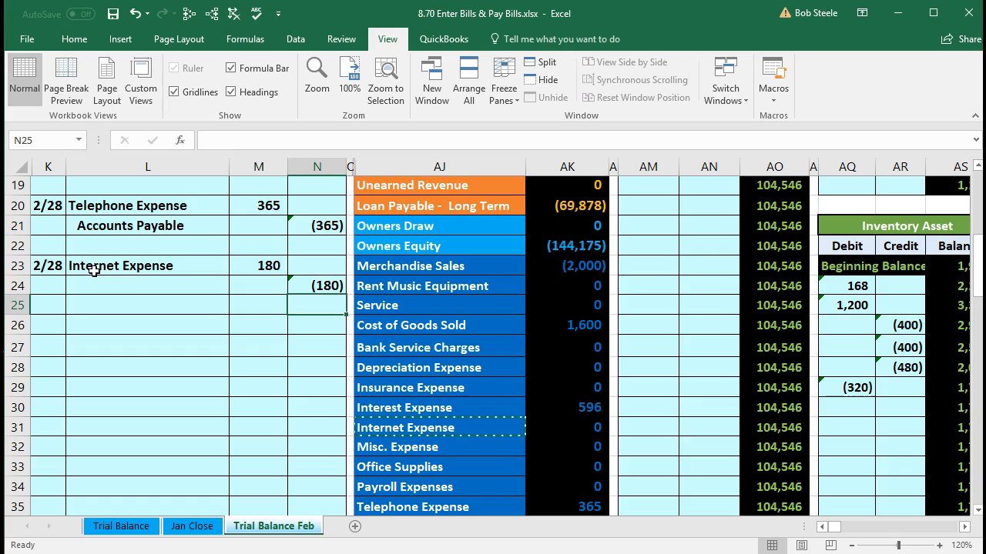
Examine the trial balance accounts, including Accounts Payable in row 13, to determine the credit account for the internet bill.
scroll(331, 381, up, 2)
scroll(352, 394, up, 4)
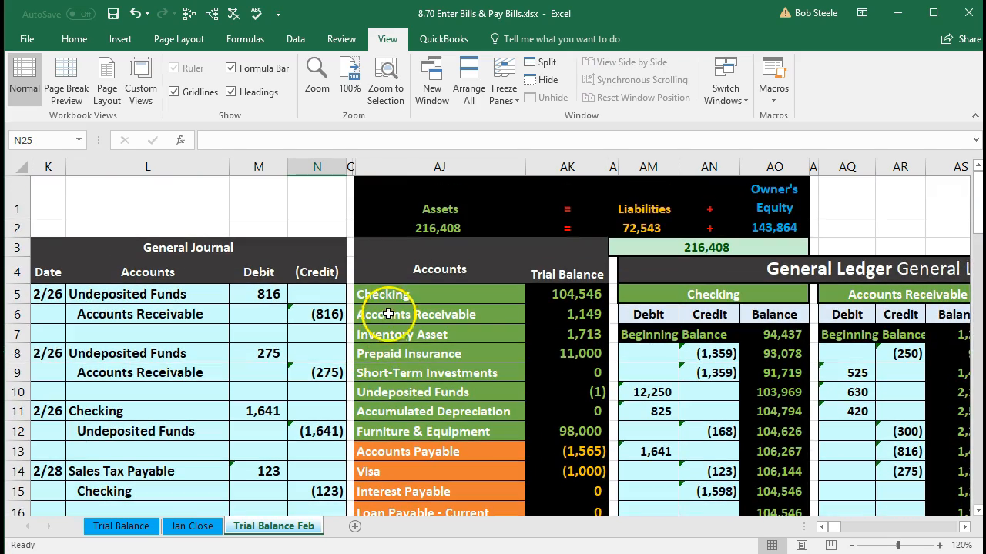
click(388, 314)
scroll(404, 342, down, 2)
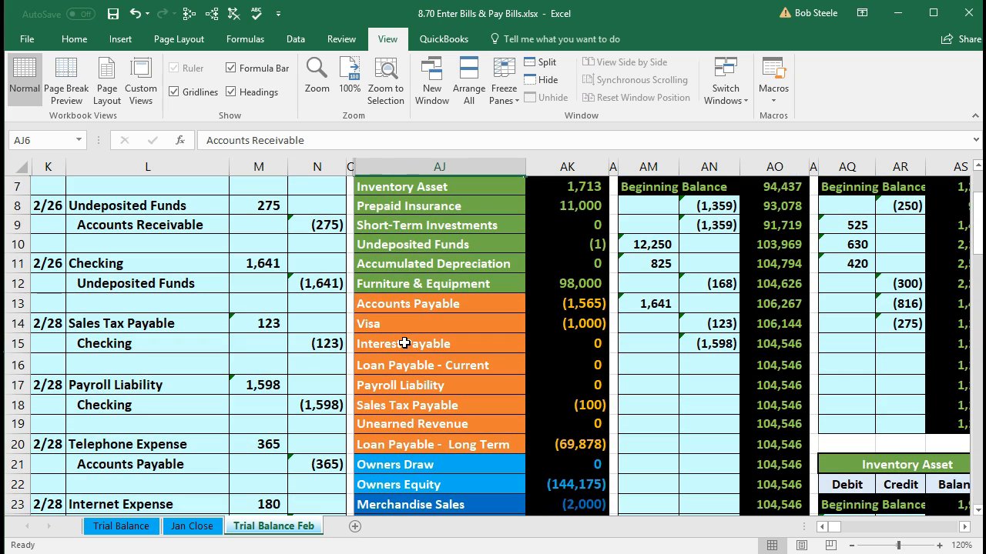
click(410, 305)
scroll(414, 308, down, 1)
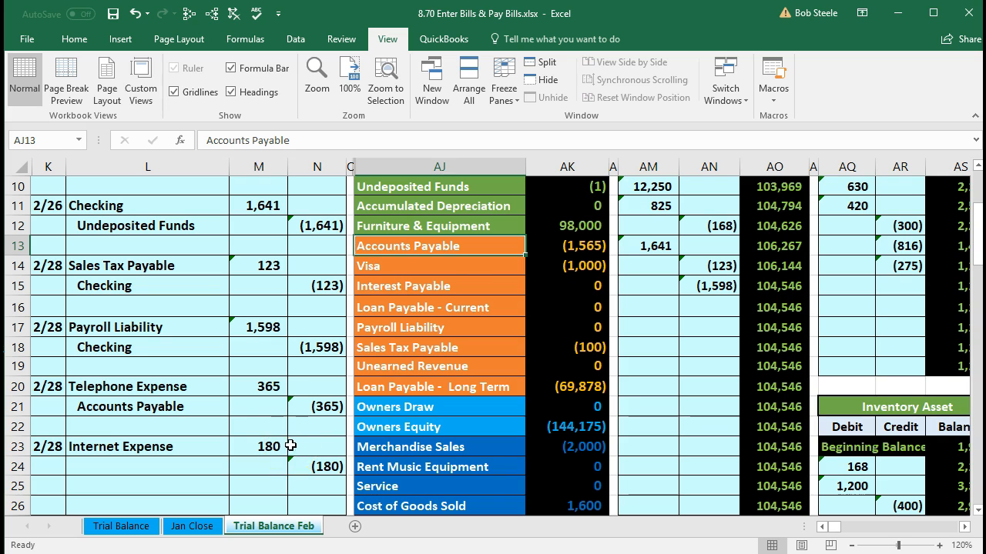
click(542, 242)
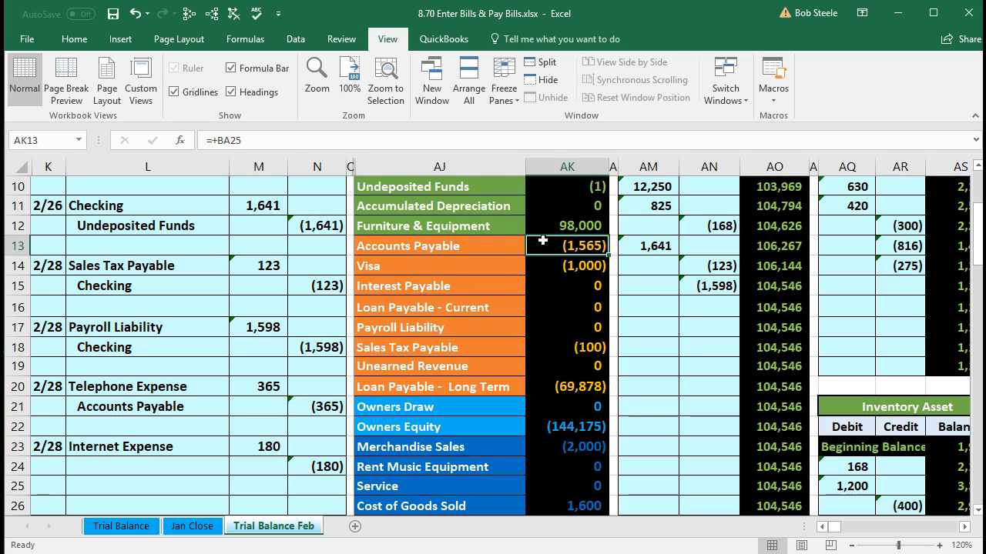
Copy the Accounts Payable account name from AJ13, paste it as values into L24 and indent it.
click(489, 245)
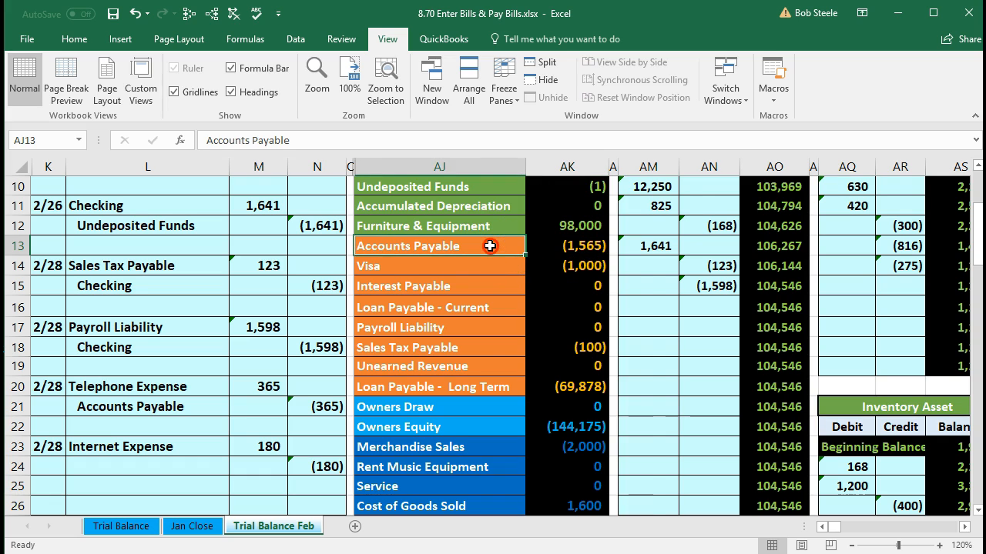
right_click(489, 246)
click(538, 277)
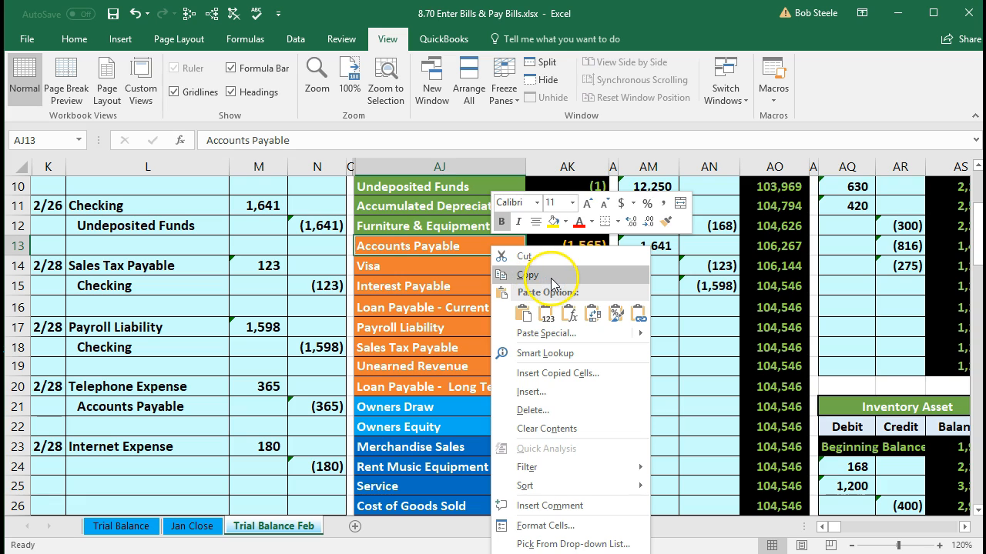
click(193, 471)
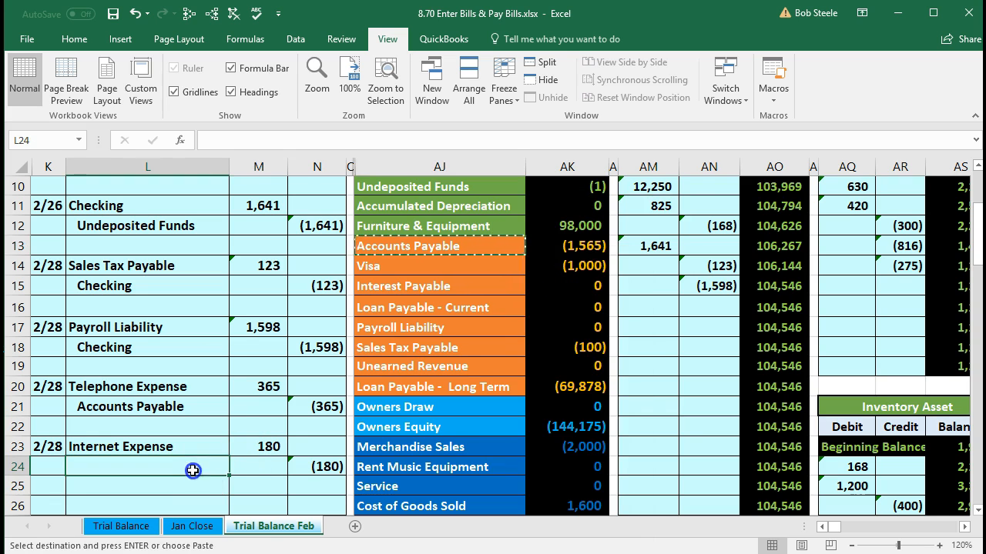
right_click(193, 471)
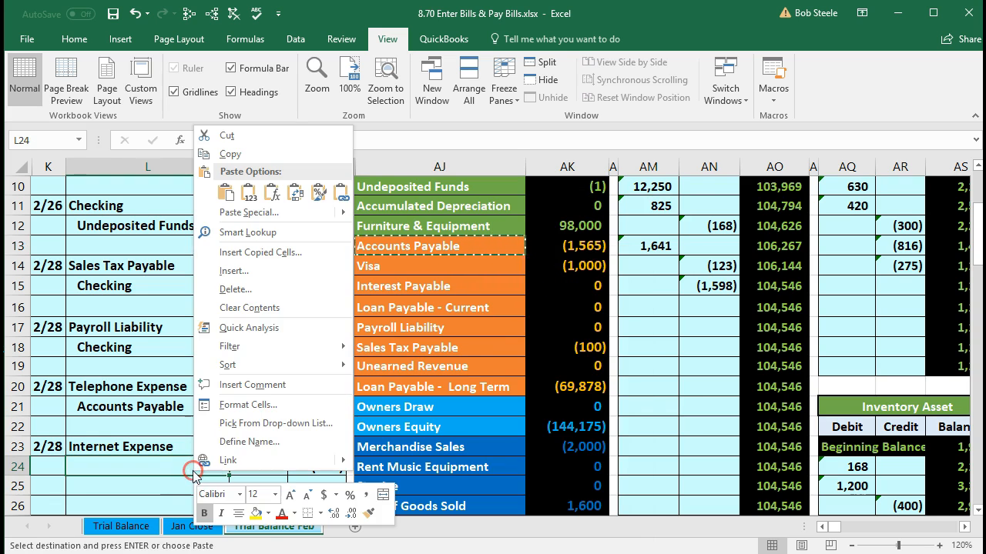
click(248, 196)
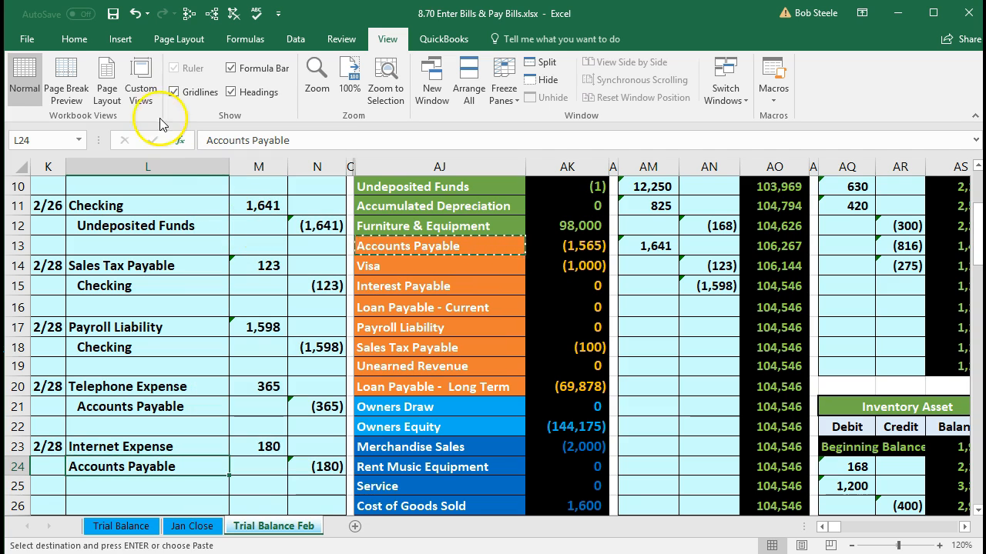
click(83, 44)
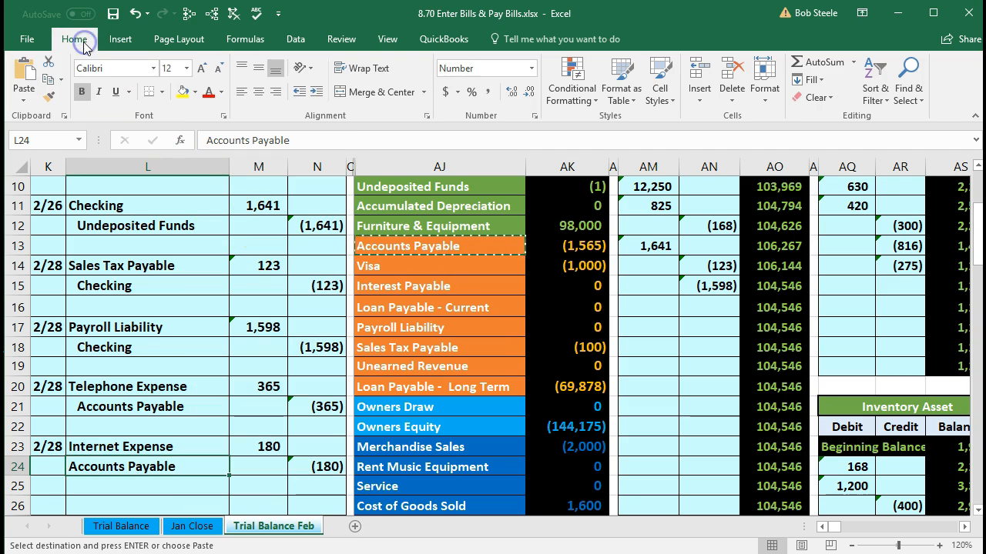
click(316, 100)
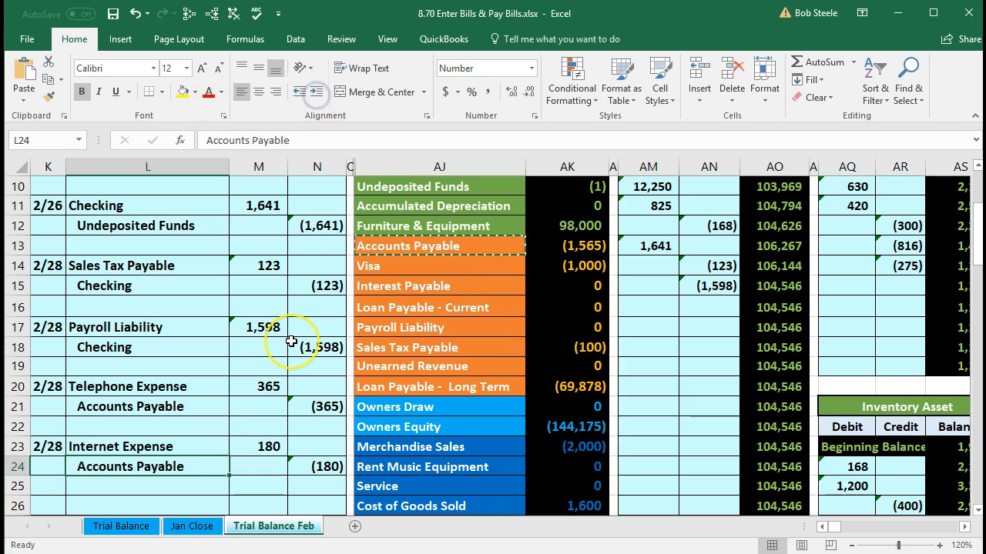
Review the 2/28 internet bill journal entry in rows 23 and 24 against the Internet Expense line of the trial balance.
scroll(281, 345, down, 1)
drag(128, 387, 293, 403)
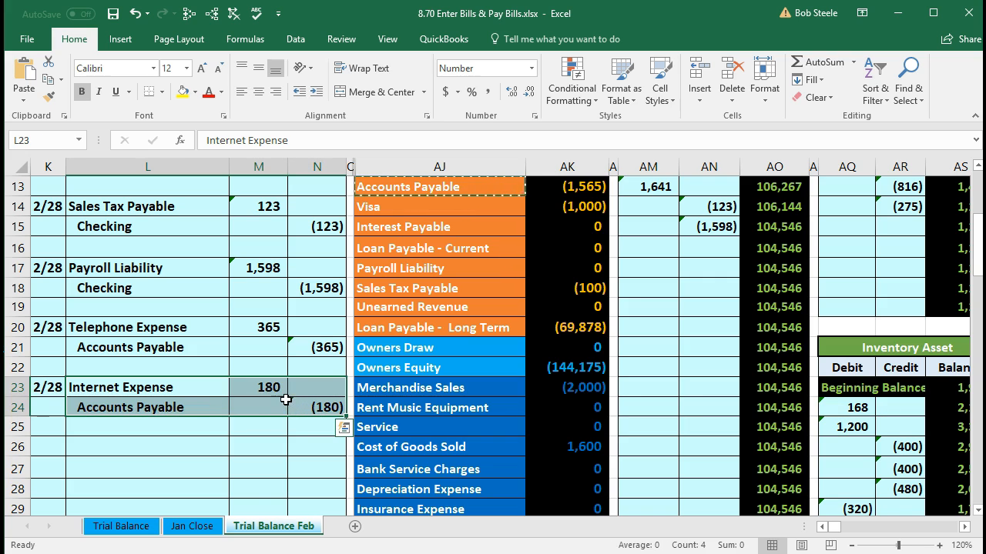
drag(191, 389, 257, 387)
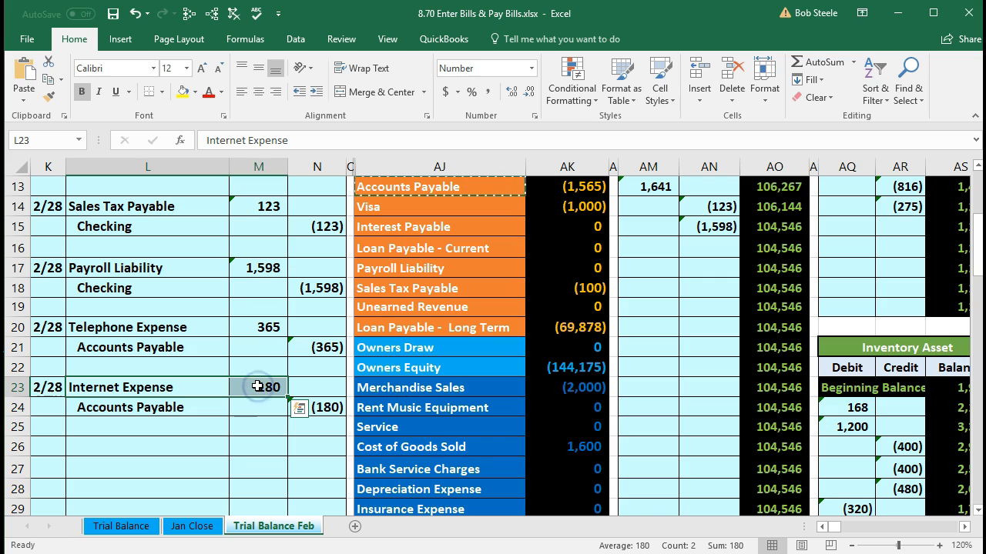
scroll(260, 378, down, 2)
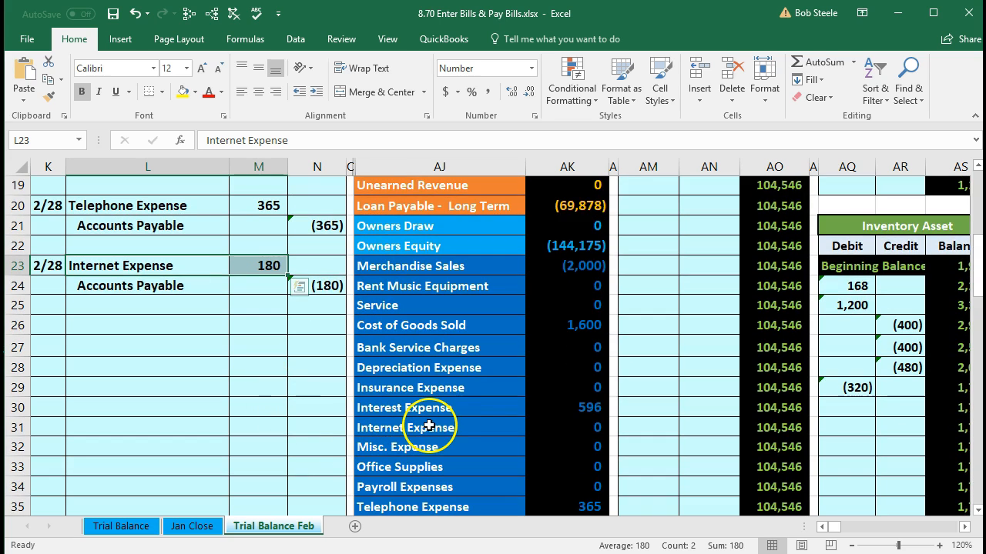
drag(429, 426, 548, 420)
scroll(548, 421, down, 1)
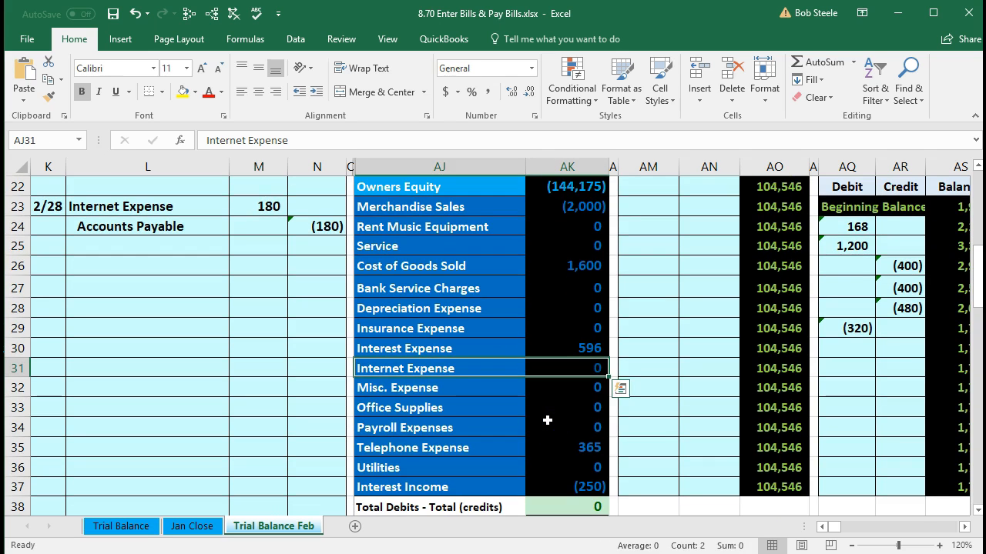
scroll(548, 421, up, 4)
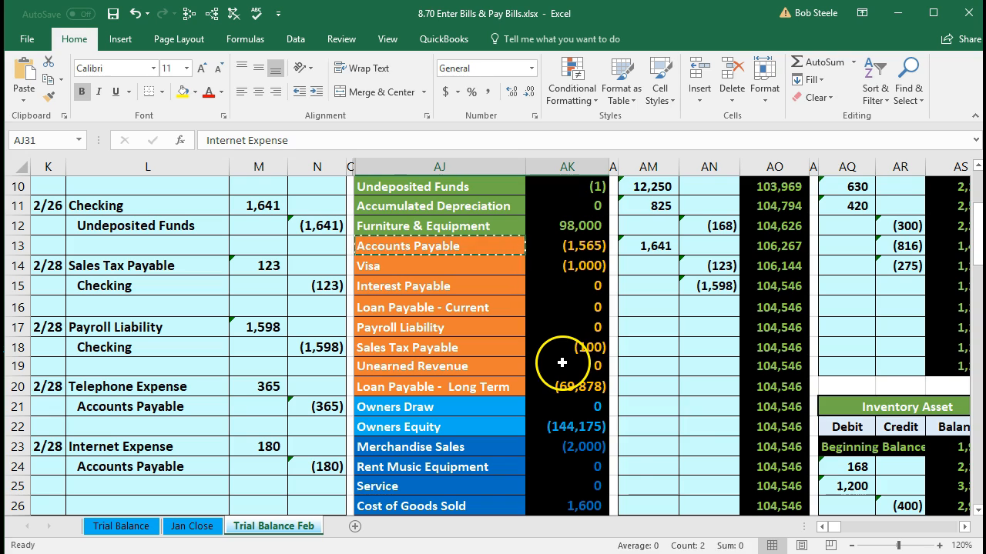
Post the internet bill's debit to the Internet Expense ledger by entering =M23 in BO29.
click(561, 363)
key(Right)
key(Right)
key(Right)
key(Right)
key(Right)
key(Right)
key(Right)
key(Right)
key(Right)
key(Right)
key(Right)
key(Right)
key(Right)
key(Right)
key(Right)
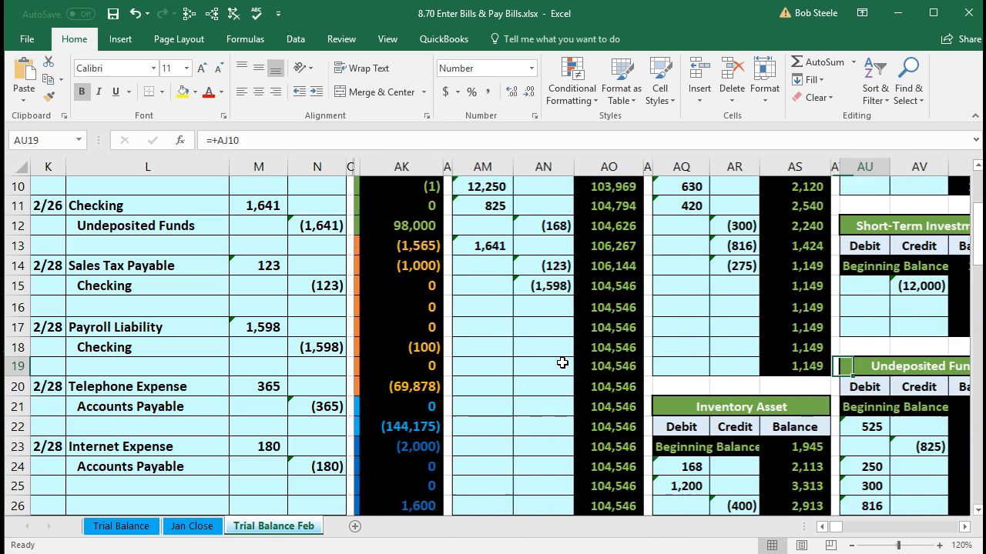
key(Right)
key(Right)
key(Right)
key(Right)
key(Right)
key(Right)
key(Right)
key(Right)
key(Right)
key(Right)
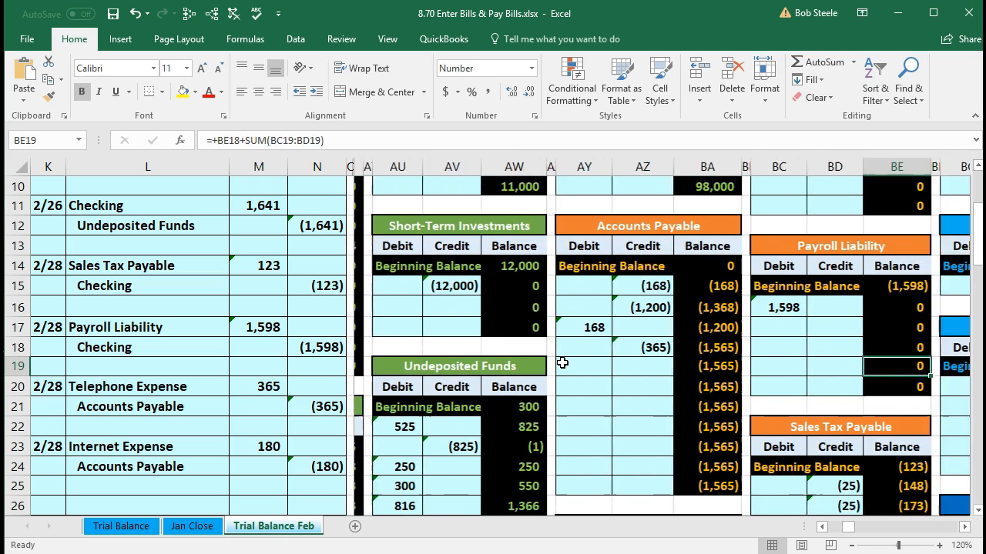
key(Right)
key(Right)
key(Right)
key(Right)
key(Right)
key(Right)
key(Right)
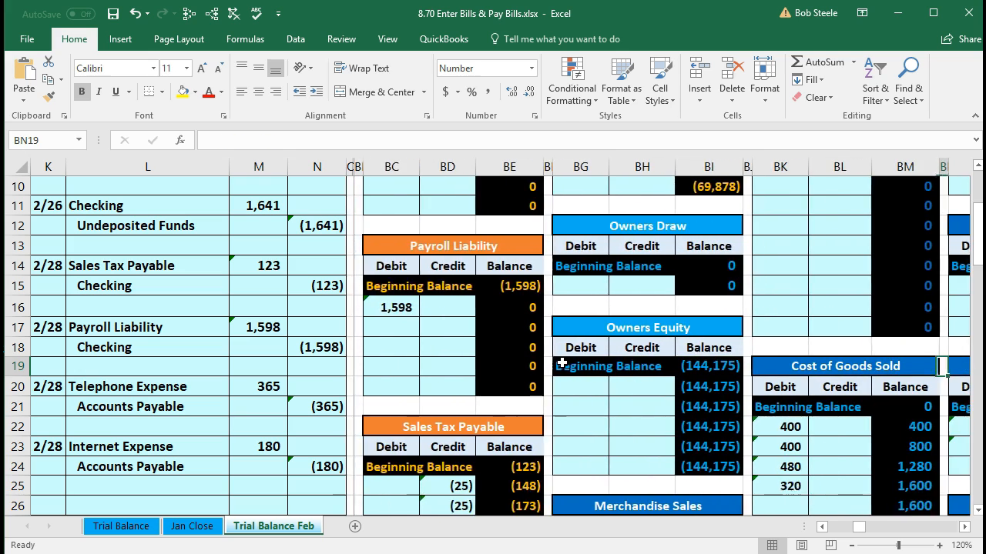
key(Right)
key(Right)
key(Right)
key(Right)
key(Right)
key(Right)
key(Right)
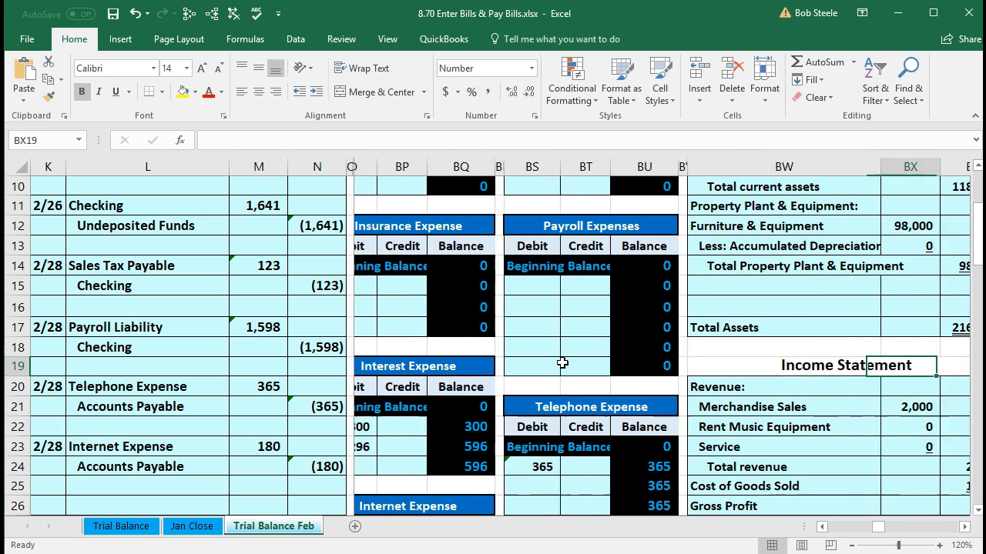
key(Left)
key(Left)
key(Left)
key(Left)
key(Left)
key(Left)
key(Left)
key(Left)
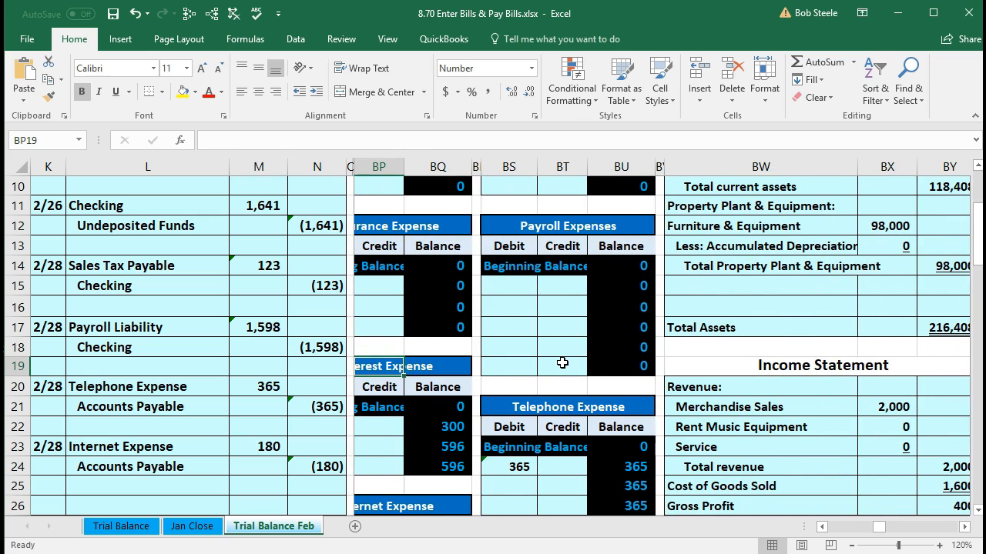
key(Left)
scroll(562, 363, down, 2)
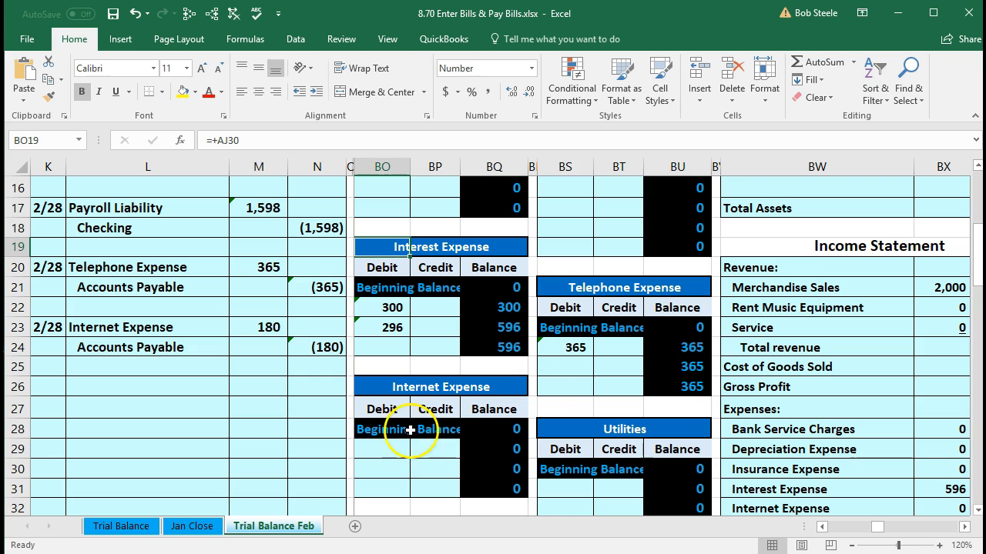
click(387, 452)
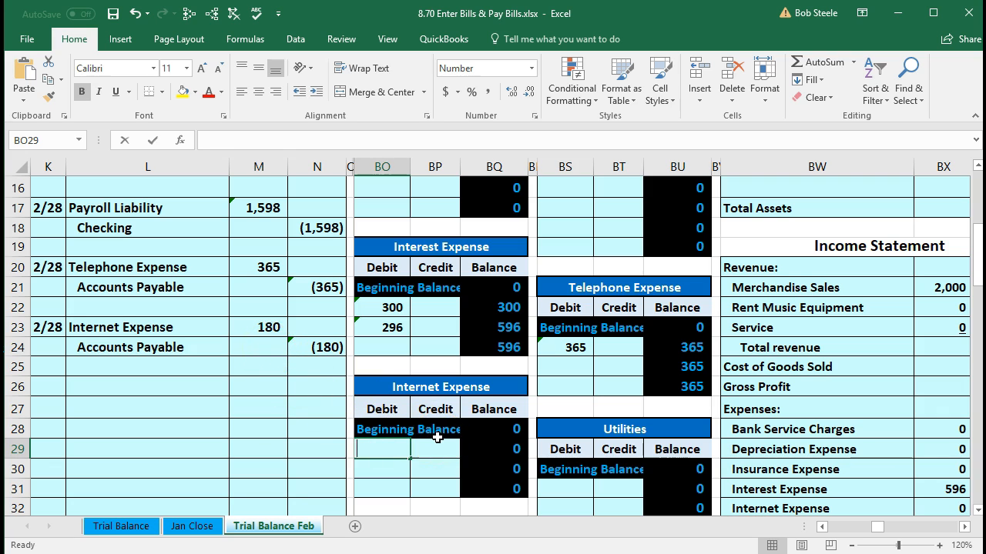
text(=)
click(263, 327)
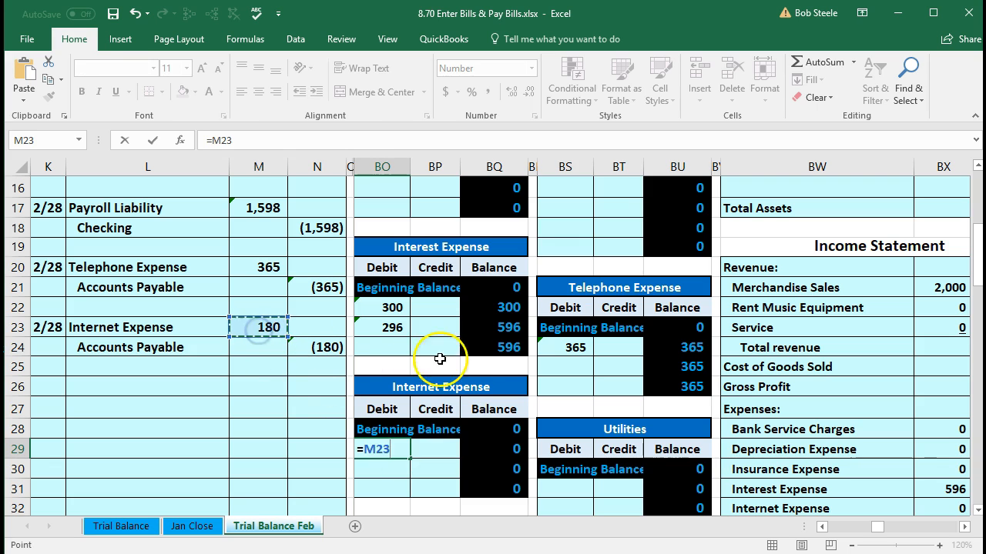
key(Return)
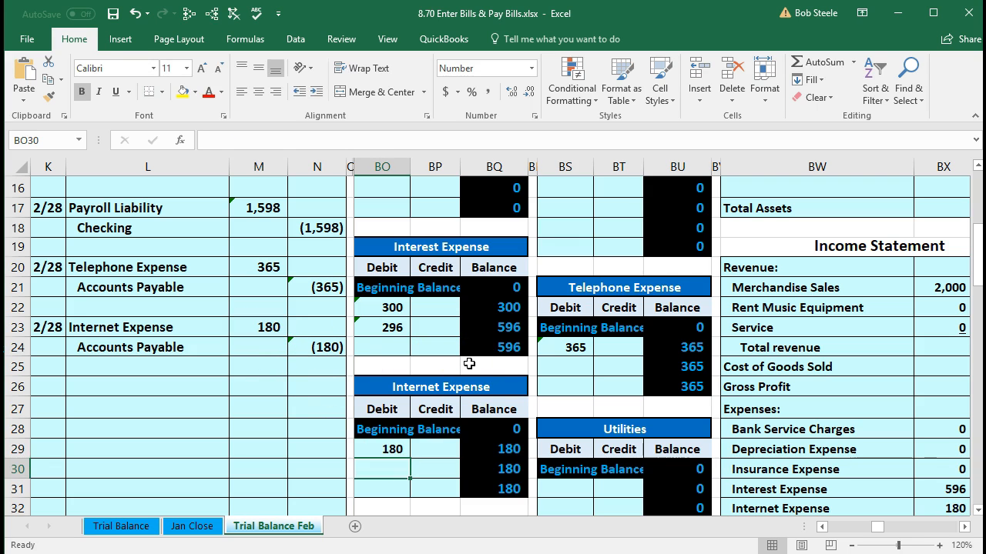
Check the Internet Expense ledger balance against AK31 on the trial balance, and examine the debit-credit difference and the Net Income formula in AK39.
click(490, 455)
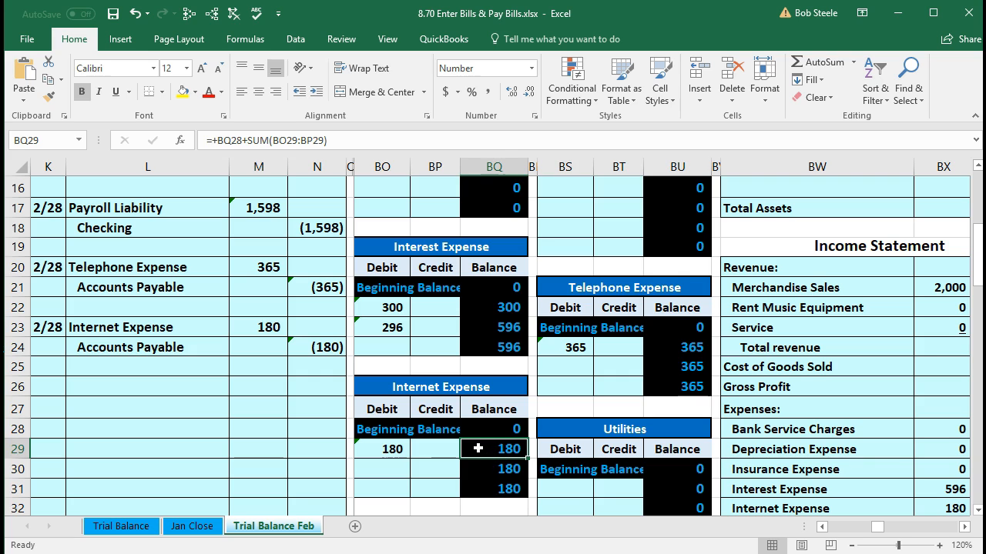
click(327, 399)
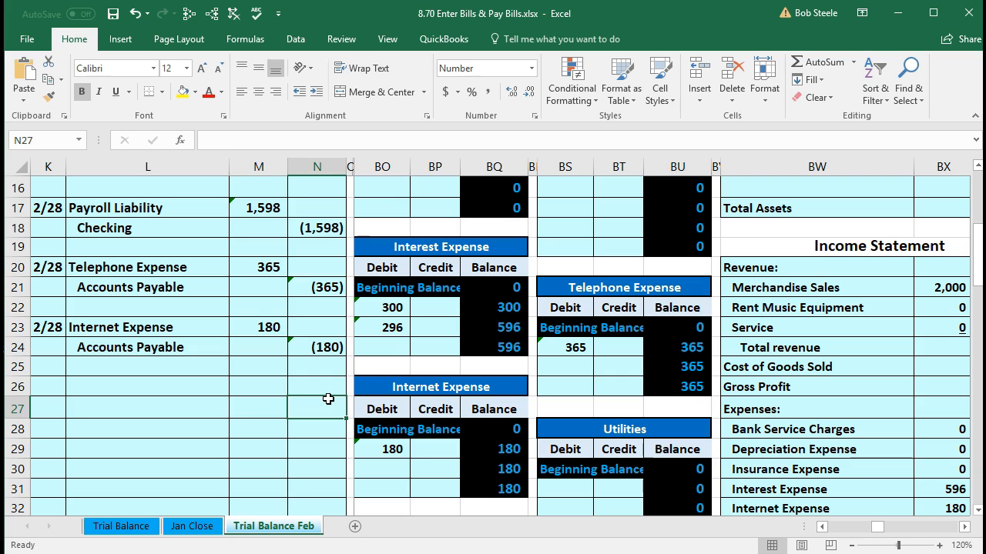
key(ctrl+Right)
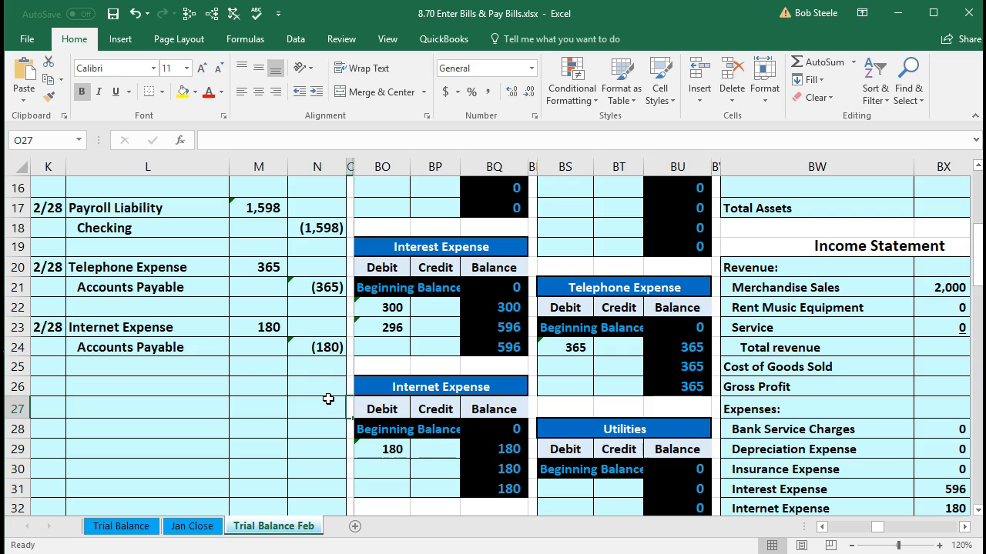
scroll(328, 399, down, 1)
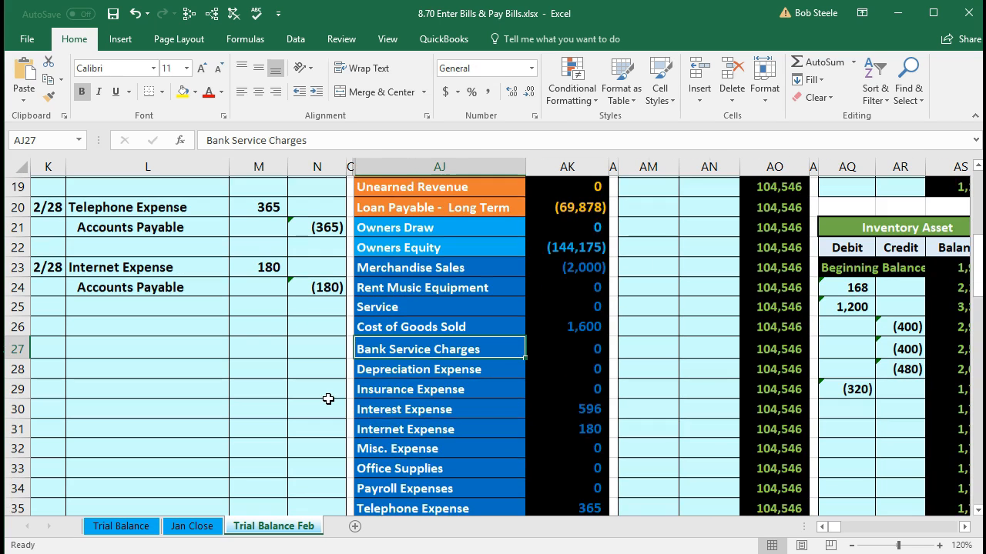
click(569, 437)
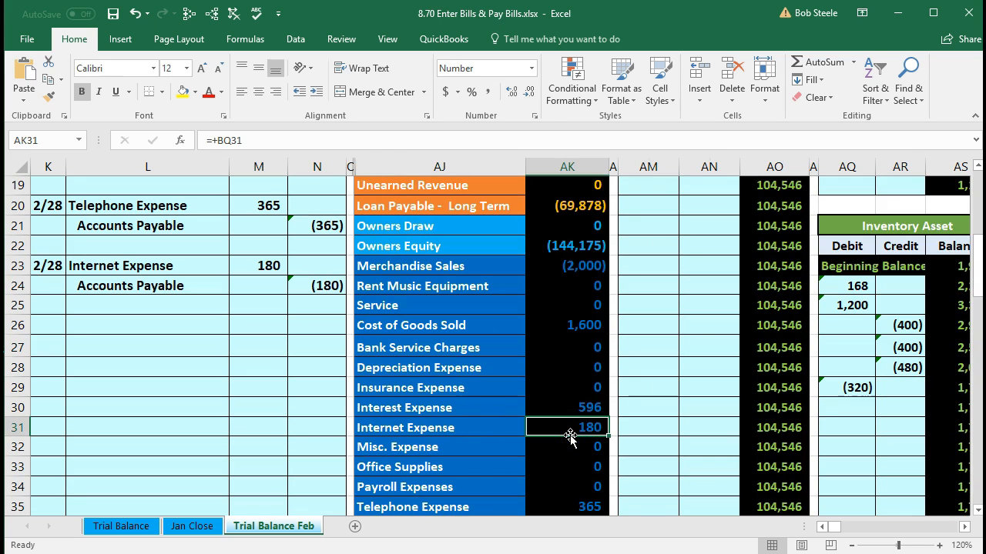
scroll(569, 439, down, 2)
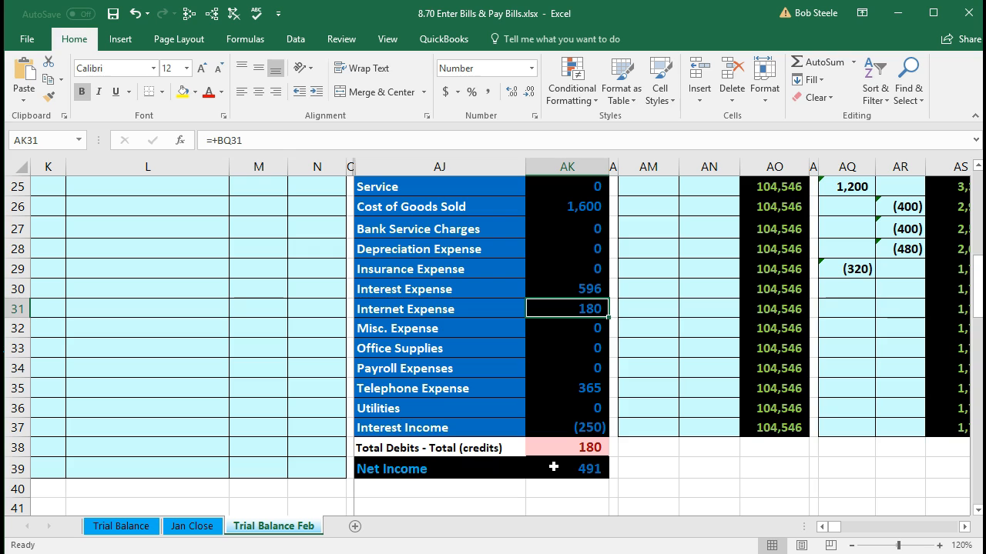
click(553, 466)
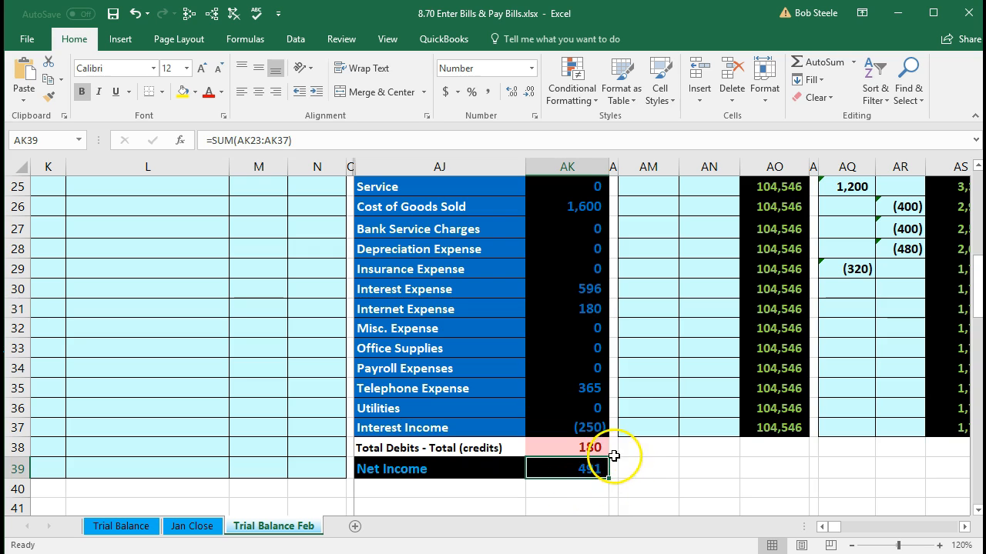
double_click(553, 460)
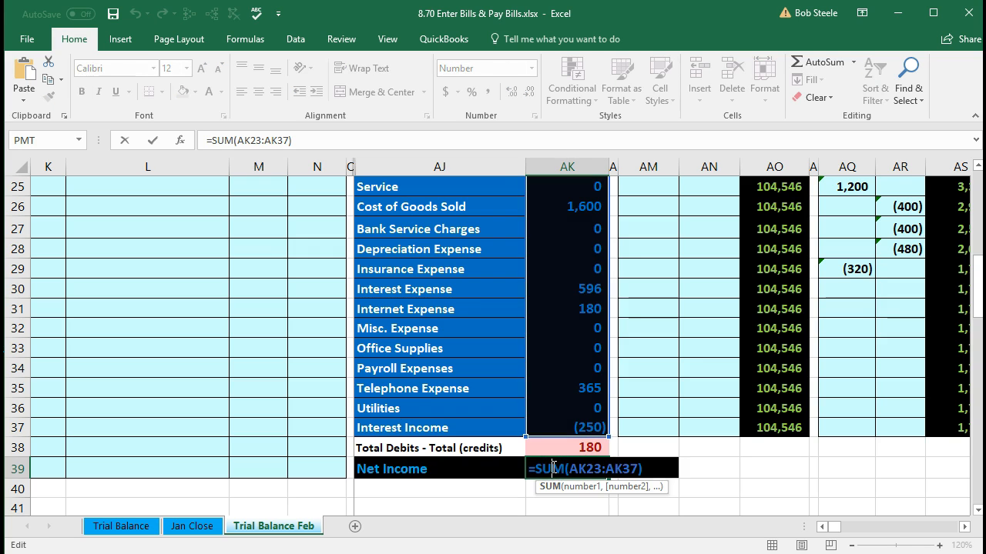
key(Return)
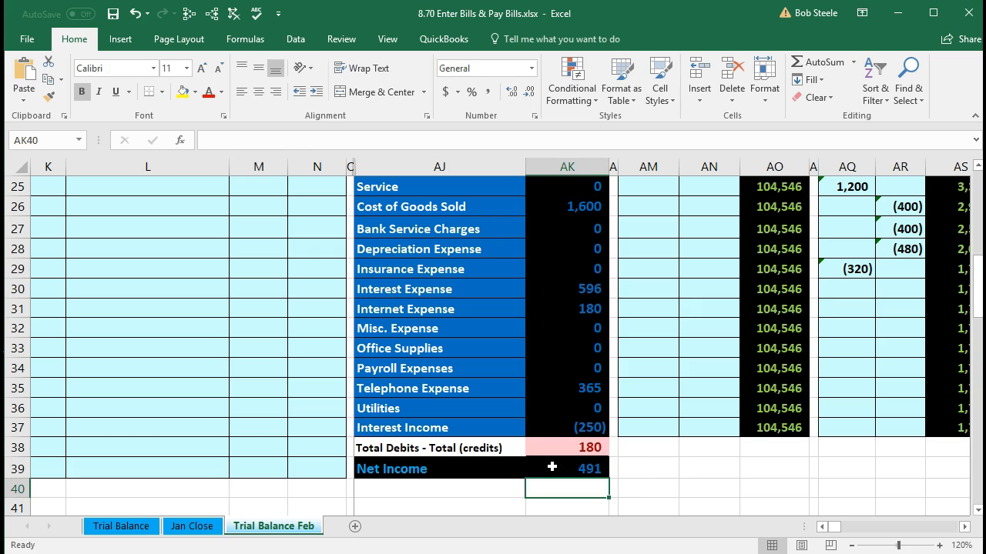
click(551, 467)
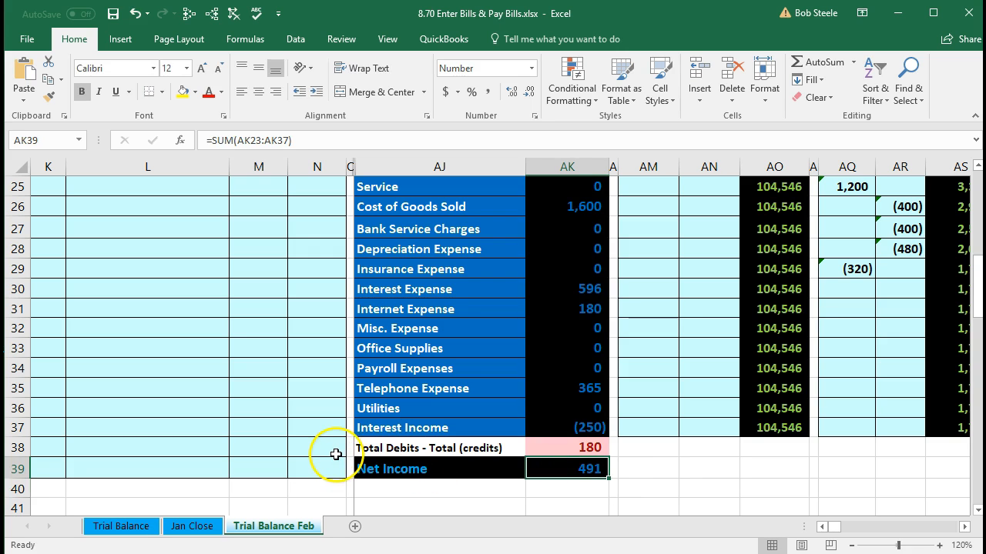
Post the internet bill's credit to the Accounts Payable ledger by entering =N24 in AZ19.
scroll(297, 458, up, 3)
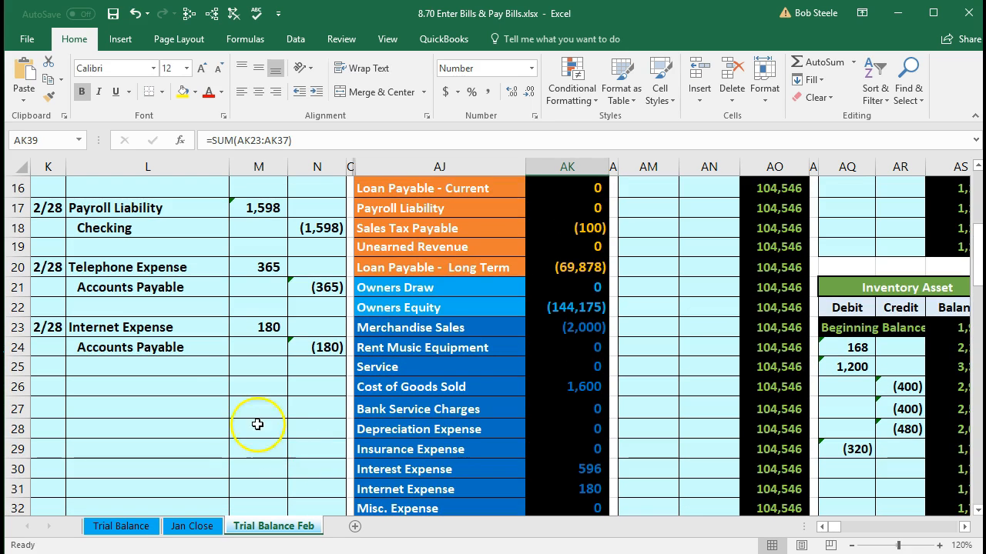
drag(194, 347, 300, 348)
scroll(306, 407, up, 2)
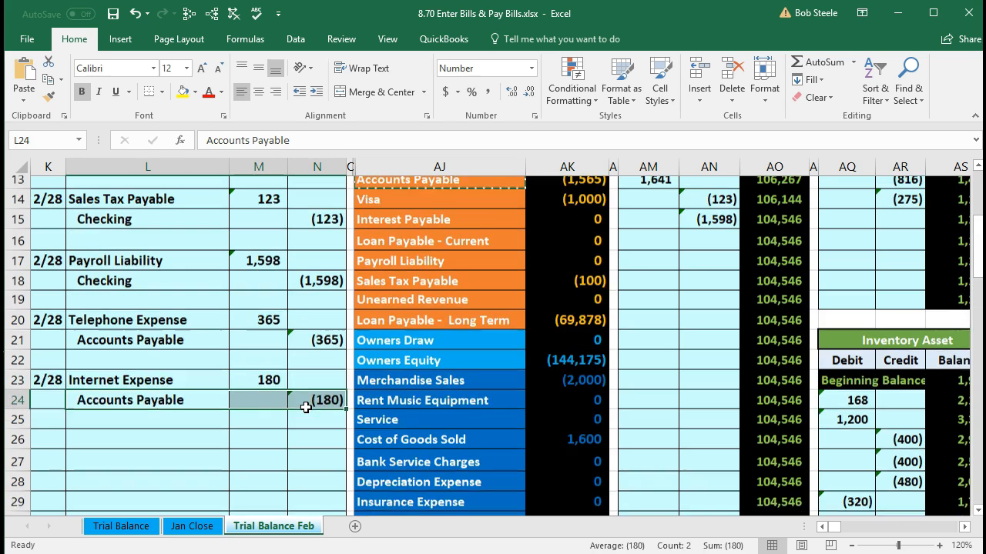
click(487, 247)
key(ctrl+c)
drag(488, 247, 539, 246)
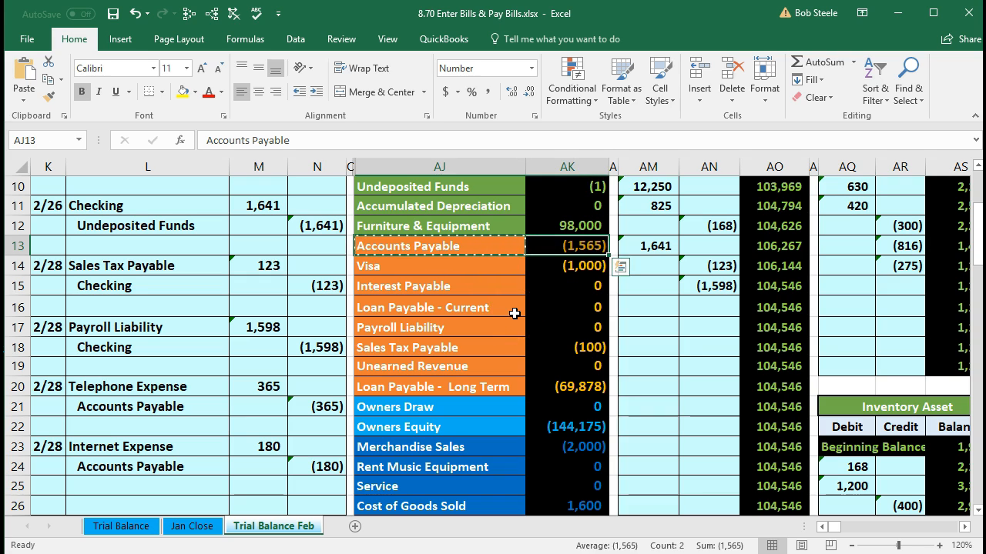
key(Right)
key(Right)
key(Right)
key(Right)
key(Right)
key(Right)
key(Right)
key(Right)
key(Right)
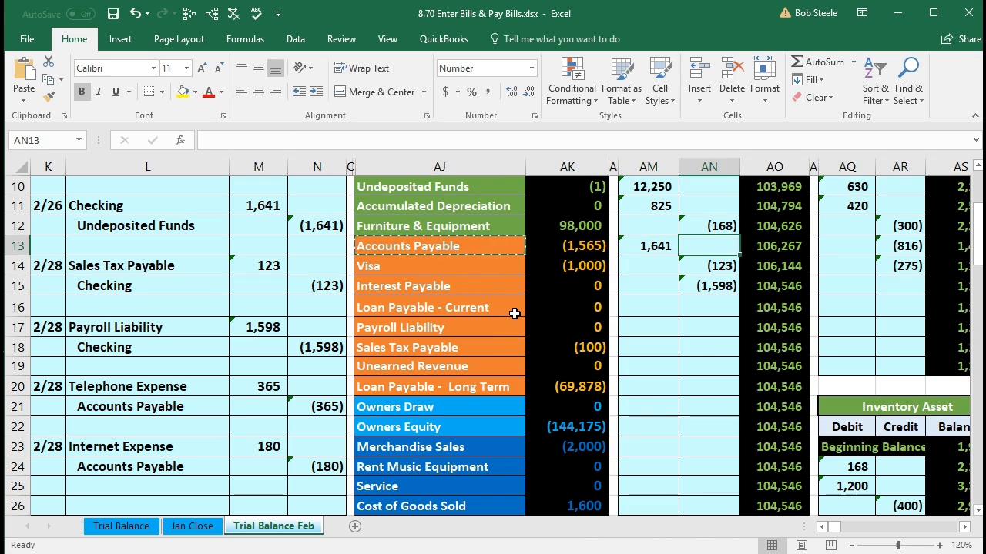
key(Right)
key(Right)
key(Right)
key(Right)
key(Right)
key(Right)
key(Right)
key(Right)
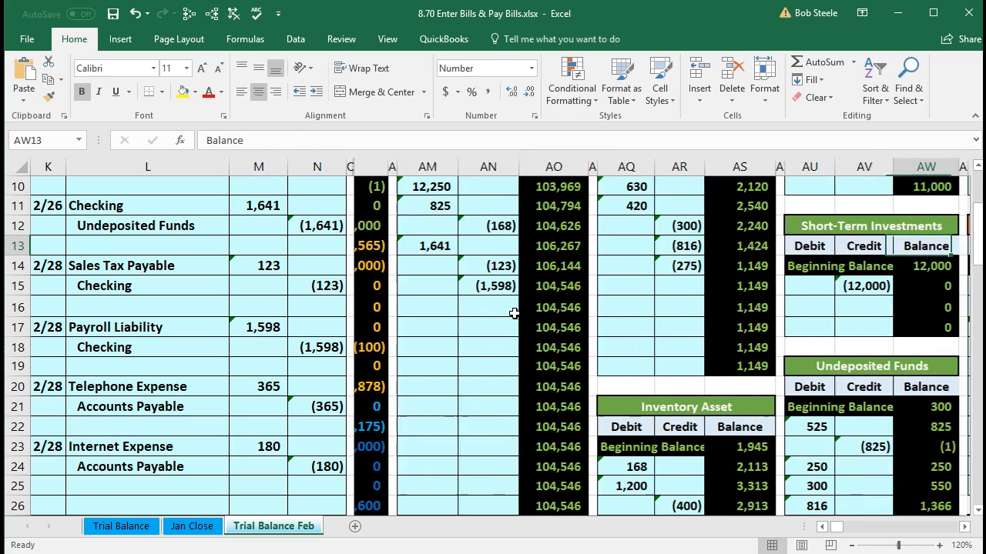
key(Right)
key(Right)
key(Right)
key(Right)
key(Right)
key(Right)
key(Right)
key(Right)
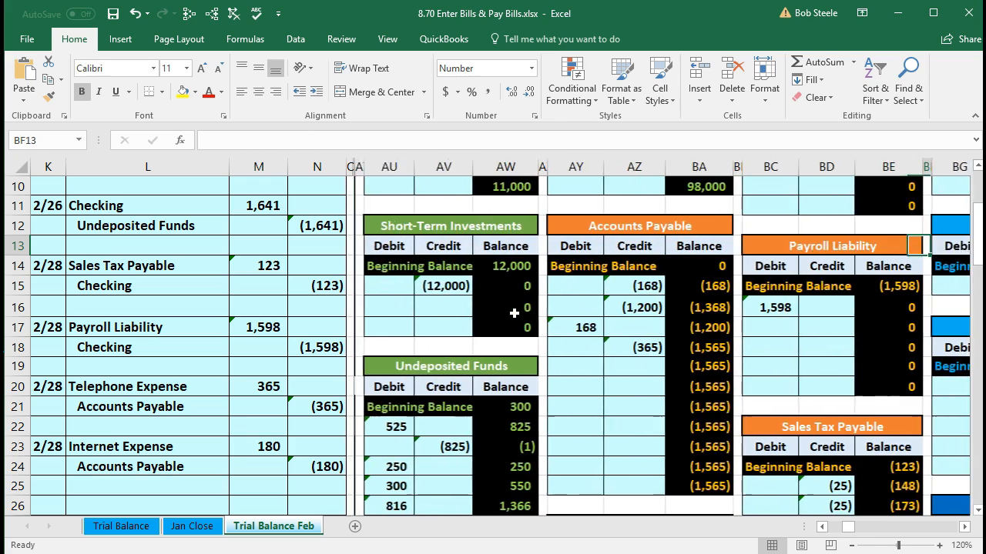
scroll(514, 312, up, 1)
scroll(514, 311, down, 2)
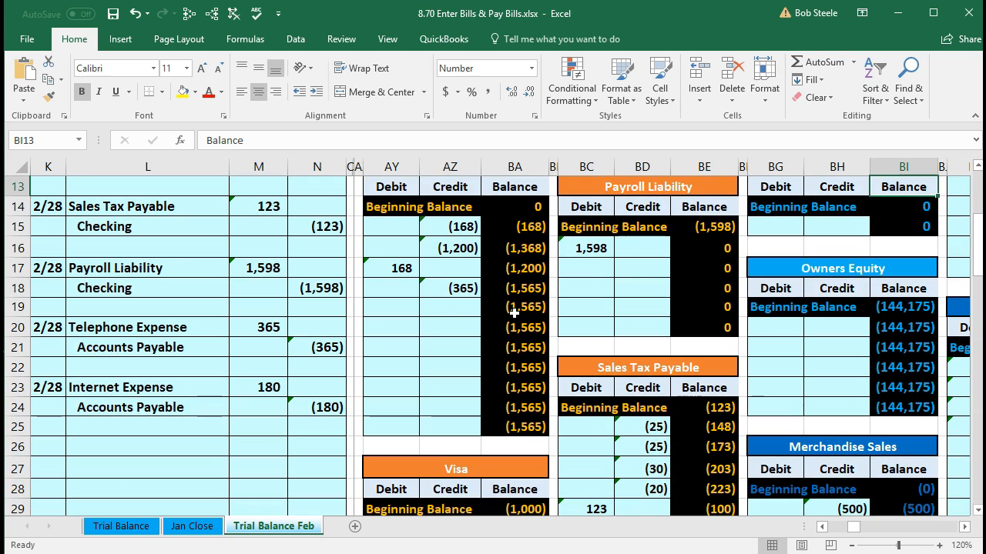
click(462, 307)
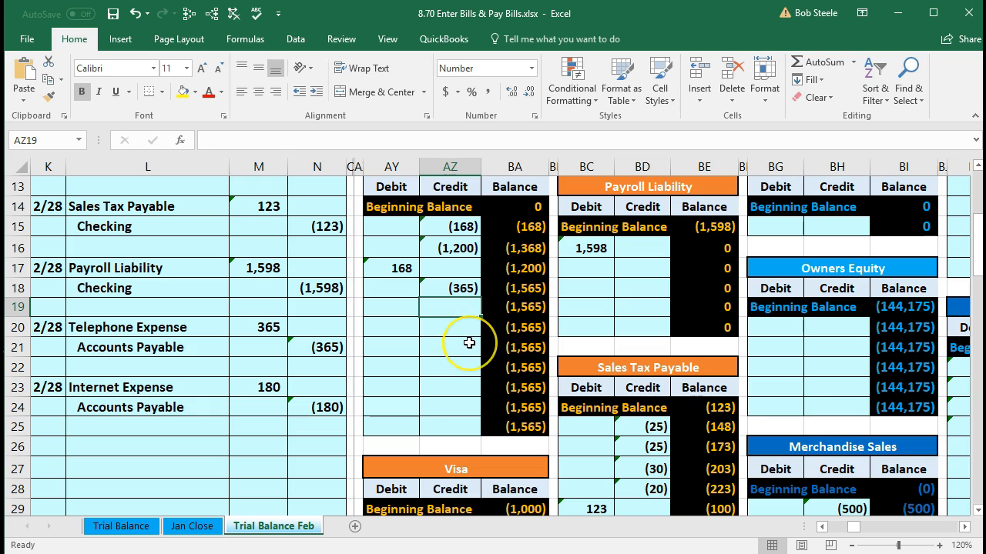
text(=)
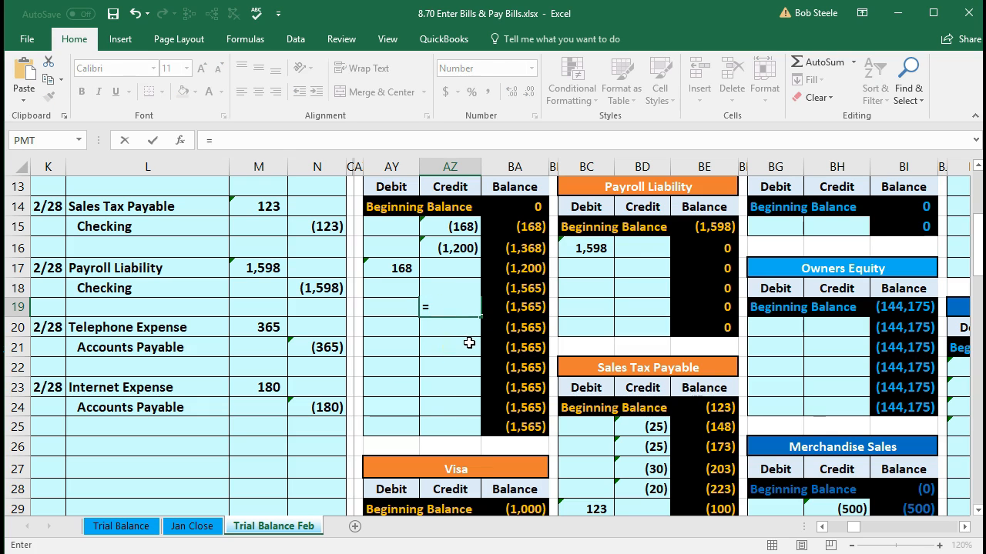
click(322, 408)
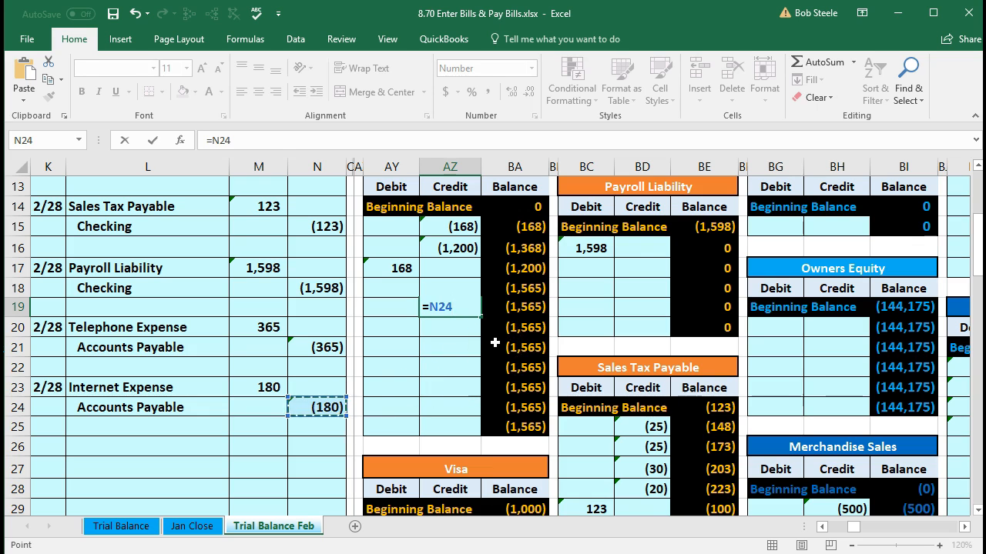
key(Return)
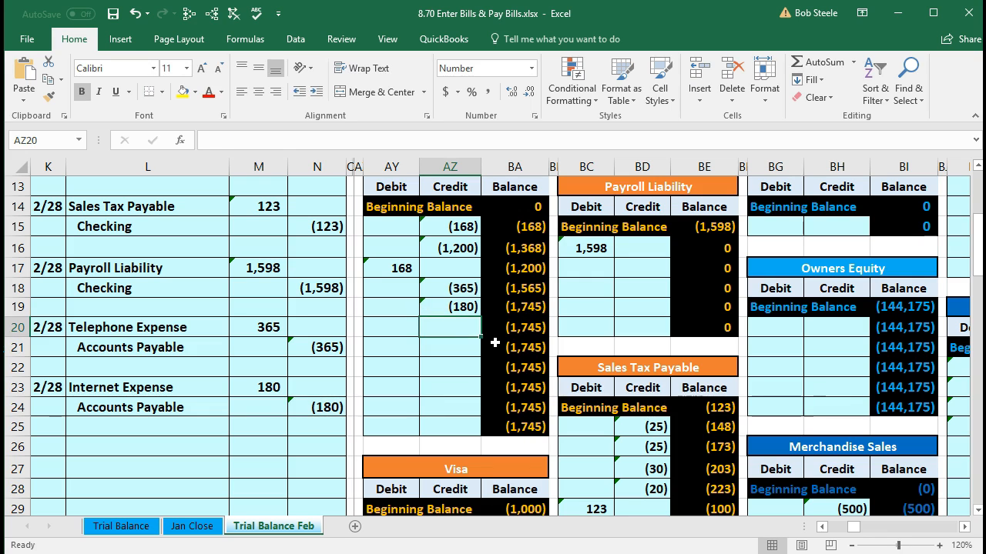
Check the Accounts Payable balance in AK13 of the trial balance and the debit-credit difference in AK38.
key(Left)
key(Left)
key(Left)
key(Left)
key(Left)
key(Left)
key(Left)
key(Left)
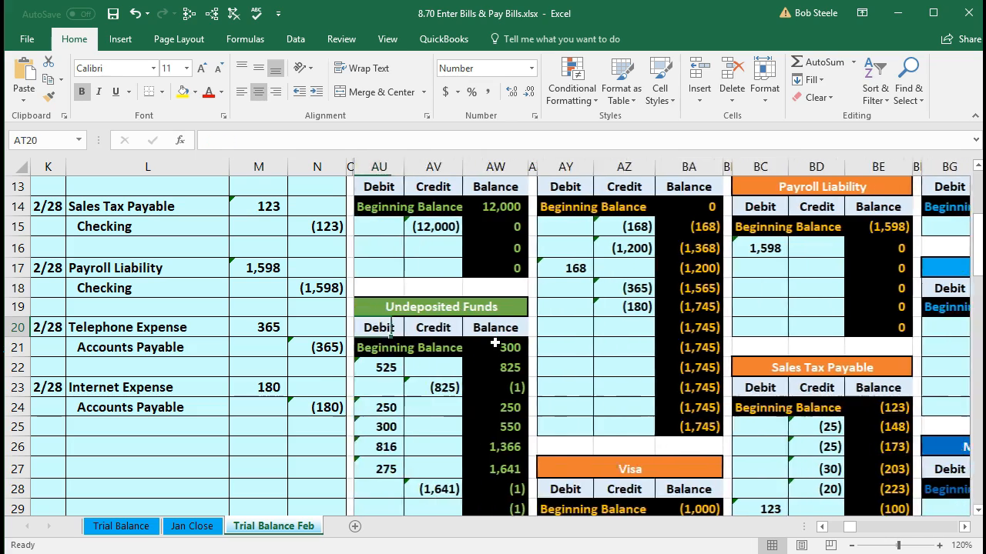
key(Left)
key(Left)
key(Left)
key(Left)
key(Left)
key(Left)
key(Left)
key(Left)
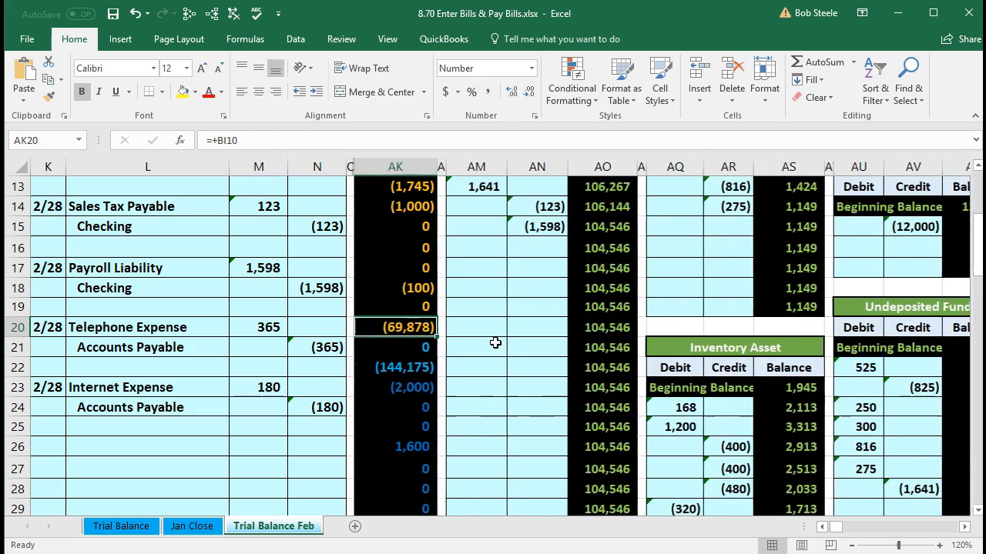
key(Left)
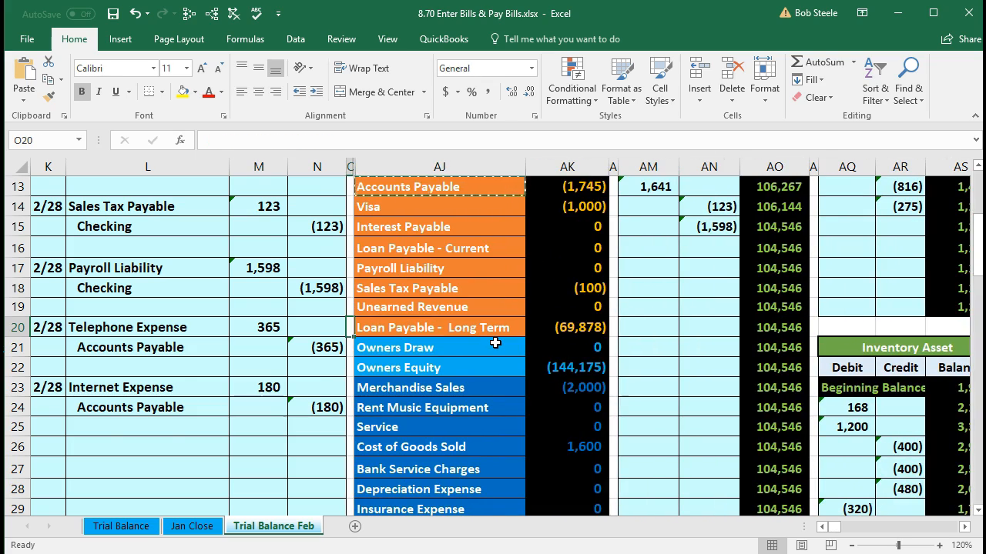
scroll(541, 279, up, 1)
click(550, 246)
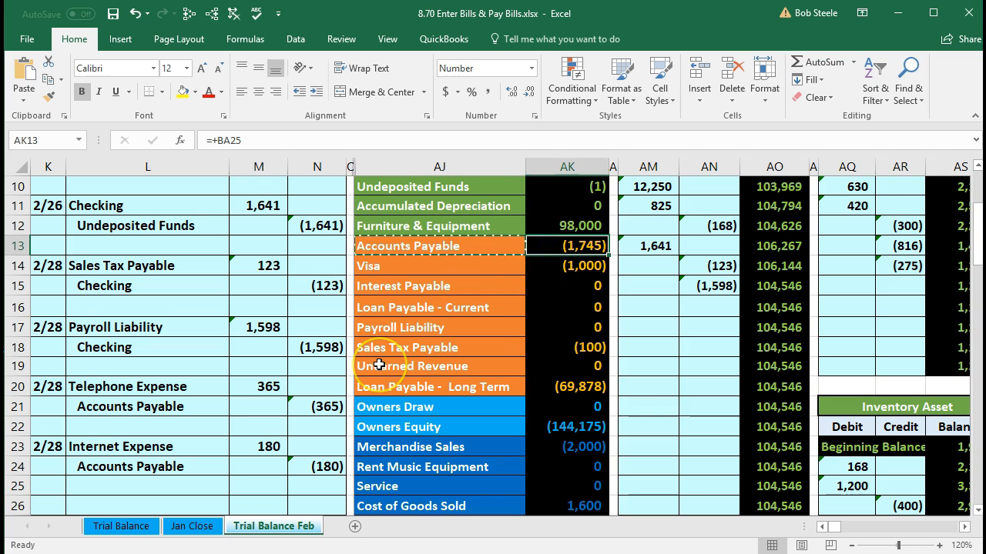
scroll(379, 365, down, 5)
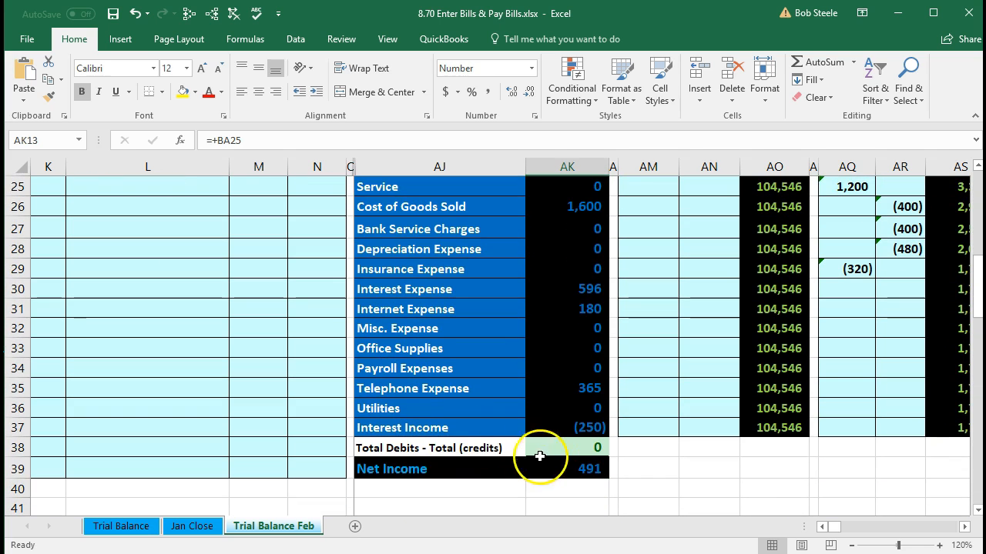
click(559, 449)
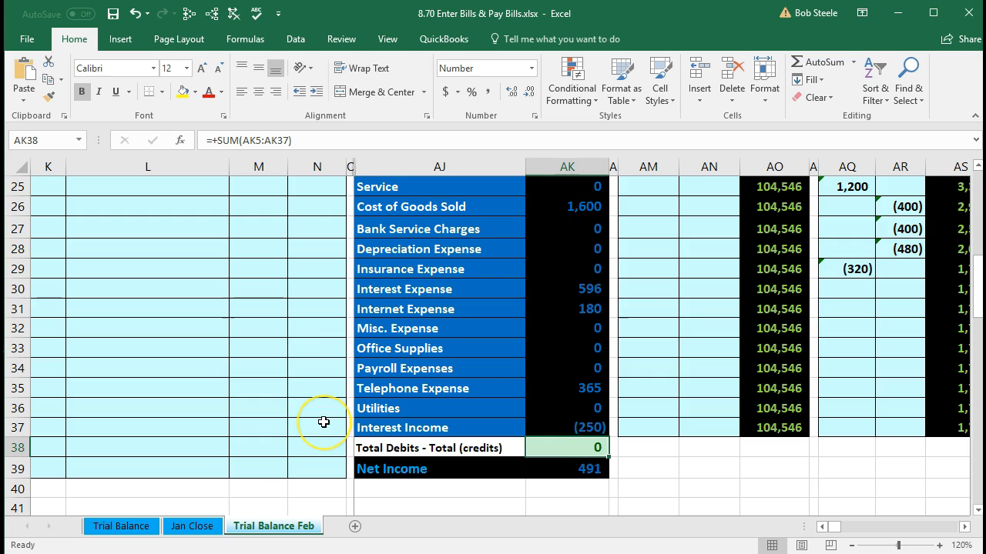
Review the internet bill's Accounts Payable credit line in L24:N24 against the Accounts Payable balance in AK13.
scroll(323, 422, up, 3)
scroll(321, 416, up, 3)
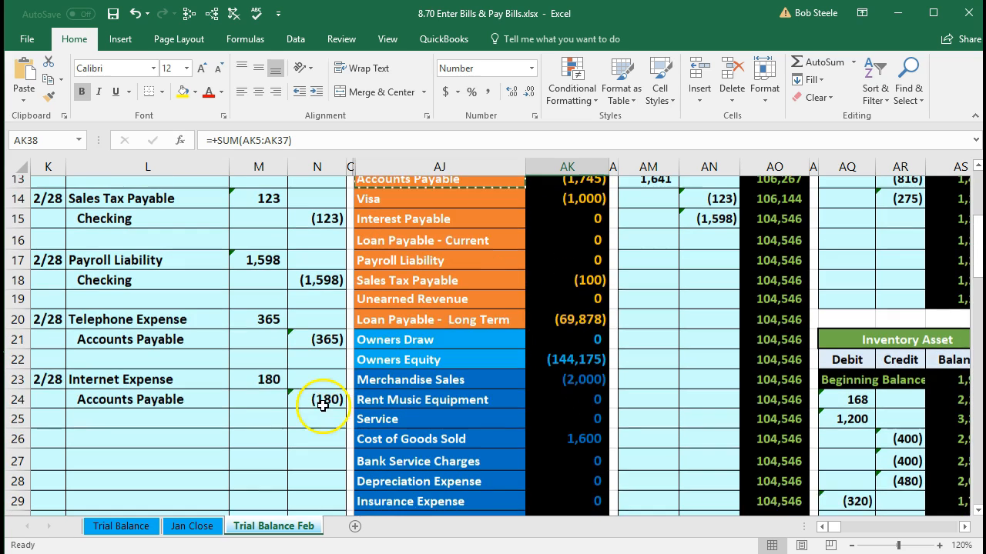
drag(213, 407, 313, 404)
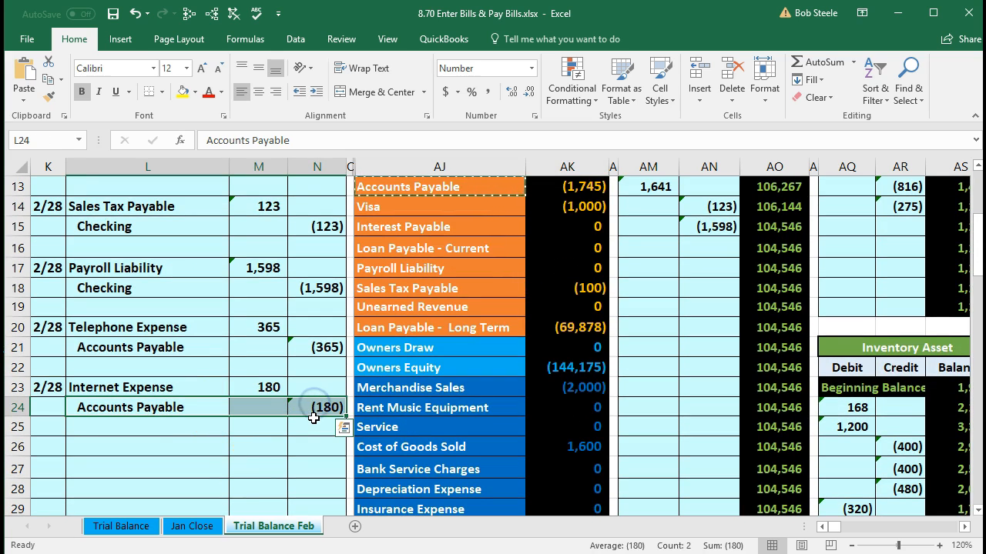
scroll(314, 417, up, 1)
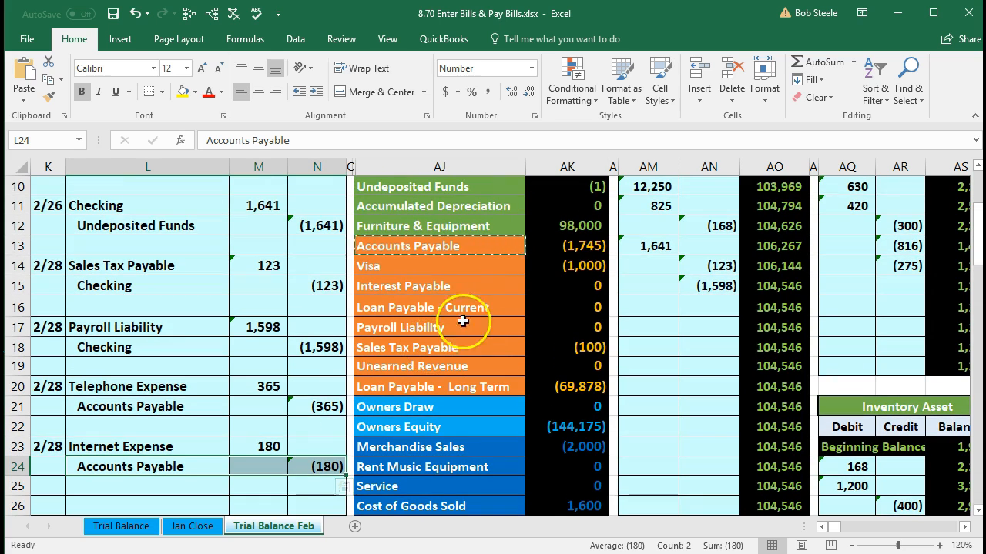
click(553, 246)
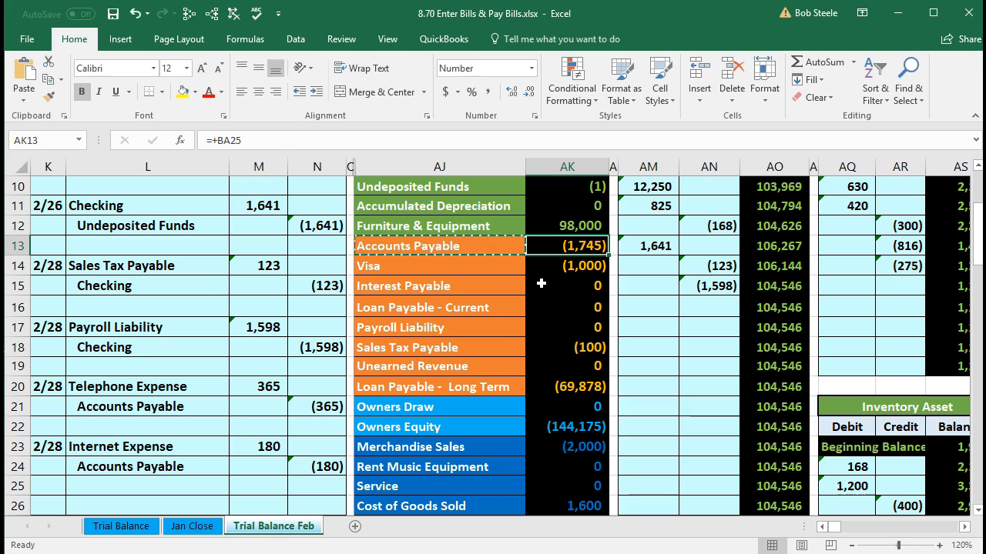
Name the blank vendor ledger beside Verizon in the Accounts Payable subsidiary ledger Spectrum, in DD13.
key(Right)
key(Right)
key(Right)
key(Right)
key(Right)
key(Right)
key(Right)
key(Right)
key(Right)
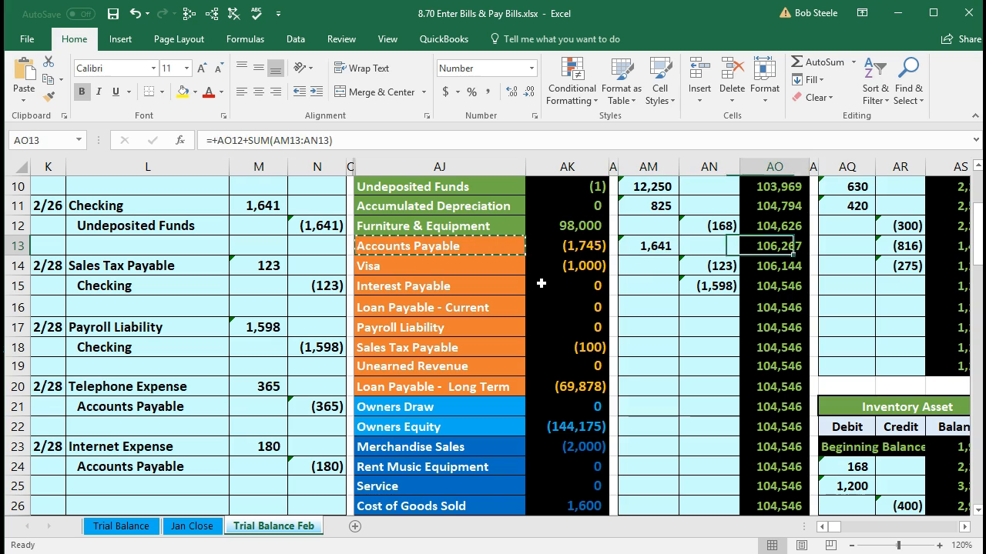
key(Right)
key(Right)
key(Right)
key(Right)
key(Right)
key(Right)
key(Right)
key(Right)
key(Right)
key(Right)
key(Right)
key(Right)
key(Right)
key(Right)
key(Right)
key(Right)
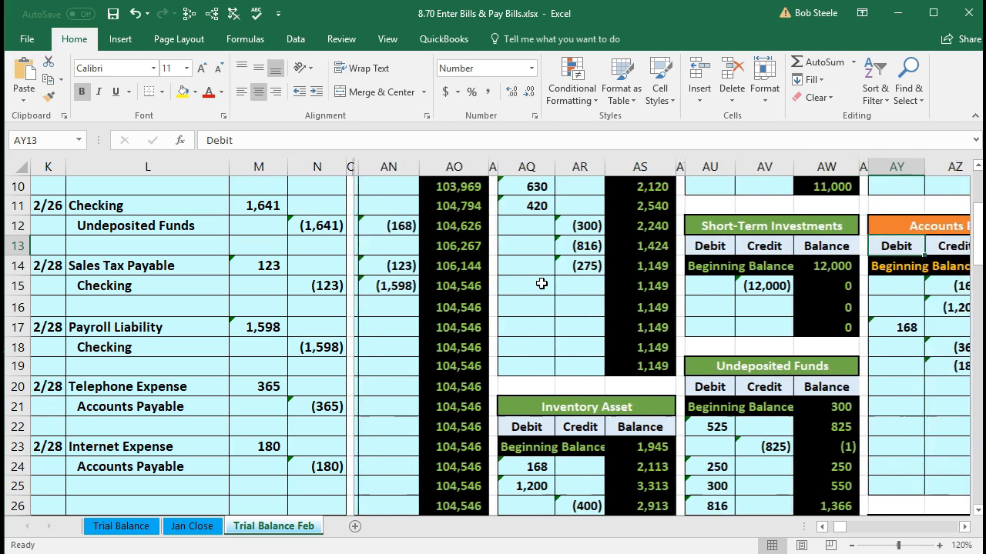
key(Right)
key(Right)
key(Right)
key(Right)
key(Right)
key(Right)
key(Right)
key(Right)
key(Right)
key(Right)
key(Right)
key(Right)
key(Right)
key(Right)
key(Right)
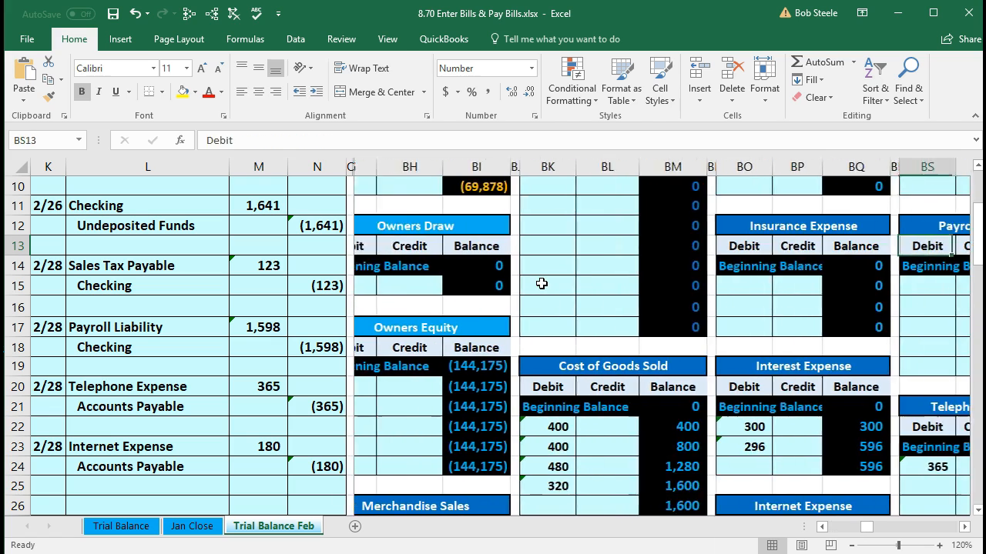
key(Right)
key(Right)
key(Right)
key(Right)
key(Right)
key(Right)
key(Right)
key(Right)
key(Right)
key(Right)
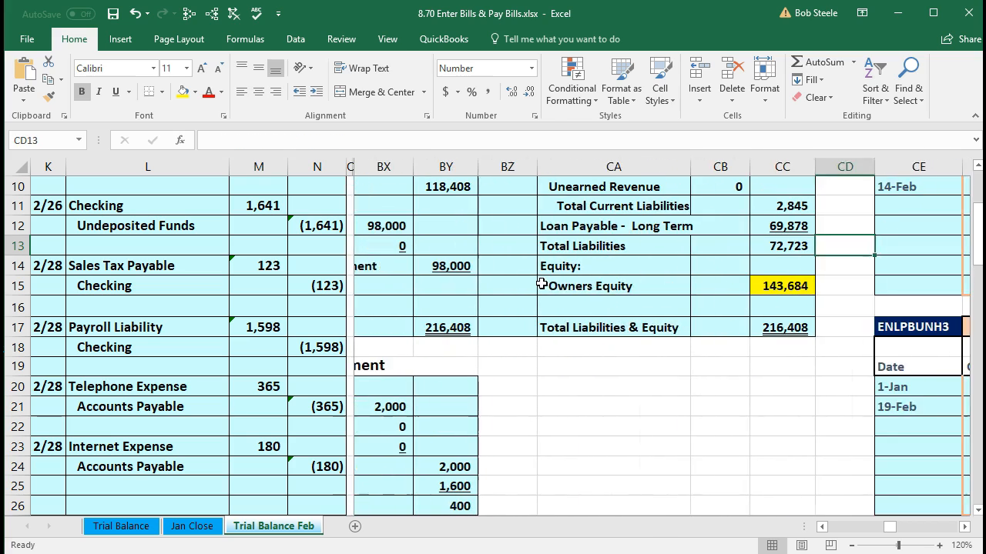
key(Right)
key(Right)
key(Right)
key(Right)
key(Right)
key(Right)
key(Right)
key(Right)
key(Right)
key(Right)
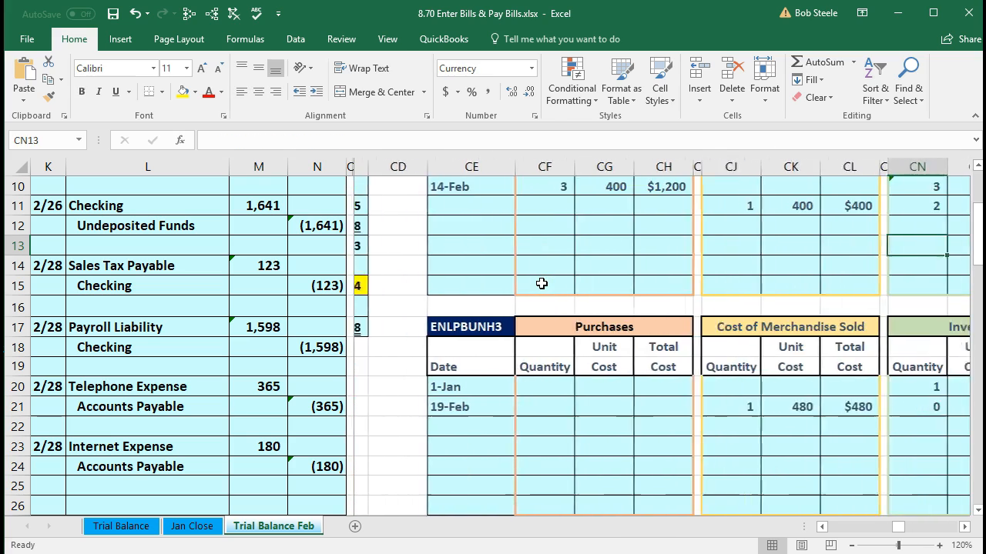
key(Right)
key(Right)
key(Right)
key(Right)
key(Right)
key(Right)
key(Right)
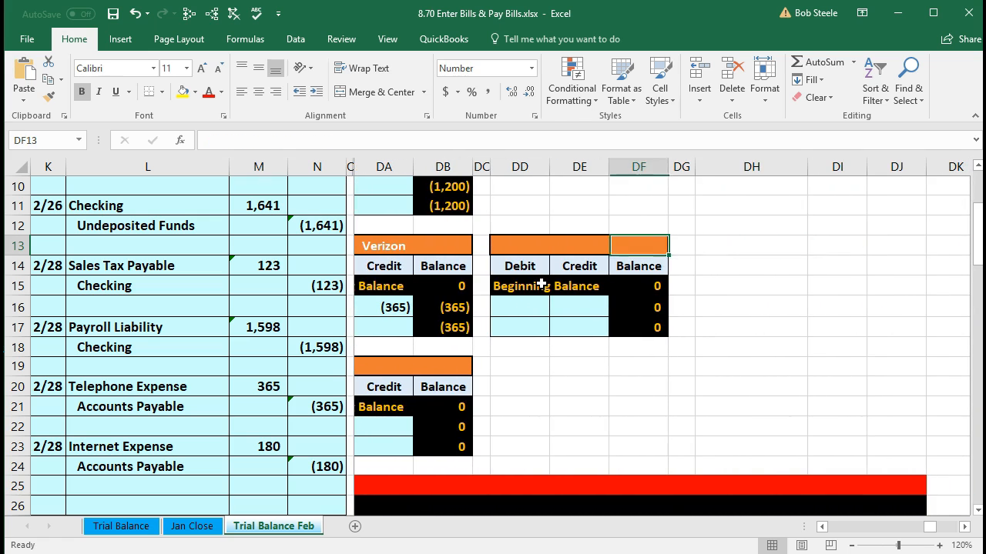
key(Left)
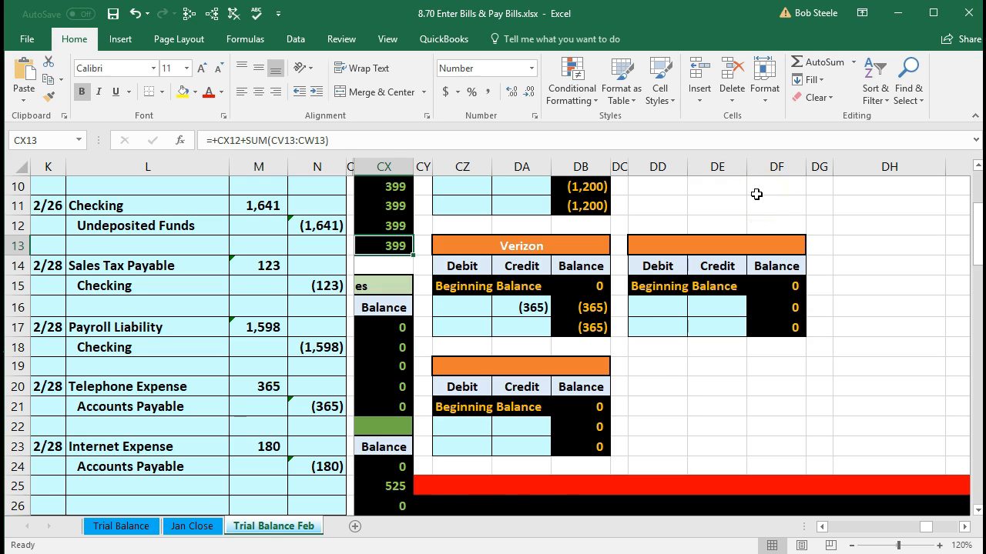
click(331, 469)
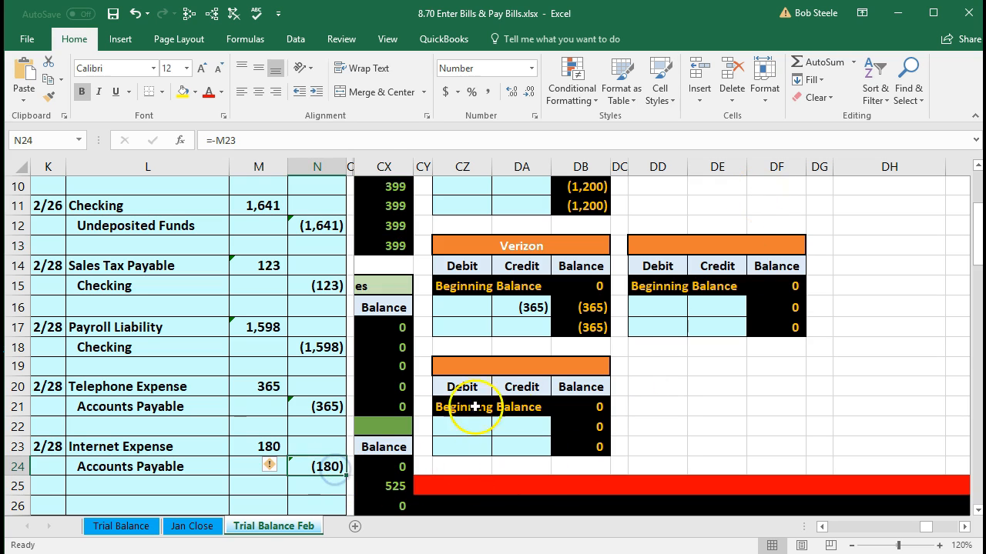
click(655, 247)
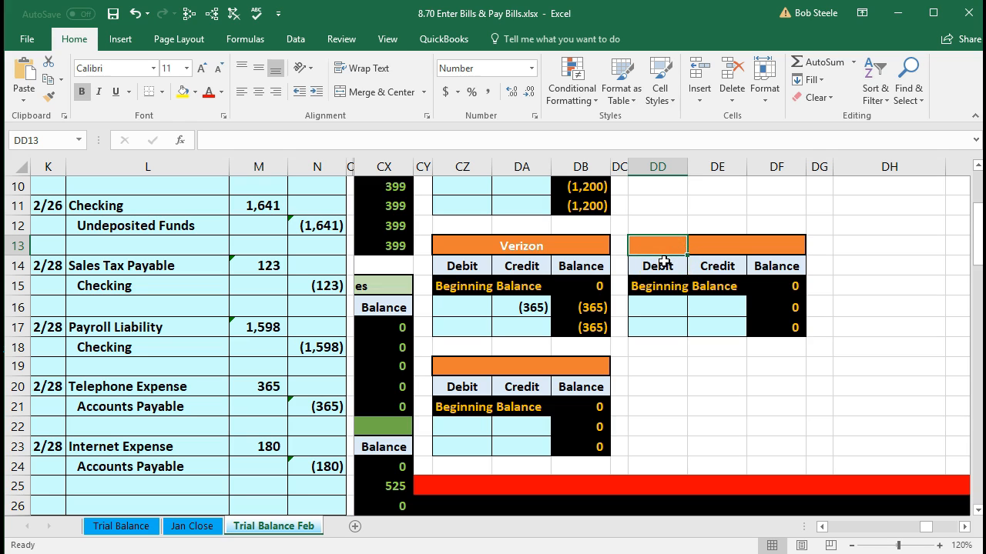
text(Spec)
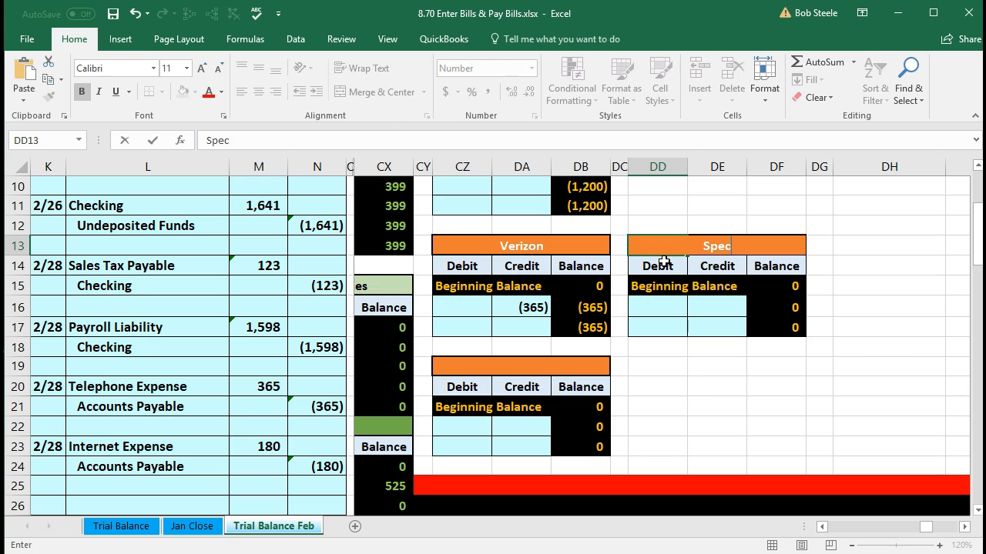
text(trum)
key(Return)
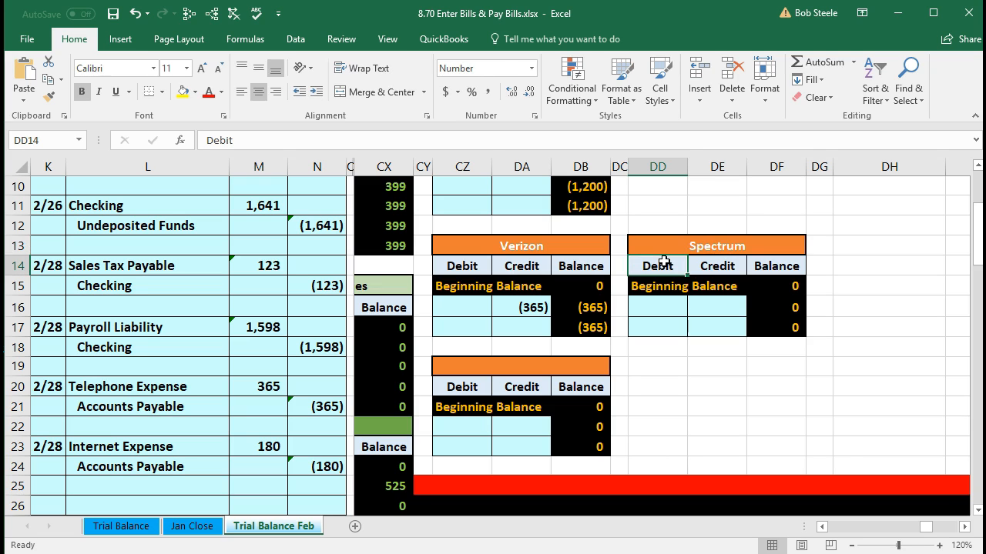
Post the internet bill's credit to the Spectrum vendor ledger by entering =N24 in DE16.
click(717, 307)
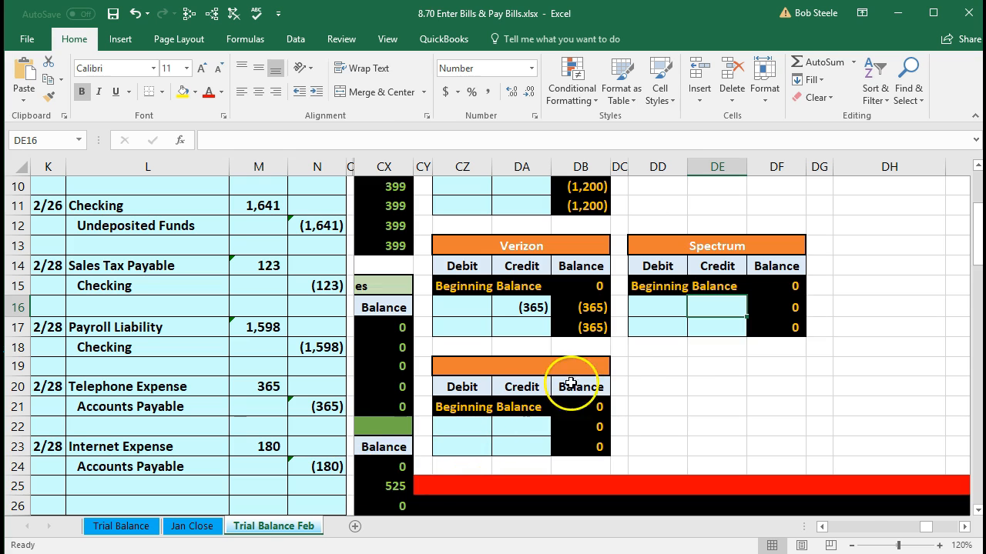
text(=)
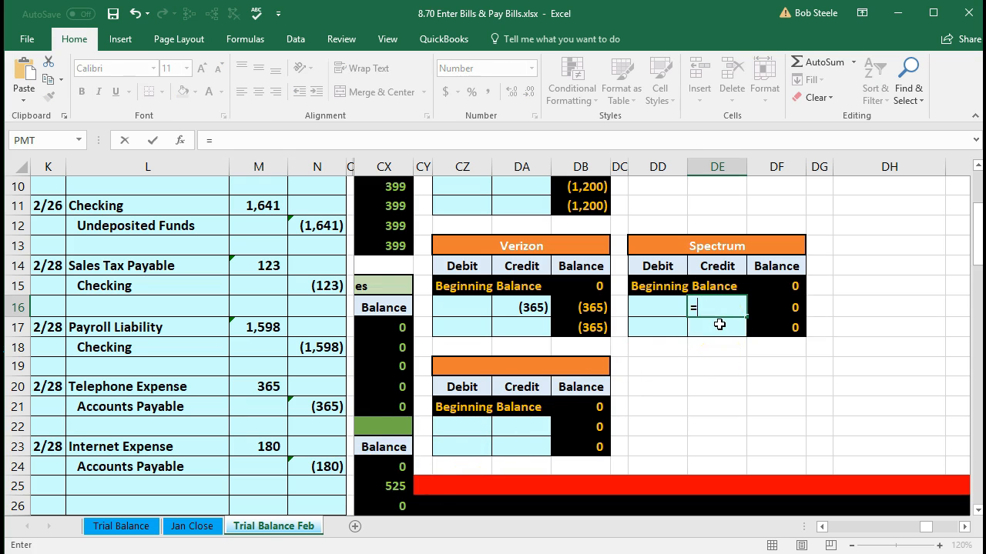
click(315, 463)
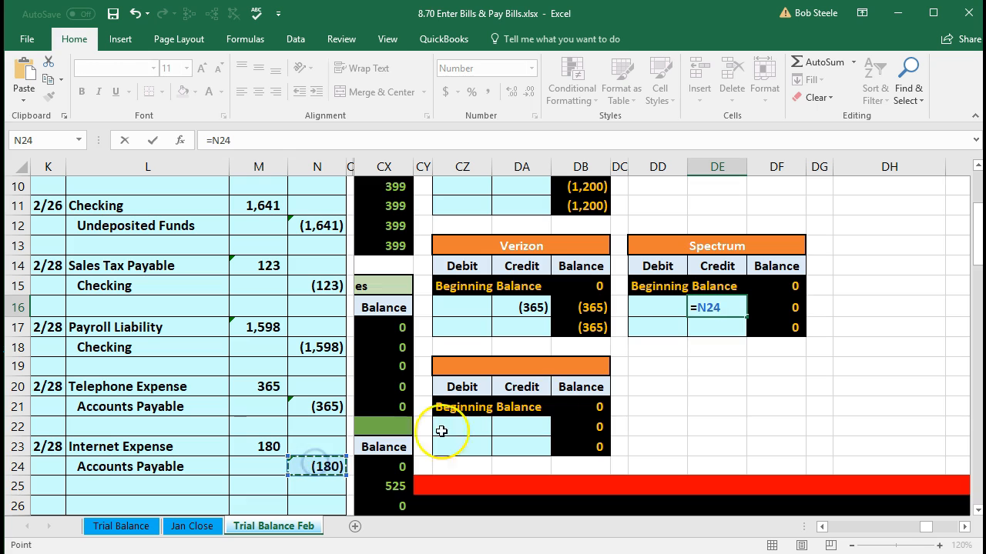
key(Return)
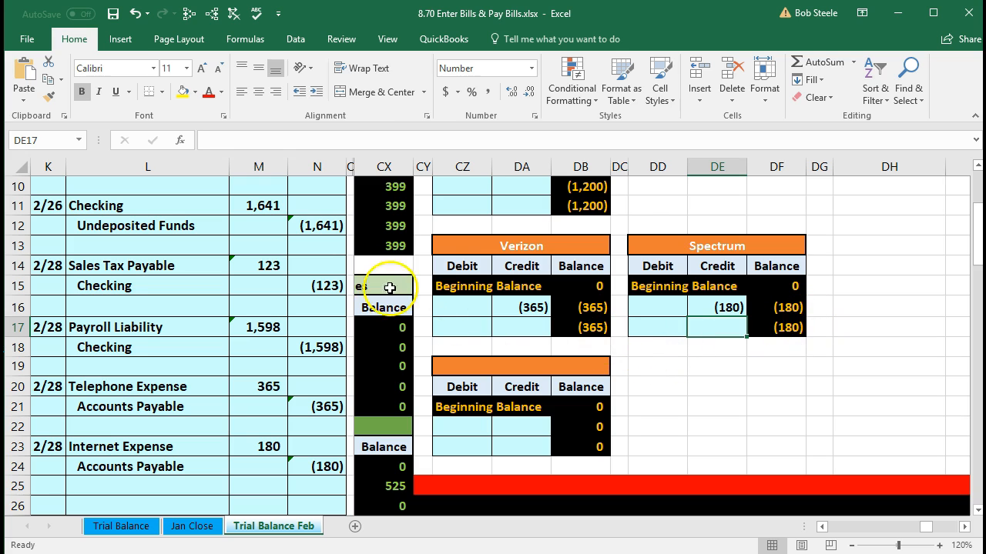
click(333, 266)
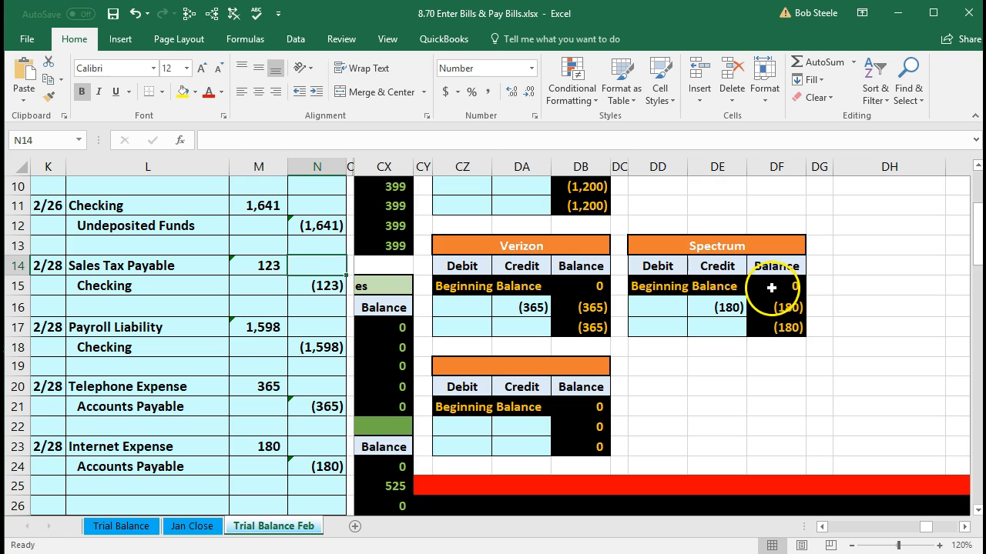
Examine the Accounts Payable subsidiary ledger total formula in DE3 and trace the vendor balances it adds up.
scroll(747, 348, up, 3)
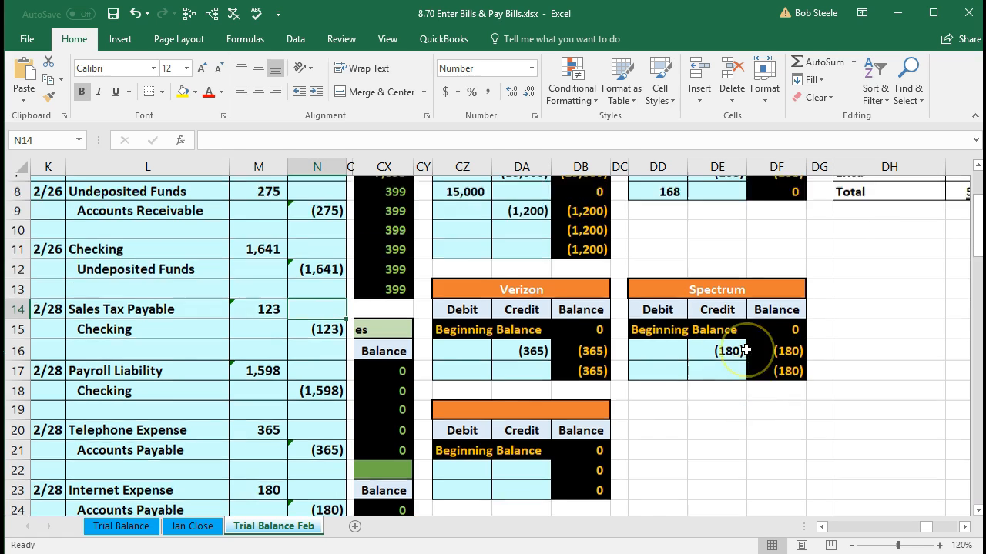
click(716, 247)
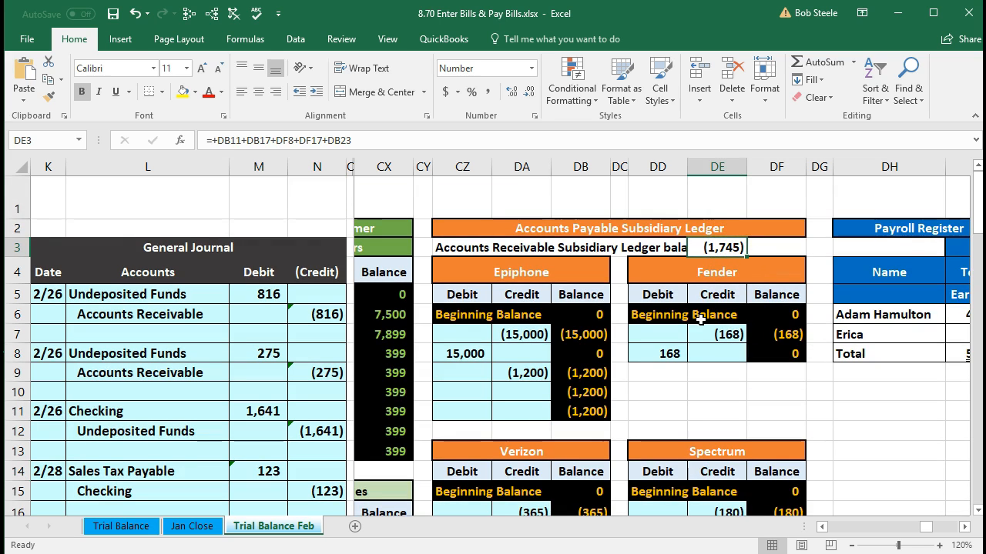
double_click(709, 247)
scroll(702, 322, down, 4)
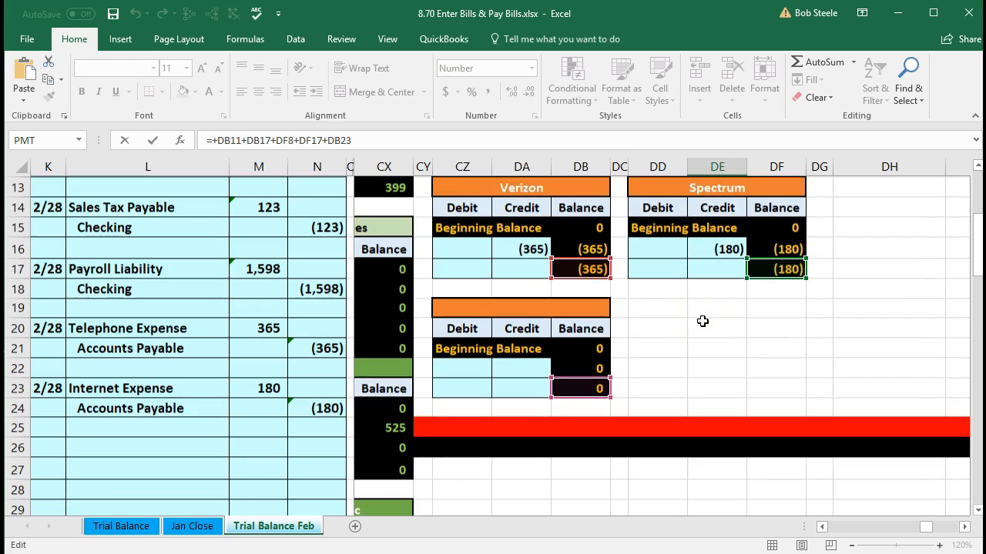
scroll(703, 321, up, 4)
key(Return)
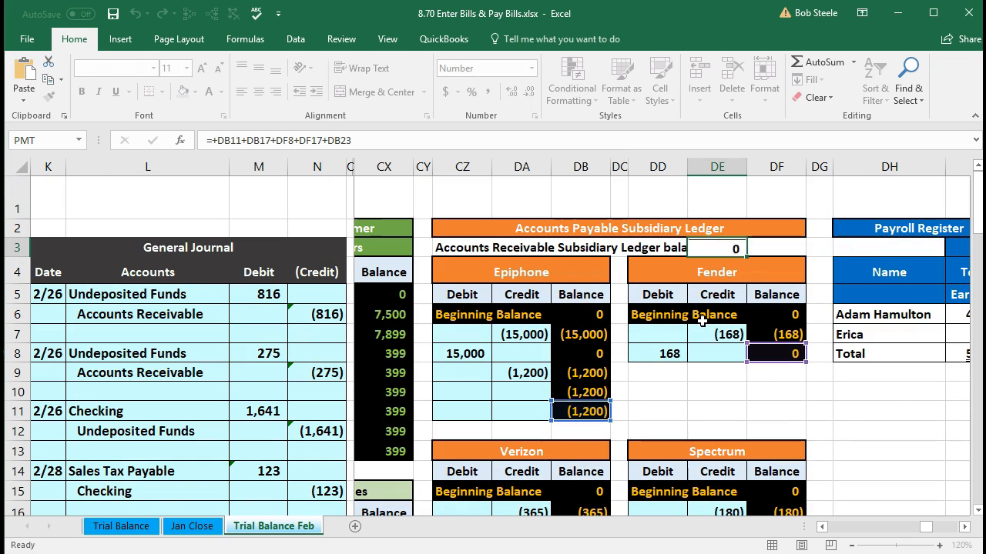
click(714, 247)
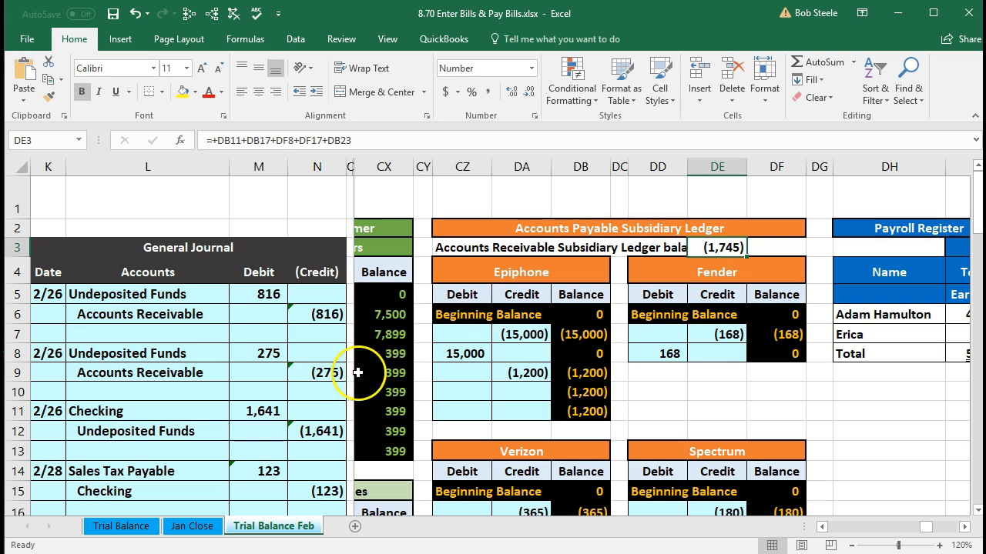
Compare the subsidiary ledger total with the Accounts Payable balance in AK13 of the trial balance.
click(321, 377)
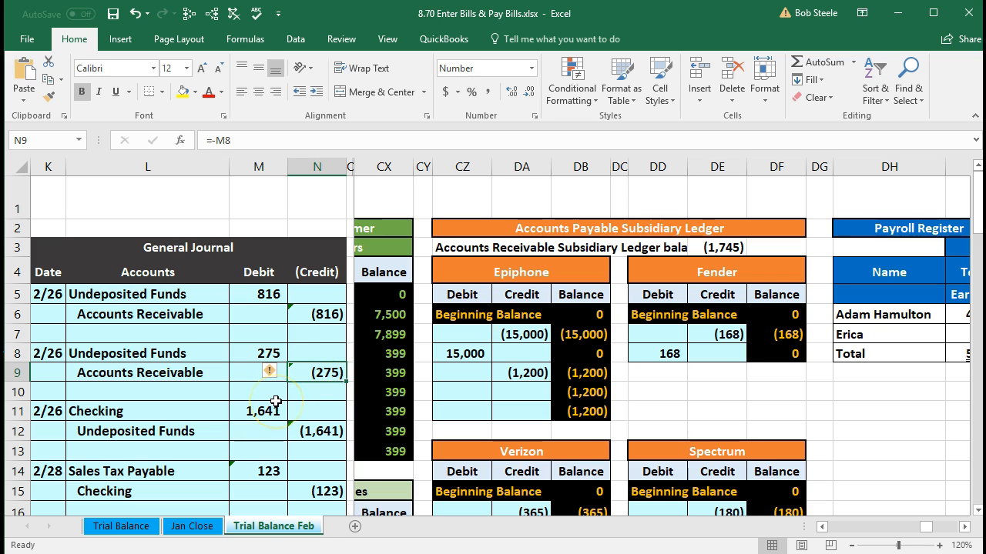
key(ctrl+Right)
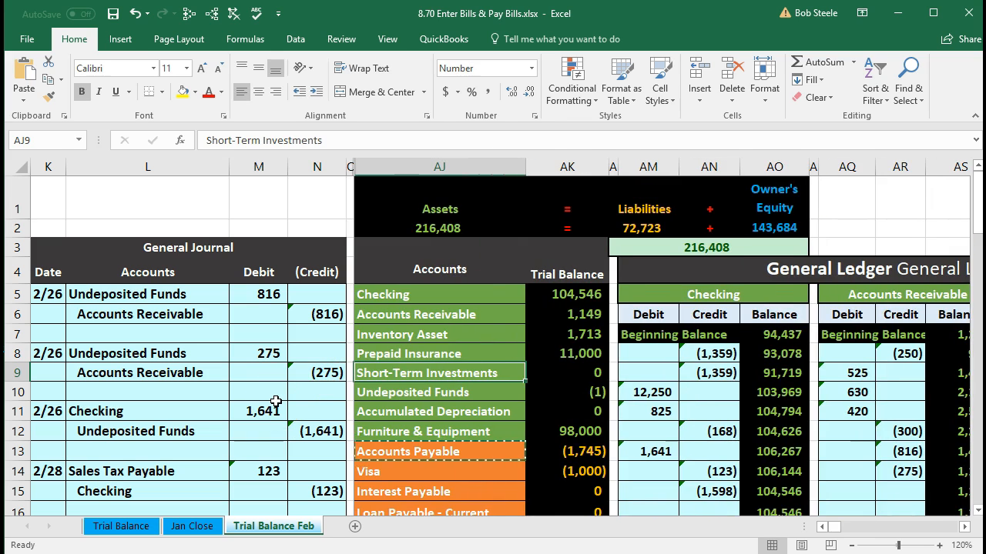
key(Down)
key(Down)
key(Down)
key(Down)
key(Right)
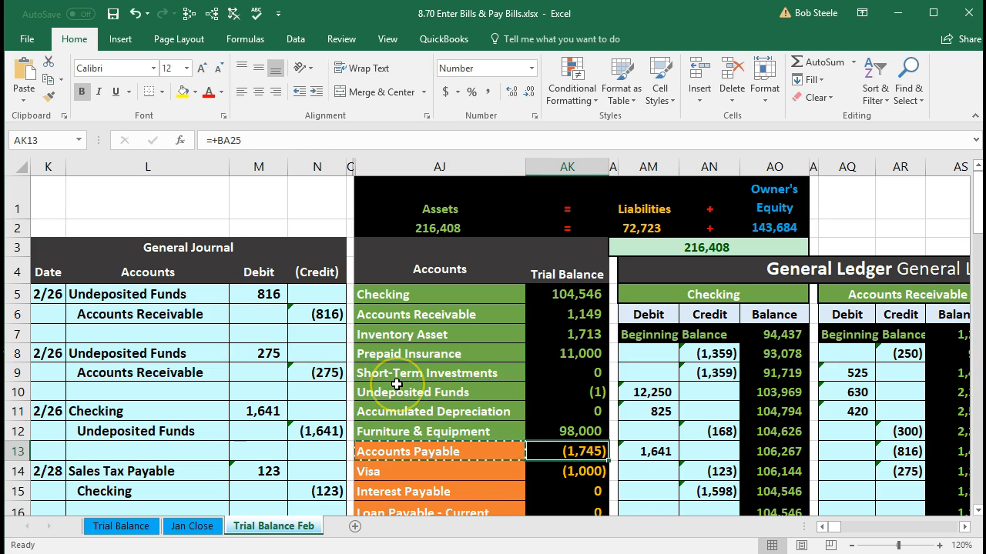
scroll(420, 407, down, 1)
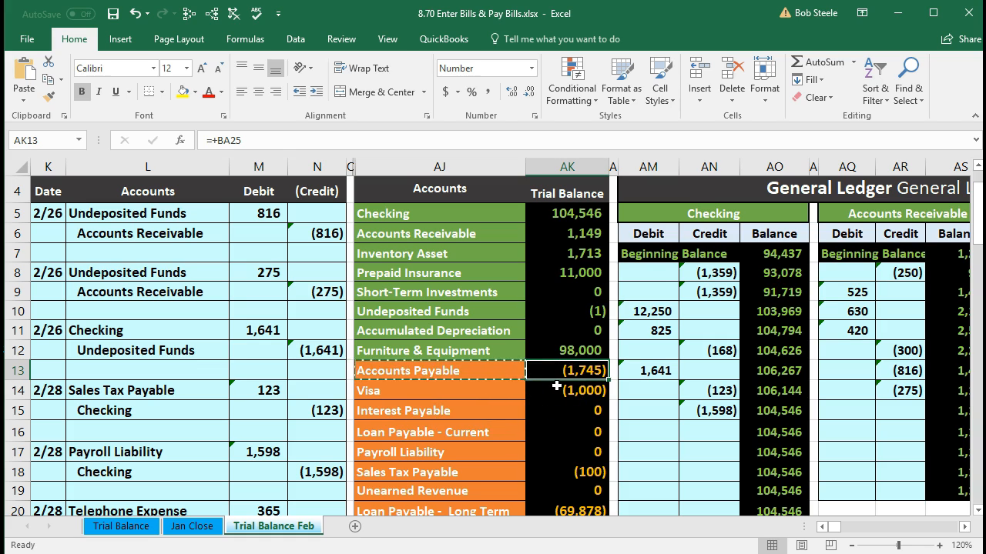
Start a new journal entry below the internet bill by entering the date 2/28 in K26.
scroll(556, 386, down, 2)
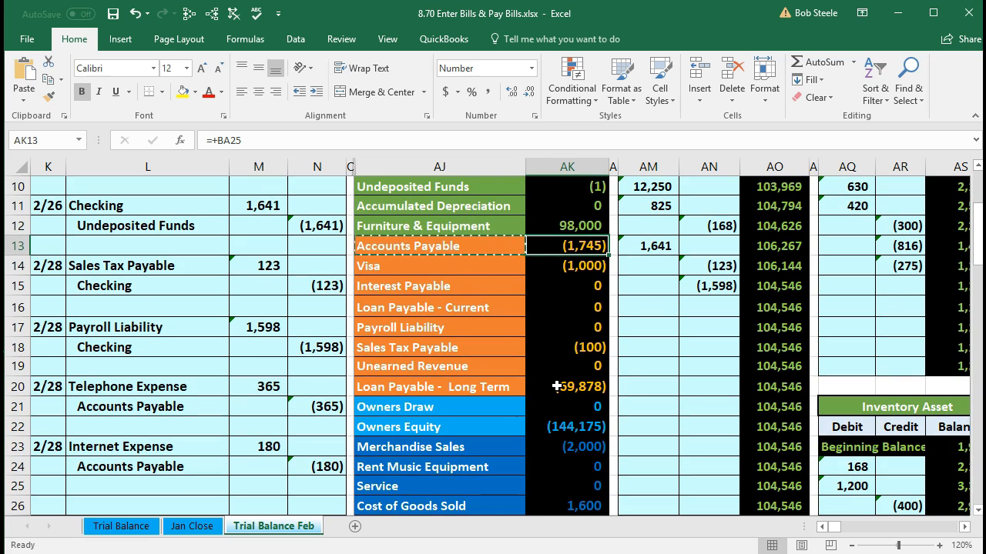
scroll(556, 386, down, 1)
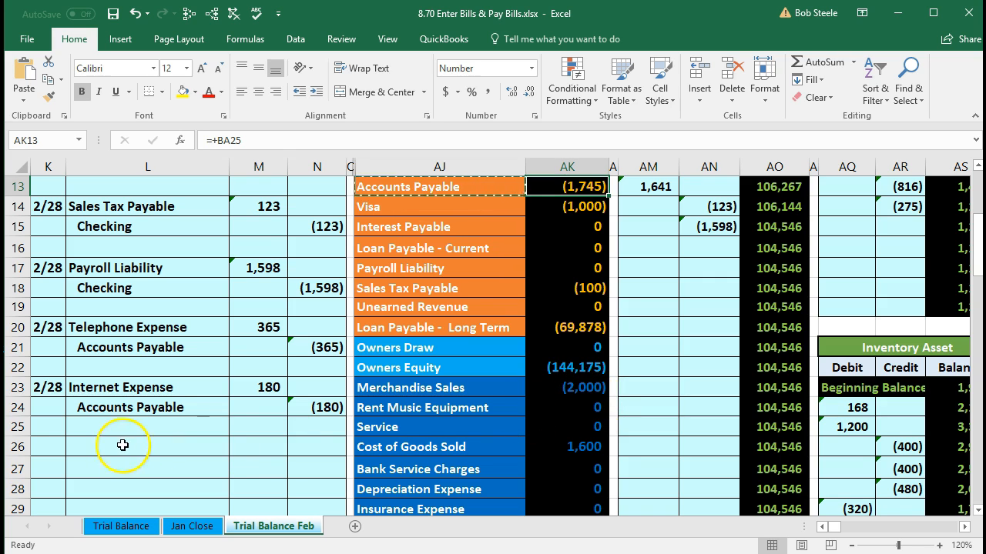
click(49, 448)
text(2/28)
key(Return)
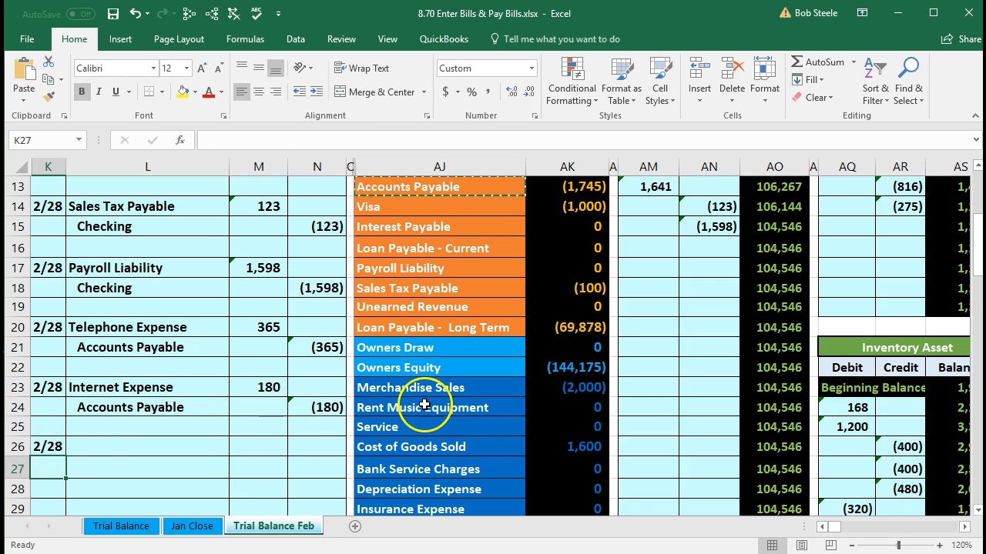
Examine the Checking, Accounts Payable and Utilities rows of the trial balance to decide which accounts the utilities bill affects.
scroll(427, 403, up, 2)
scroll(426, 403, up, 1)
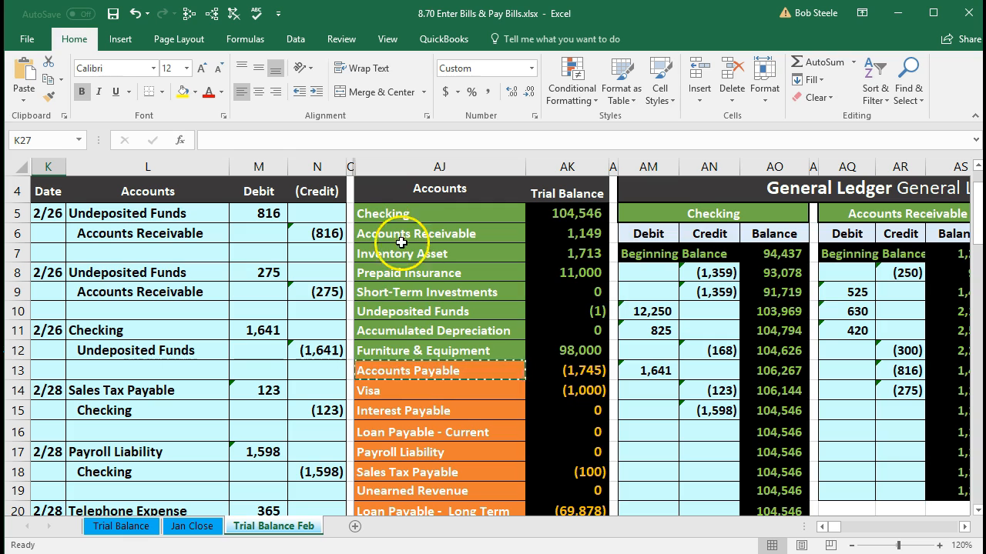
click(401, 213)
drag(527, 208, 533, 207)
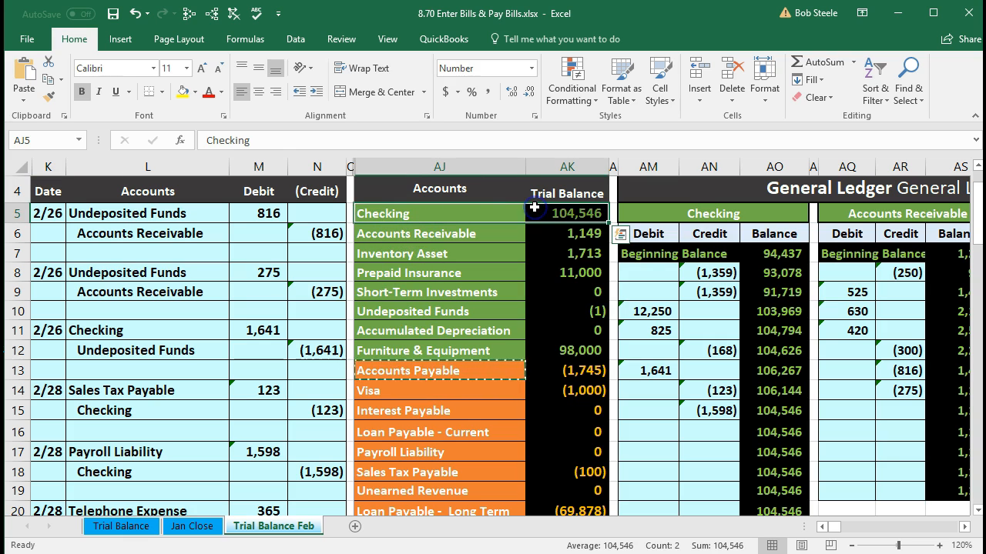
drag(488, 370, 543, 368)
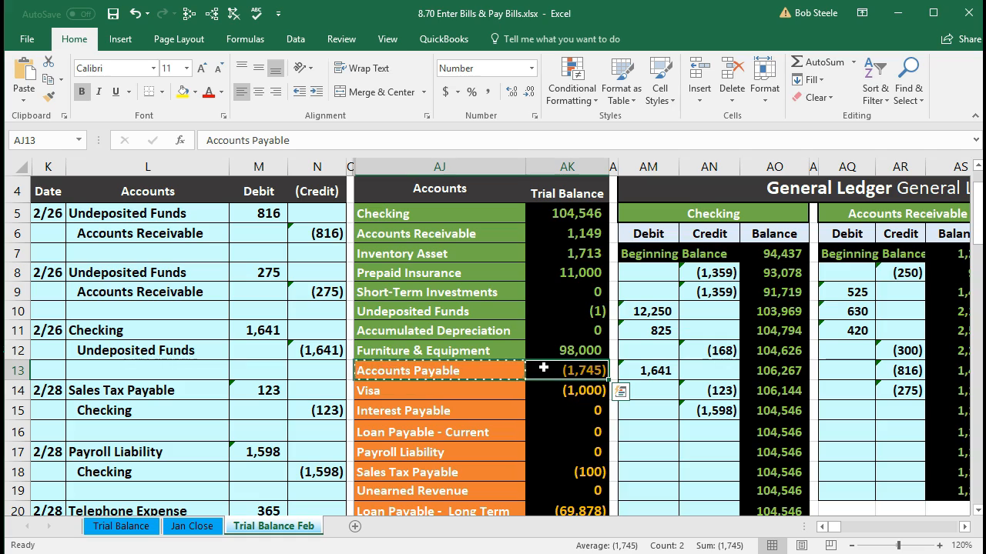
scroll(543, 368, down, 4)
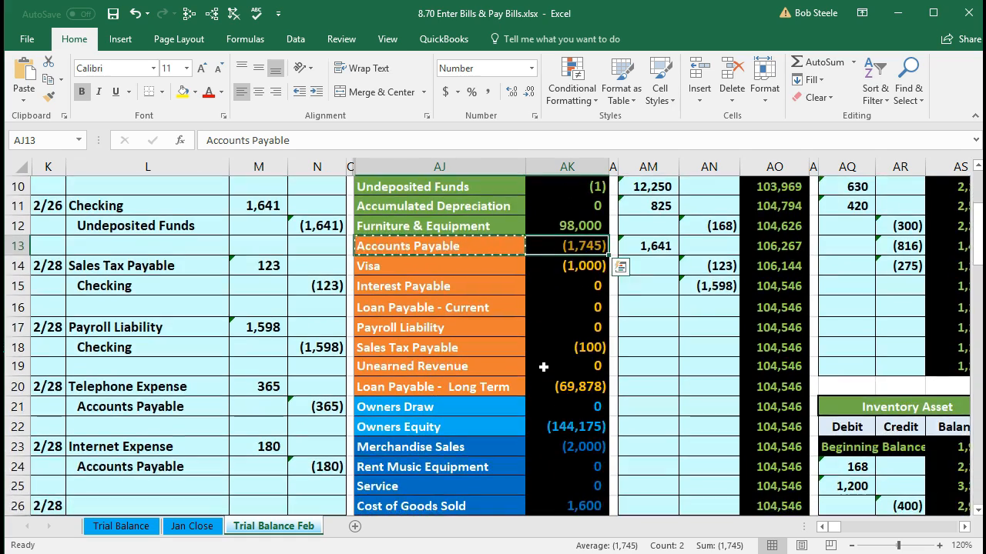
scroll(543, 368, down, 2)
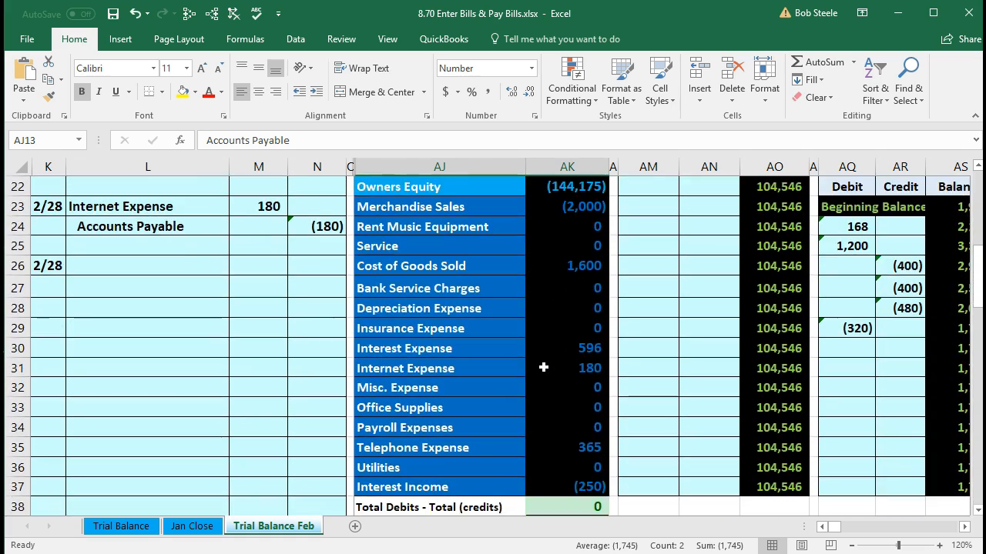
click(422, 466)
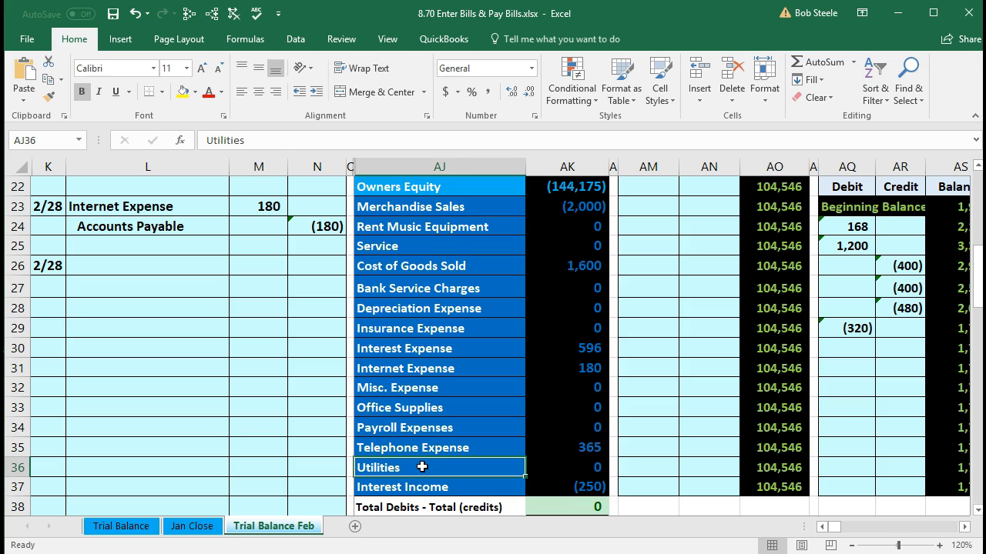
drag(422, 468, 558, 462)
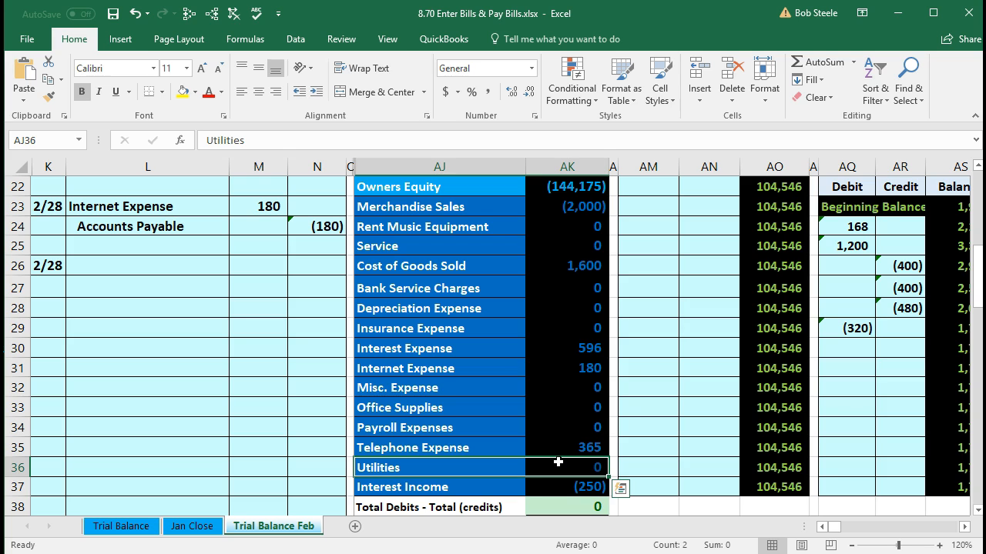
Copy the Utilities account name from AJ36 of the trial balance into L26 as values only.
click(441, 468)
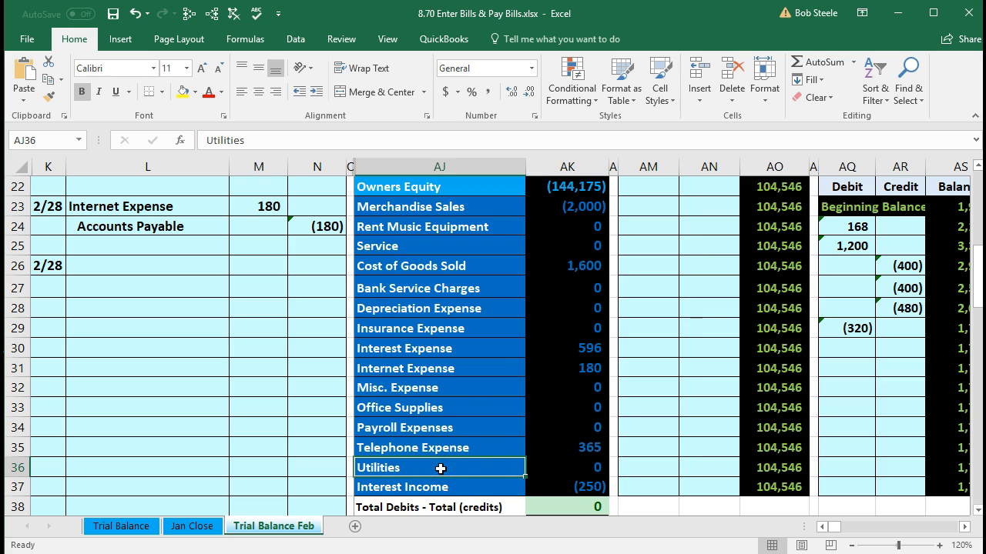
right_click(441, 470)
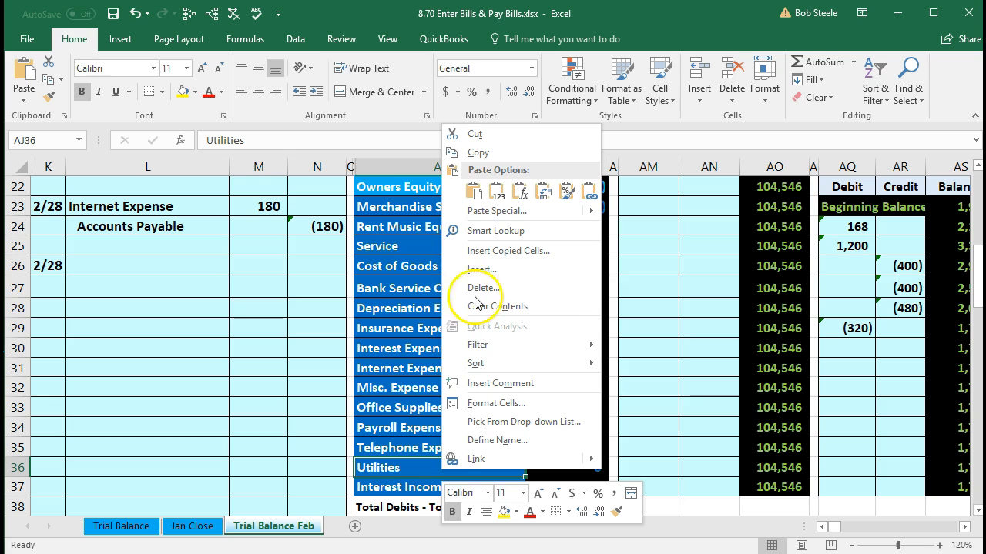
click(481, 153)
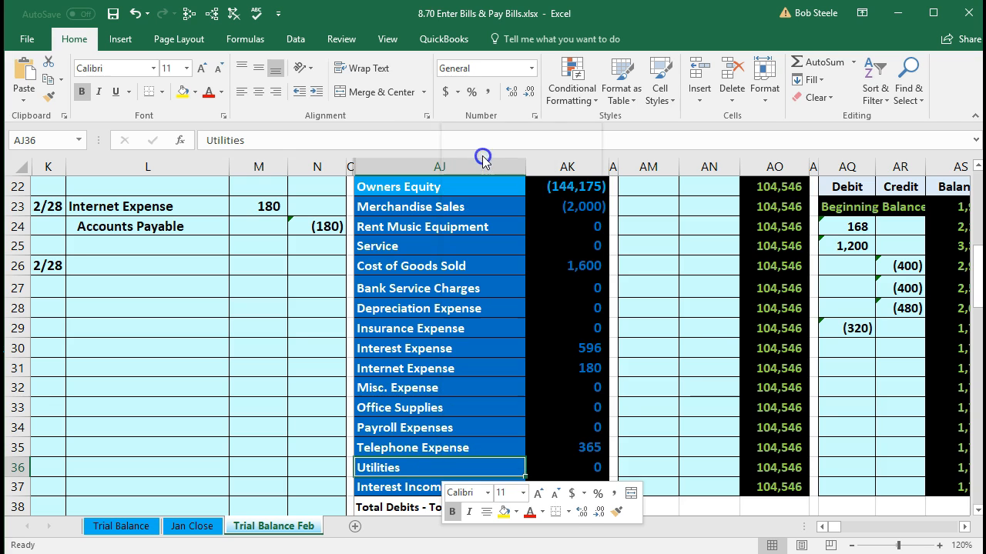
click(143, 262)
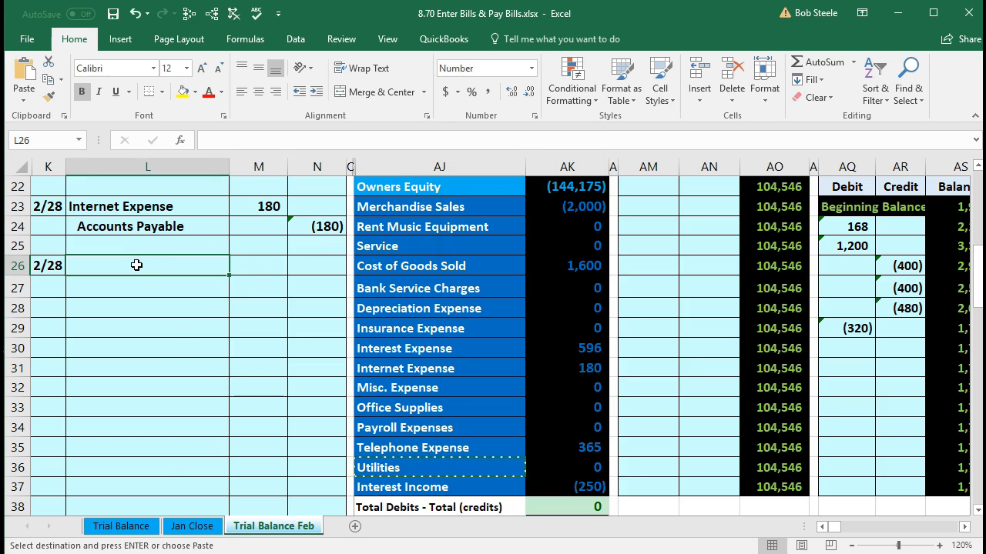
right_click(136, 264)
click(194, 333)
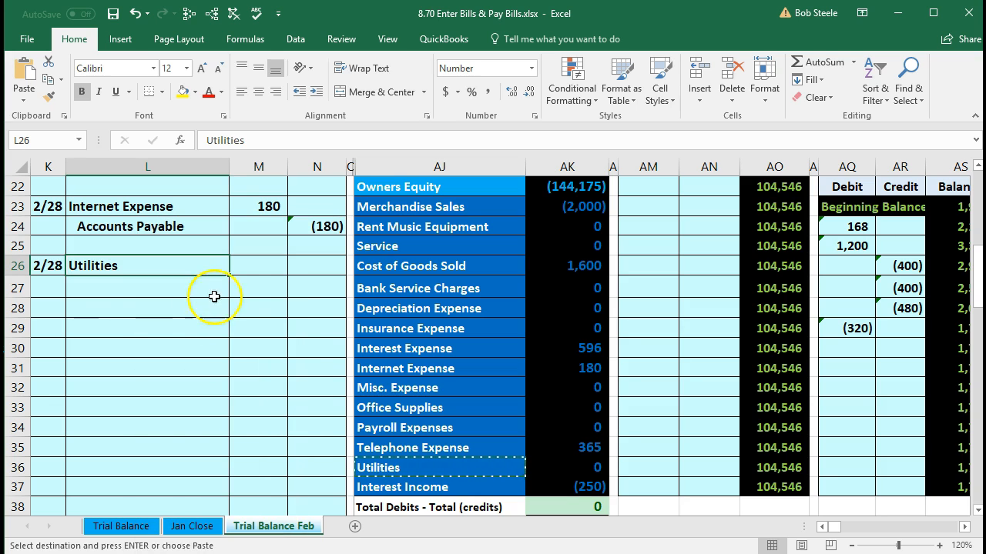
Enter the utilities debit of 648 in M26 and the matching credit =-M26 in N27.
click(238, 267)
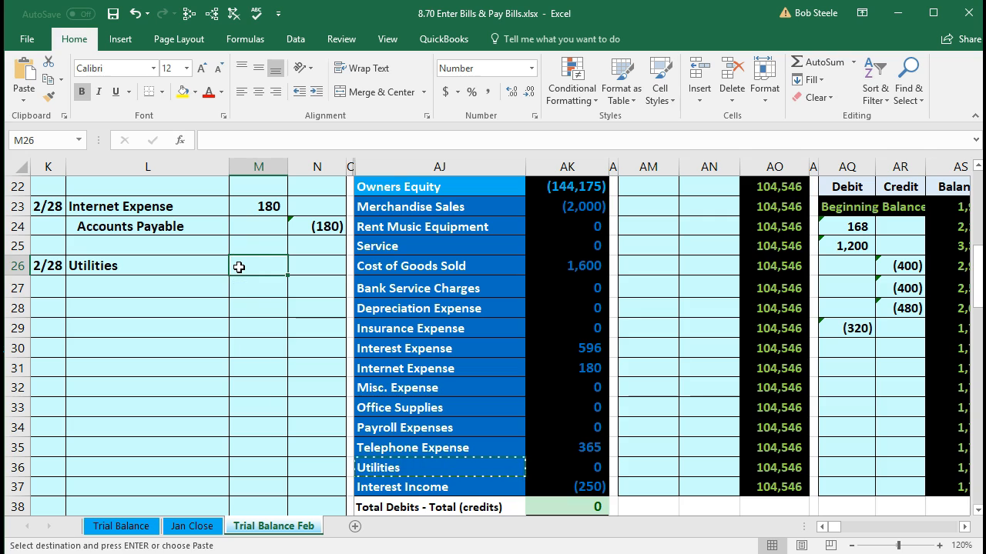
text(648)
key(Return)
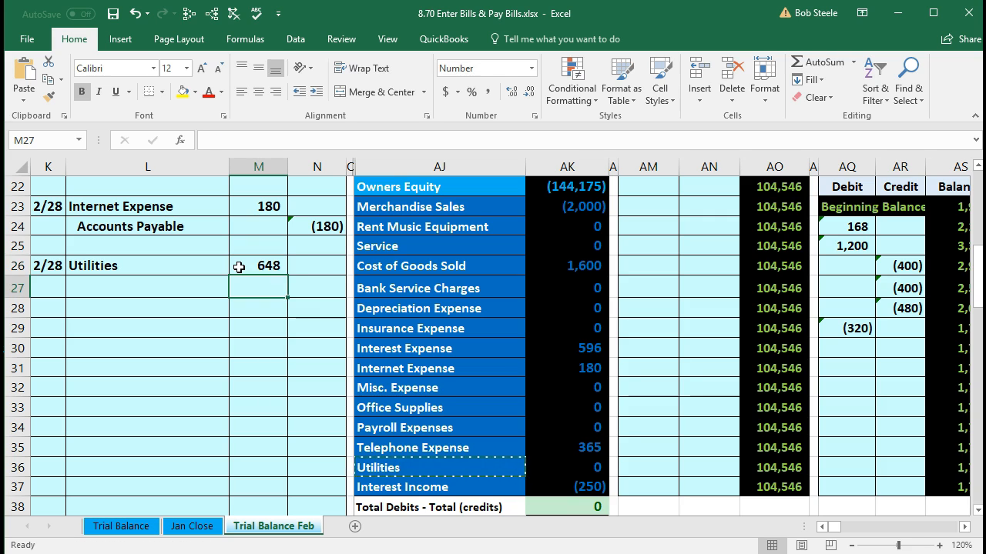
key(Right)
text(=-)
key(Left)
key(Up)
key(Return)
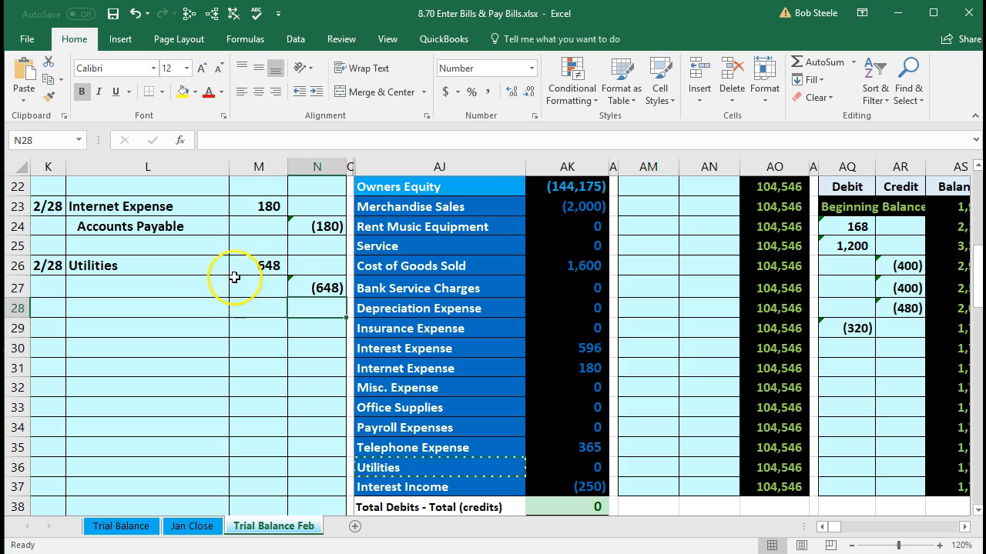
click(295, 284)
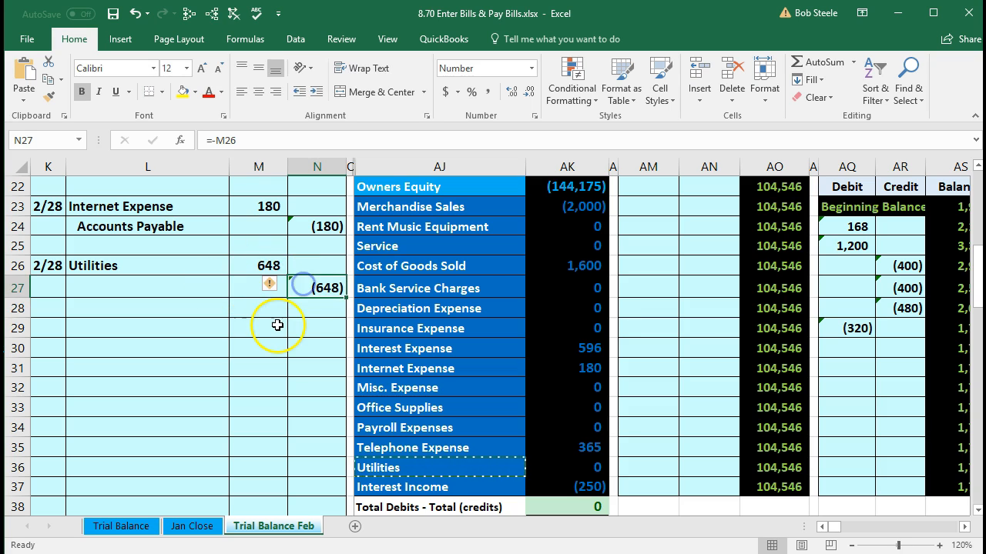
Review the Checking and Accounts Payable rows of the trial balance to determine the credit account for L27.
click(194, 291)
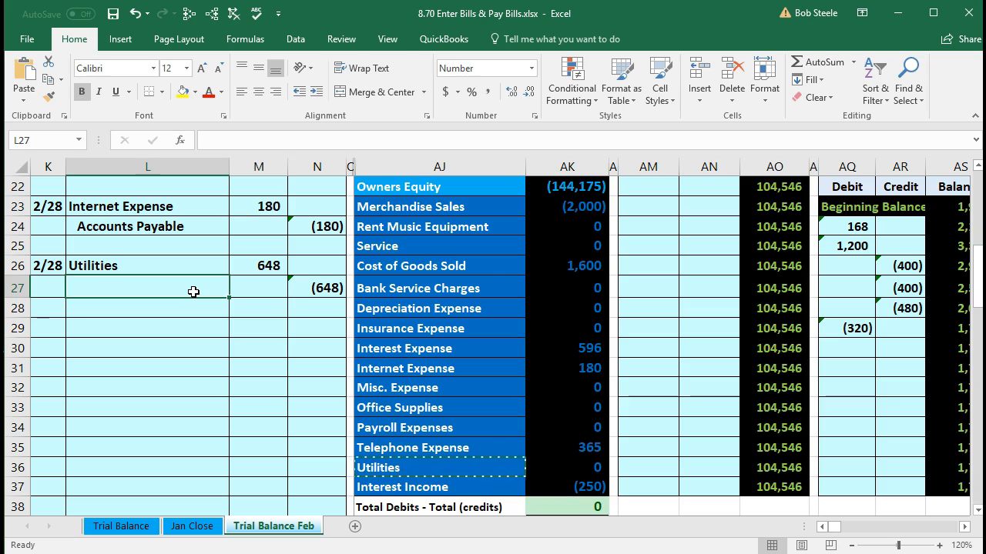
scroll(431, 408, up, 5)
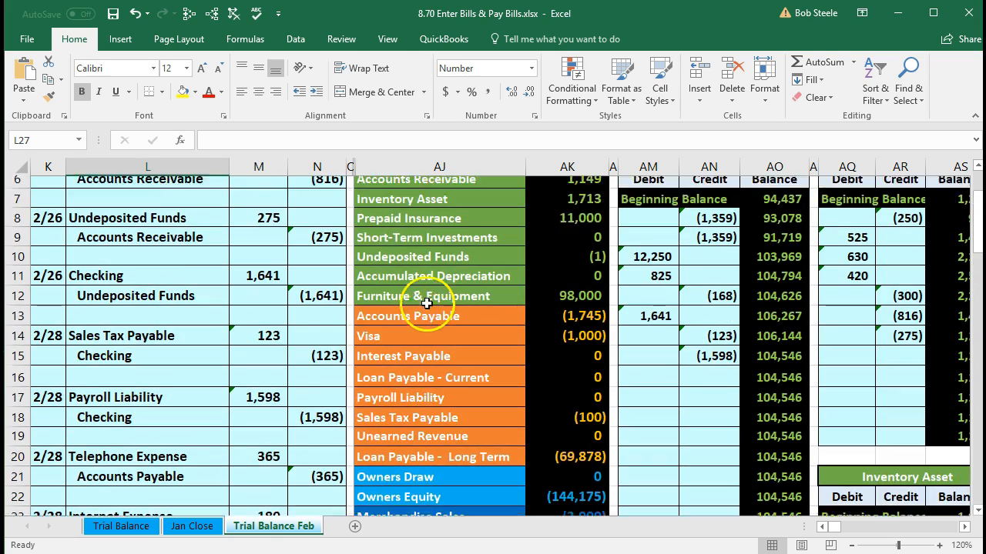
scroll(427, 302, up, 1)
click(421, 214)
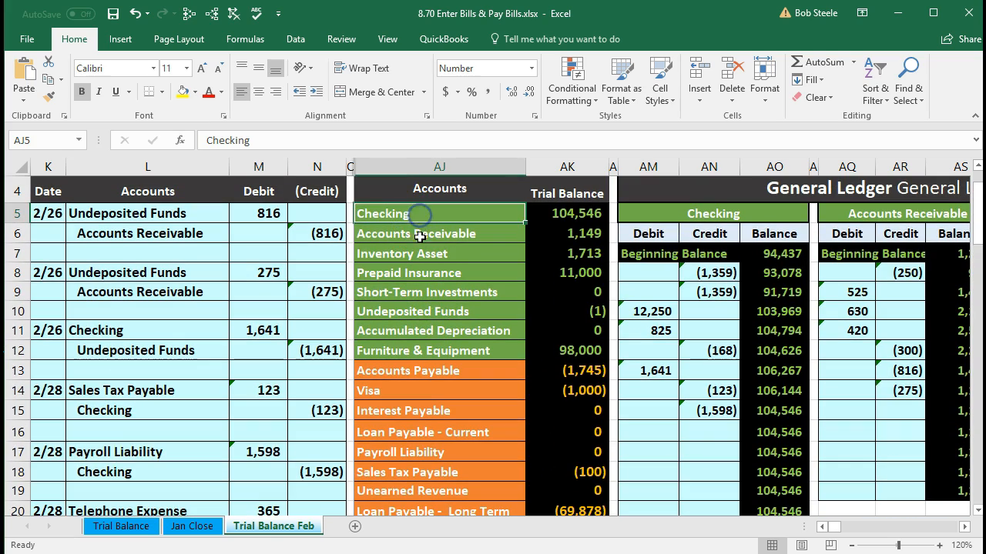
scroll(413, 302, down, 1)
click(414, 303)
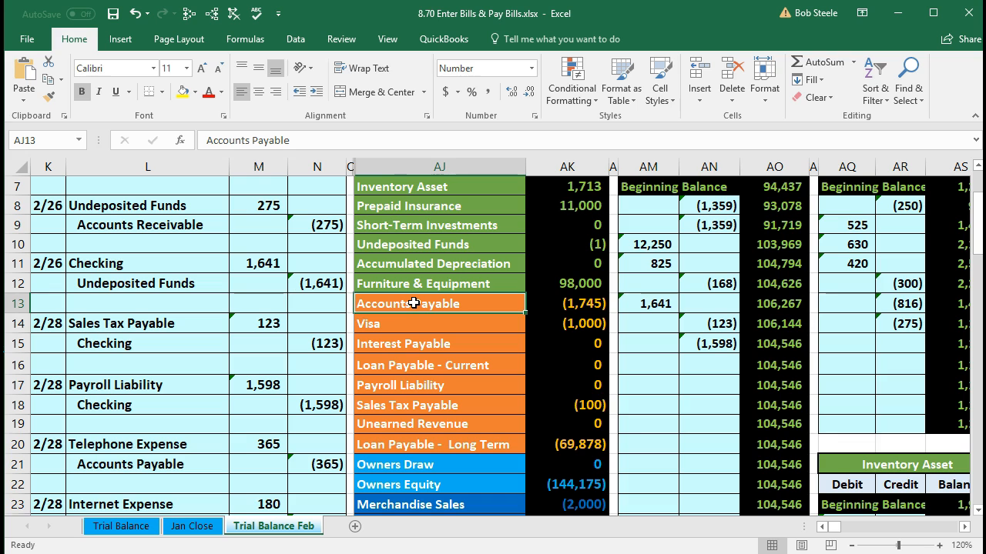
click(535, 308)
scroll(535, 309, down, 1)
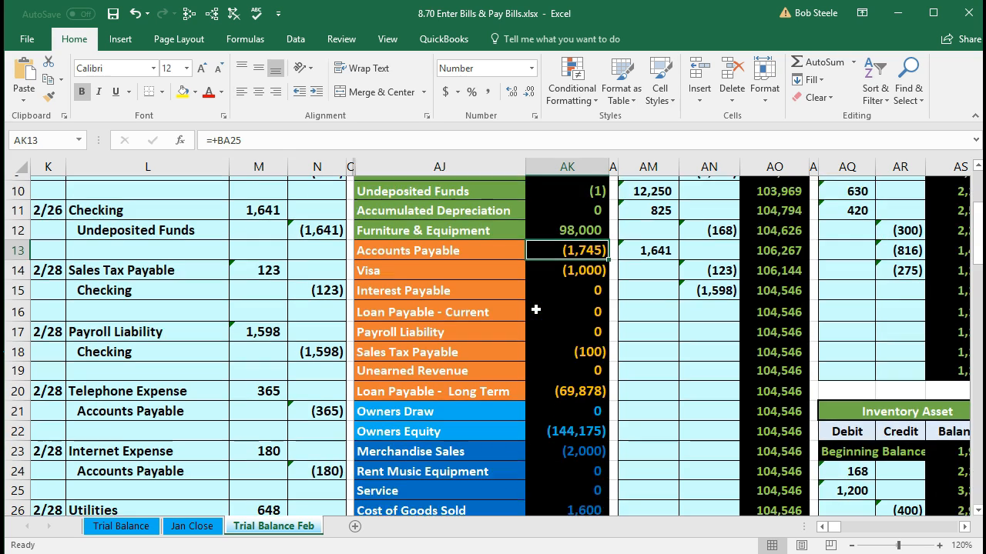
Copy the Accounts Payable name from AJ13 into L27 as values only and indent it.
click(469, 248)
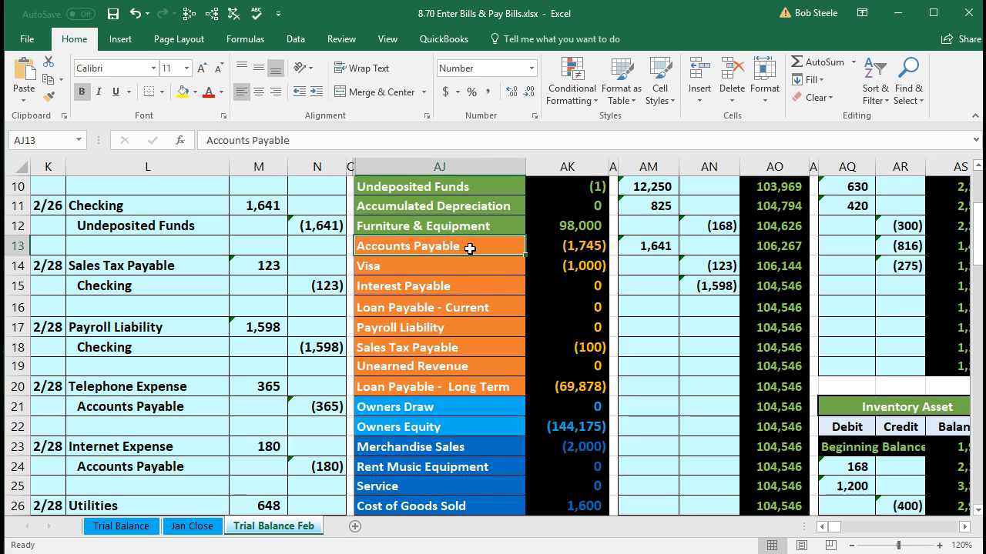
right_click(469, 248)
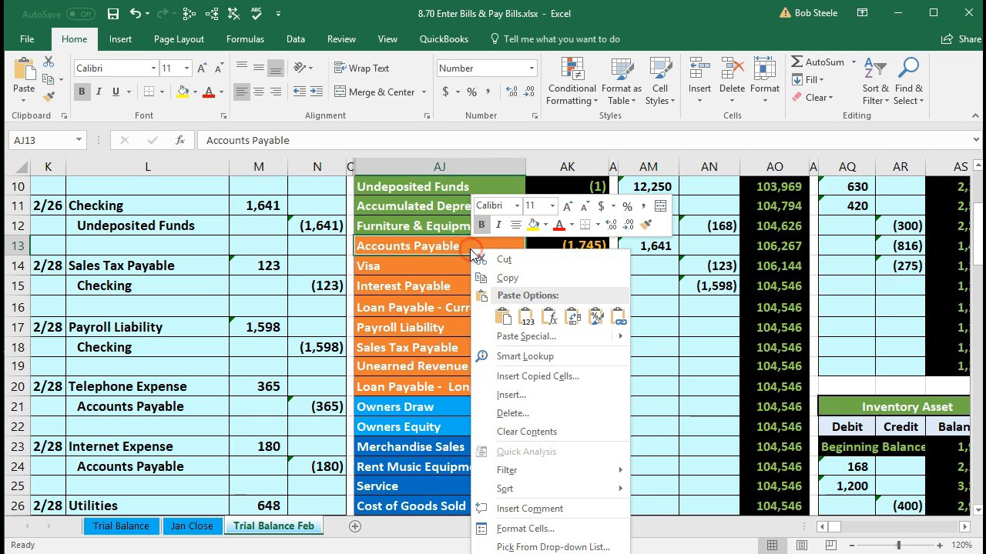
click(485, 280)
scroll(288, 368, down, 3)
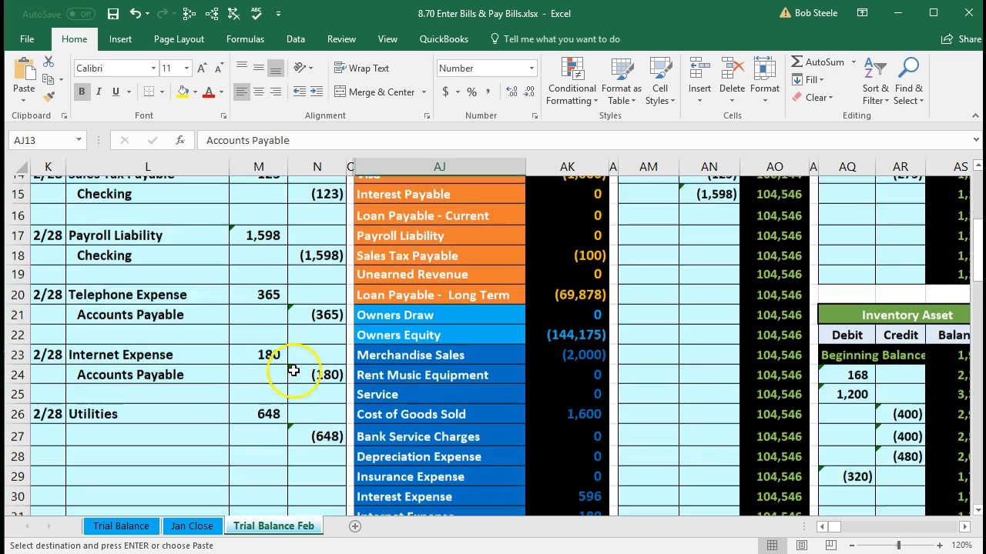
click(167, 350)
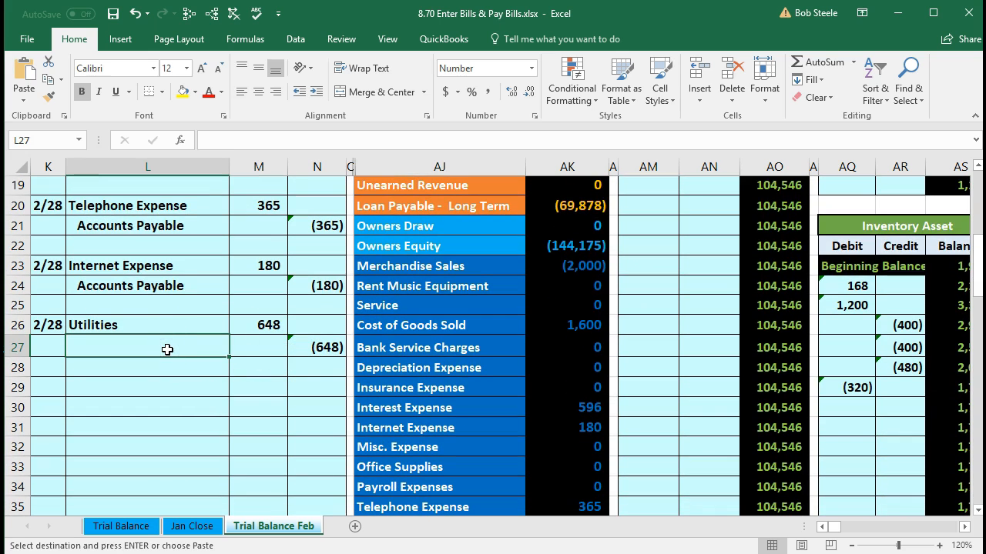
right_click(167, 350)
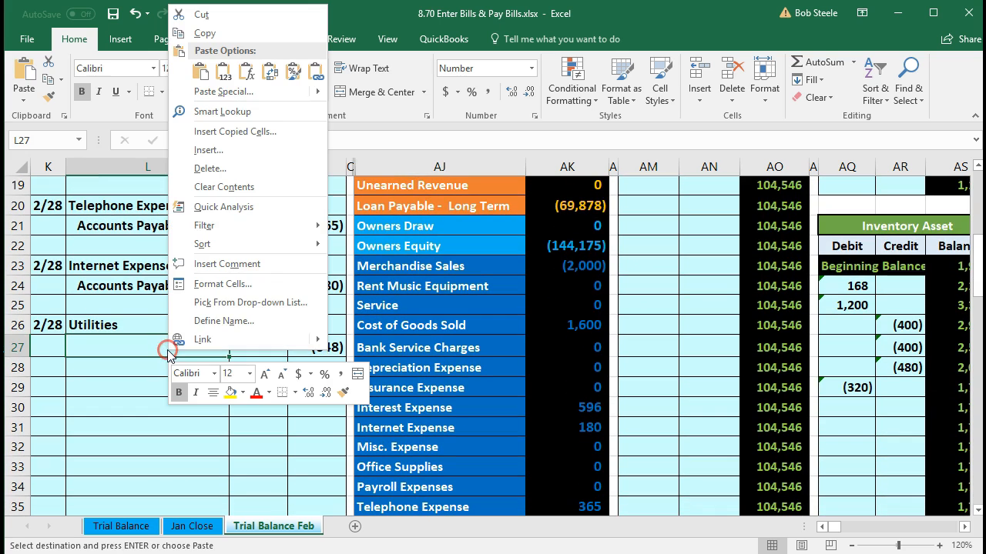
click(219, 77)
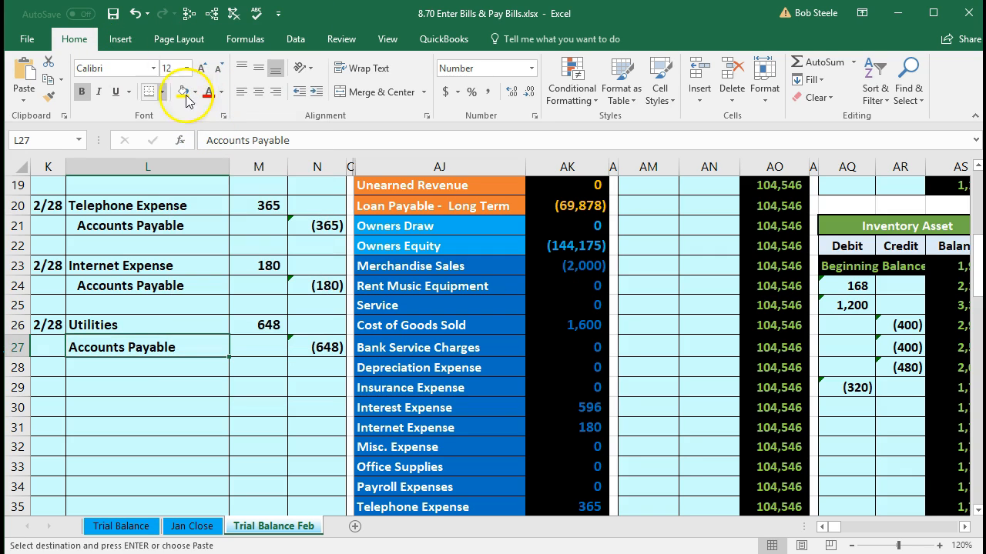
click(315, 92)
Review the completed utilities journal entry in L26:N27 against the Utilities balance in row 36 of the trial balance.
drag(108, 324, 304, 335)
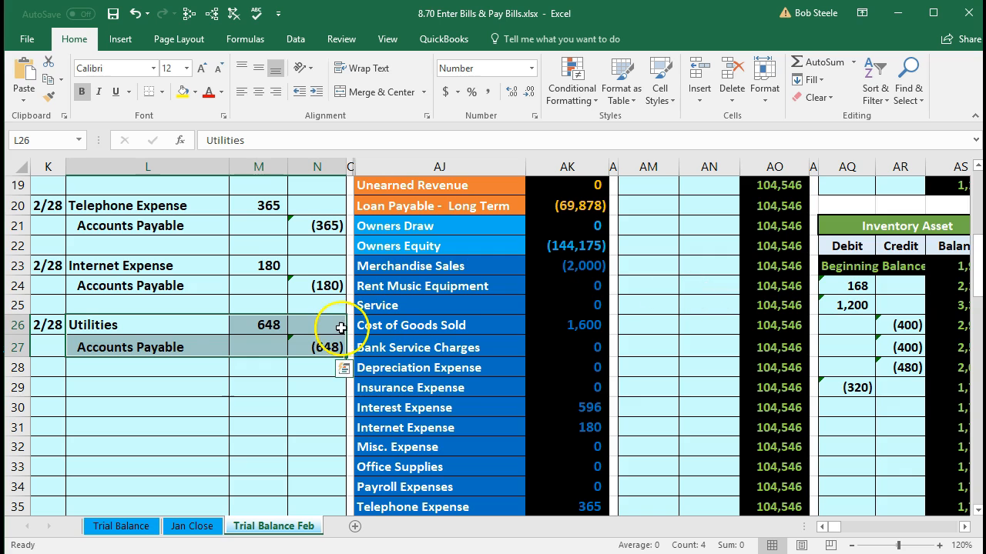
drag(145, 325, 244, 330)
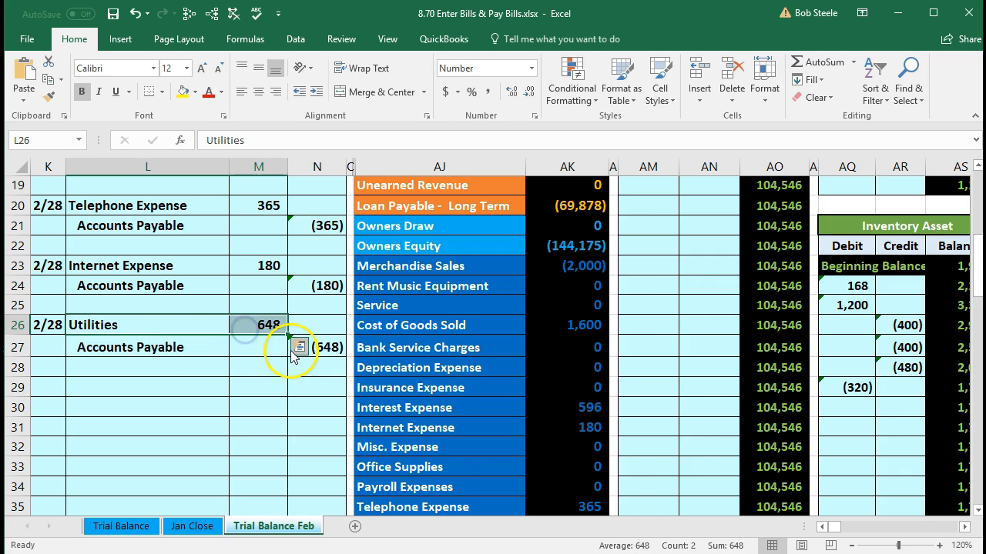
scroll(286, 346, down, 2)
drag(384, 408, 563, 415)
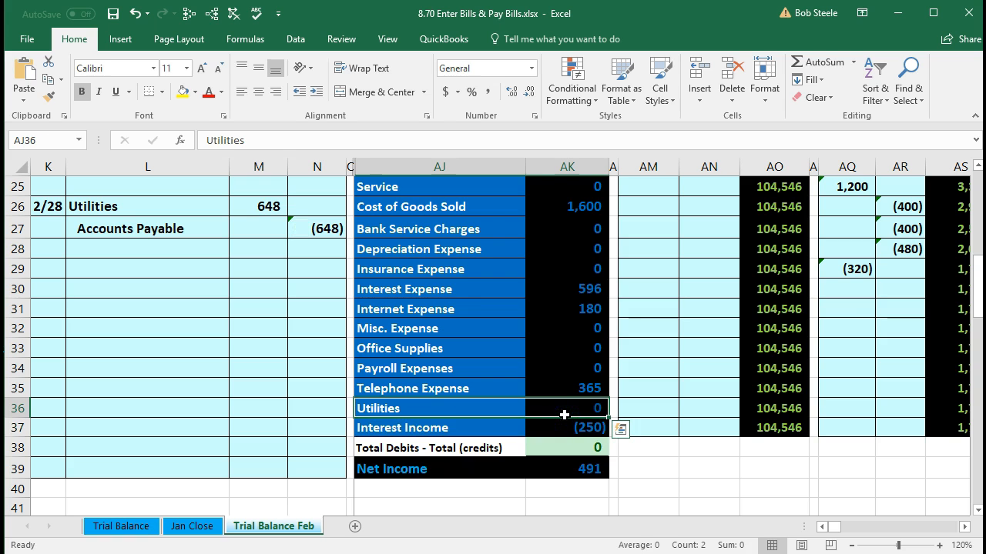
scroll(562, 400, up, 3)
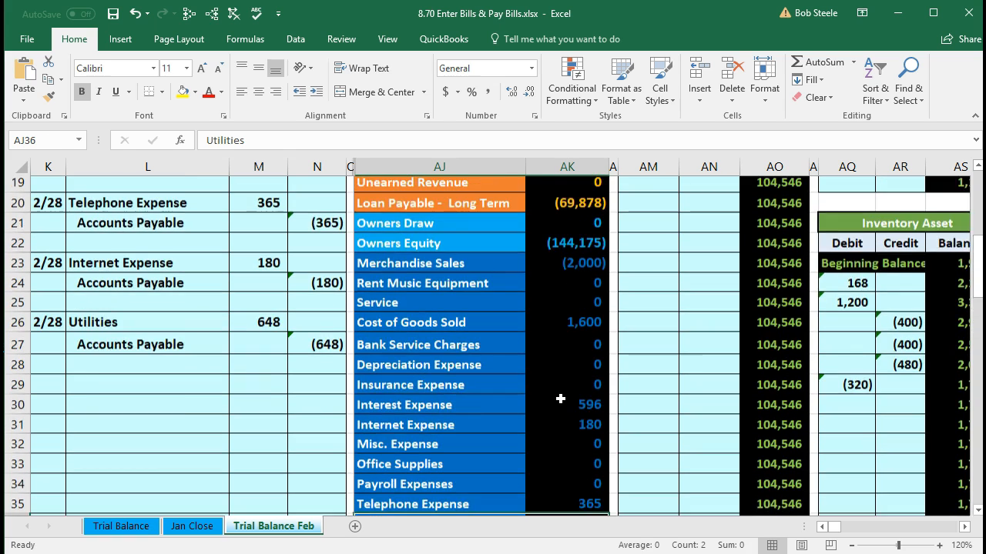
click(496, 378)
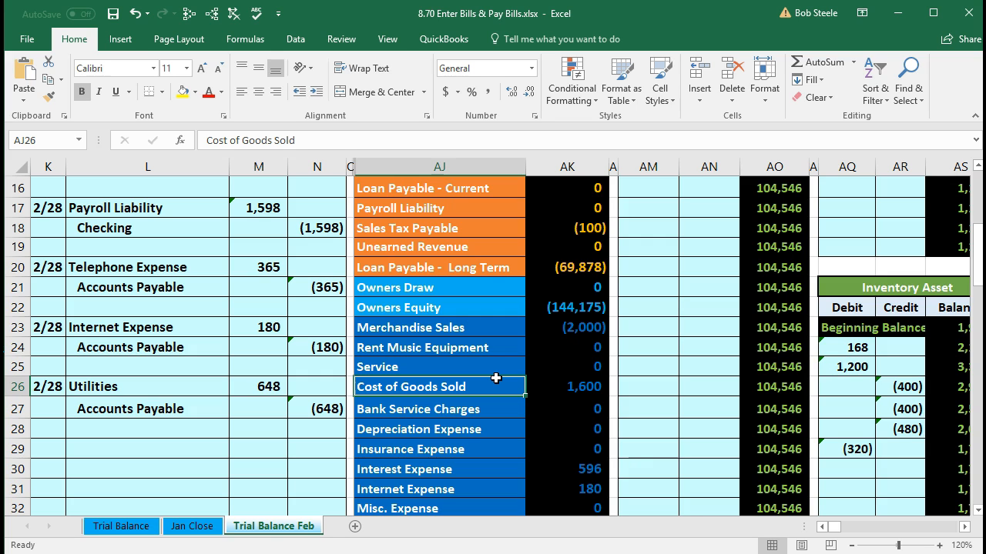
Post the utilities debit to the Utilities general ledger account by entering =M26 in BS31.
key(Right)
key(Right)
key(Right)
key(Right)
key(Right)
key(Right)
key(Right)
key(Right)
key(Right)
key(Right)
key(Right)
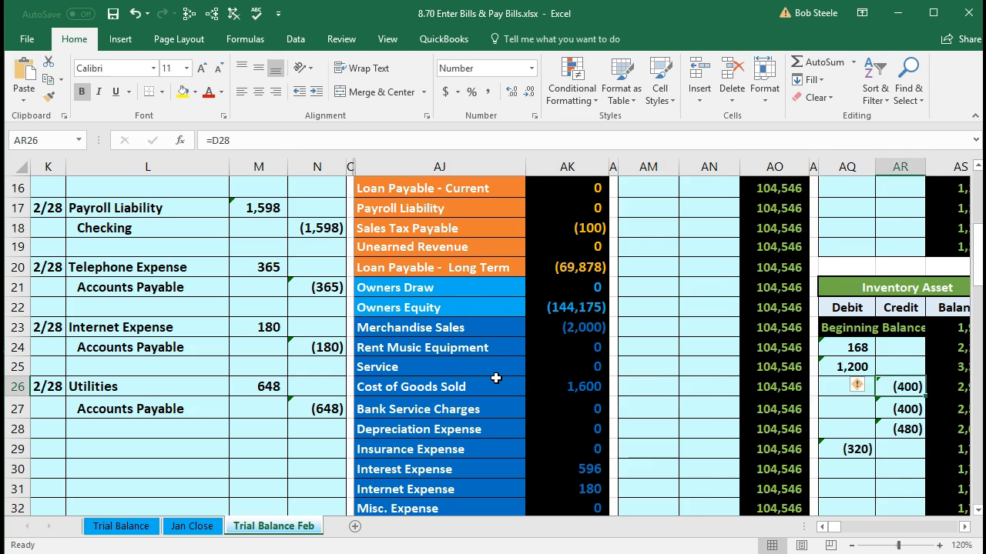
key(Right)
key(Right)
key(Right)
key(Right)
key(Right)
key(Right)
key(Right)
key(Right)
key(Right)
key(Right)
key(Right)
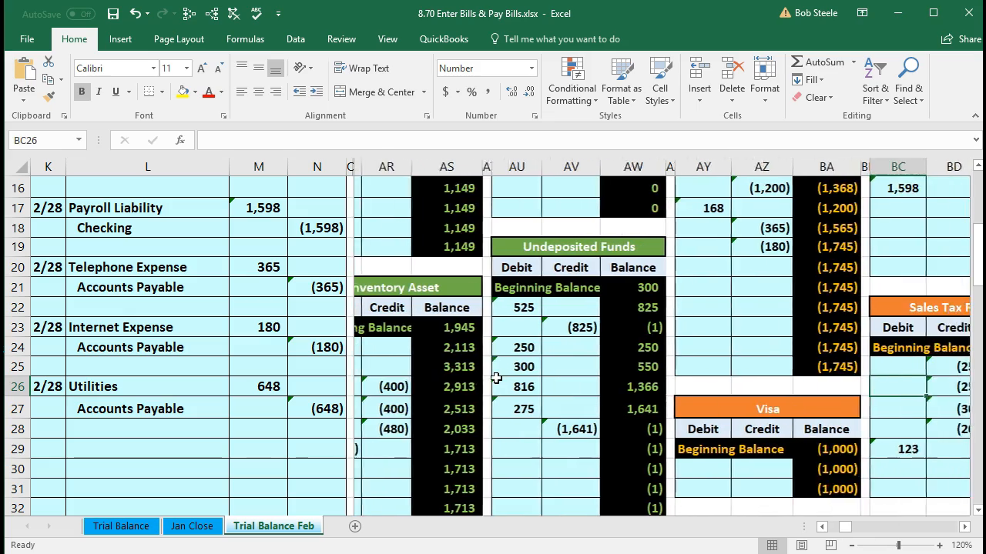
key(Right)
key(Right)
key(Right)
key(Right)
key(Right)
key(Right)
key(Right)
key(Right)
key(Right)
key(Right)
key(Right)
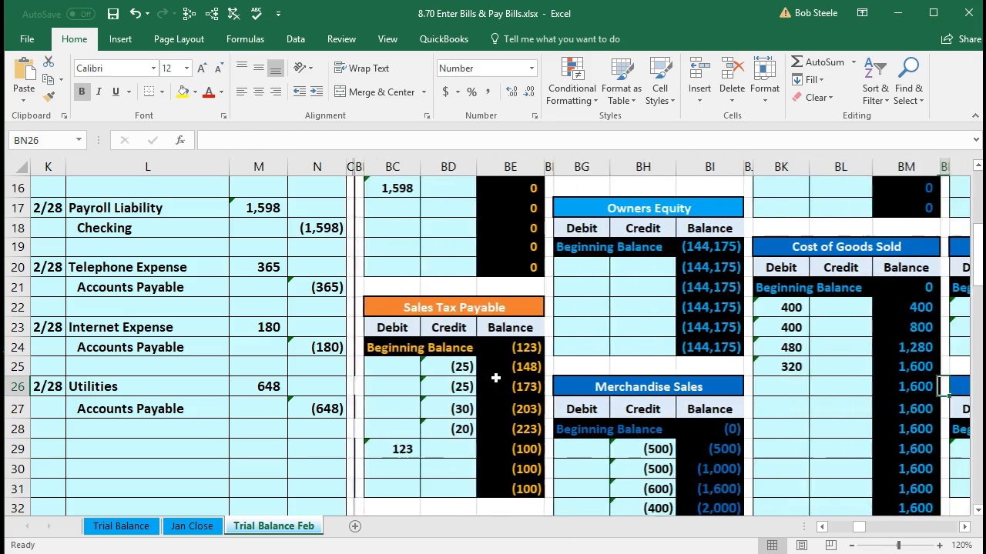
key(Right)
key(Right)
key(Right)
key(Right)
key(Right)
key(Right)
key(Right)
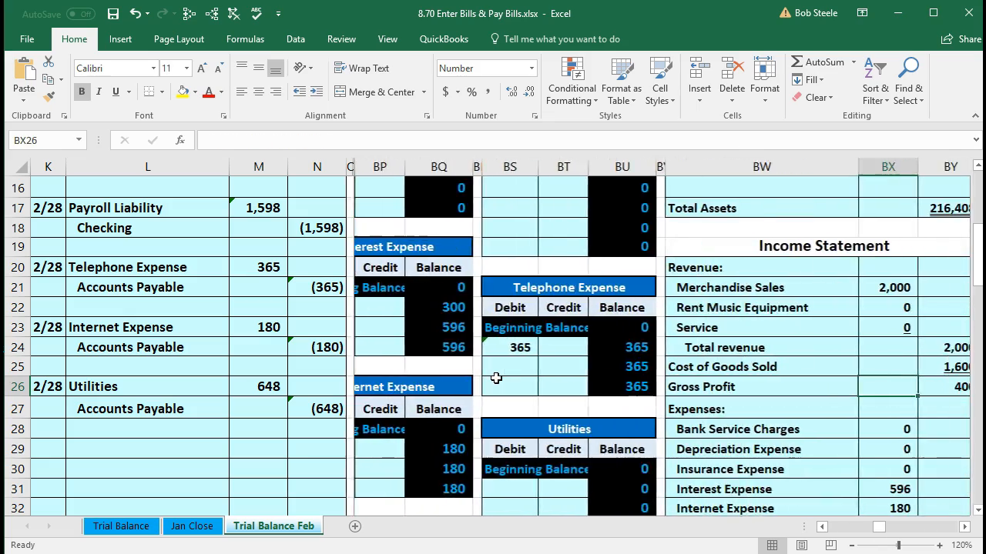
scroll(496, 378, down, 2)
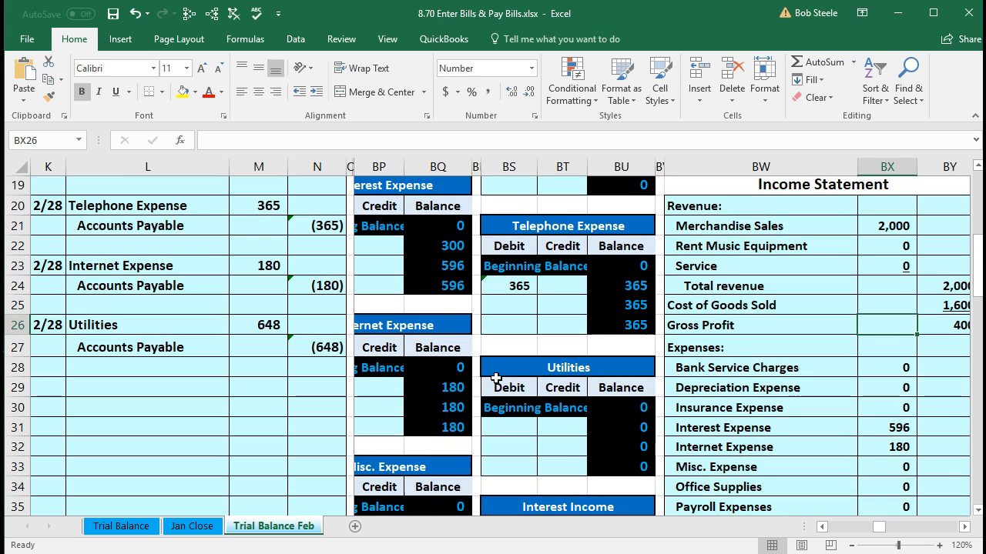
click(503, 371)
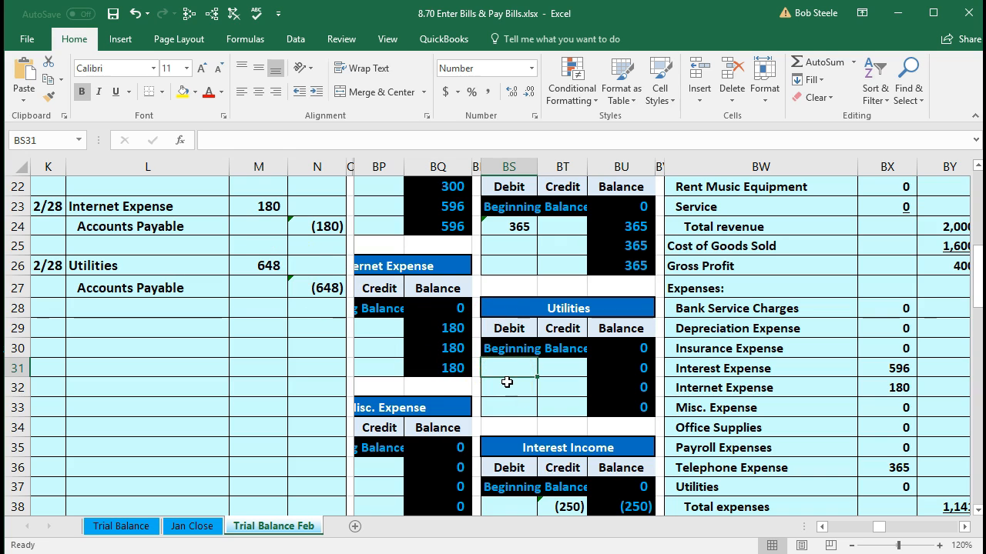
text(=)
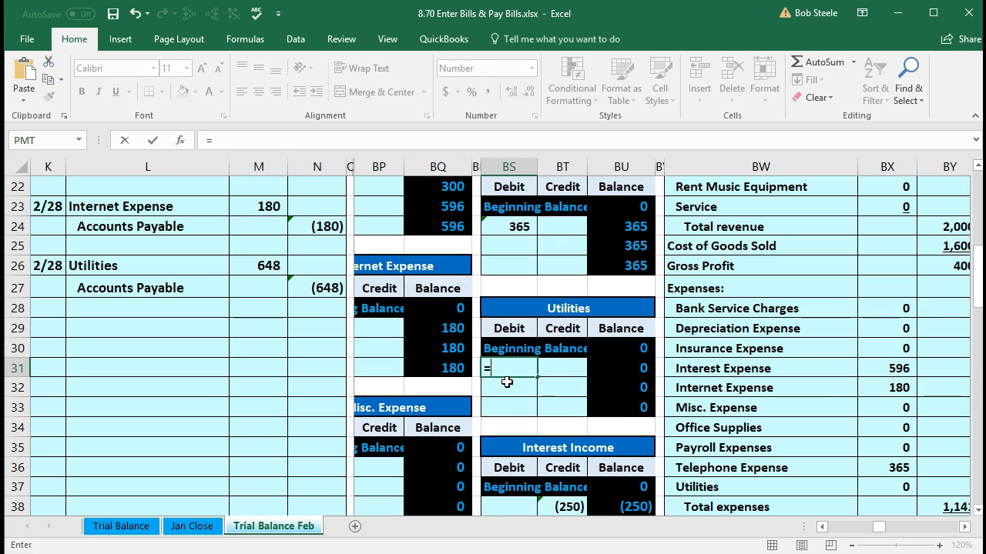
click(266, 265)
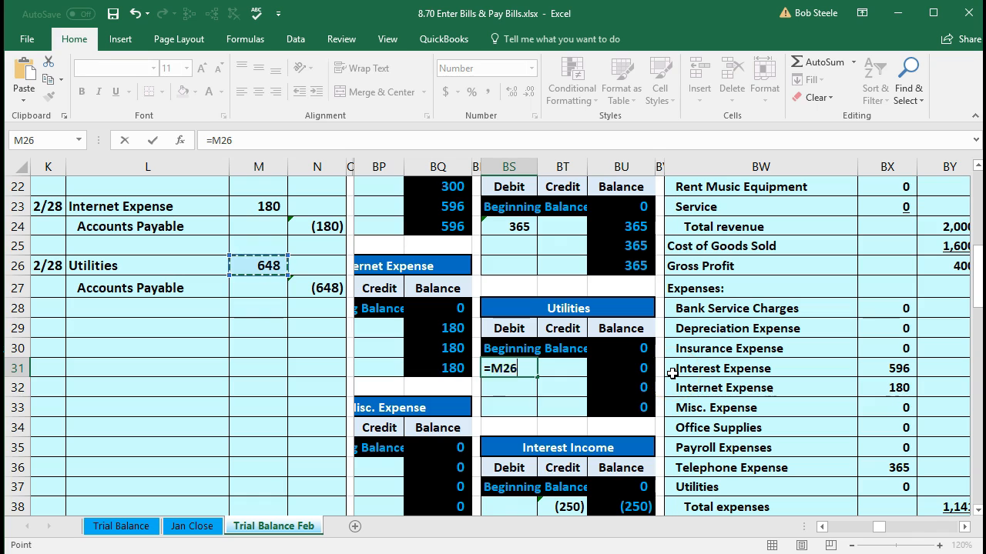
key(Return)
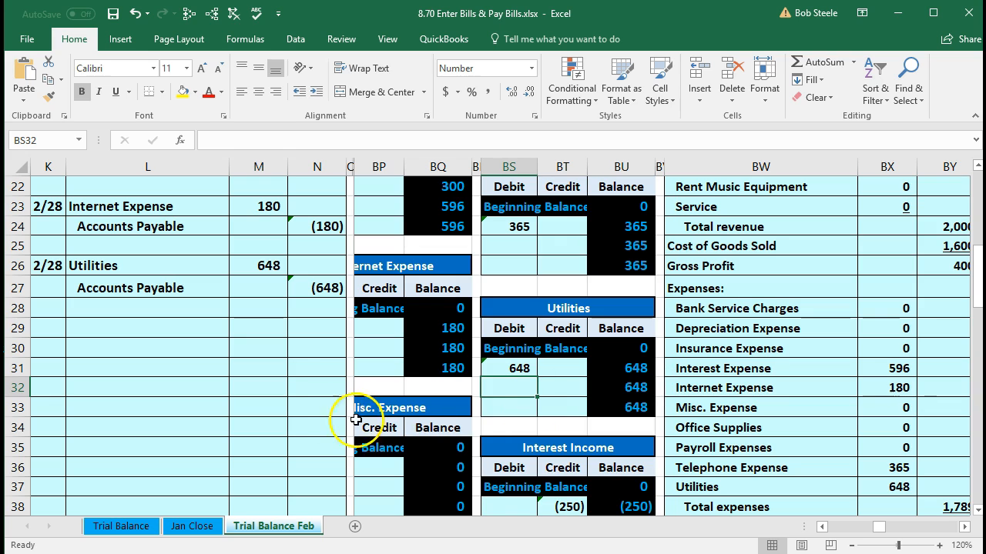
Check the Utilities balance in AK36 and compare the Accounts Payable credit in L27:N27 with its trial balance row 13.
click(323, 388)
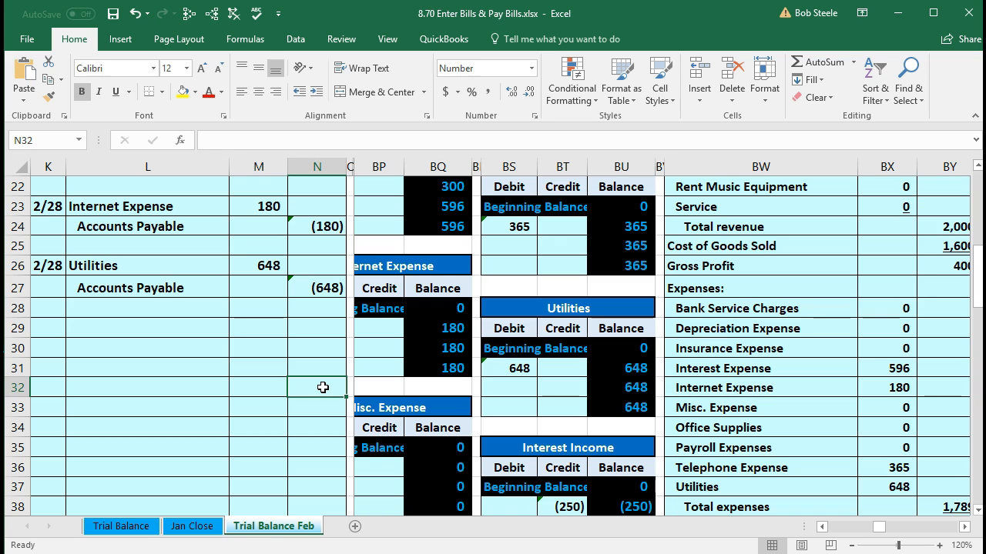
key(Right)
key(Right)
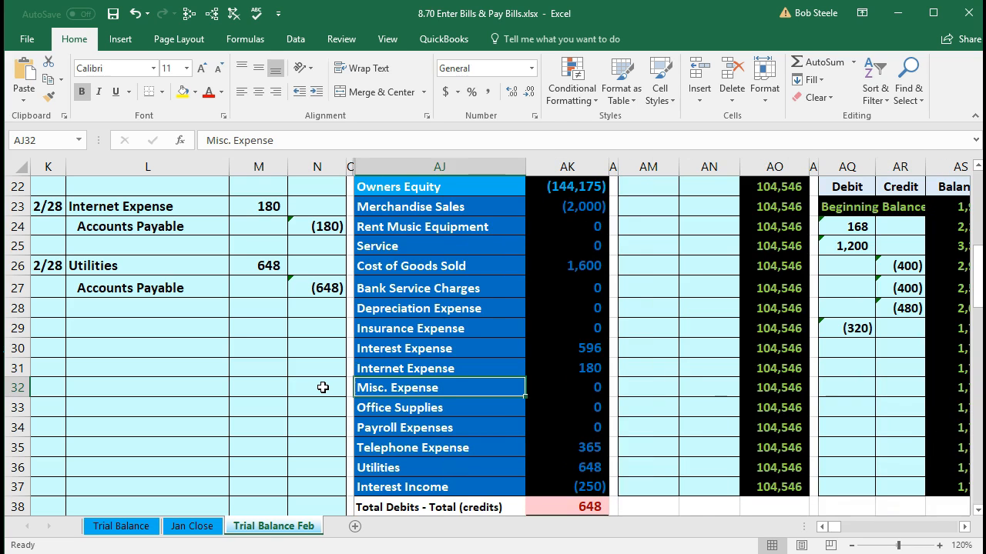
click(553, 469)
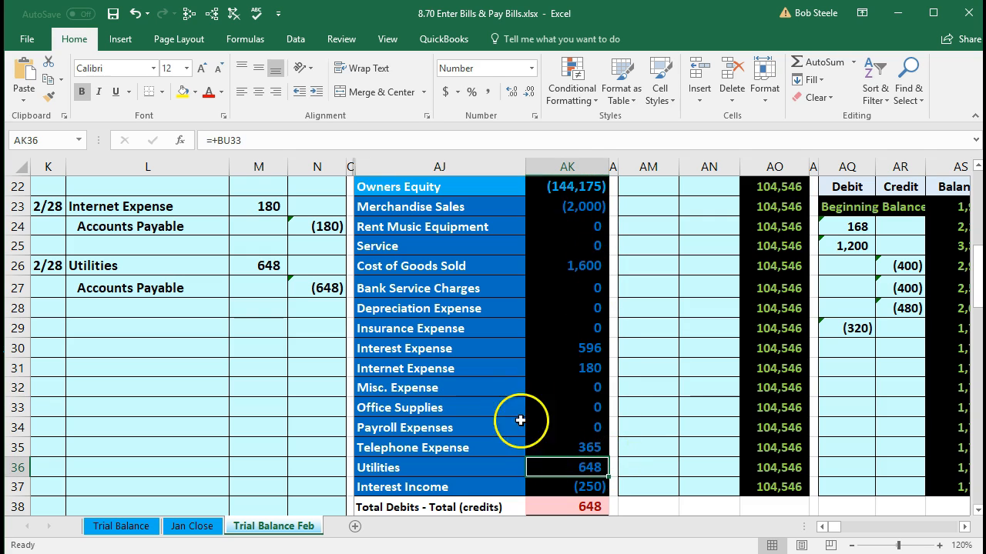
drag(196, 292, 308, 288)
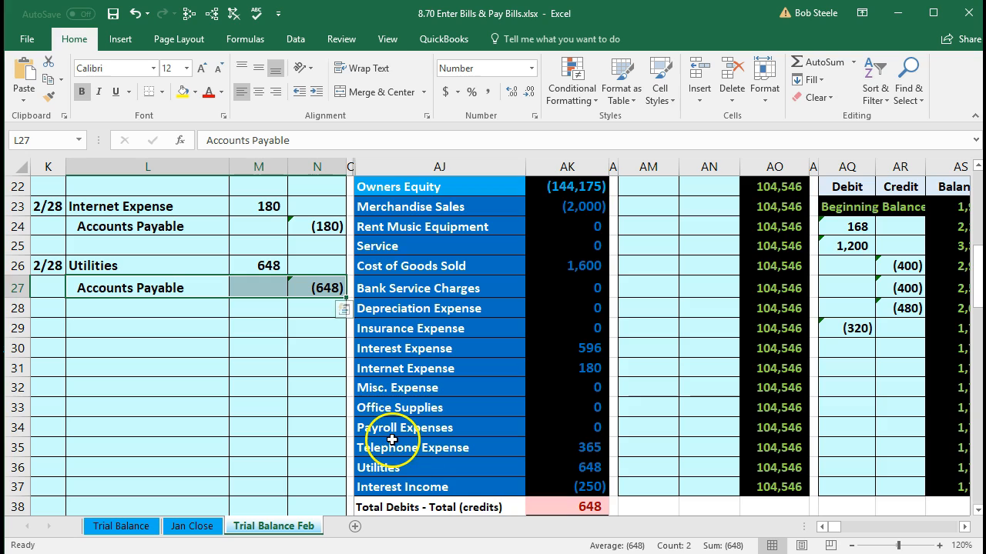
scroll(388, 435, up, 3)
scroll(390, 436, up, 1)
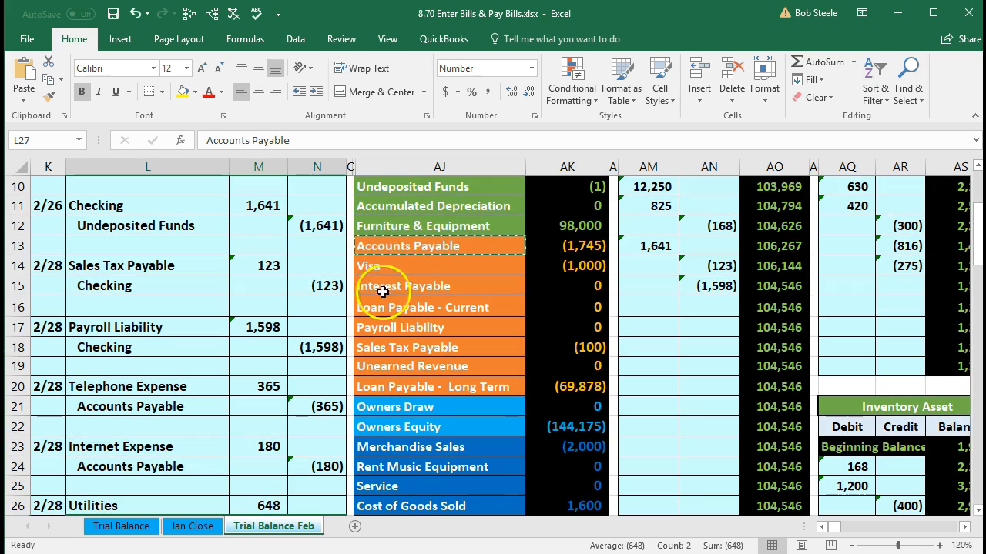
drag(369, 244, 549, 250)
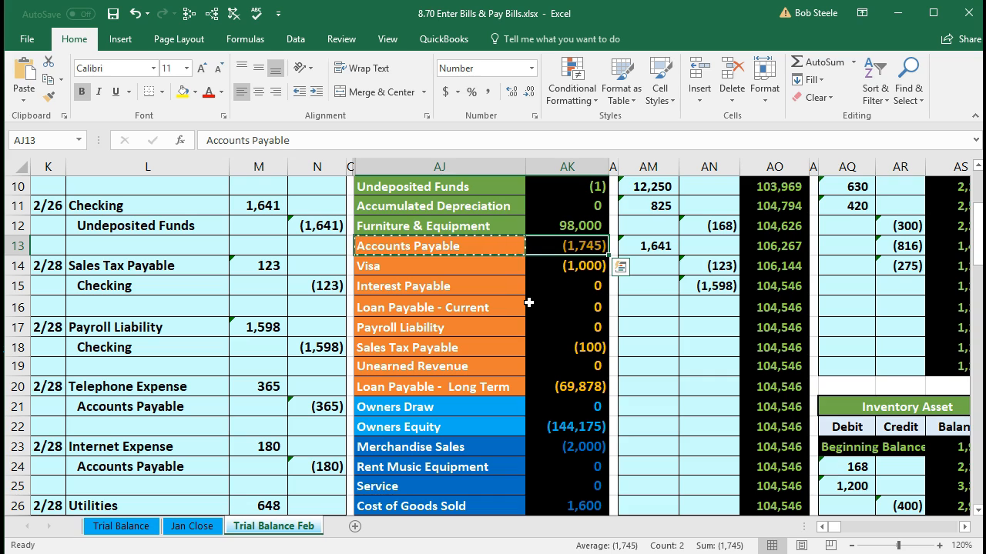
Post the utilities bill's credit to the Accounts Payable general ledger account by entering =N27 in AZ20.
key(Right)
key(Right)
key(Right)
key(Right)
key(Right)
key(Right)
key(Right)
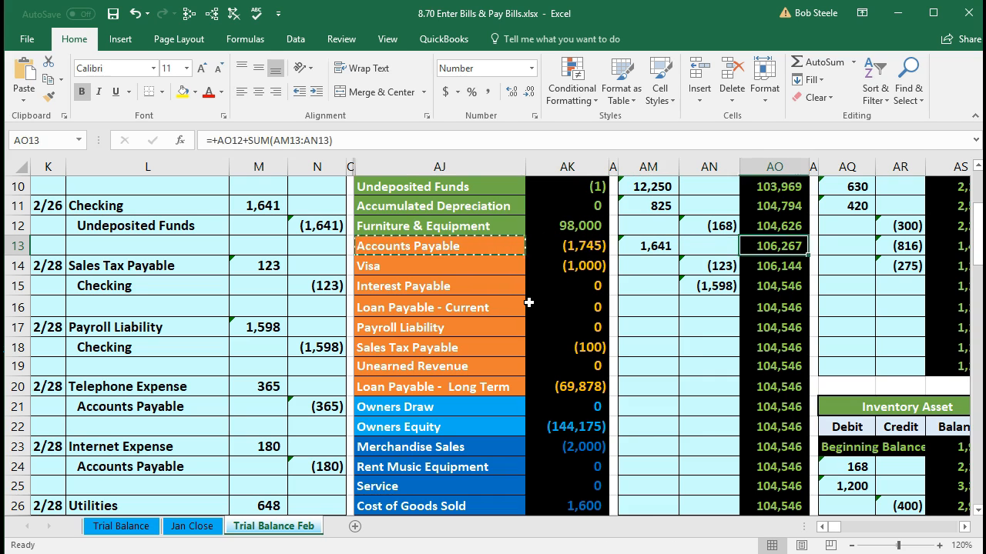
key(Right)
key(Right)
key(Right)
key(Right)
key(Right)
key(Right)
key(Right)
key(Right)
key(Right)
key(Right)
key(Right)
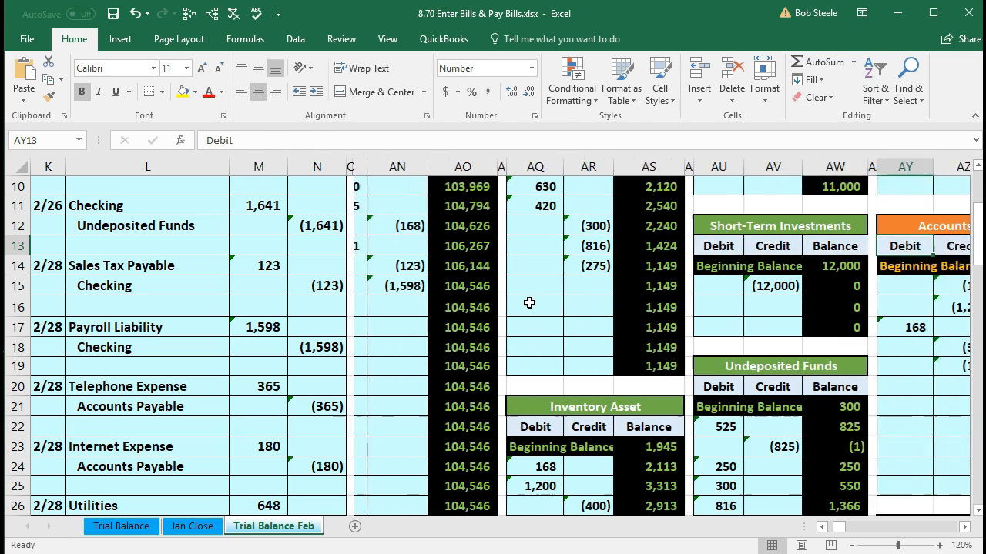
key(Right)
key(Right)
key(Right)
key(Right)
key(Right)
key(Right)
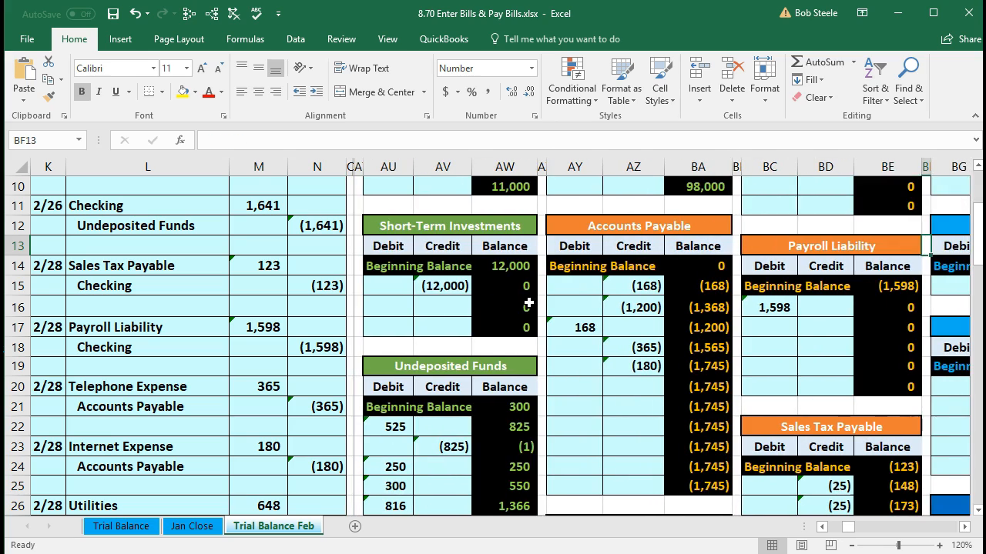
key(Right)
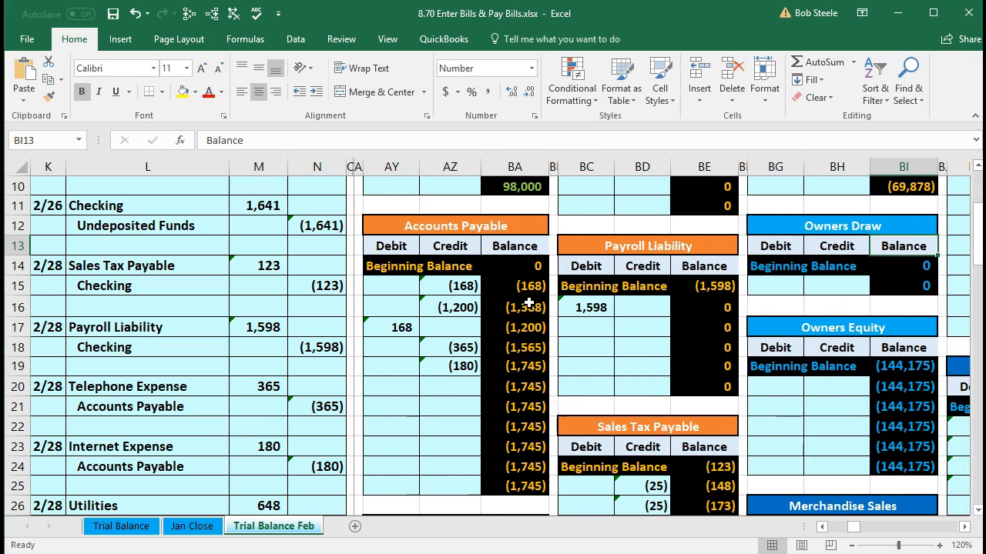
scroll(528, 304, down, 2)
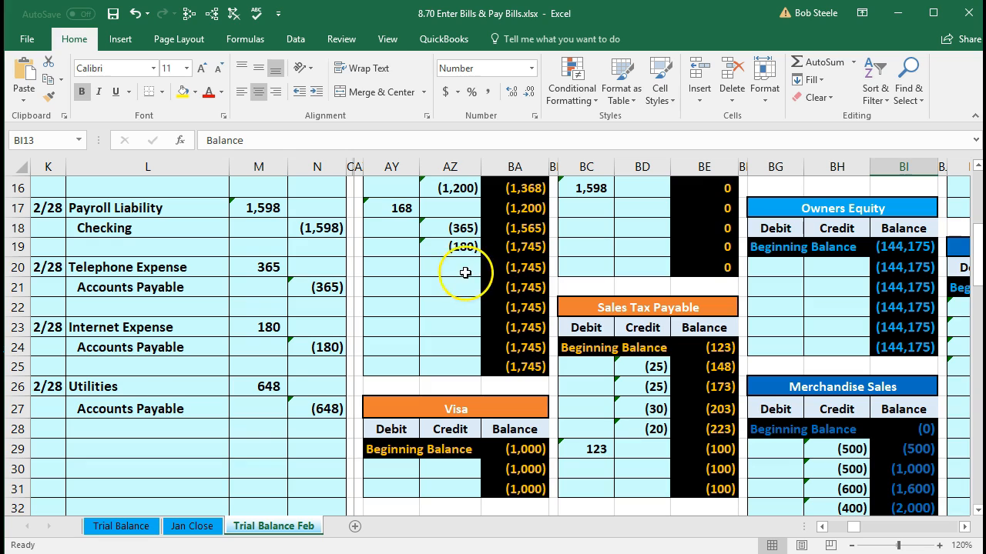
click(465, 272)
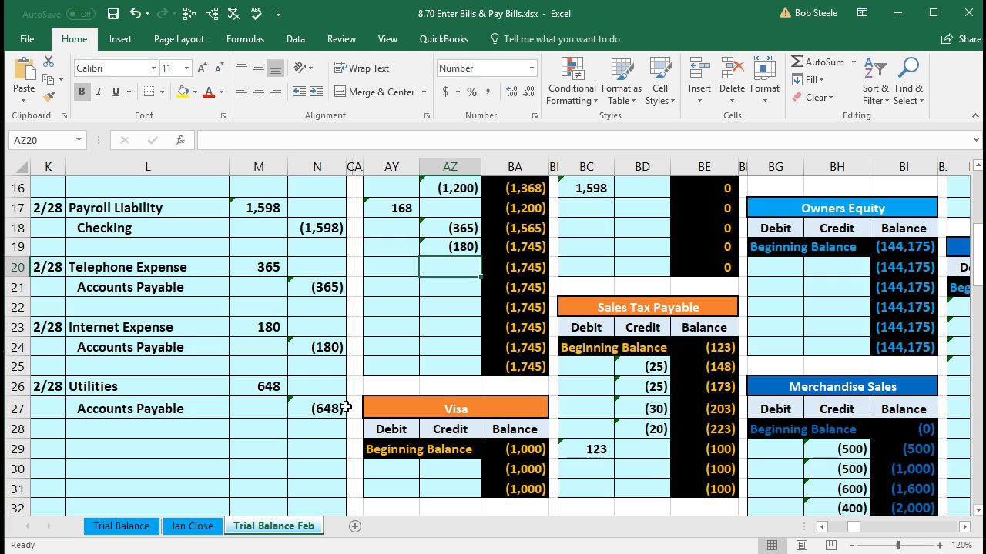
text(=)
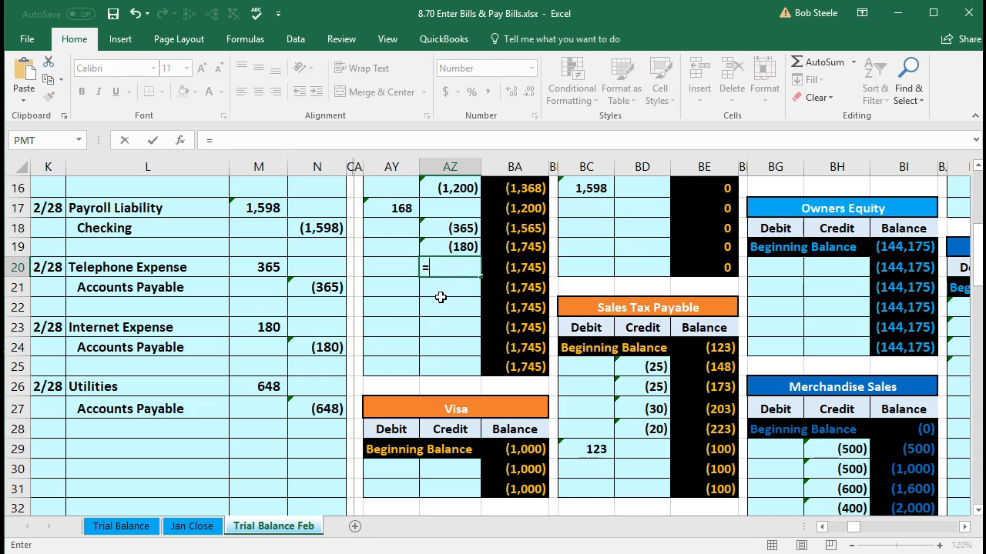
click(311, 409)
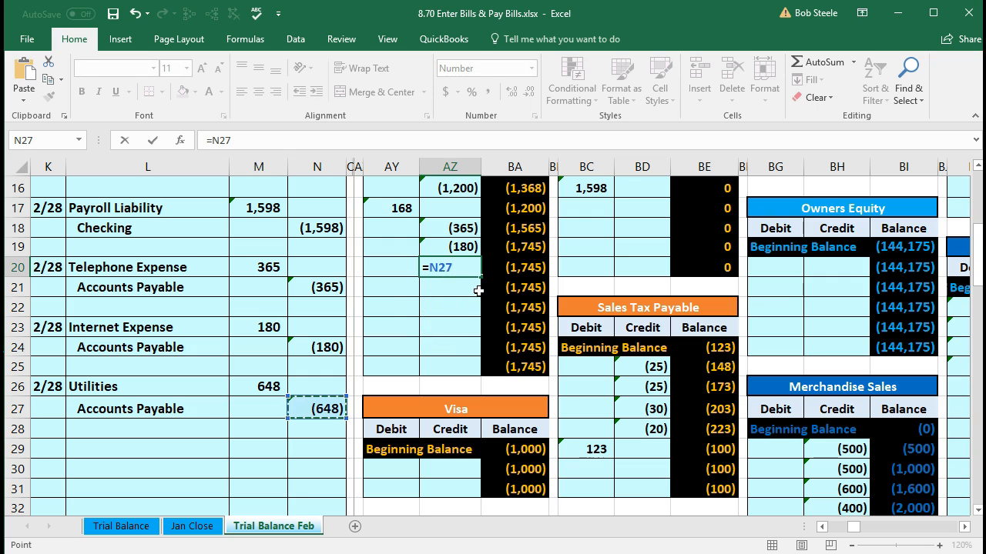
key(Return)
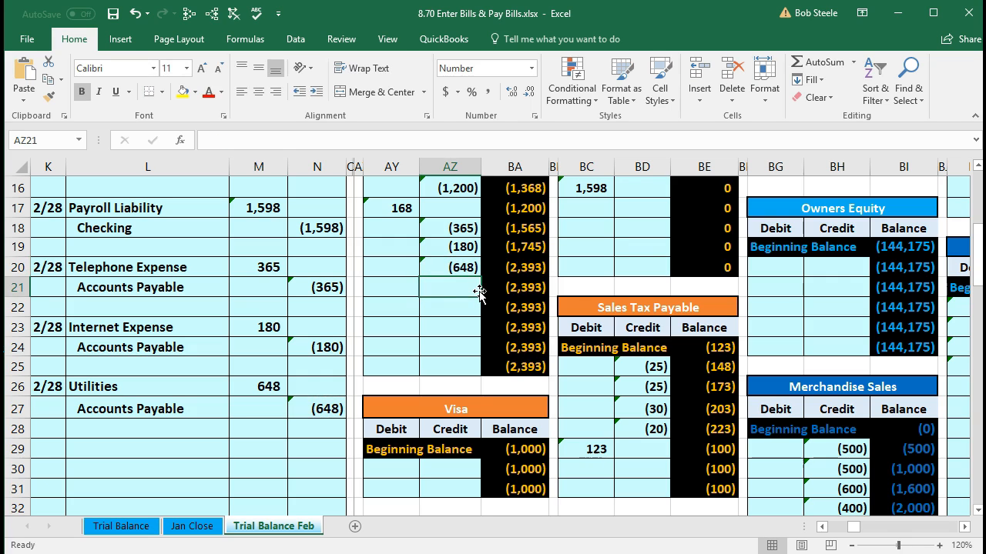
Review the updated Accounts Payable balance in AK13 of the trial balance against the journal credit in L27:N27.
key(Left)
key(Left)
key(Left)
key(Left)
key(Left)
key(Left)
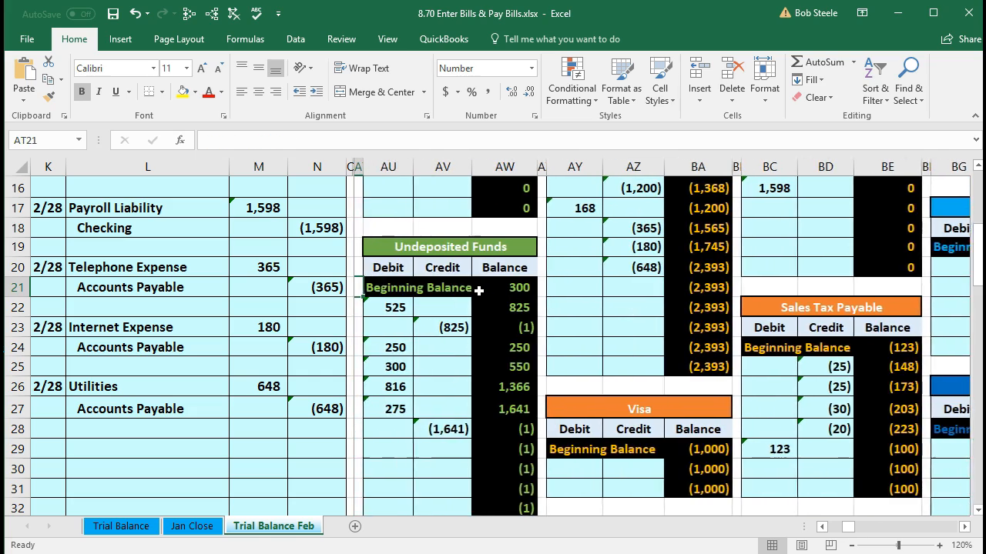
key(Left)
key(Left)
key(Left)
key(Left)
key(Left)
key(Left)
key(Left)
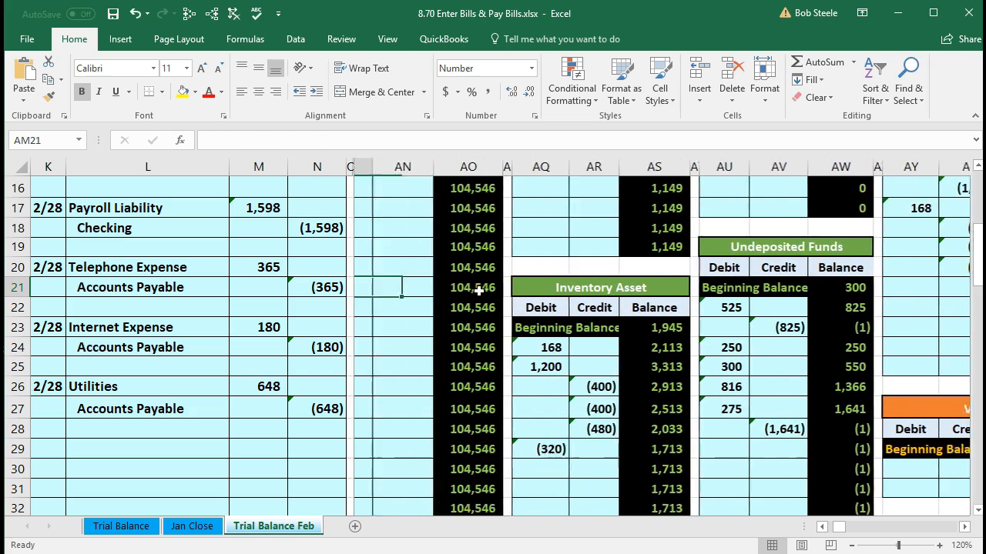
key(Left)
key(Left)
key(Left)
key(Left)
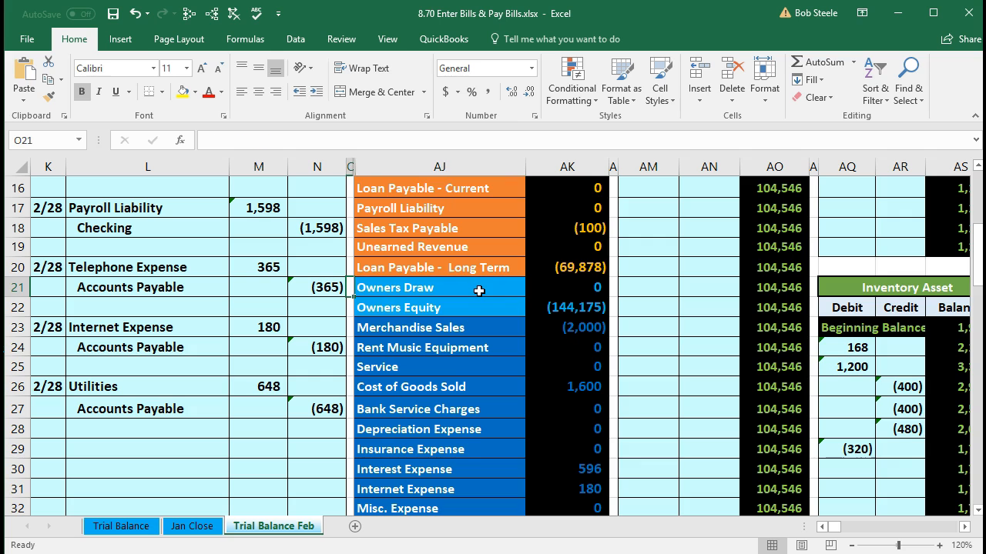
scroll(479, 290, up, 2)
click(558, 245)
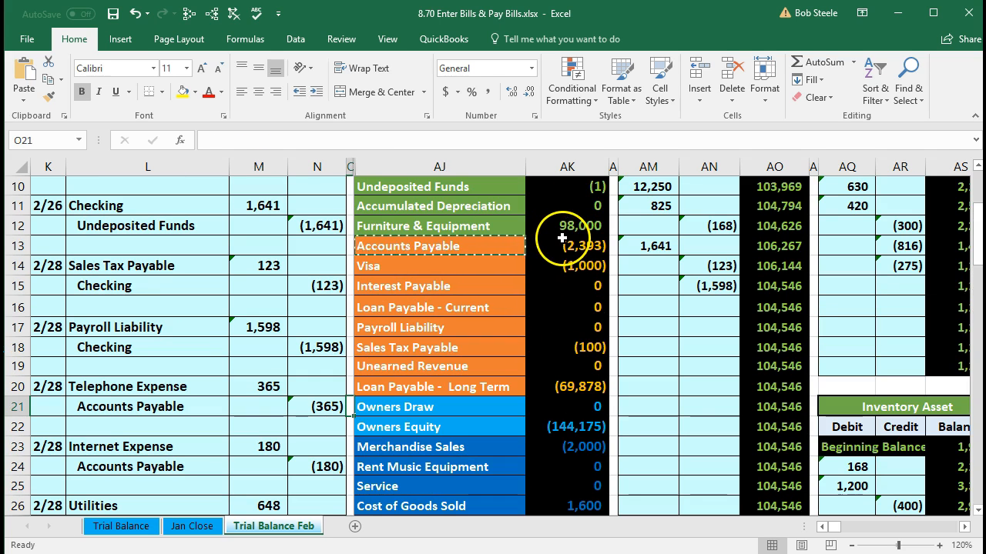
click(526, 287)
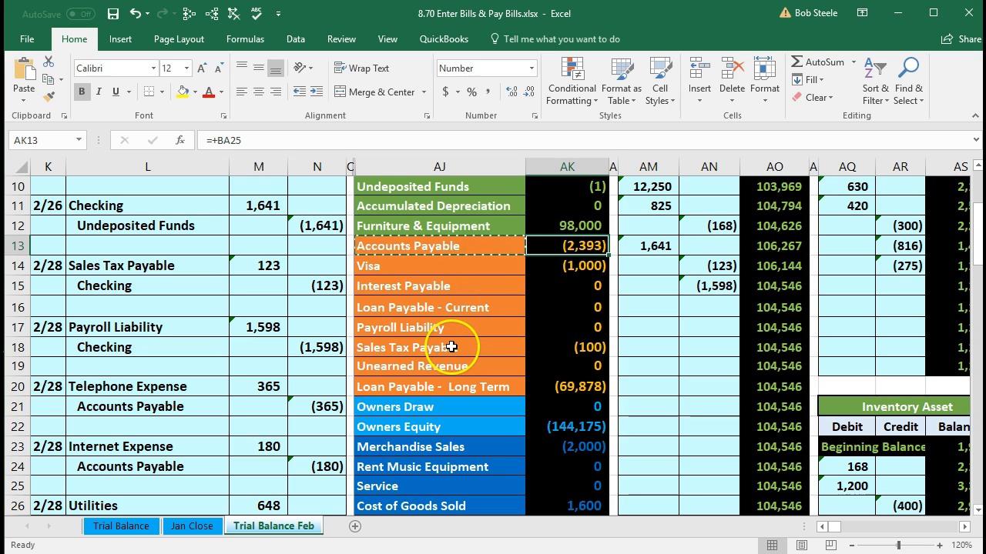
scroll(433, 341, down, 3)
drag(205, 348, 303, 348)
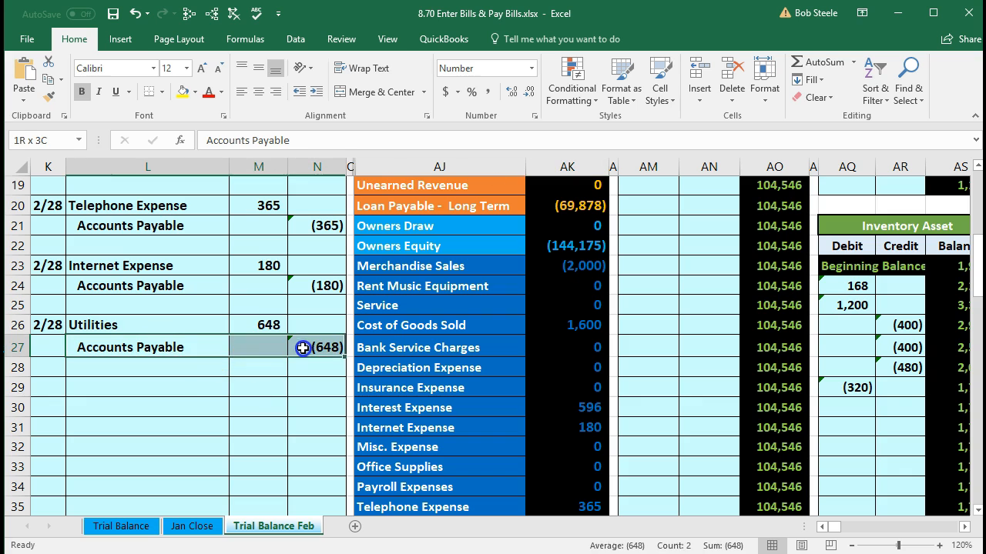
scroll(326, 391, up, 4)
drag(431, 305, 547, 303)
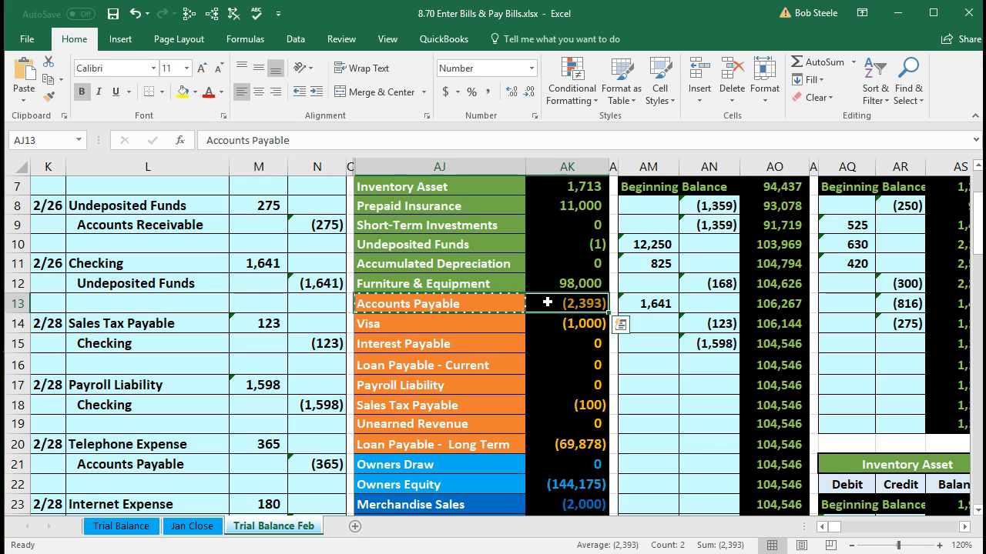
Go to the Accounts Payable Subsidiary Ledger and review its total in DE3 and the vendor accounts below it.
click(511, 304)
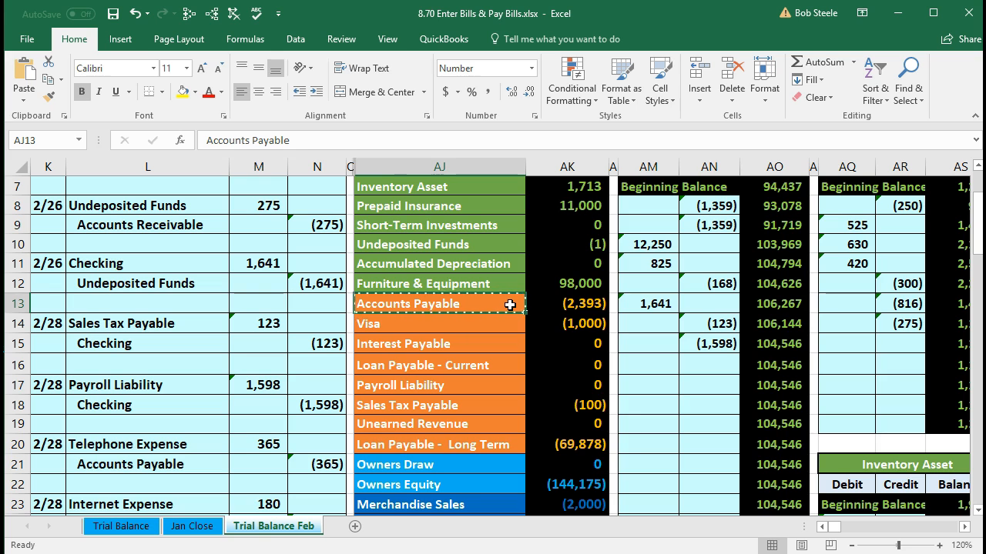
key(Right)
key(Right)
key(Right)
key(Right)
key(Right)
key(Right)
key(Right)
key(Right)
key(Right)
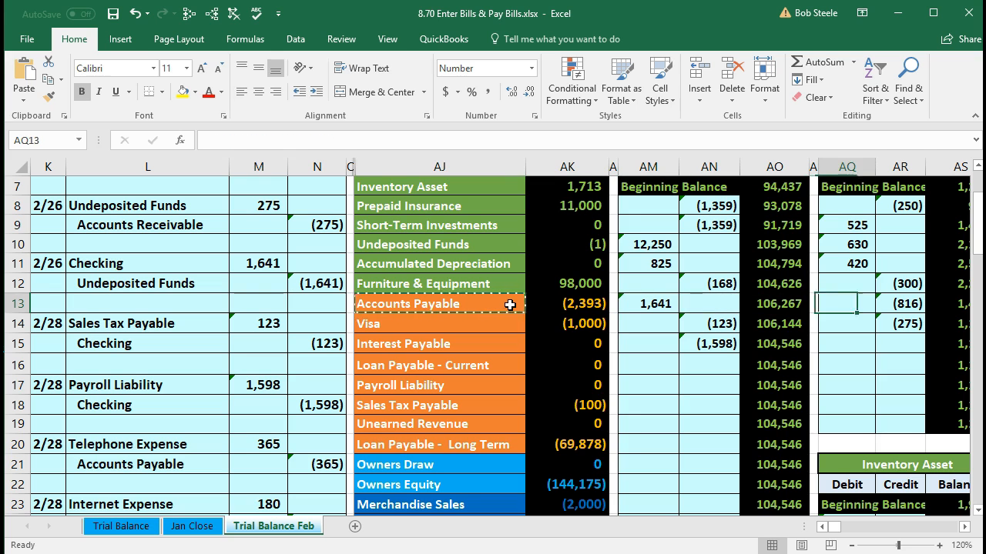
key(Right)
key(Right)
key(Right)
key(Right)
key(Right)
key(Right)
key(Right)
key(Right)
key(Right)
key(Right)
key(Right)
key(Right)
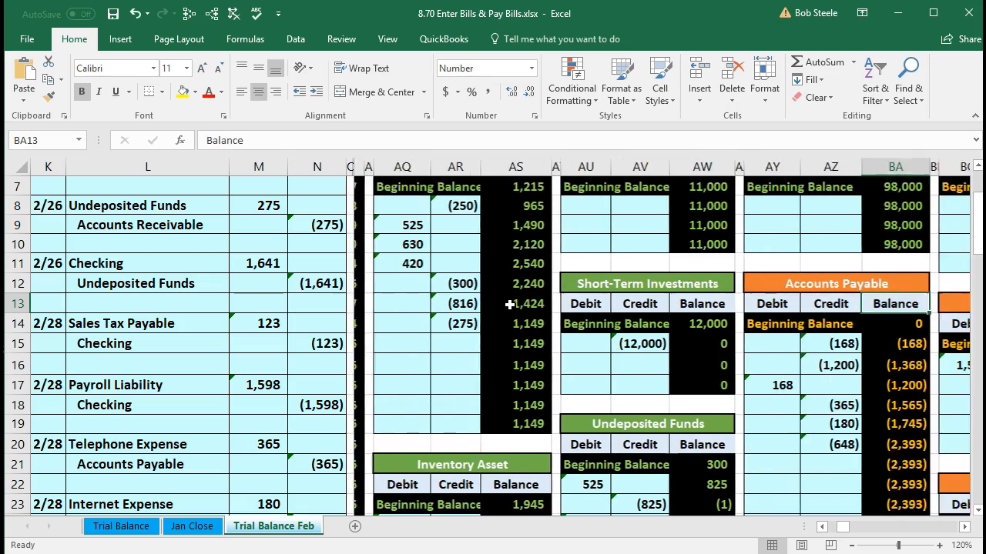
key(Right)
key(Right)
key(Right)
key(Right)
key(Right)
key(Right)
key(Right)
key(Right)
key(Right)
key(Right)
key(Right)
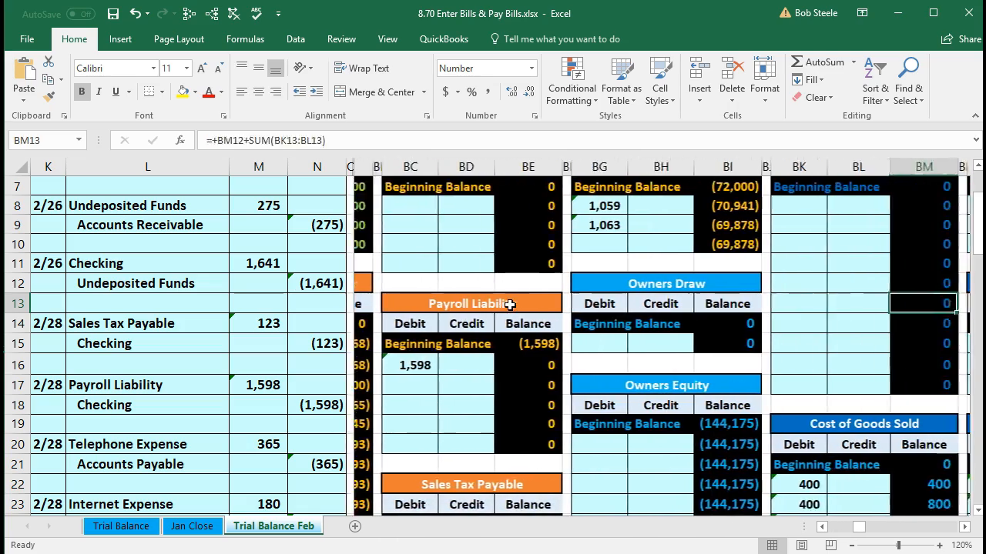
key(Right)
key(Right)
key(Right)
key(Right)
key(Right)
key(Right)
key(Right)
key(Right)
key(Right)
key(Right)
key(Right)
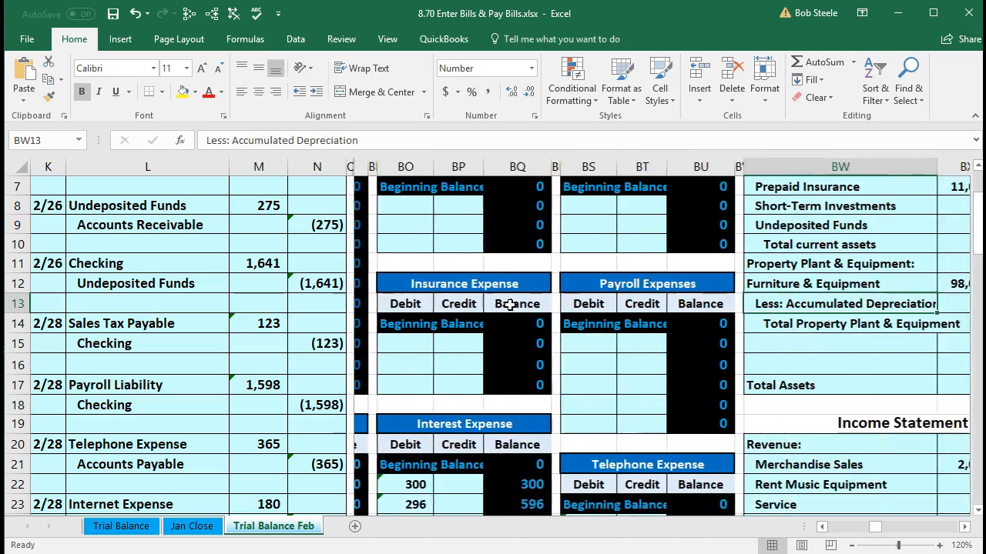
key(Right)
key(Right)
key(Right)
key(Right)
key(Right)
key(Right)
key(Right)
key(Right)
key(Right)
key(Right)
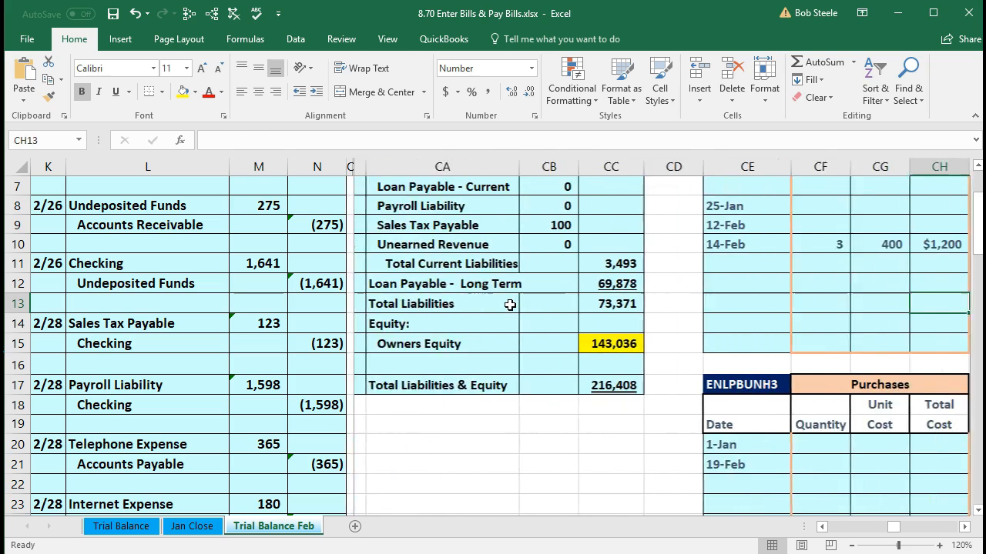
key(Right)
key(Right)
key(Right)
key(Right)
key(Right)
key(Right)
key(Right)
key(Right)
key(Right)
key(Right)
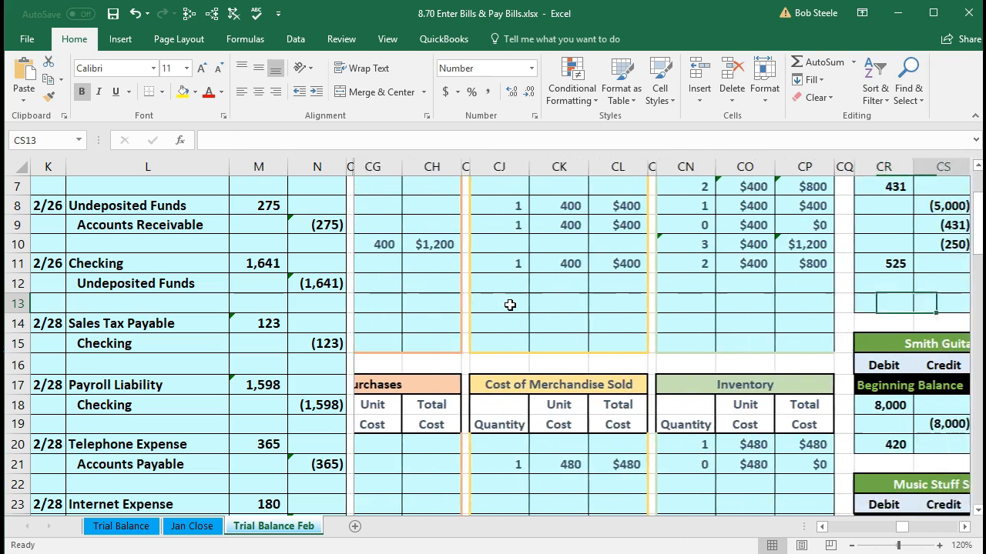
key(Right)
key(Right)
key(Right)
key(Right)
key(Right)
key(Right)
key(Right)
key(Right)
key(Right)
key(Right)
key(Right)
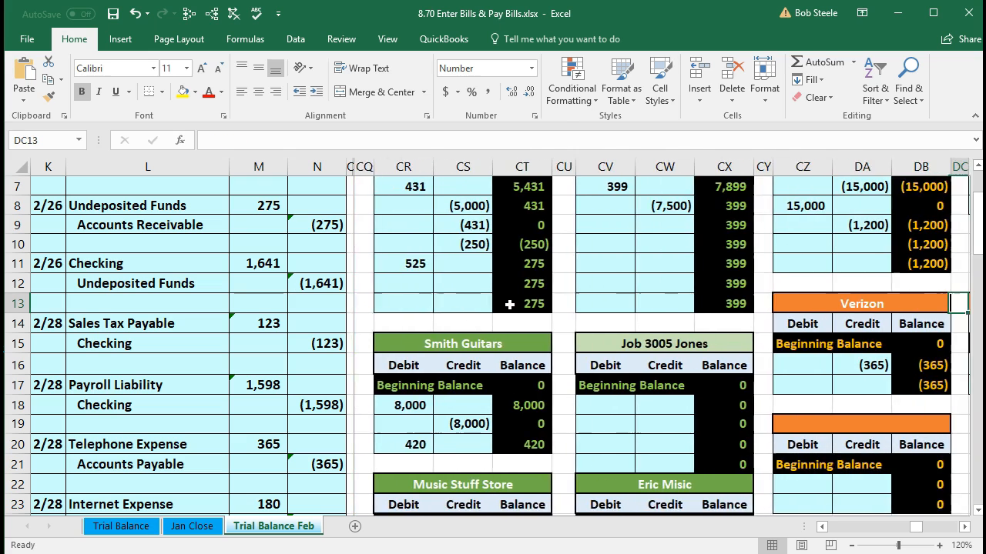
key(Right)
key(Right)
key(Right)
key(Right)
key(Left)
key(Left)
key(Left)
key(Left)
key(Left)
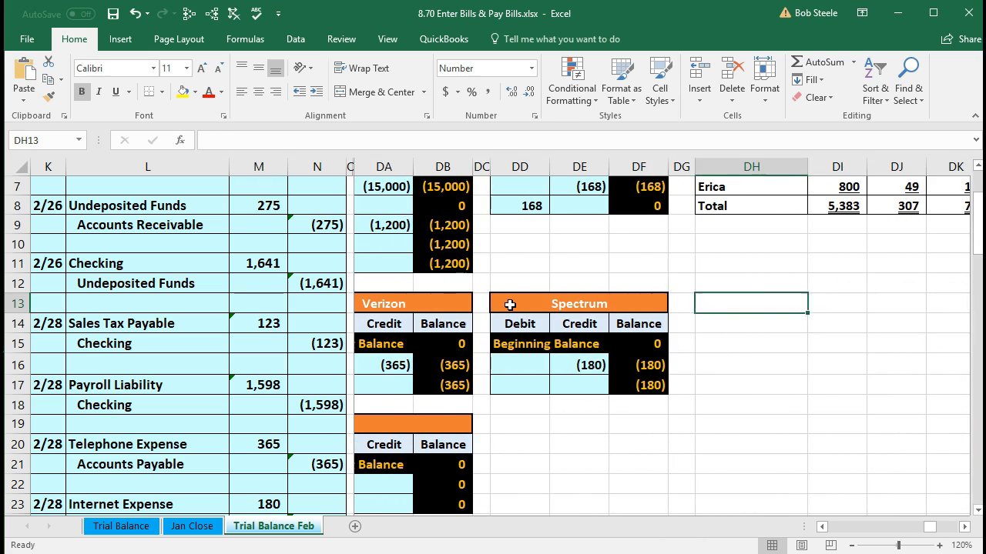
key(Left)
key(Left)
key(Left)
key(Left)
key(Left)
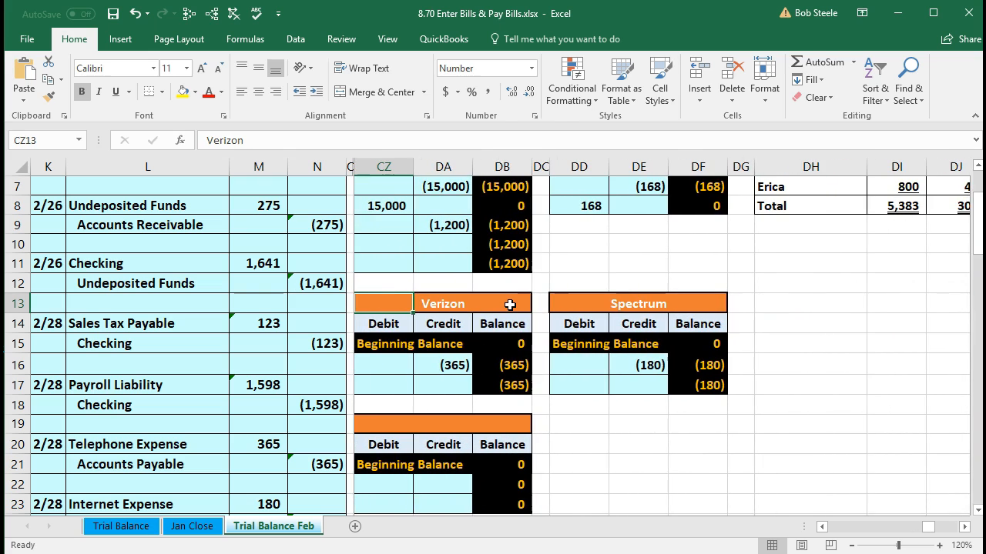
scroll(462, 292, up, 2)
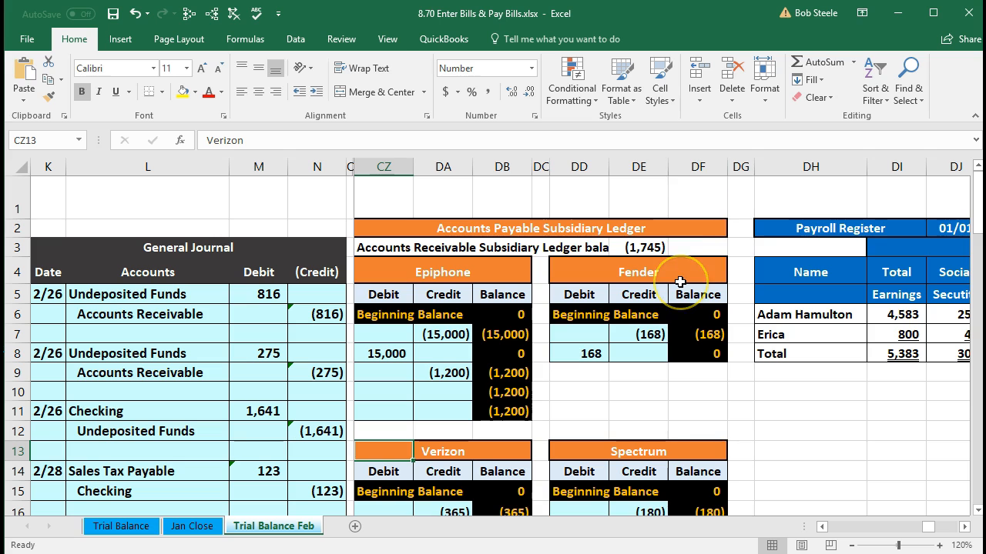
scroll(681, 282, down, 3)
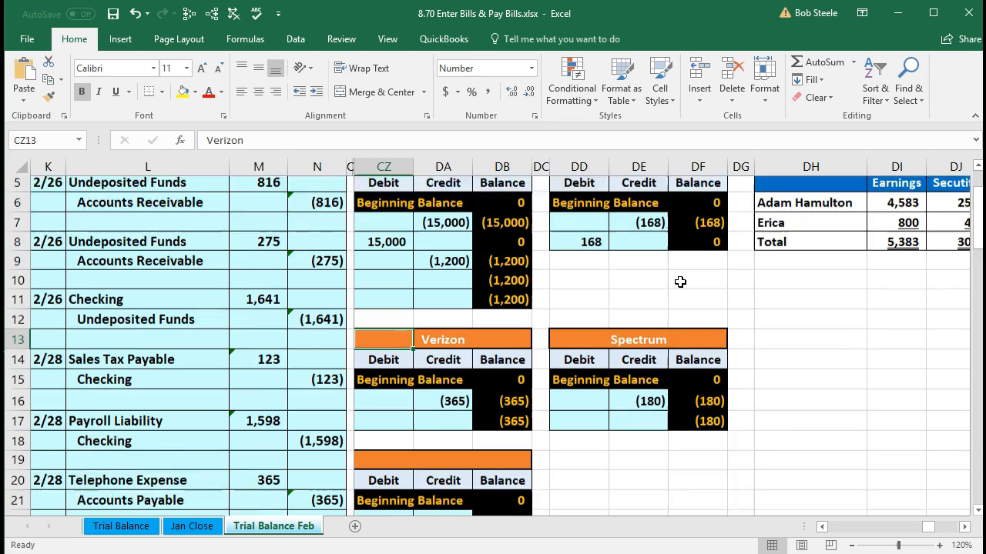
Name the empty vendor account in CZ19 of the Accounts Payable Subsidiary Ledger Edison.
click(391, 366)
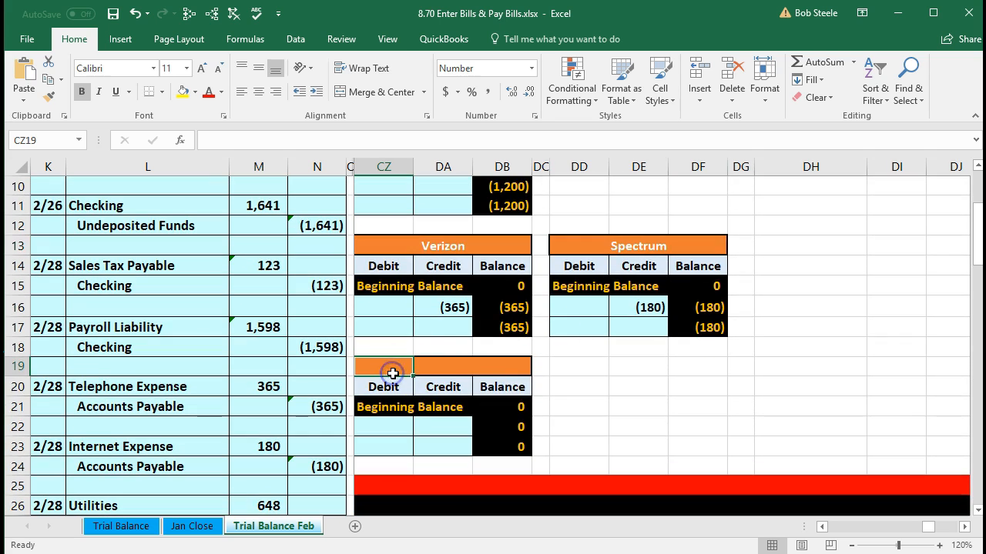
text(Edison)
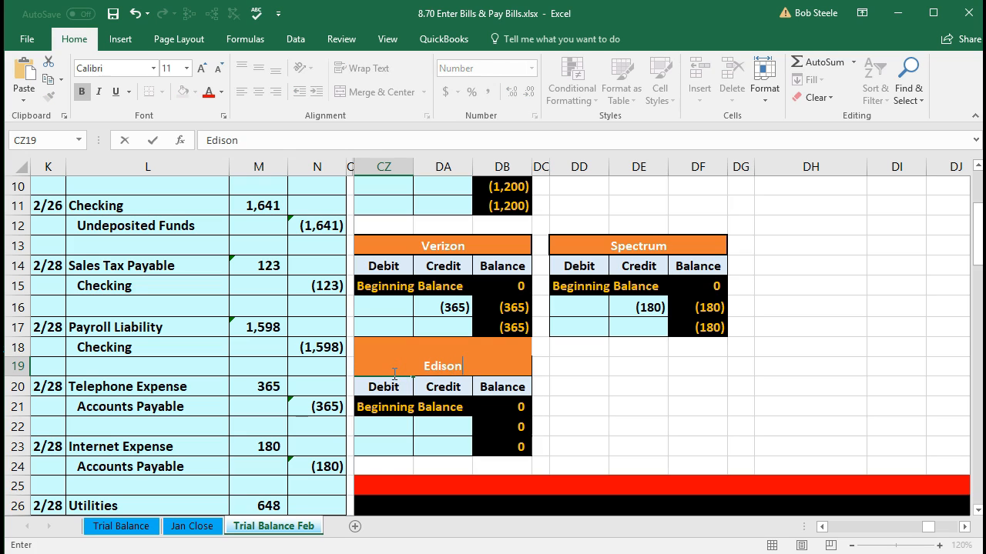
key(Return)
Post the utilities bill's credit to the Edison vendor account by entering =N27 in DA22.
key(Return)
key(Return)
key(Right)
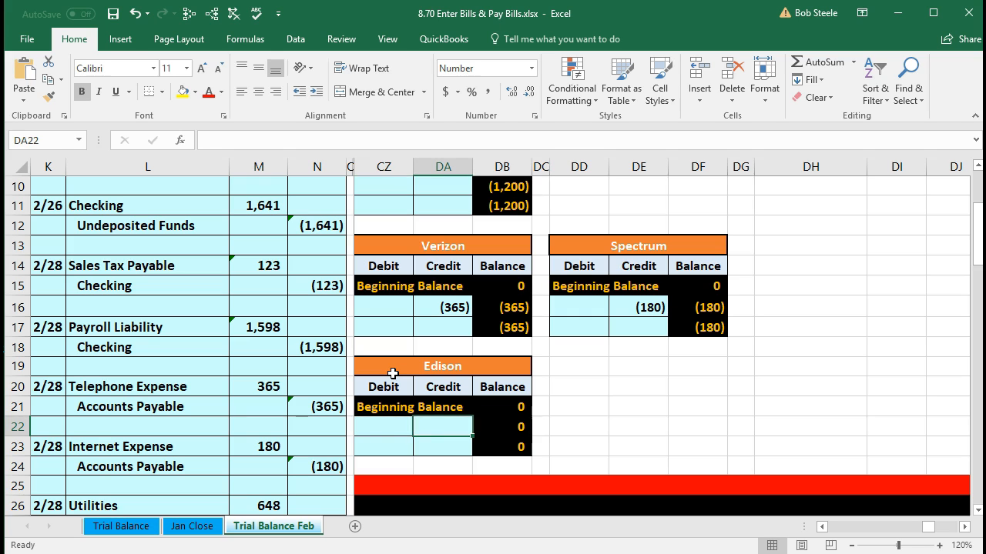
scroll(393, 373, down, 2)
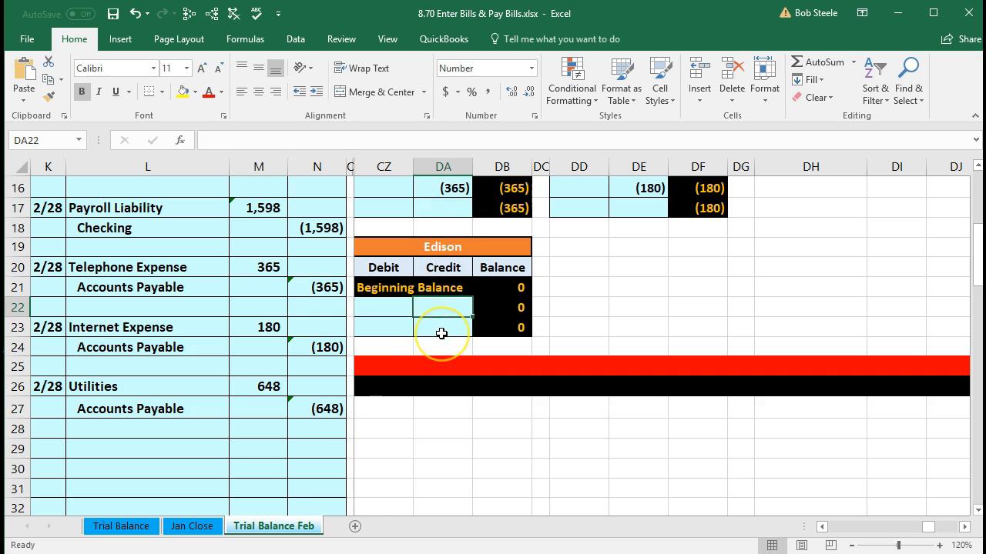
text(=)
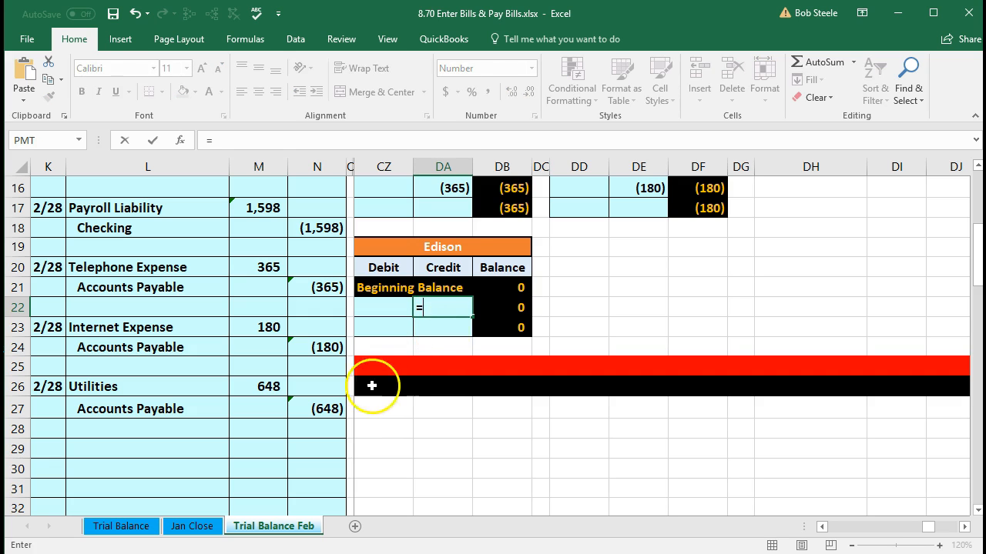
click(327, 409)
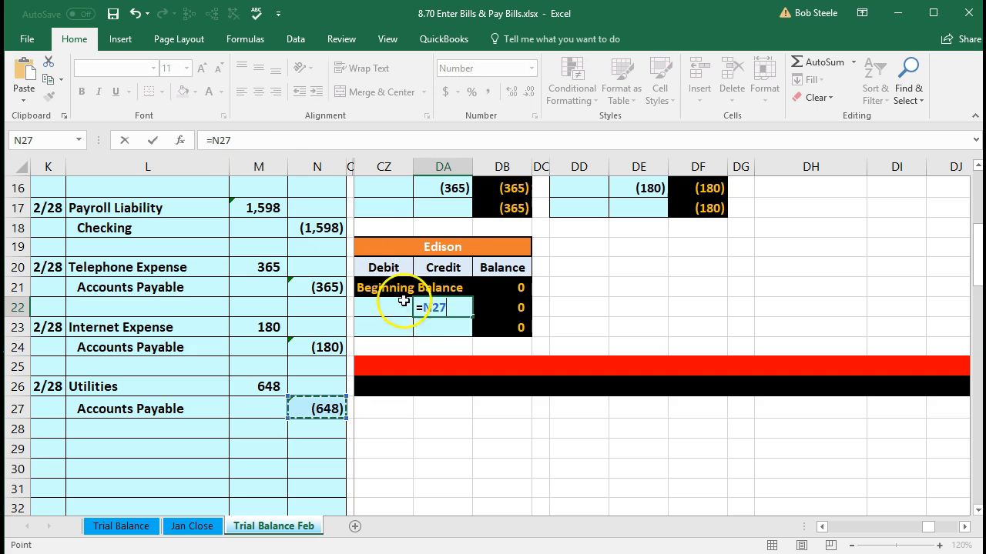
key(Return)
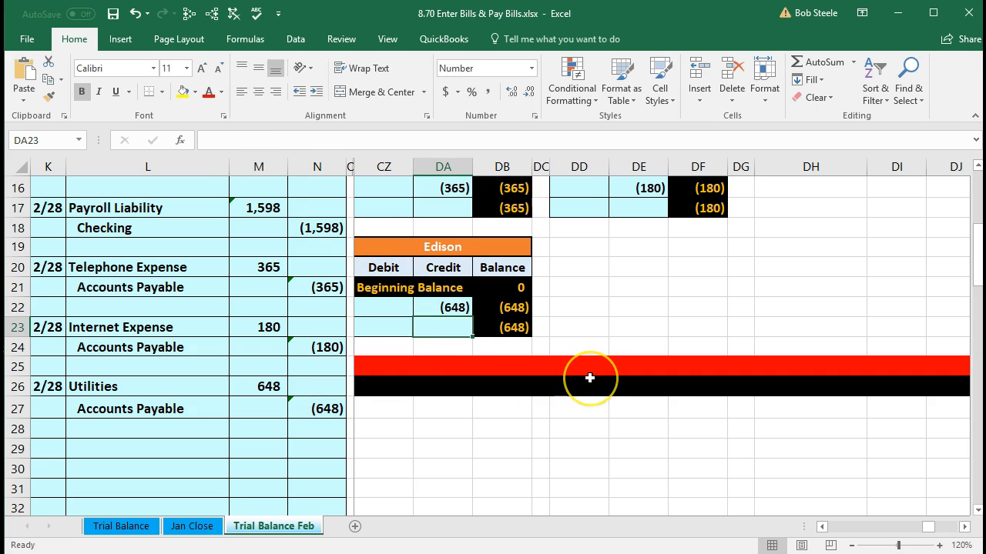
Check that the subsidiary ledger total formula in DE3 includes every vendor's ending balance, and review the total.
scroll(589, 378, up, 5)
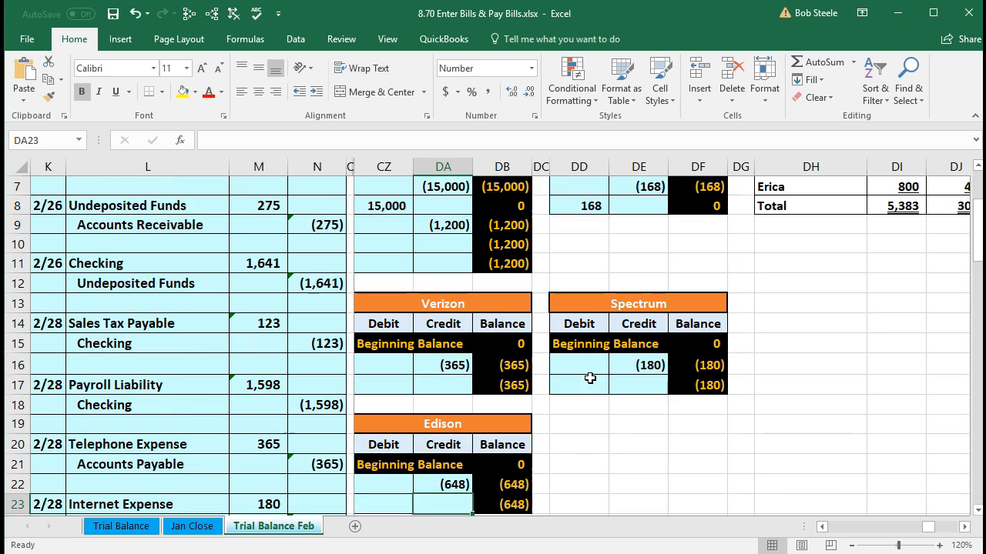
double_click(644, 247)
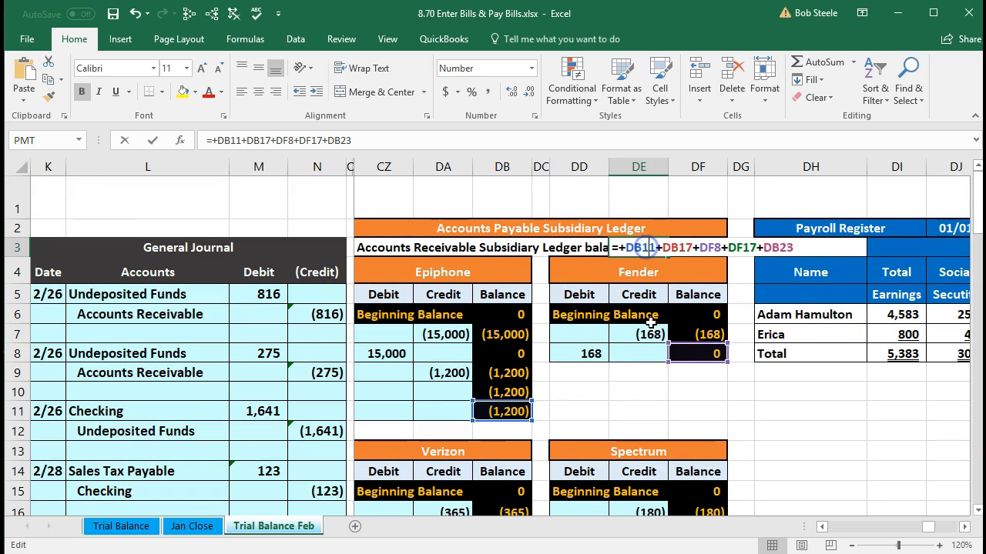
scroll(599, 378, down, 4)
scroll(600, 380, up, 4)
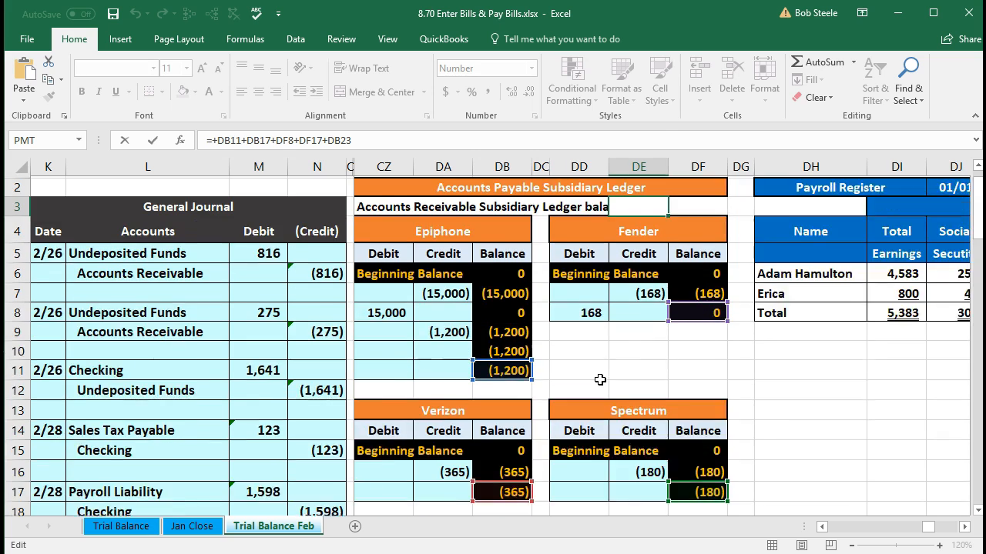
key(Return)
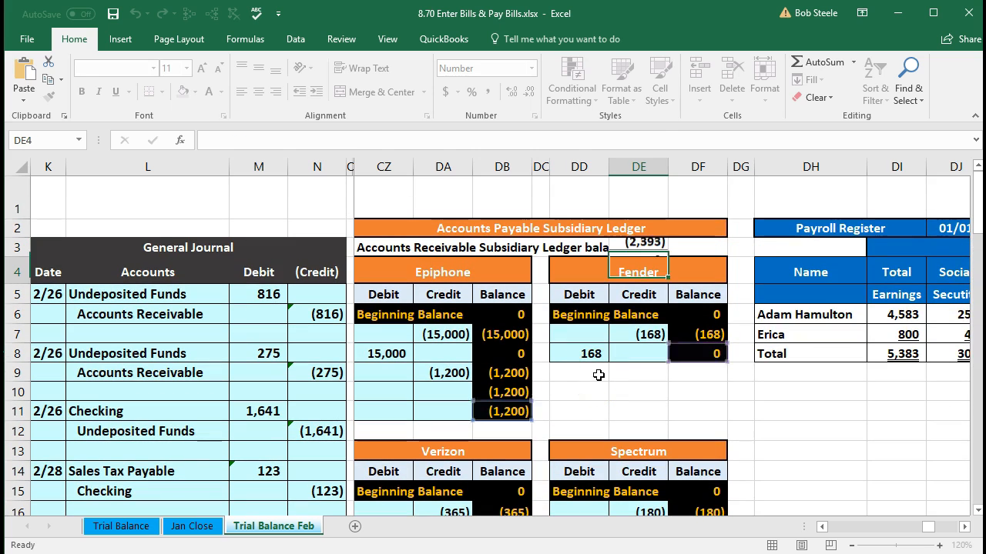
click(636, 247)
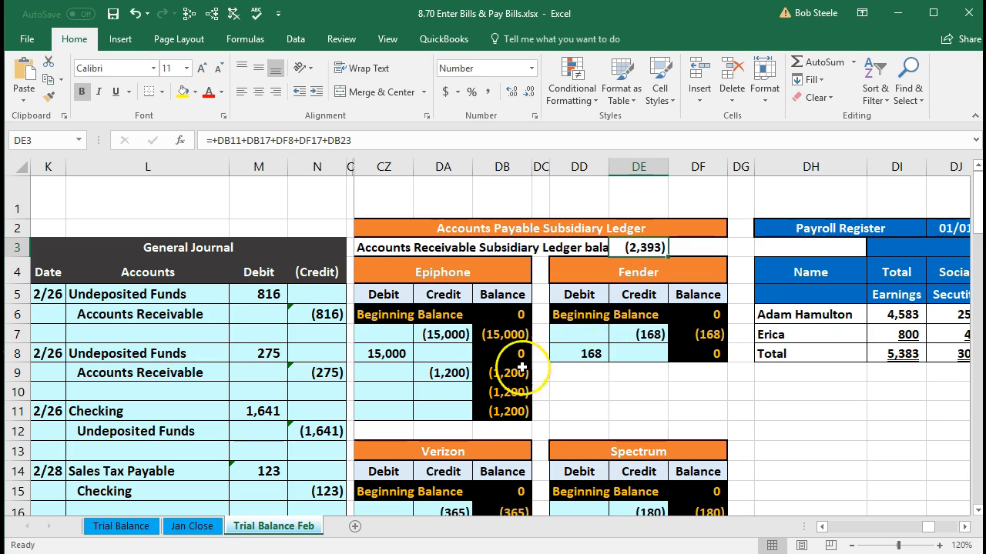
click(331, 333)
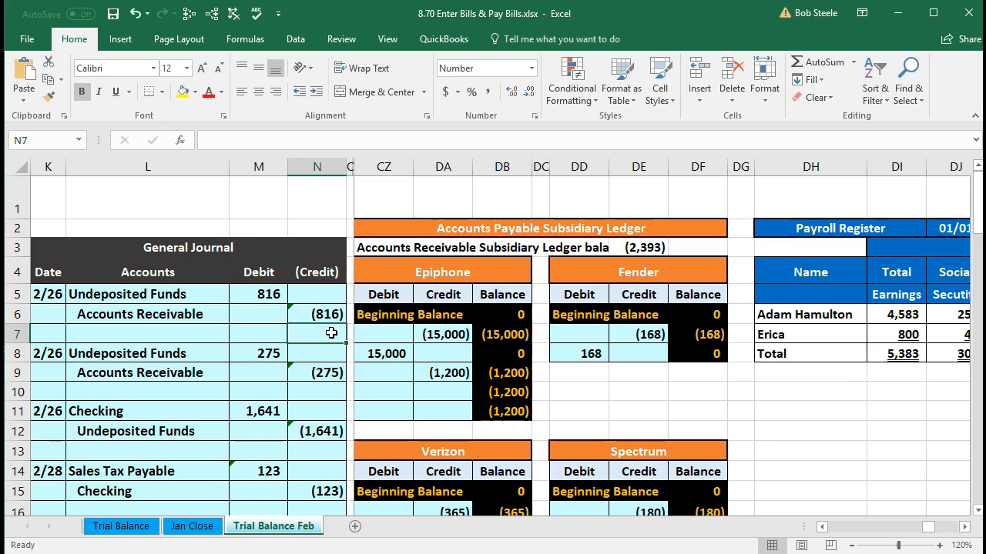
Examine the Accounts Payable balance and the other account balances in the February trial balance.
key(Right)
key(Right)
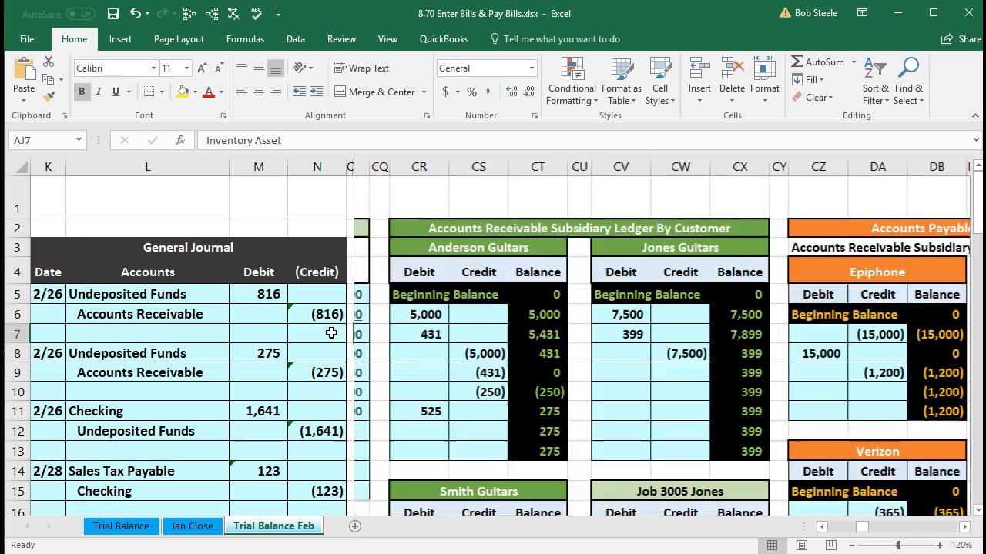
key(Right)
key(Down)
key(Down)
key(Down)
key(Down)
key(Down)
key(Down)
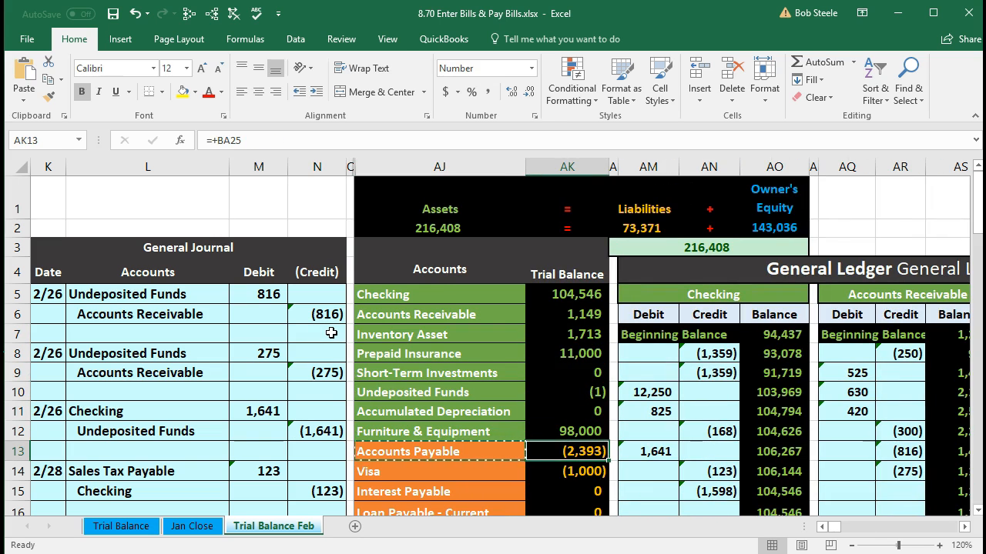
scroll(331, 333, down, 1)
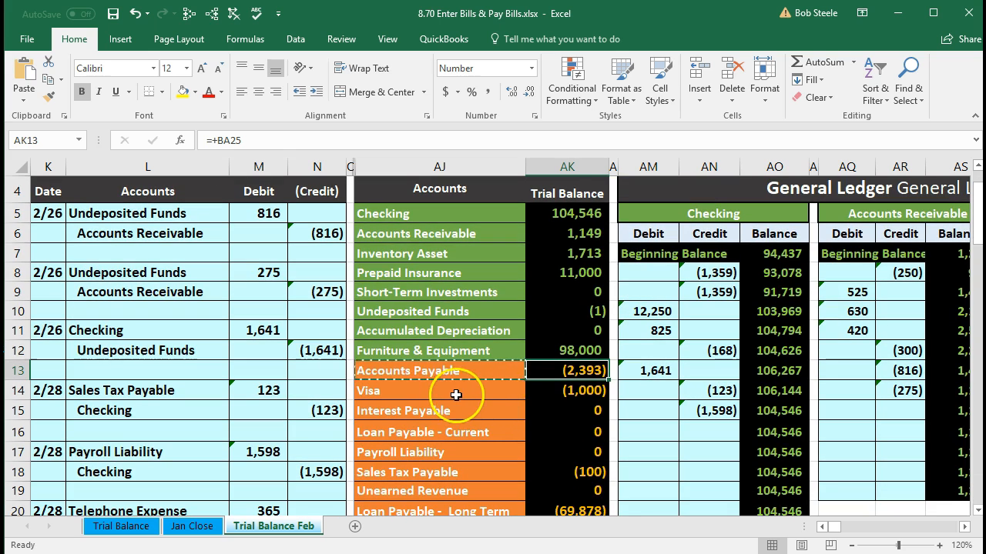
scroll(438, 396, down, 2)
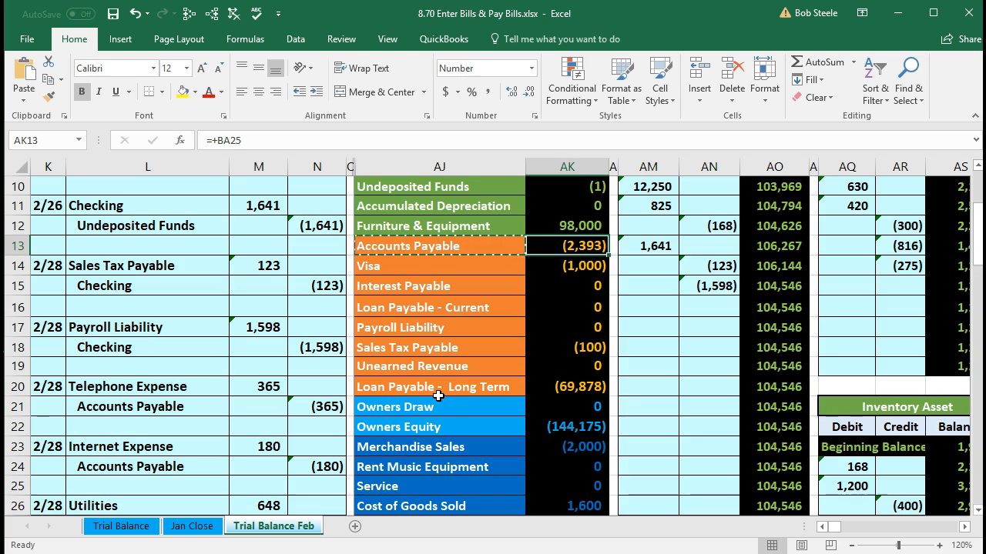
scroll(438, 396, down, 2)
scroll(438, 395, up, 2)
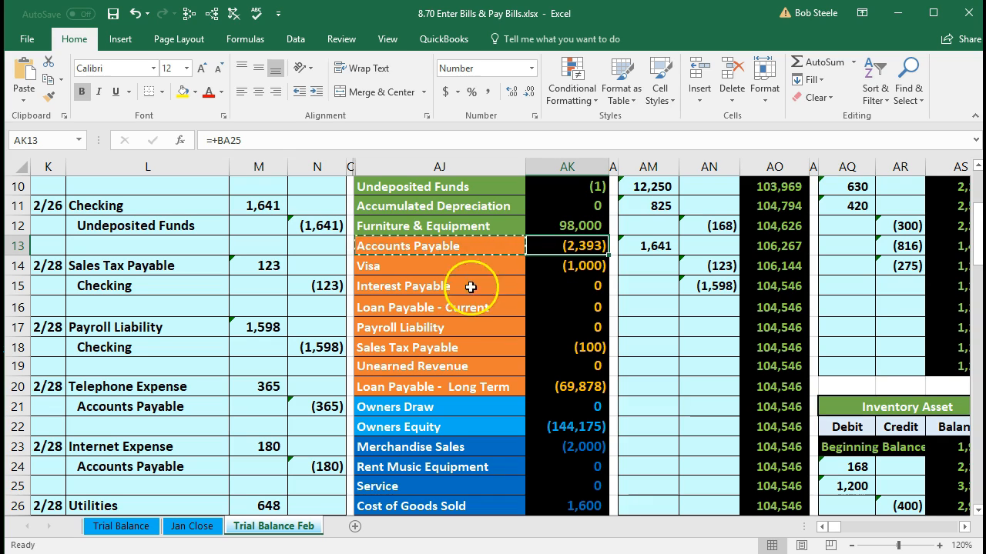
scroll(394, 376, down, 3)
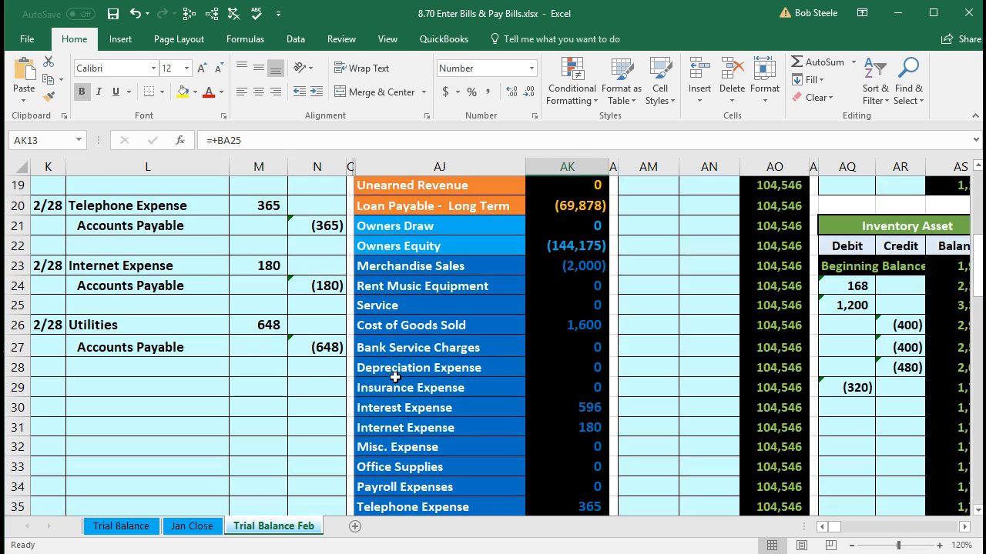
scroll(394, 379, up, 5)
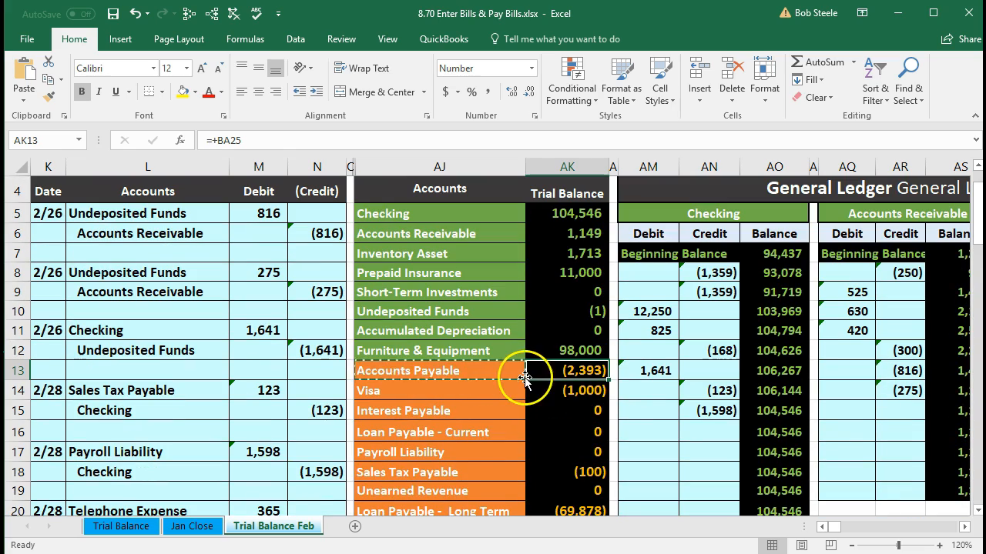
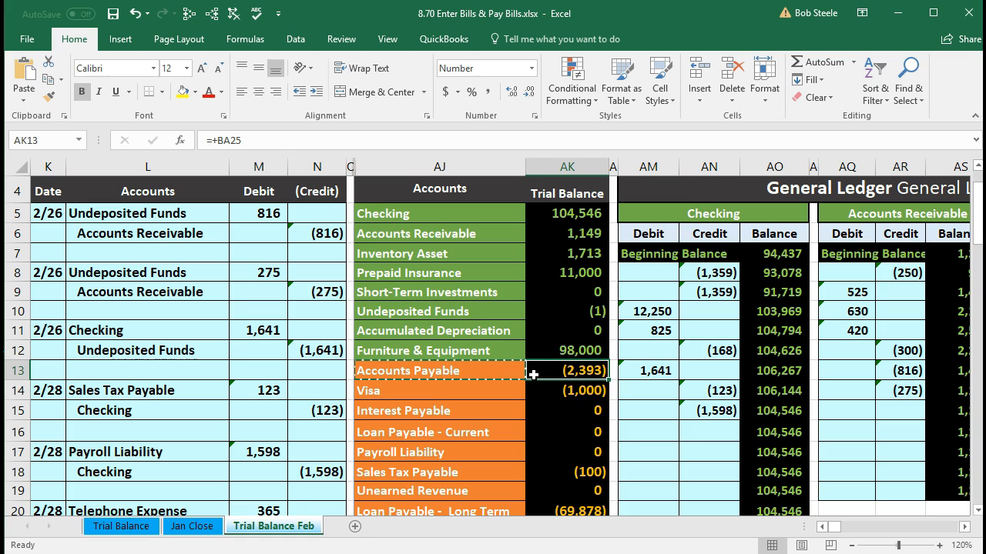
Copy the Checking account name from the trial balance and enter the date 2/28 in K29 for a new journal entry.
click(466, 215)
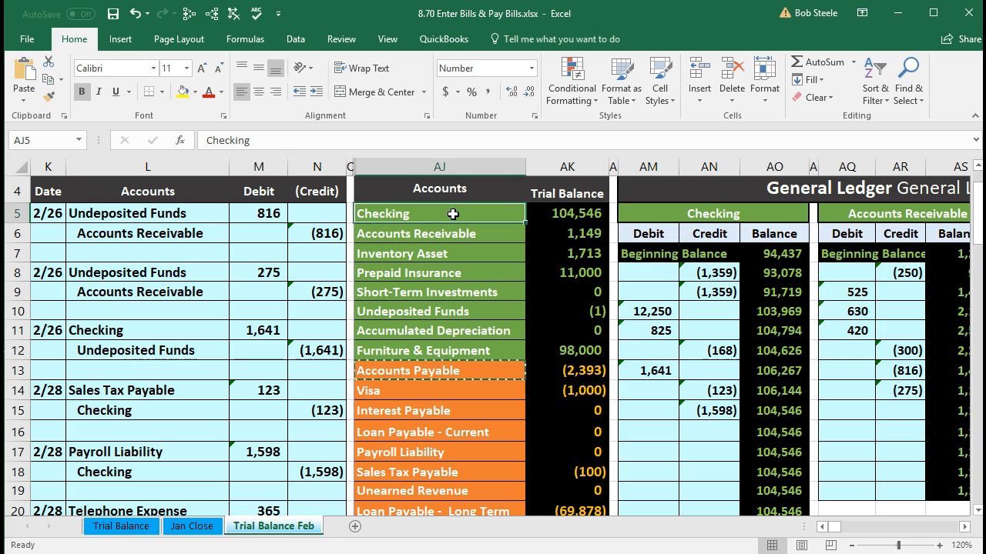
right_click(453, 214)
click(467, 242)
scroll(250, 339, down, 5)
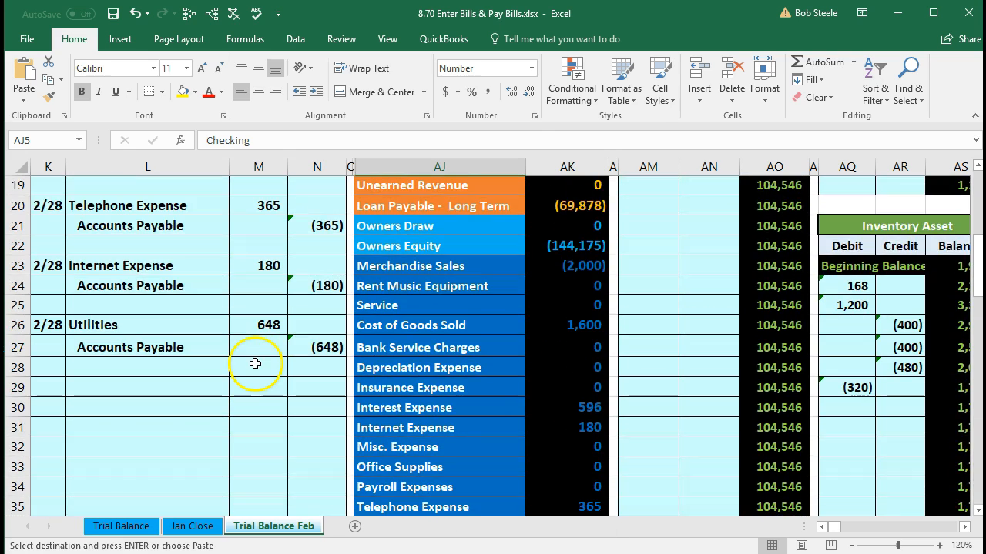
click(51, 388)
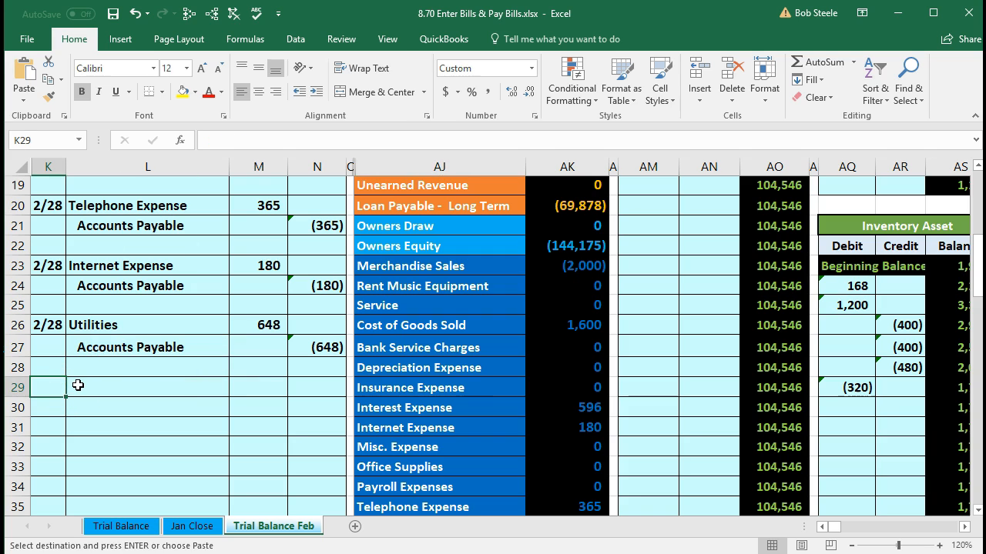
text(2/28)
key(Return)
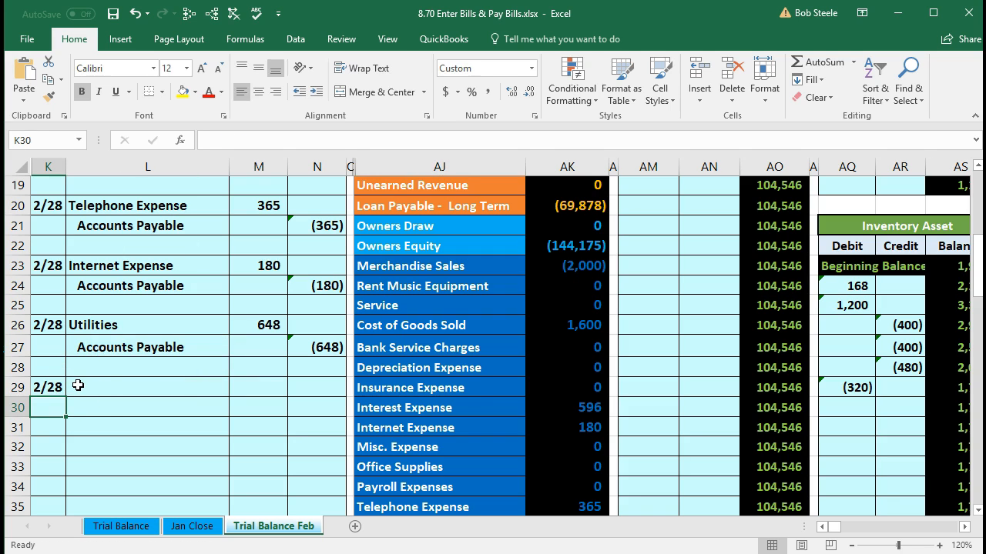
Paste Checking as values only into L30 and indent it as the credit account.
click(80, 406)
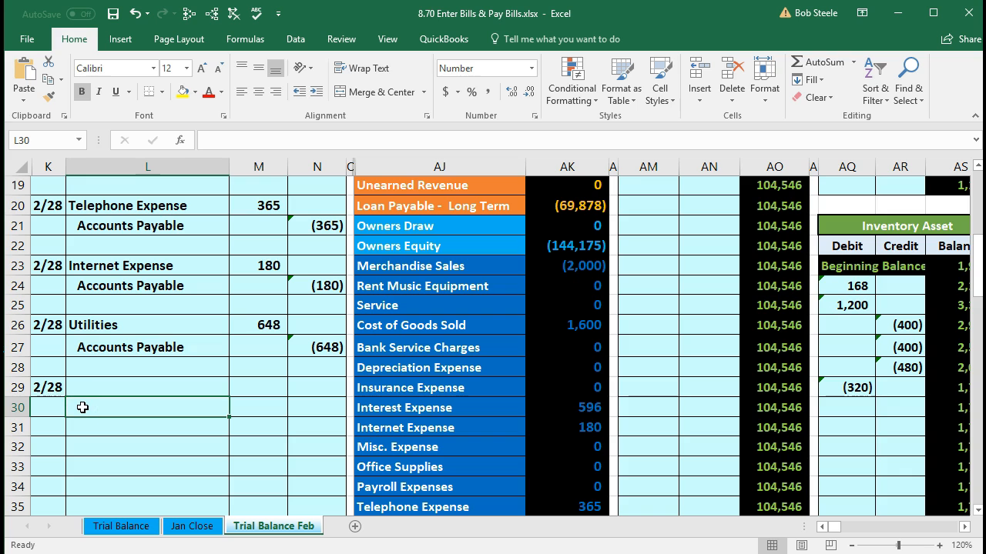
right_click(82, 407)
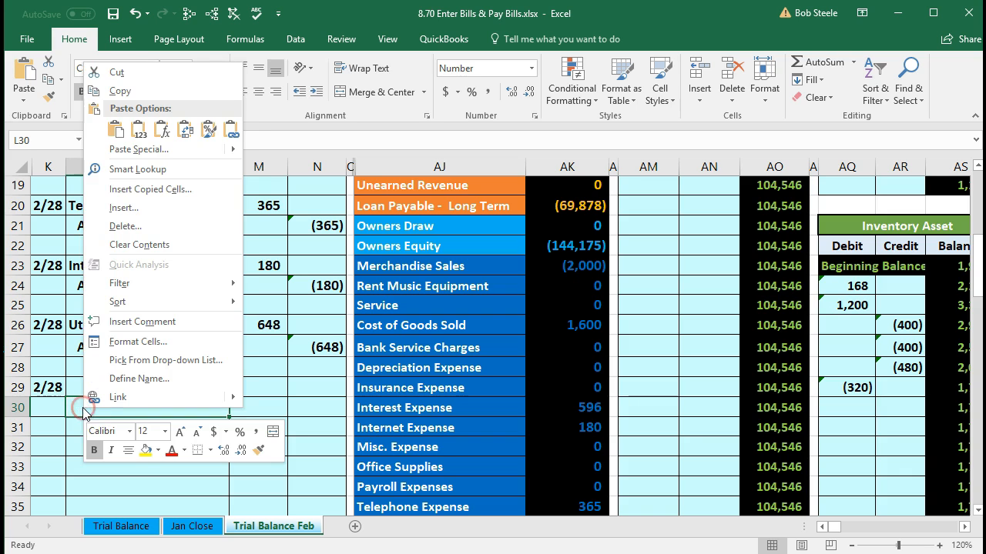
click(139, 129)
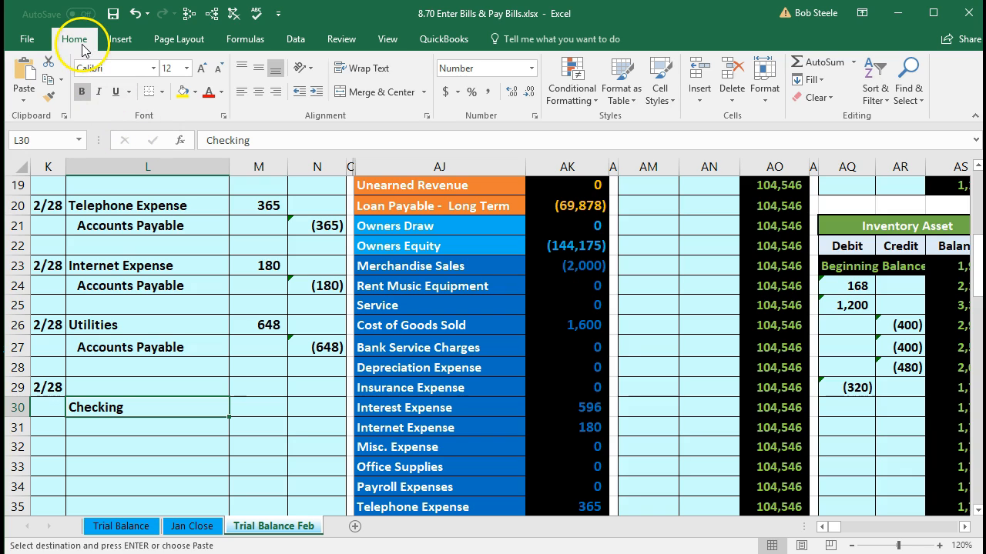
click(316, 93)
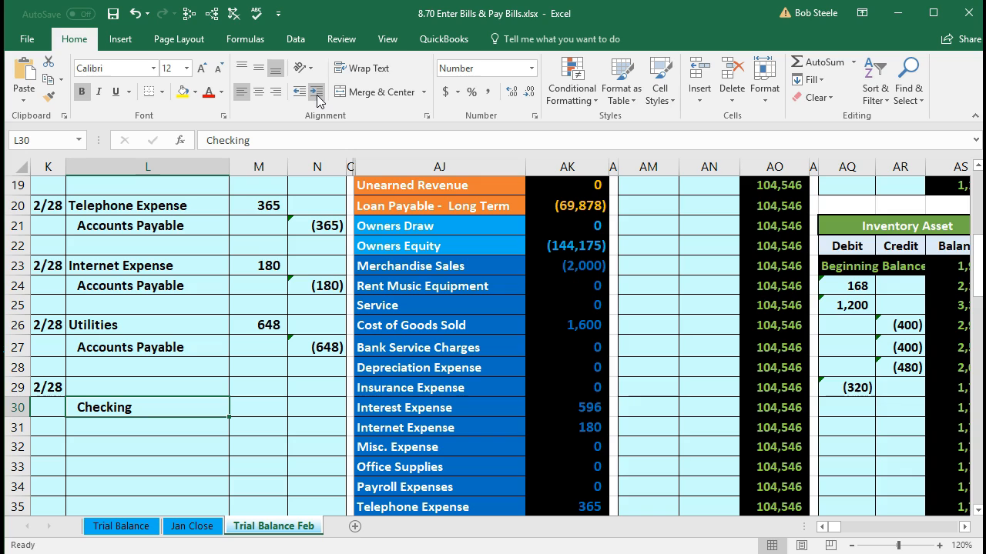
Enter -1193 as the Checking credit in N30.
click(327, 398)
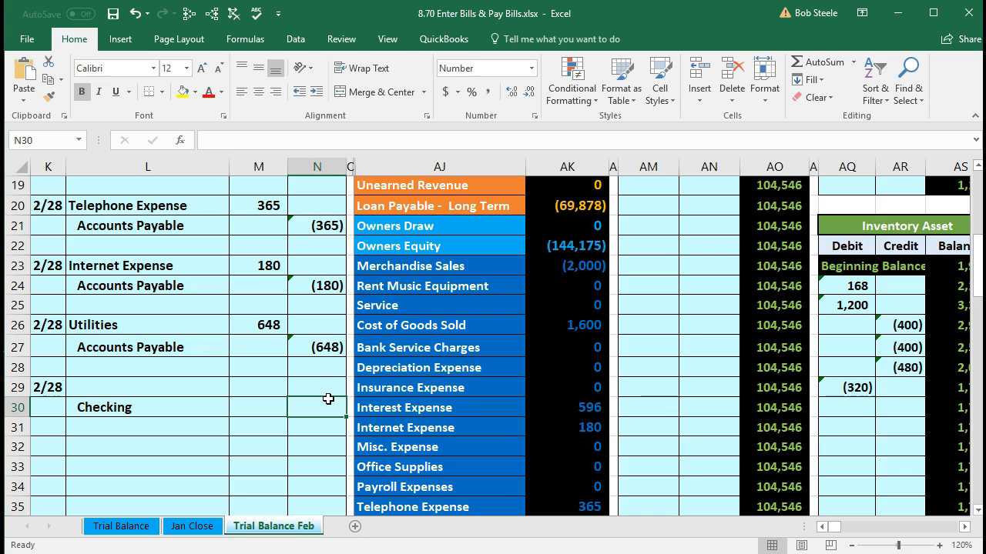
scroll(308, 406, down, 1)
text(-1193)
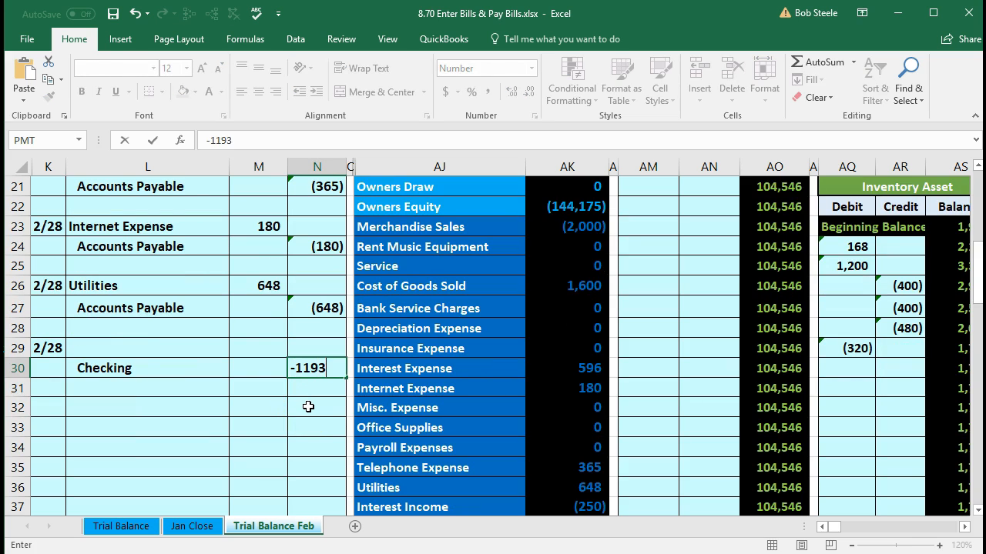
key(Return)
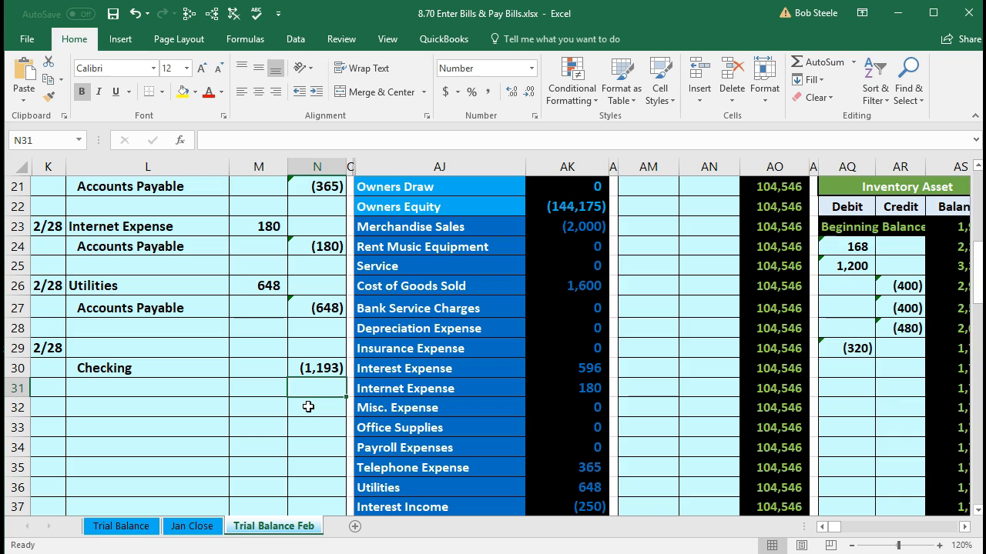
Enter the debit in M29 as a formula that reverses the sign of the Checking credit in N30.
click(262, 347)
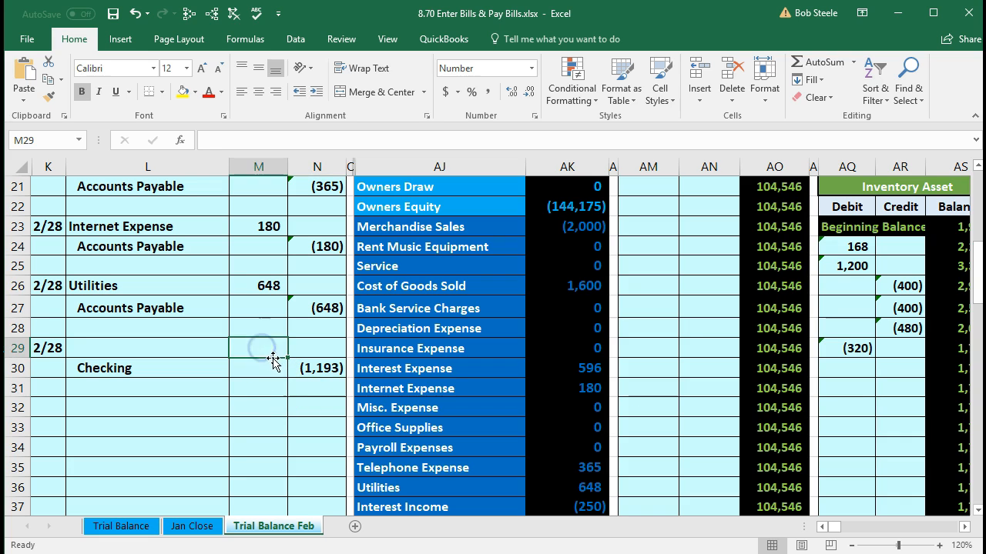
text(=-)
key(Down)
key(Right)
key(Return)
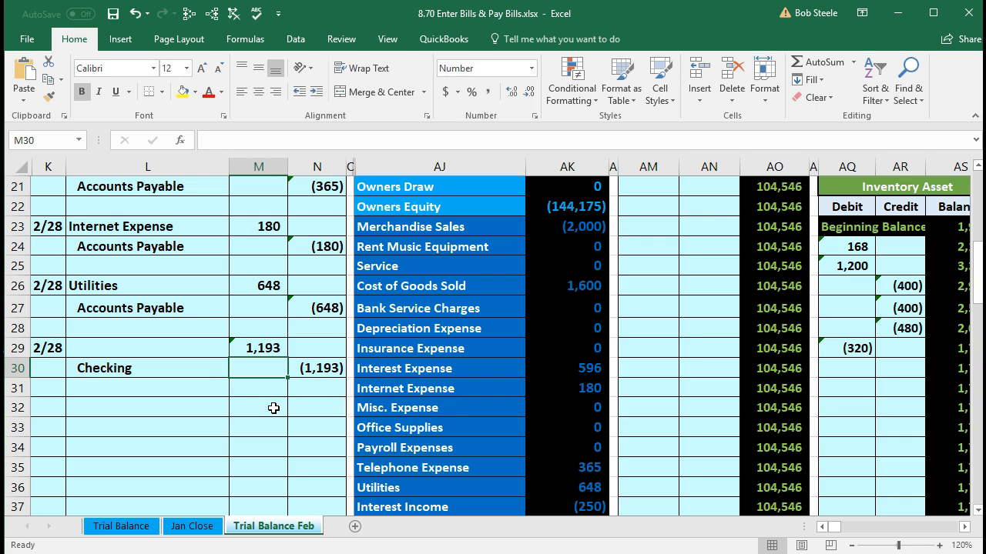
click(321, 439)
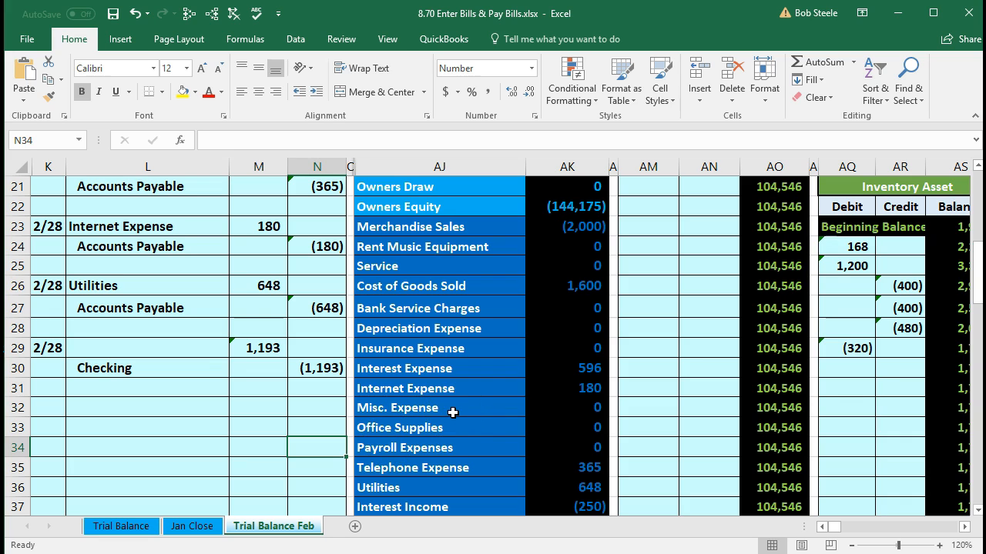
Copy Accounts Payable from the trial balance and paste it as values only into L29 as the debit account.
scroll(378, 396, up, 1)
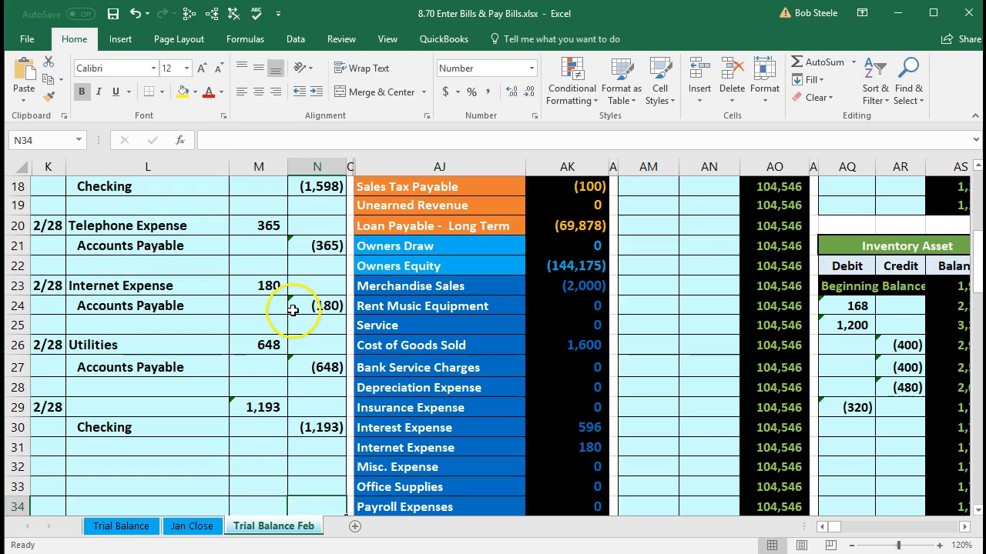
scroll(394, 354, up, 2)
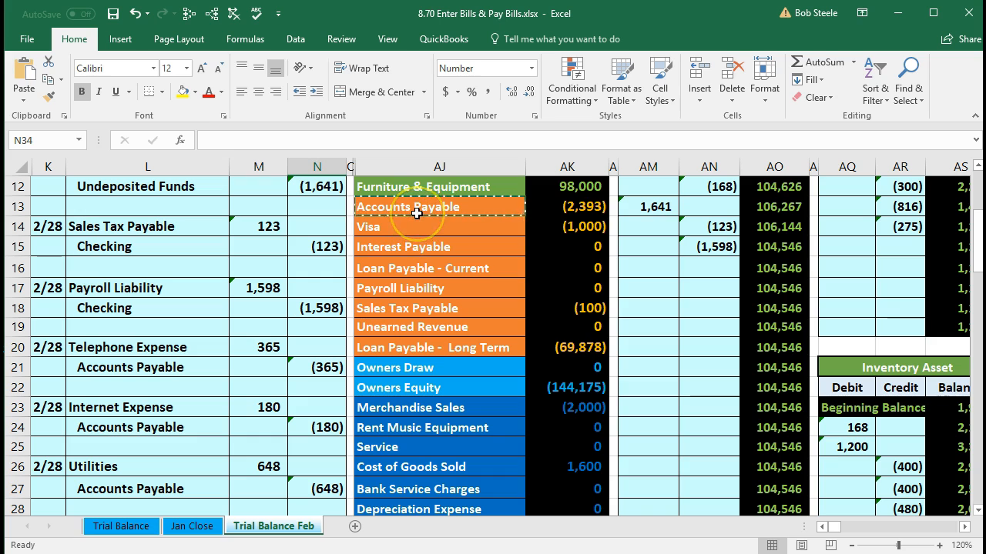
scroll(377, 416, down, 1)
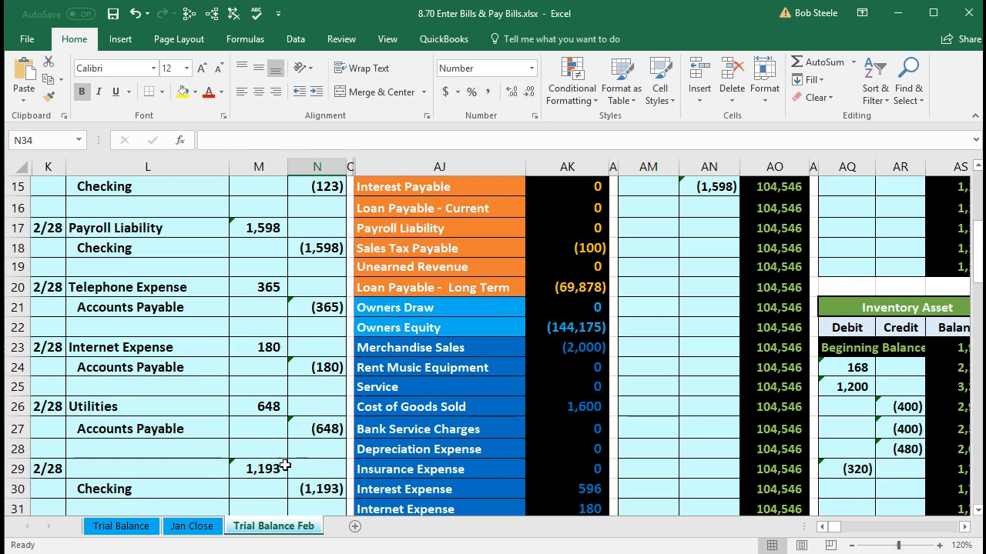
scroll(420, 469, up, 2)
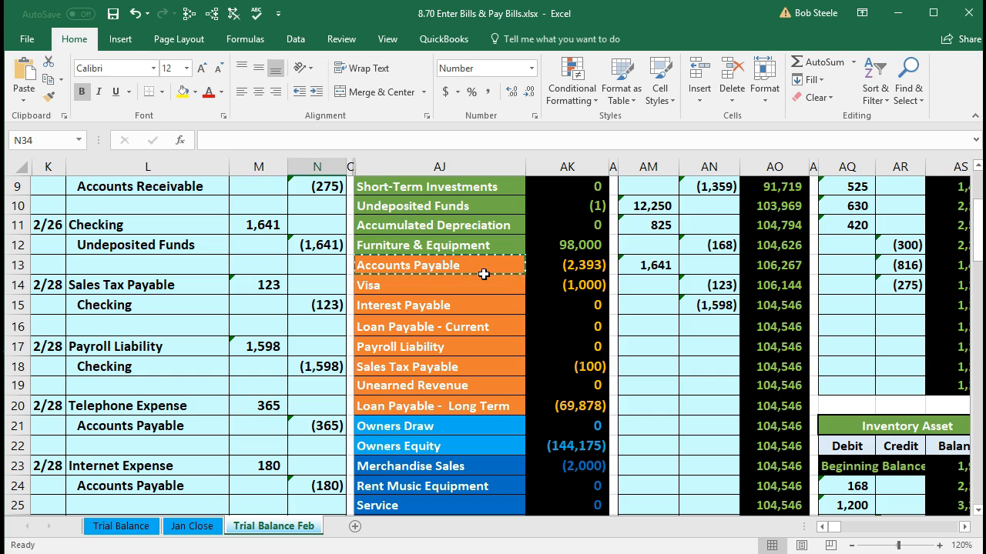
click(484, 266)
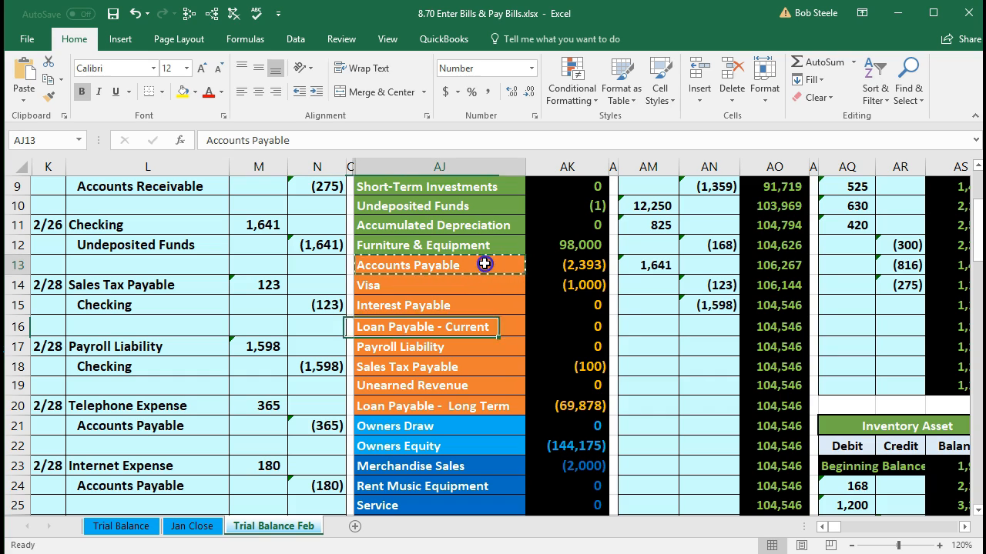
click(533, 265)
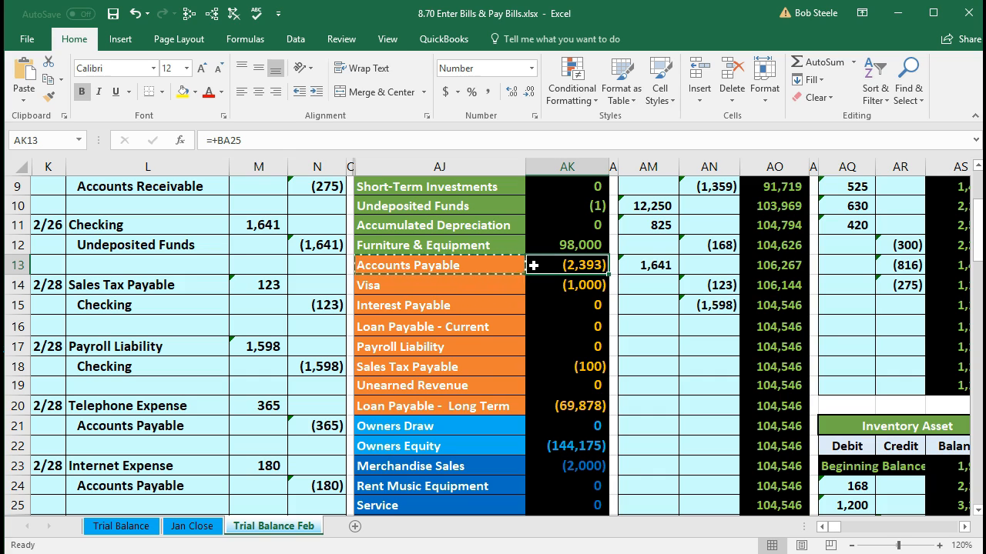
right_click(463, 264)
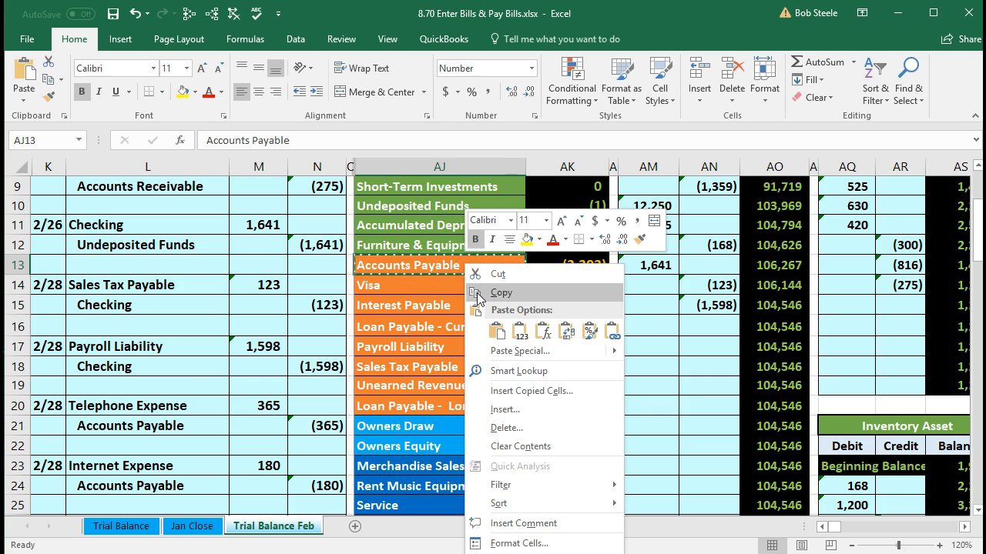
click(481, 289)
scroll(235, 377, down, 1)
scroll(235, 379, down, 2)
click(159, 407)
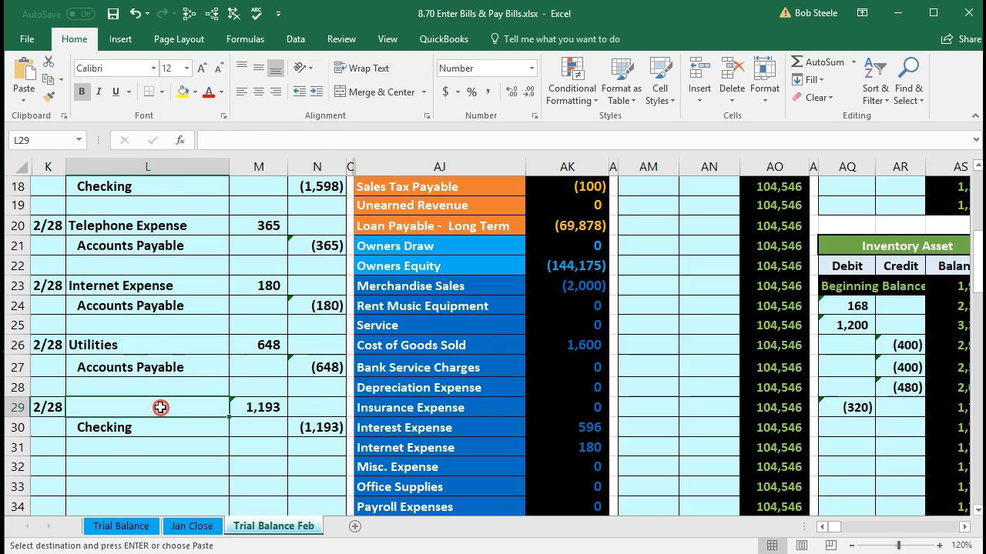
right_click(160, 407)
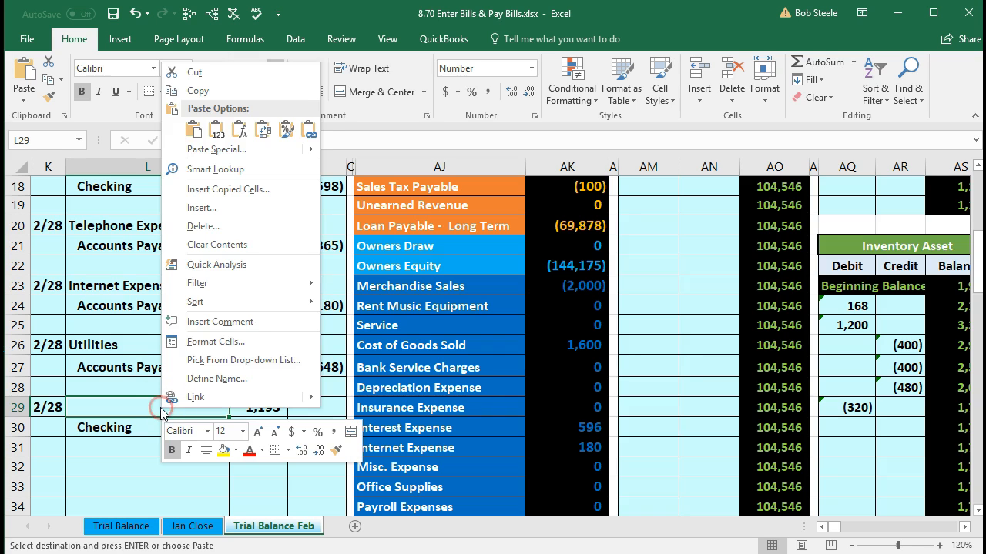
click(214, 131)
Post the bill payment to the debit column of the Accounts Payable ledger by linking AY21 to the journal debit in M29.
drag(138, 409, 290, 423)
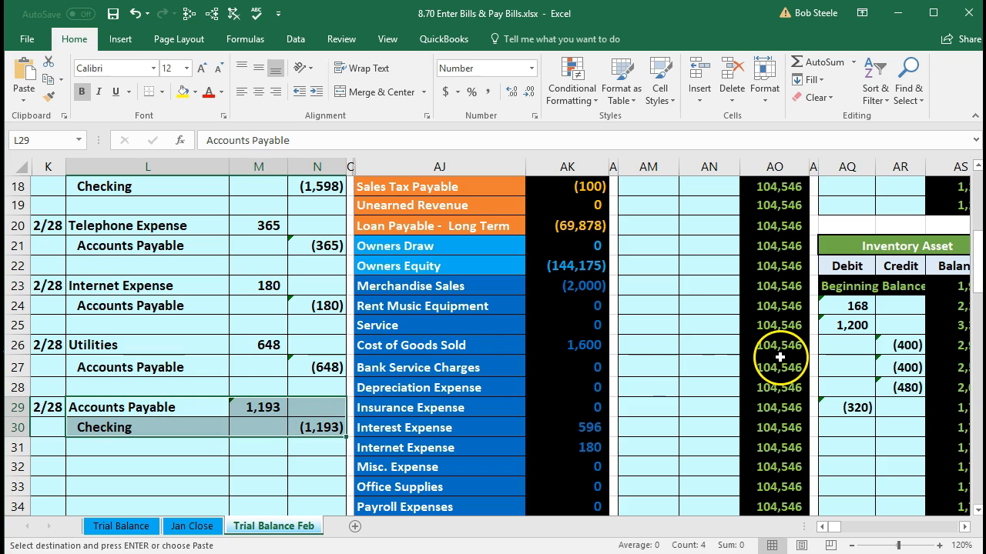
drag(194, 407, 258, 408)
scroll(420, 454, up, 4)
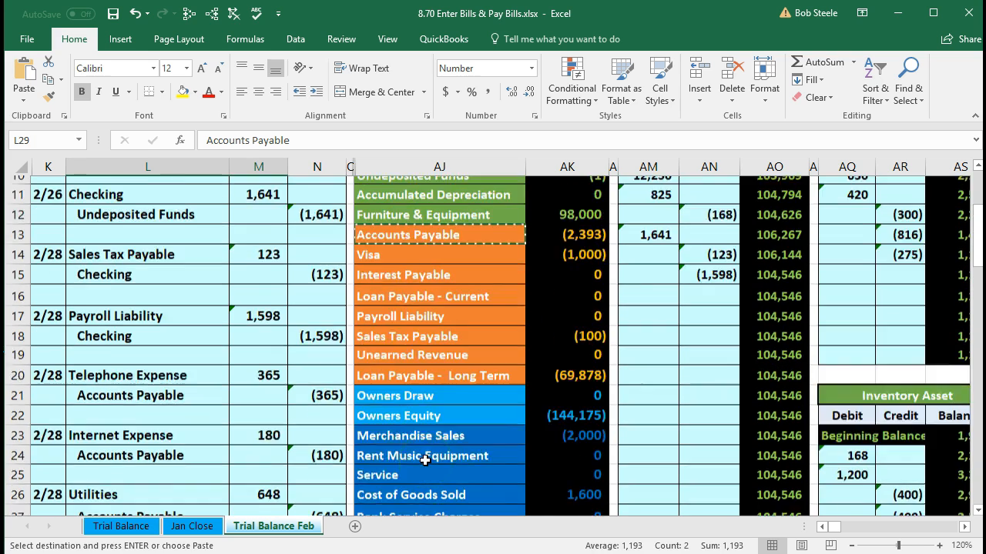
drag(404, 325, 550, 323)
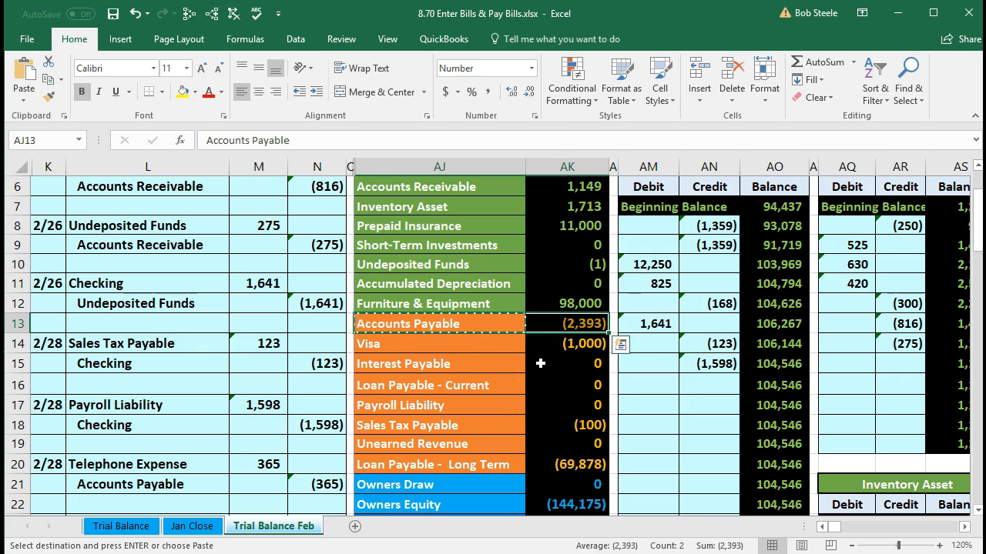
key(Right)
key(Right)
key(Right)
key(Right)
key(Right)
key(Right)
key(Right)
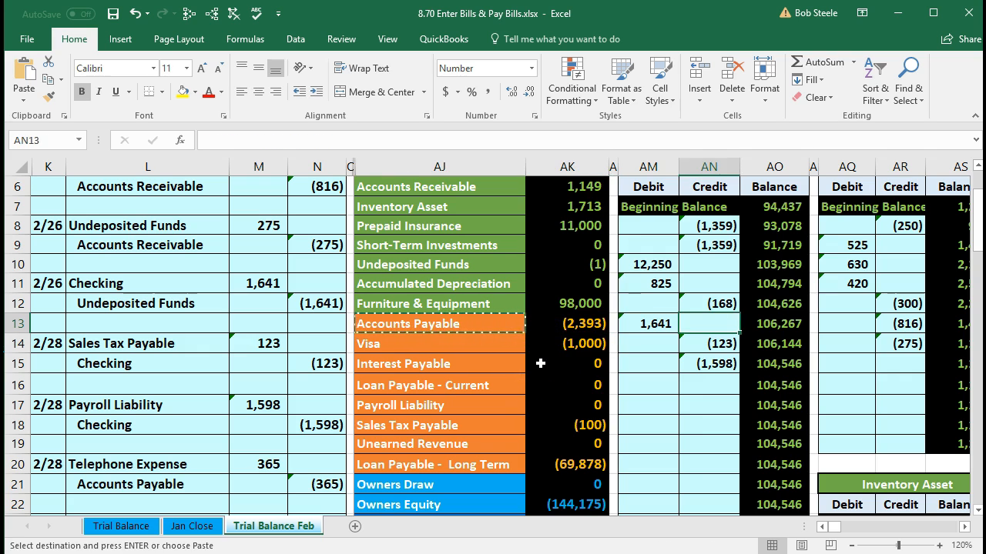
key(Right)
key(Right)
key(Right)
key(Right)
key(Right)
key(Right)
key(Right)
key(Right)
key(Right)
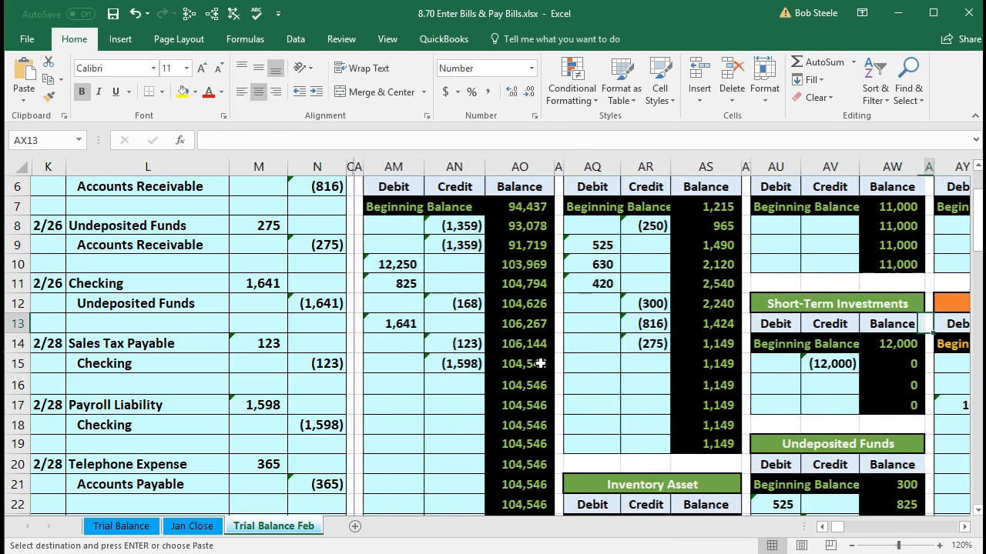
key(Right)
key(Right)
key(Right)
key(Right)
key(Right)
key(Right)
key(Right)
key(Right)
key(Right)
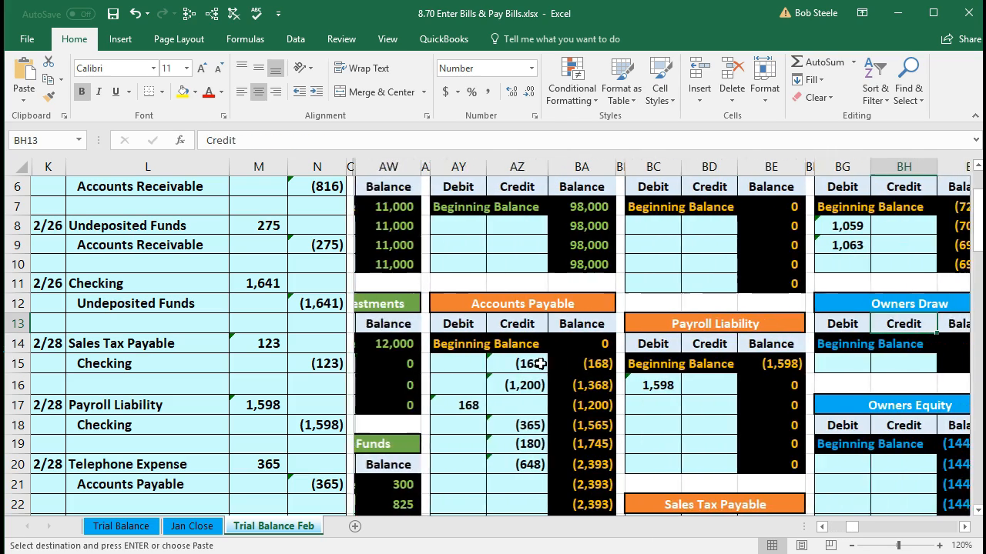
scroll(541, 363, down, 3)
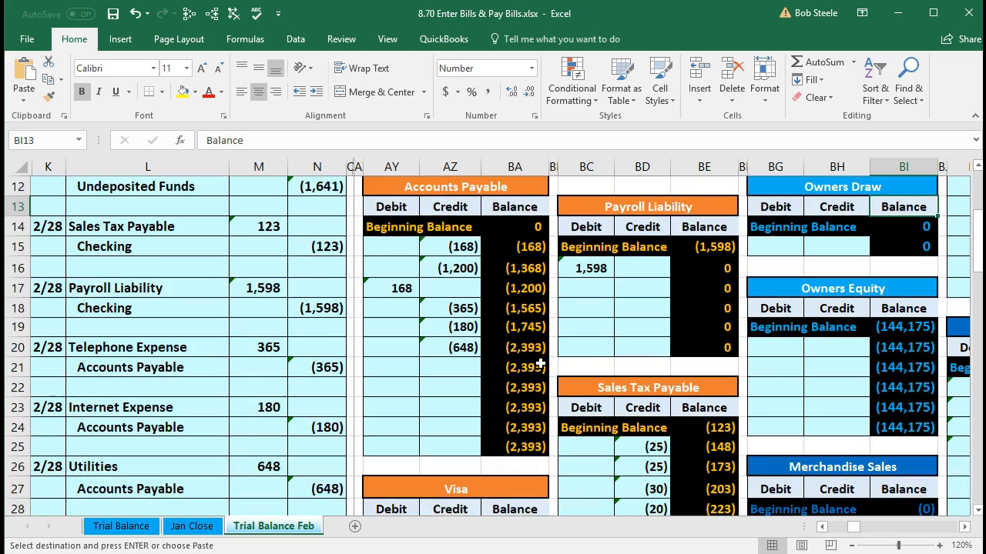
scroll(542, 363, down, 1)
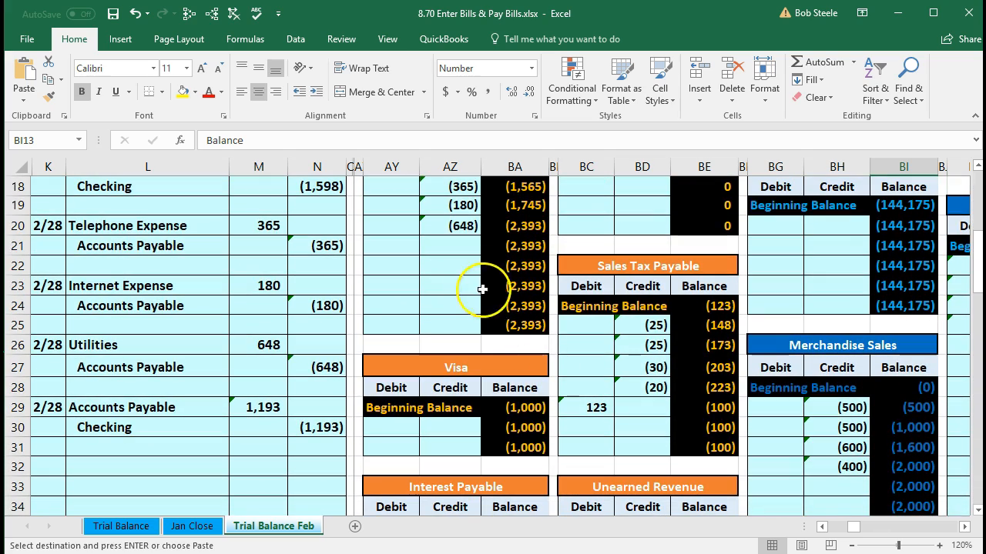
click(451, 248)
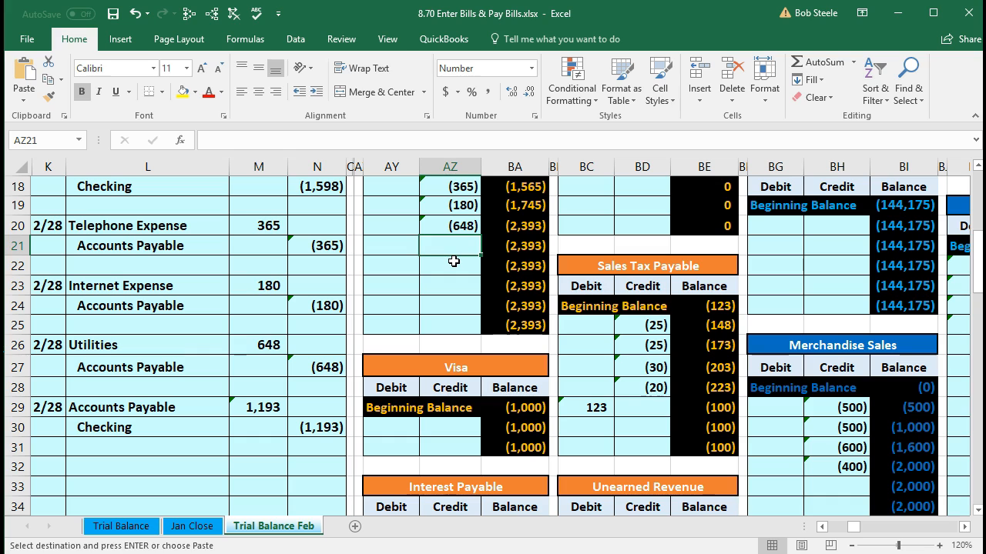
click(403, 246)
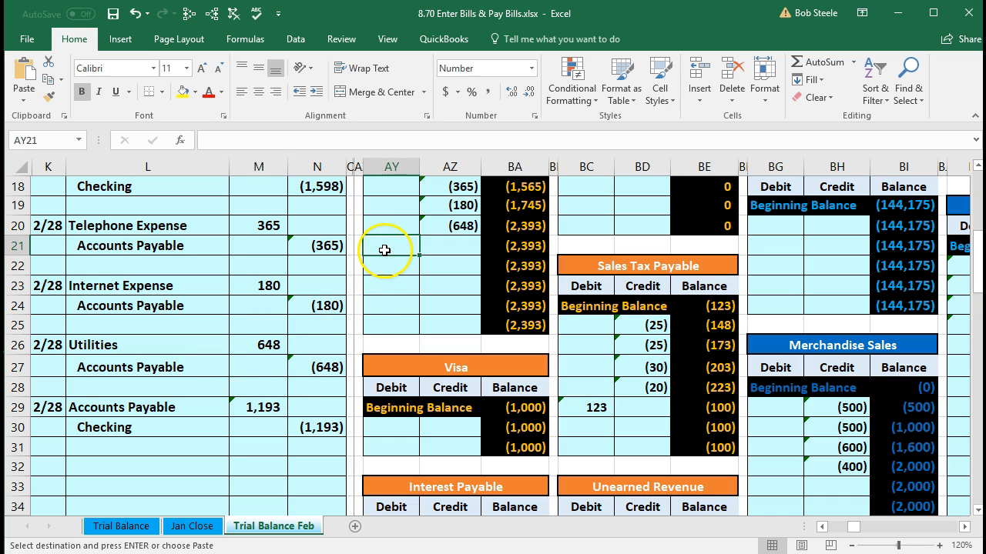
text(=)
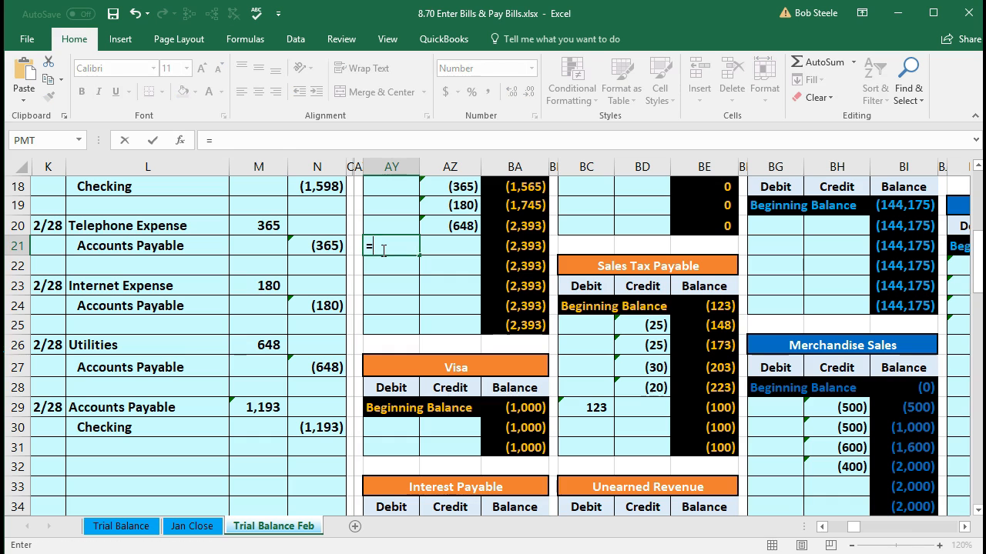
click(263, 407)
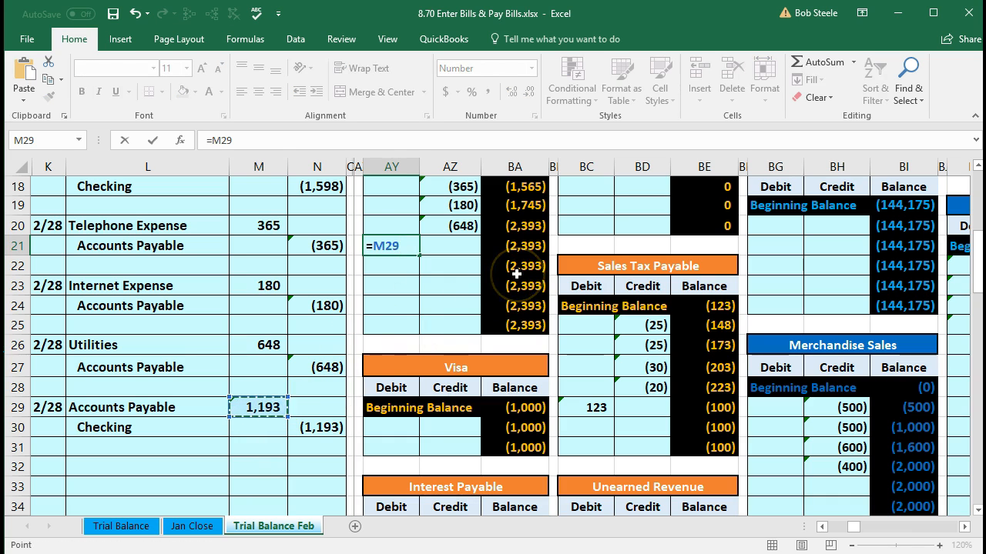
key(Return)
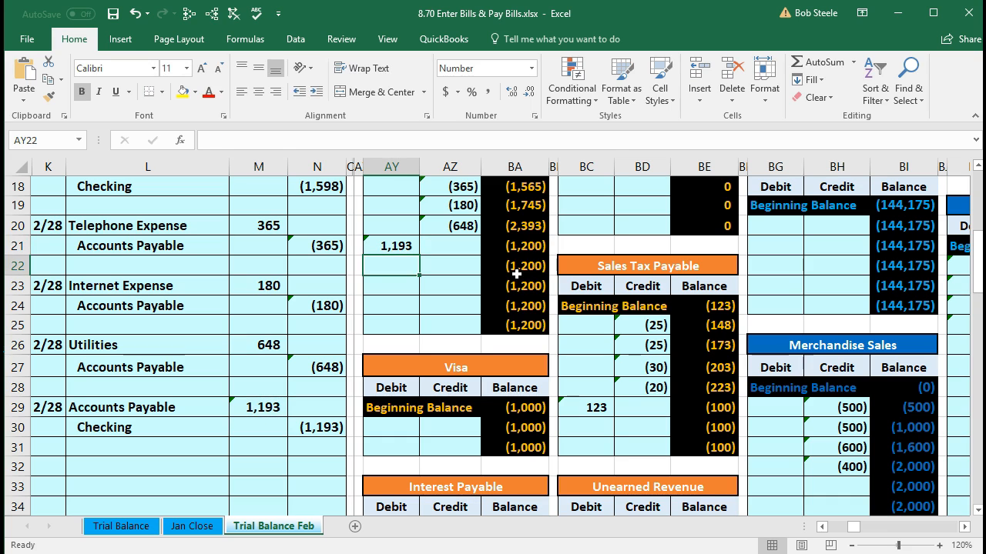
Check the Accounts Payable running balance in BA21 and the matching Accounts Payable amount in the trial balance.
click(514, 246)
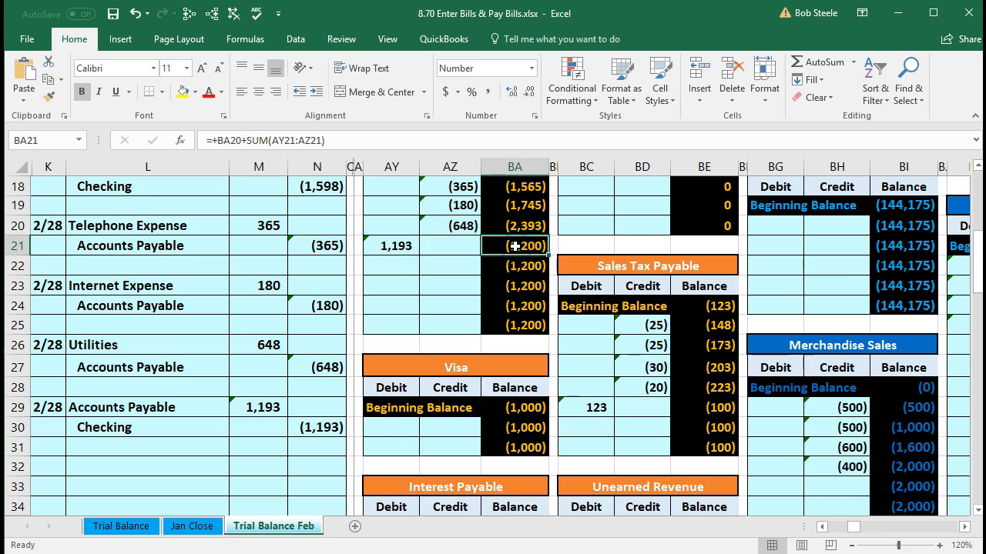
key(Left)
key(Left)
key(Left)
key(Left)
key(Left)
key(Left)
key(Left)
key(Left)
key(Left)
key(Left)
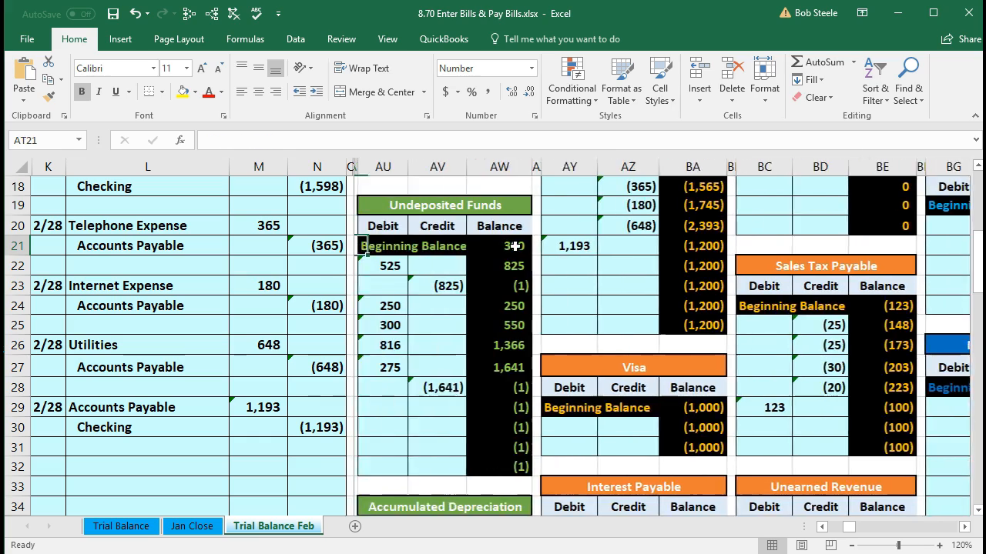
key(Left)
key(Left)
key(Left)
key(Left)
key(Left)
key(Left)
key(Left)
key(Left)
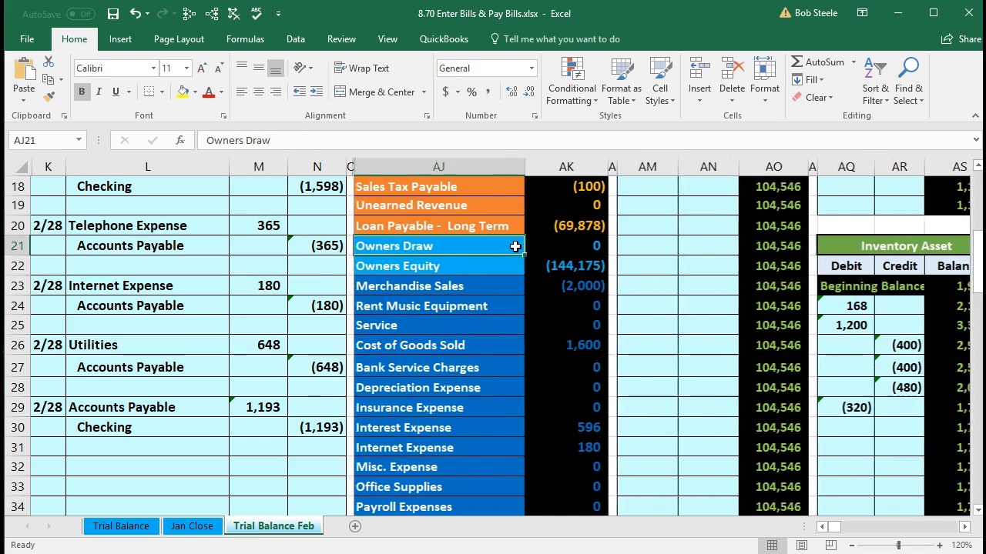
scroll(515, 246, up, 2)
click(558, 209)
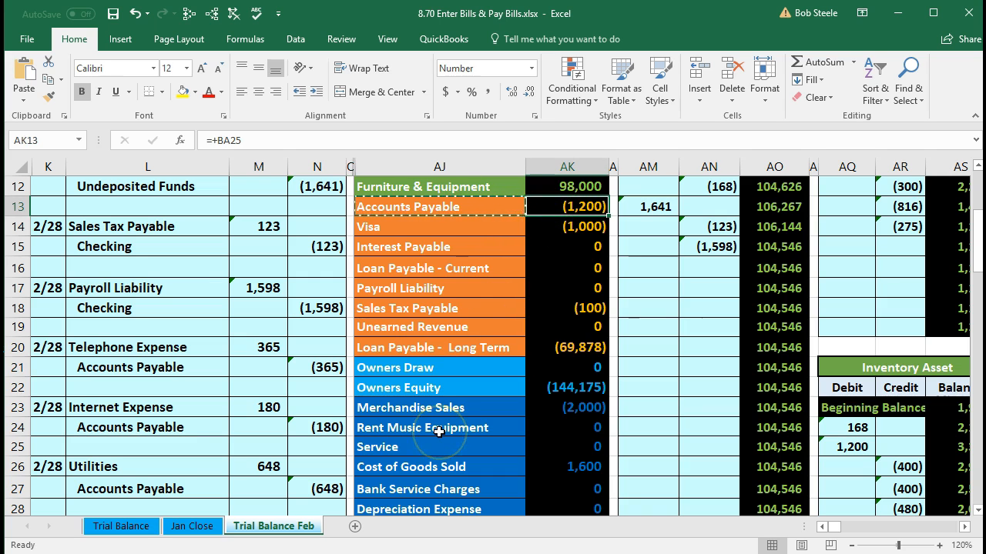
Post the bill payment to the credit column of the Checking ledger by linking AN16 to the journal credit in N30.
scroll(435, 433, down, 3)
drag(176, 368, 308, 365)
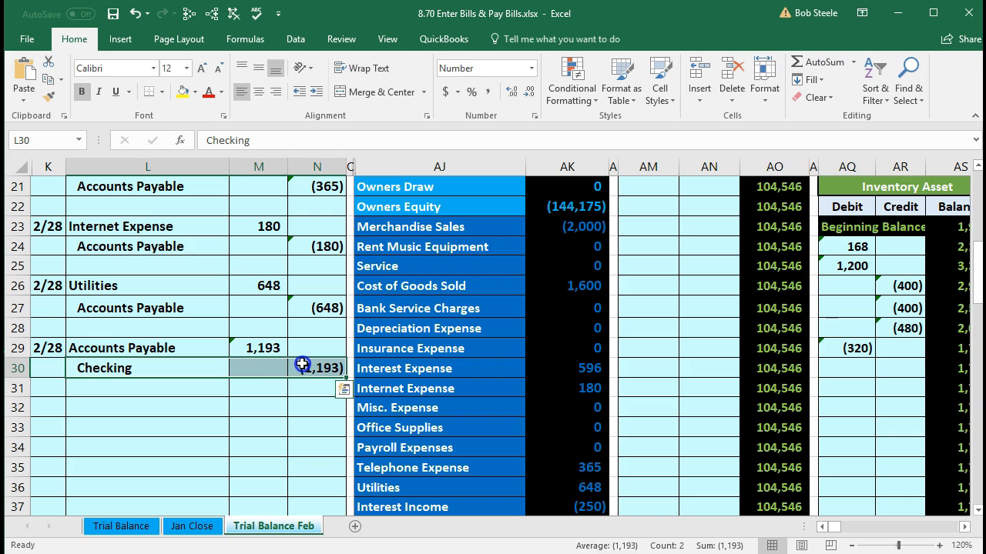
scroll(407, 331, up, 6)
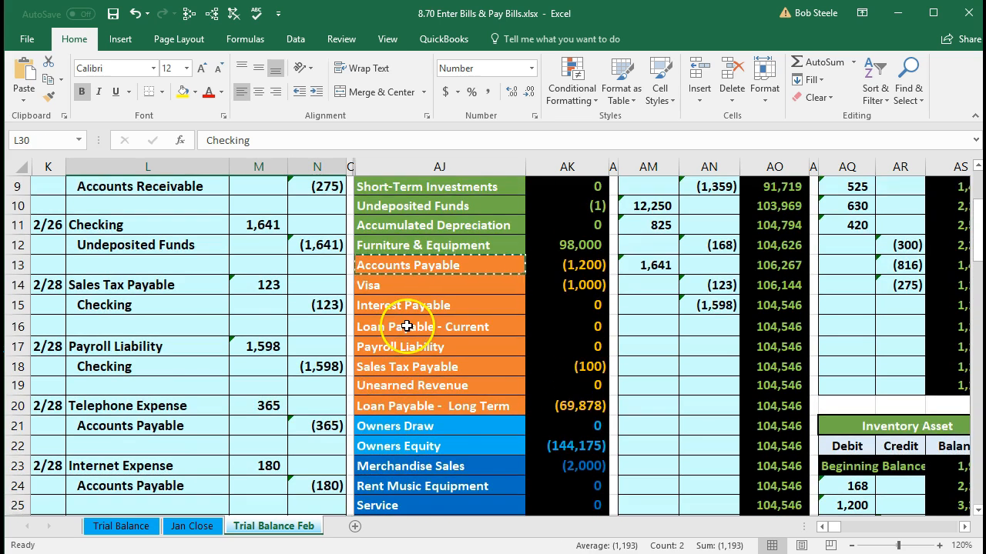
click(401, 232)
drag(401, 233, 569, 232)
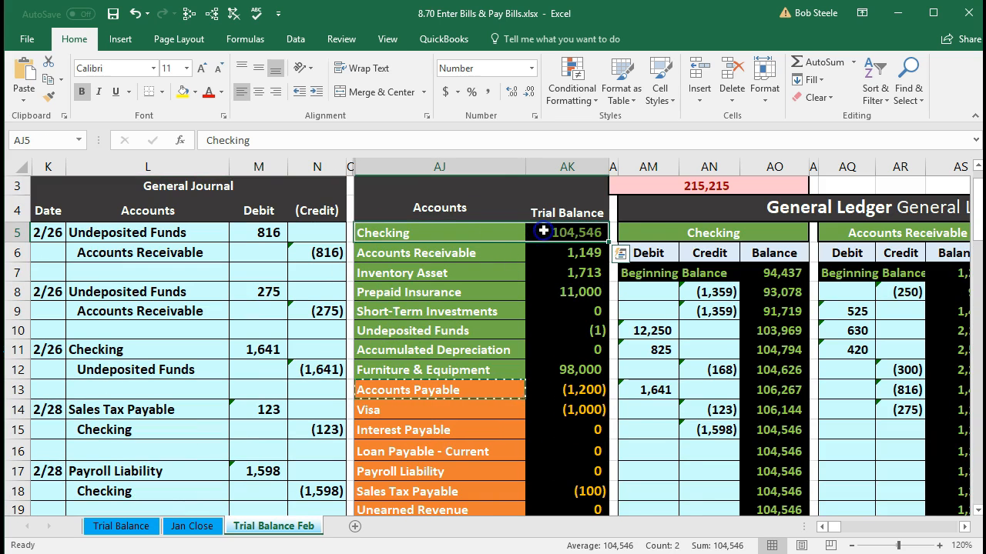
scroll(716, 389, down, 4)
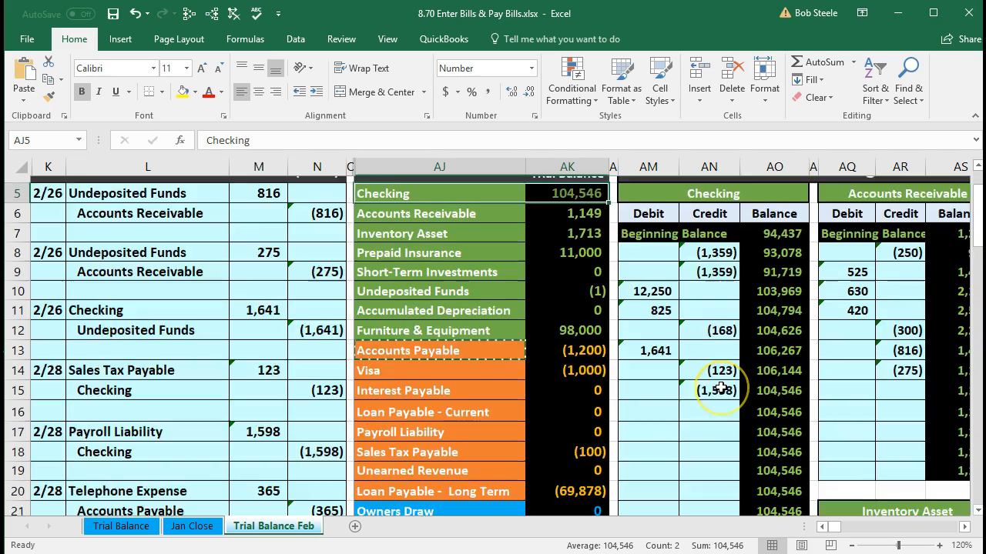
scroll(720, 388, down, 1)
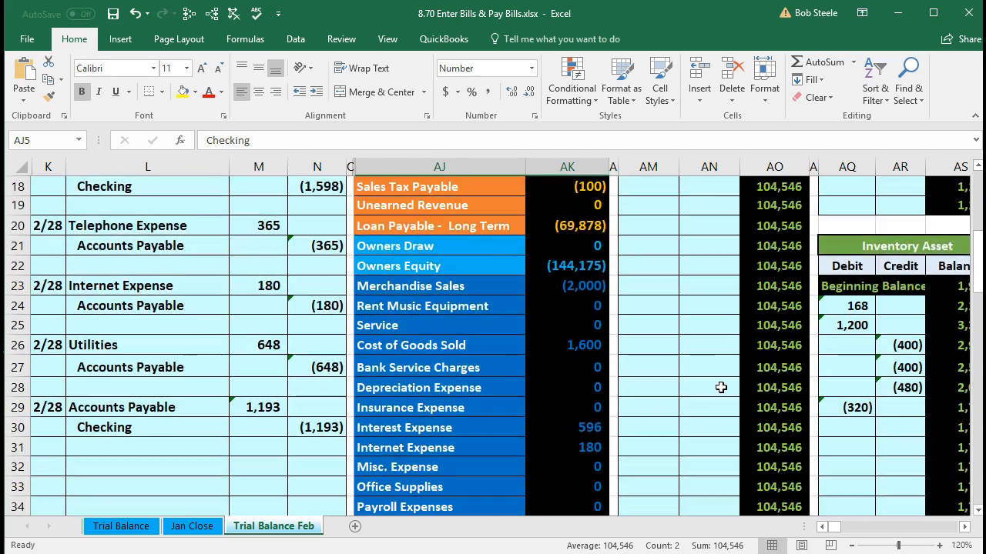
scroll(719, 388, up, 3)
click(706, 325)
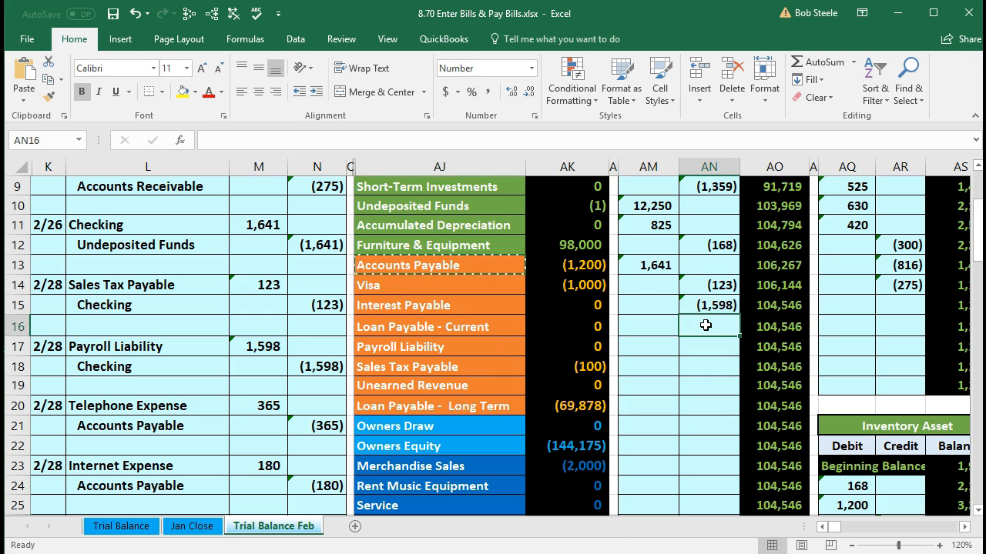
scroll(705, 325, down, 1)
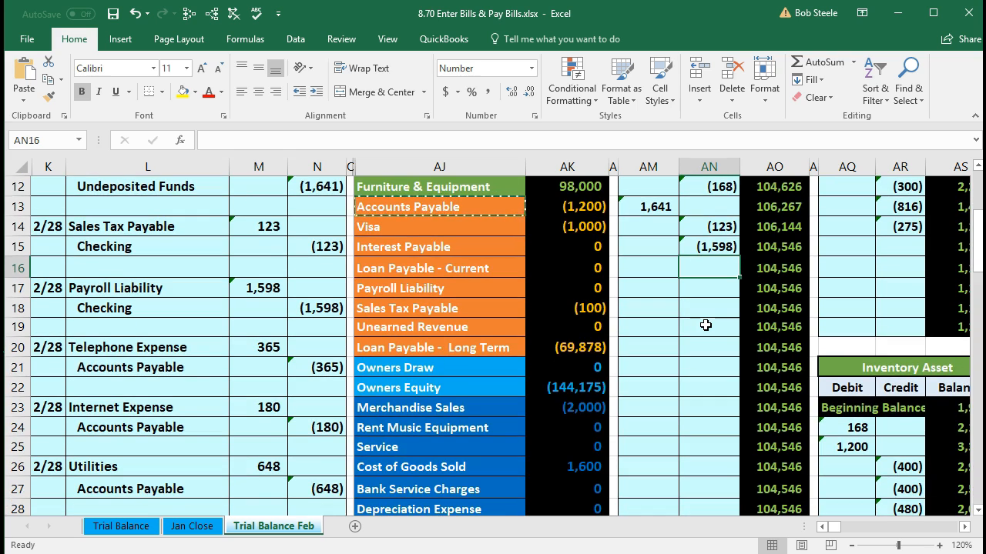
scroll(706, 325, down, 1)
scroll(705, 325, up, 1)
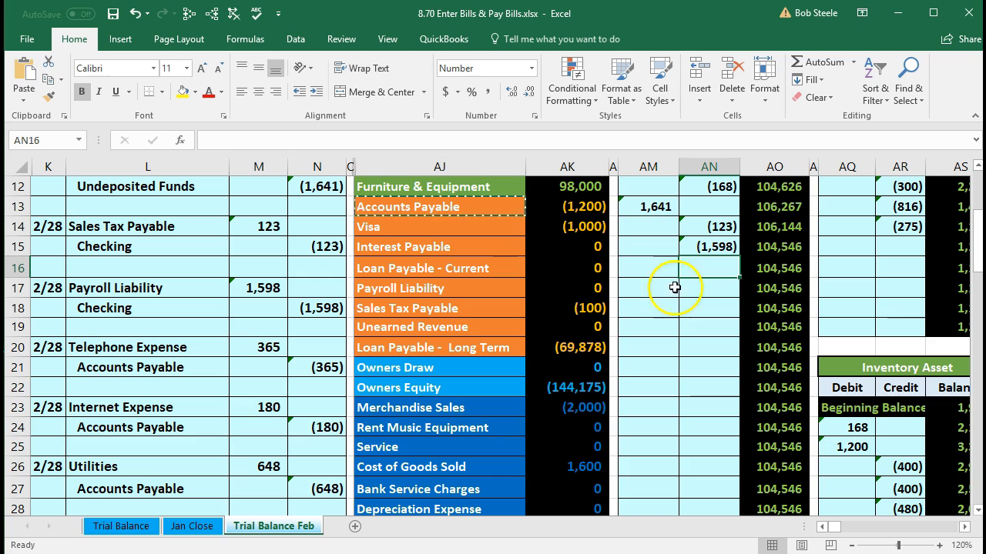
scroll(359, 453, down, 2)
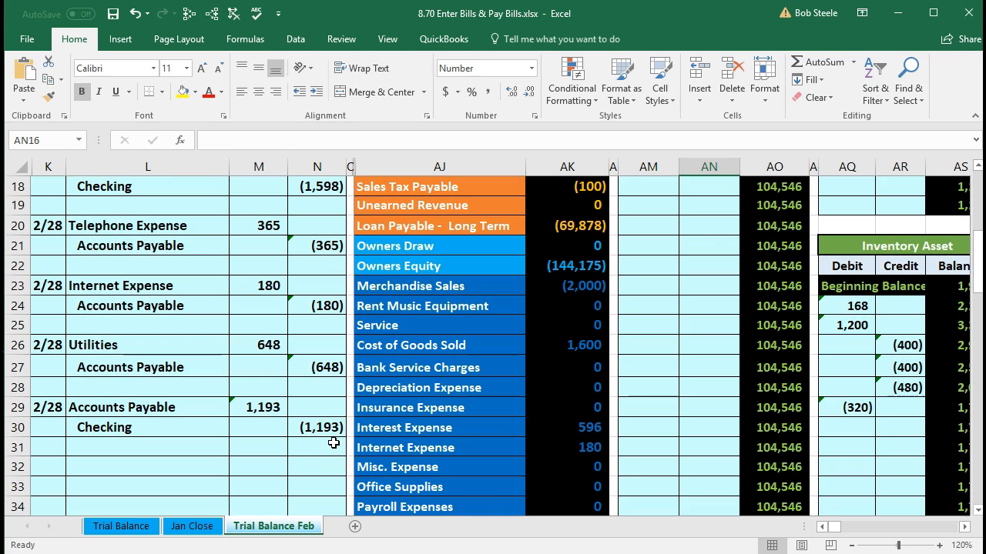
scroll(622, 418, up, 3)
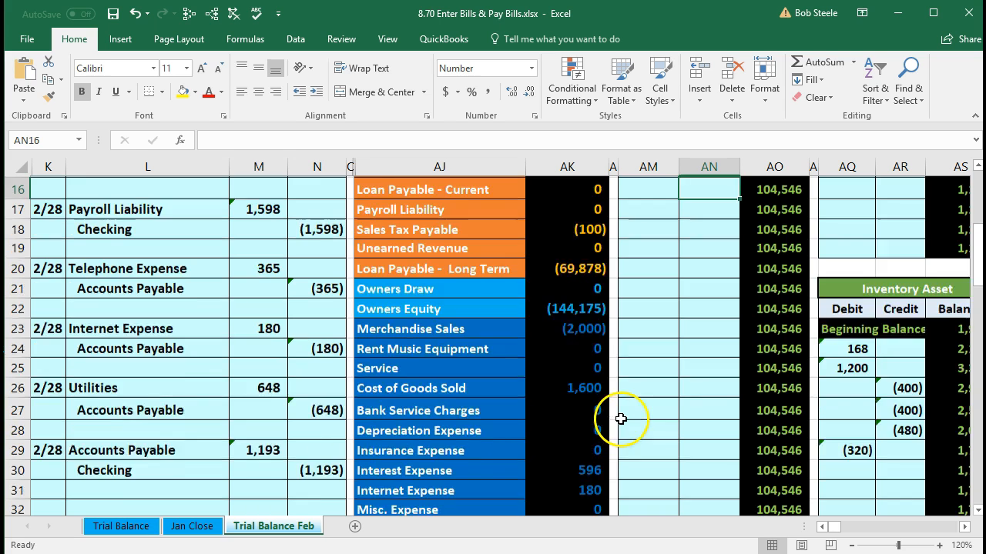
click(698, 328)
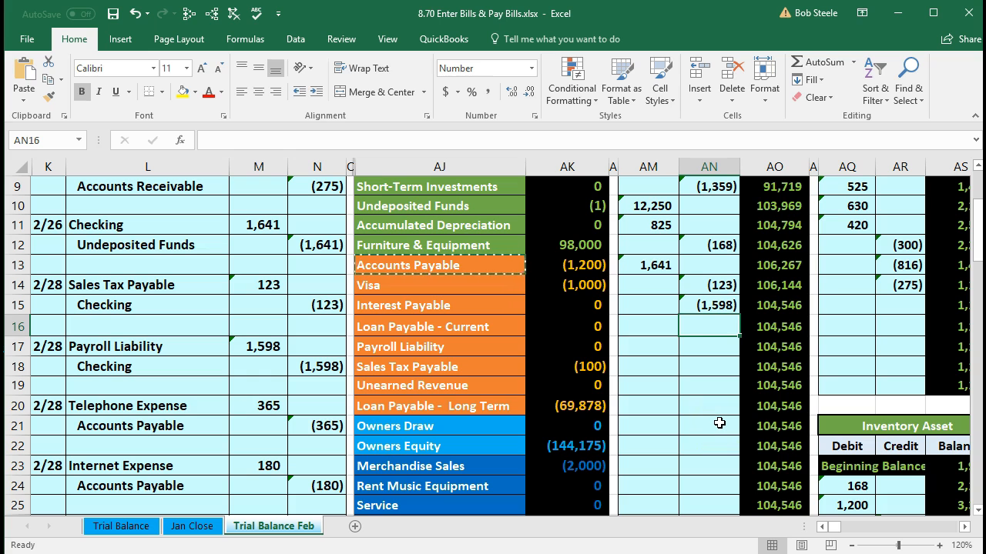
text(=)
scroll(364, 458, down, 3)
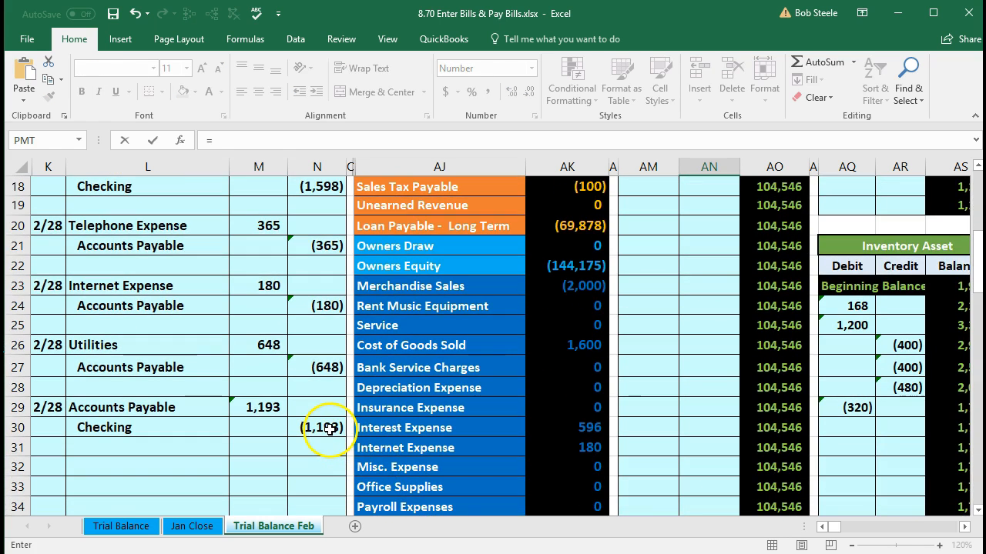
click(330, 429)
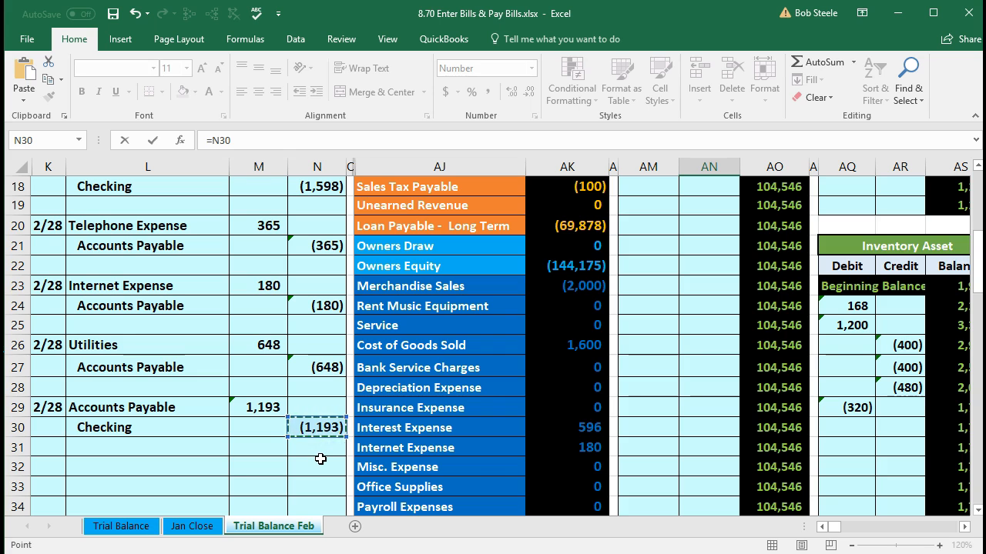
key(Return)
Check the Checking running balance in AO16 and its trial balance amount in AK5, and review the Accounts Payable debit line in the journal.
scroll(320, 458, up, 3)
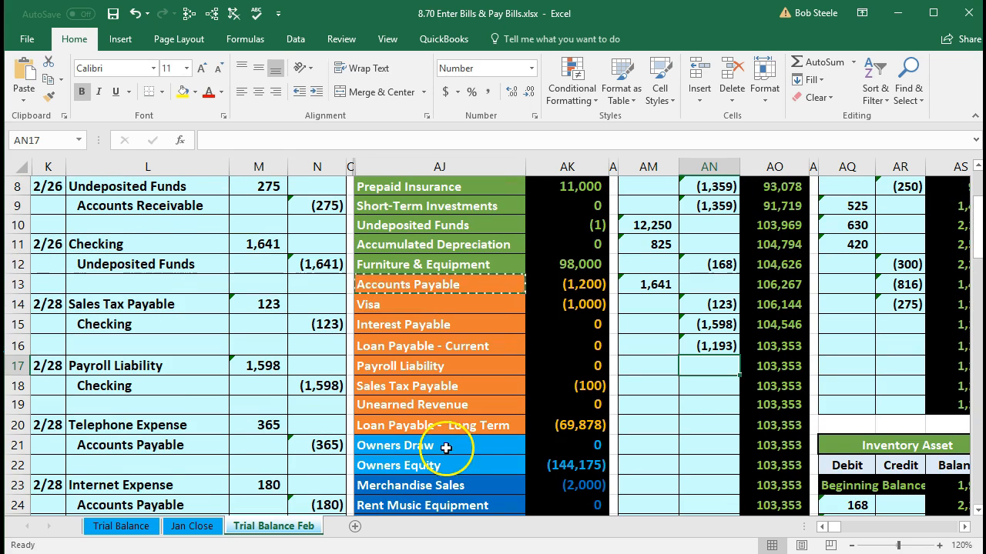
click(761, 350)
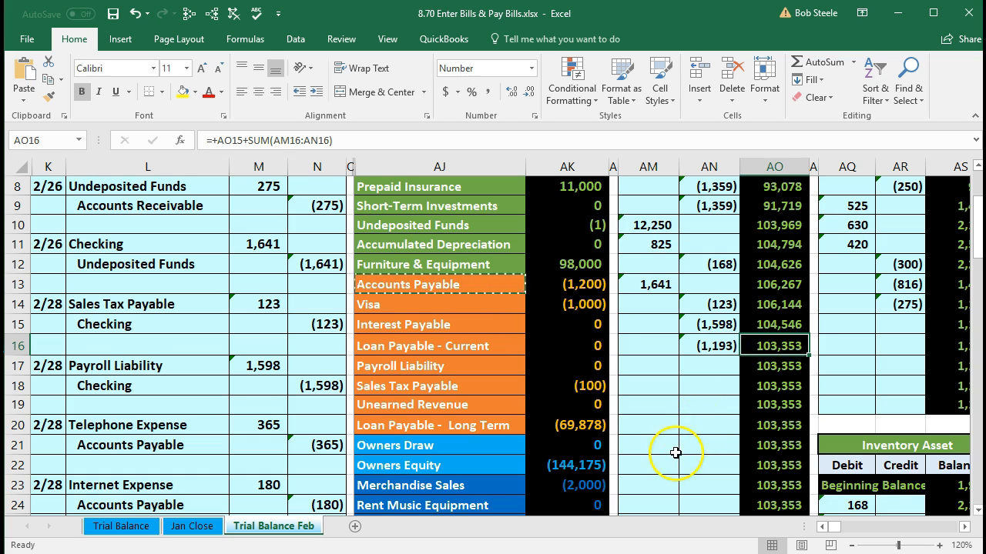
scroll(671, 455, up, 3)
click(583, 302)
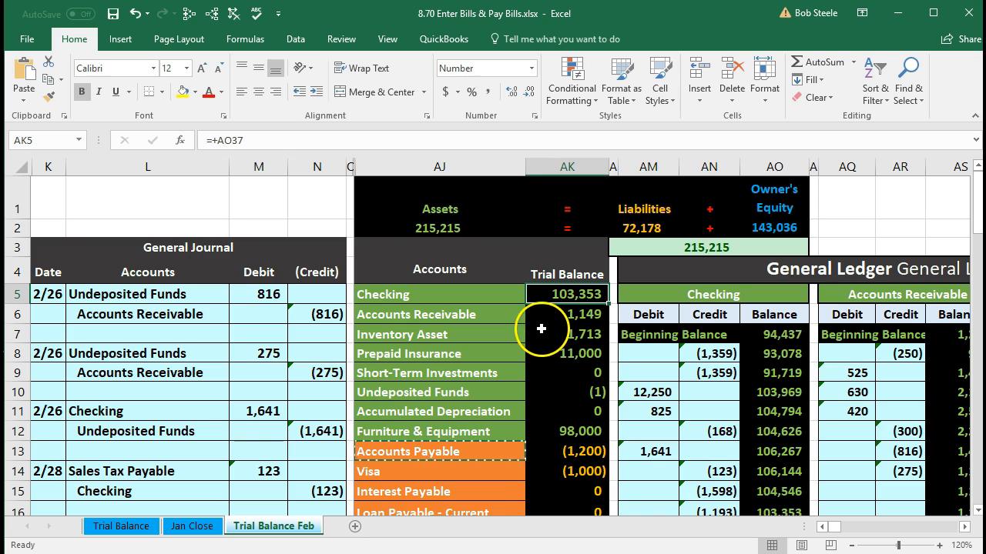
scroll(537, 372, down, 3)
scroll(537, 372, down, 2)
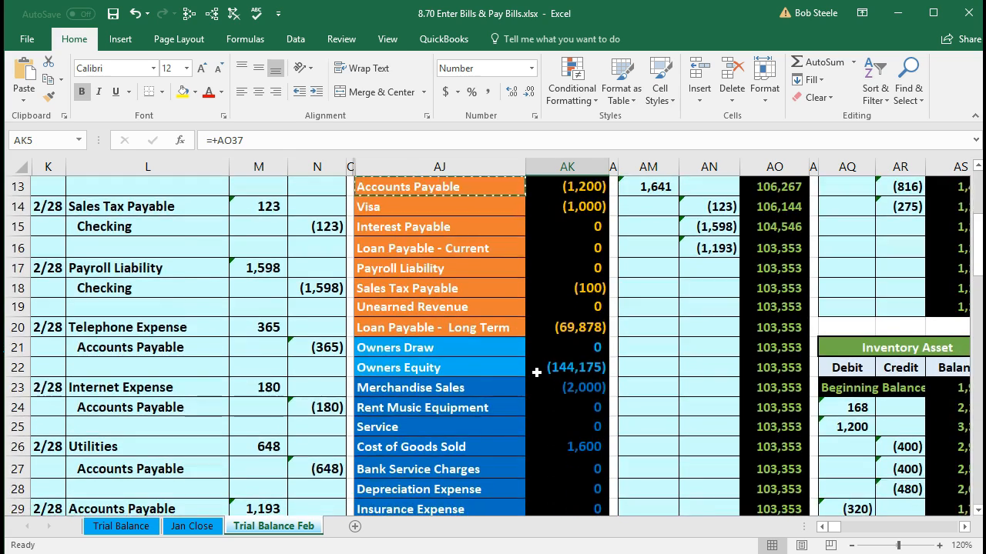
drag(196, 448, 237, 450)
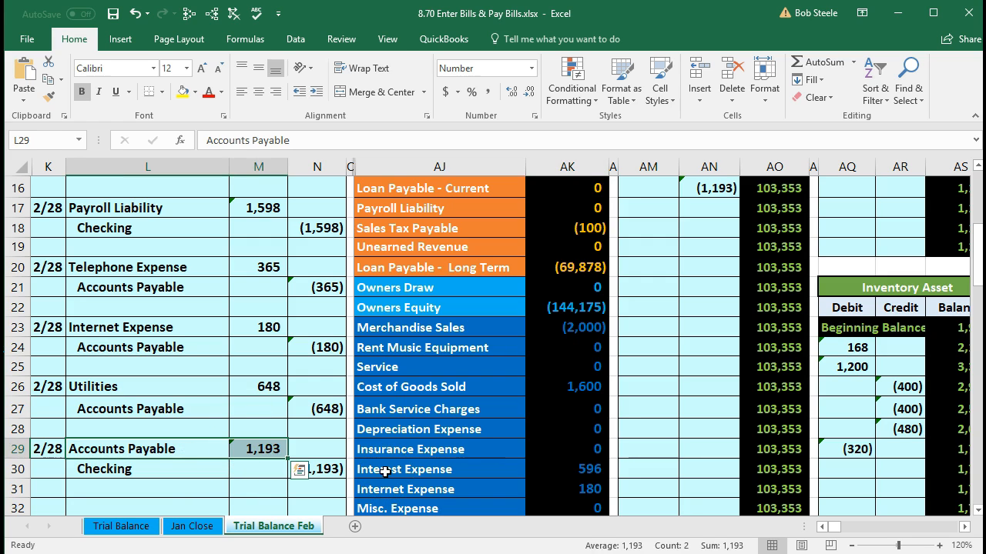
Check the Accounts Payable amount in AK13 of the trial balance.
scroll(385, 472, up, 3)
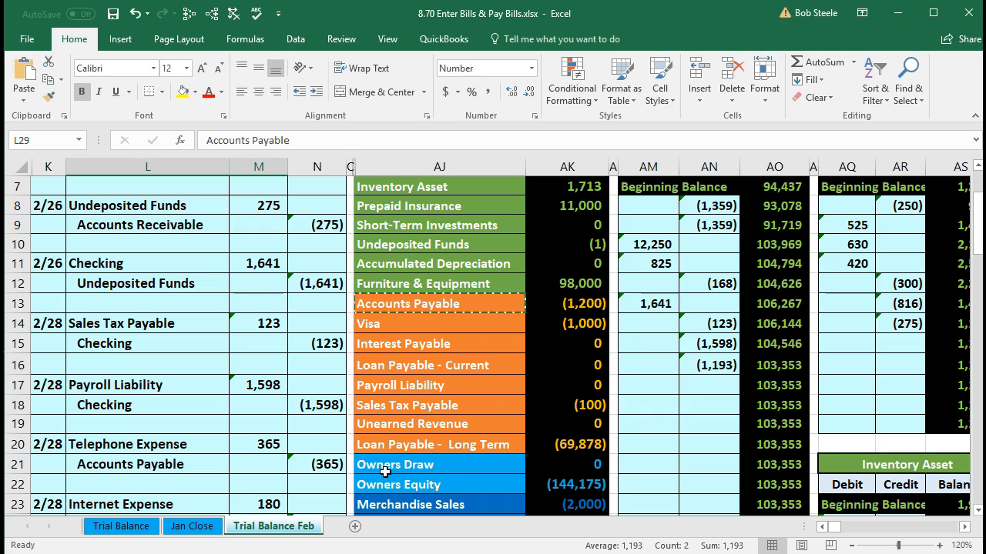
click(540, 308)
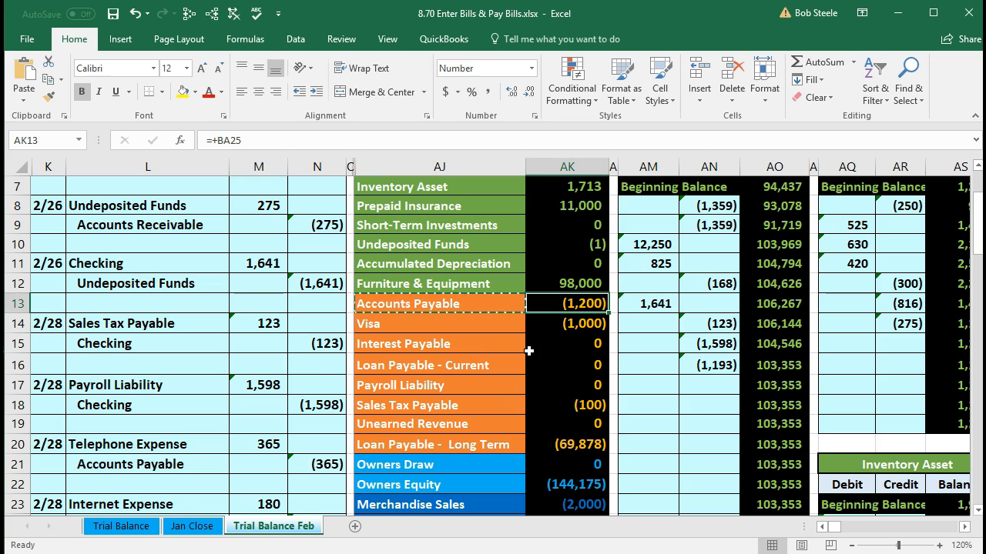
scroll(529, 351, up, 1)
click(572, 331)
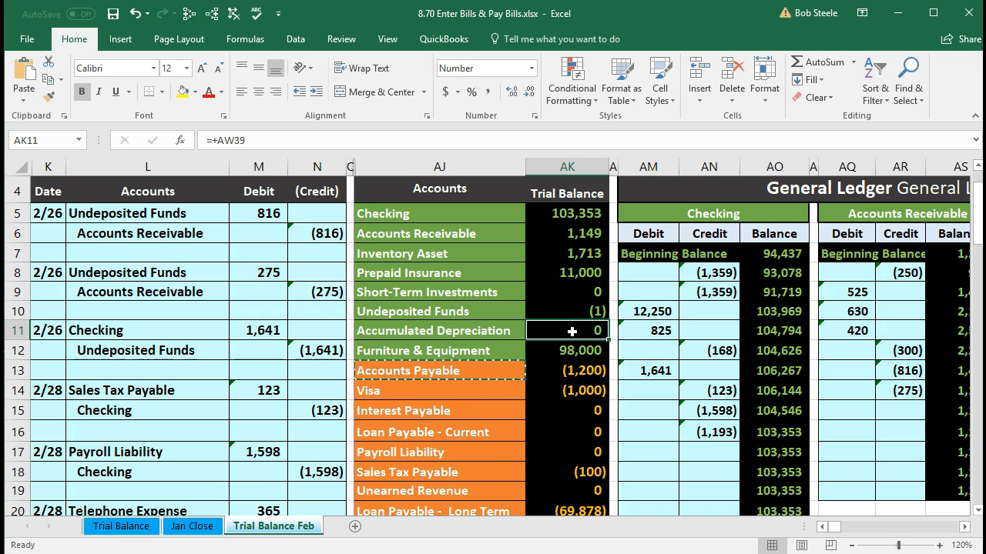
Locate the Accounts Payable Subsidiary Ledger on the Feb sheet and examine its total and the individual vendor accounts.
key(Right)
key(Right)
key(Right)
key(Right)
key(Right)
key(Right)
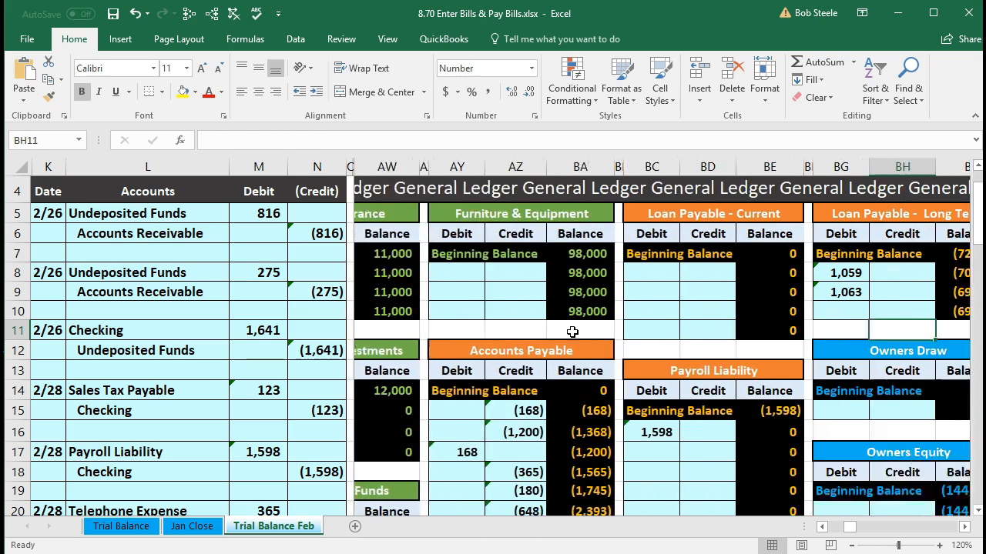
key(Right)
key(Right)
key(Right)
key(Right)
key(Right)
key(Right)
key(Right)
key(Right)
key(Right)
key(Right)
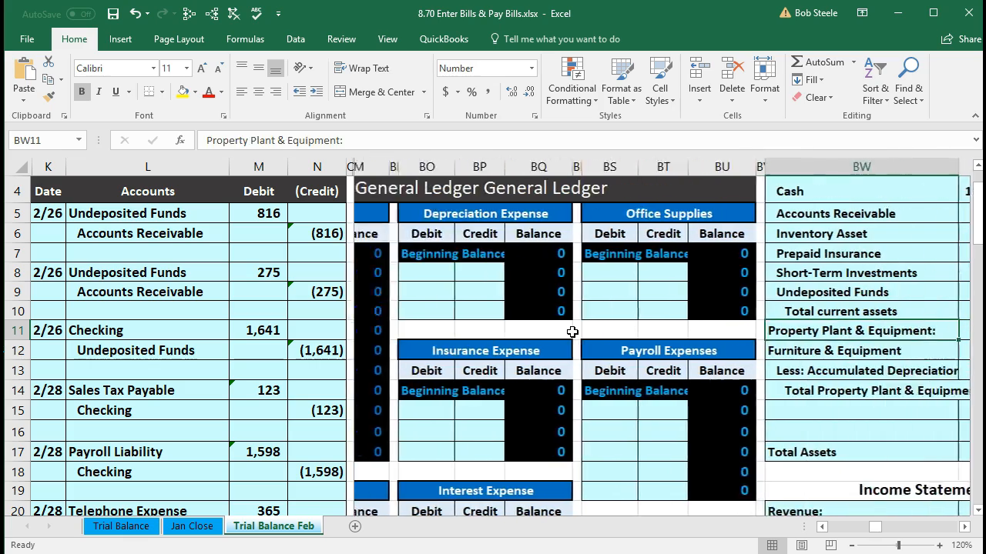
key(Right)
key(Right)
key(Right)
key(Right)
key(Right)
key(Right)
key(Right)
key(Right)
key(Right)
key(Right)
key(Right)
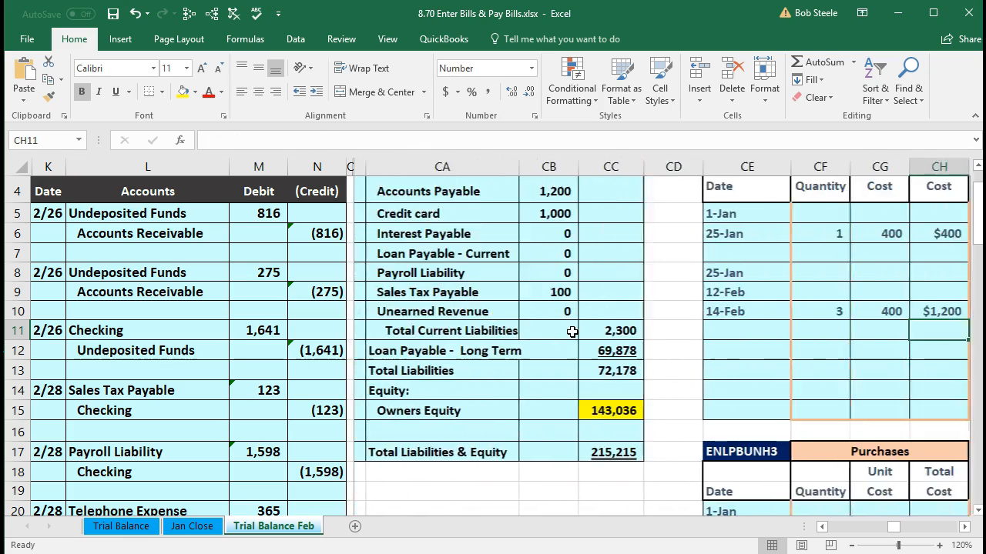
key(Right)
key(Right)
key(Right)
key(Right)
key(Right)
key(Right)
key(Right)
key(Right)
key(Right)
key(Right)
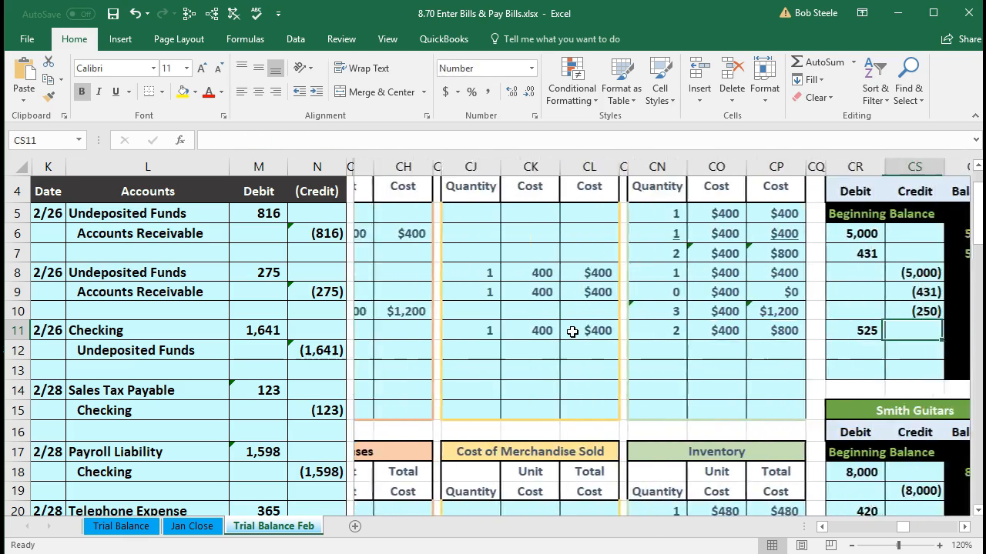
key(Right)
key(Right)
key(Right)
key(Right)
key(Right)
key(Right)
key(Right)
key(Right)
key(Right)
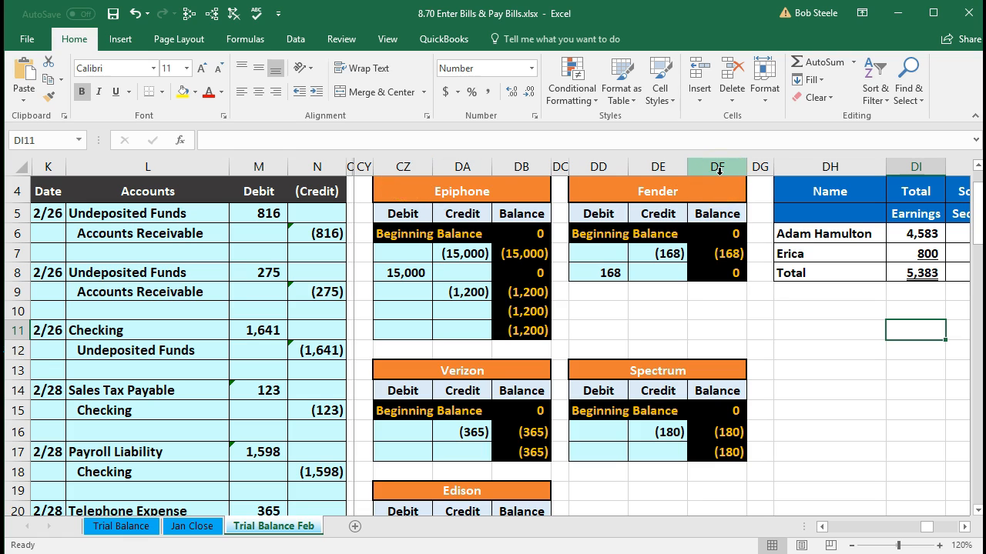
scroll(645, 353, up, 1)
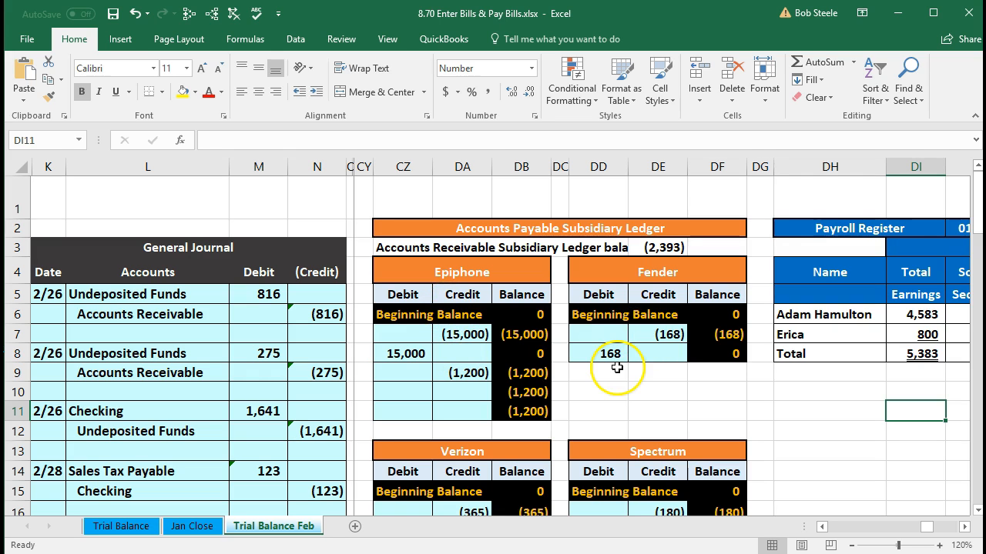
scroll(619, 368, down, 2)
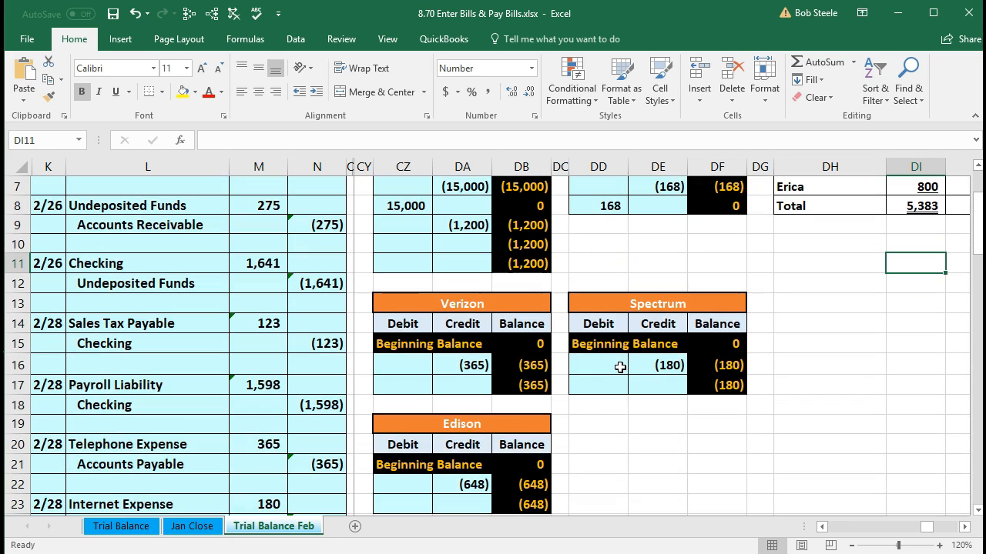
Enter the 365 payment in the debit column of the Verizon vendor ledger at CZ17 and check its balance in DB17.
click(413, 391)
scroll(414, 391, down, 4)
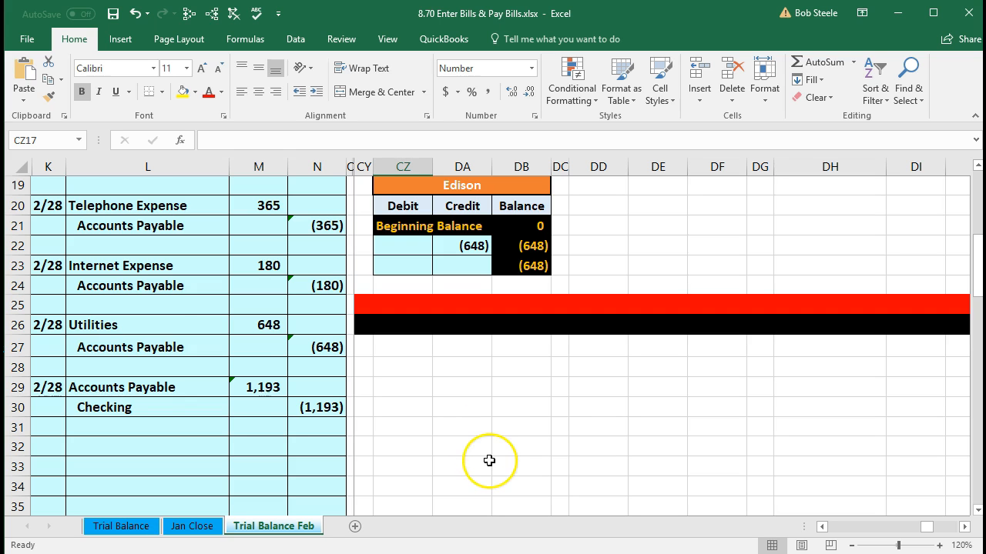
scroll(489, 460, up, 2)
scroll(488, 461, up, 1)
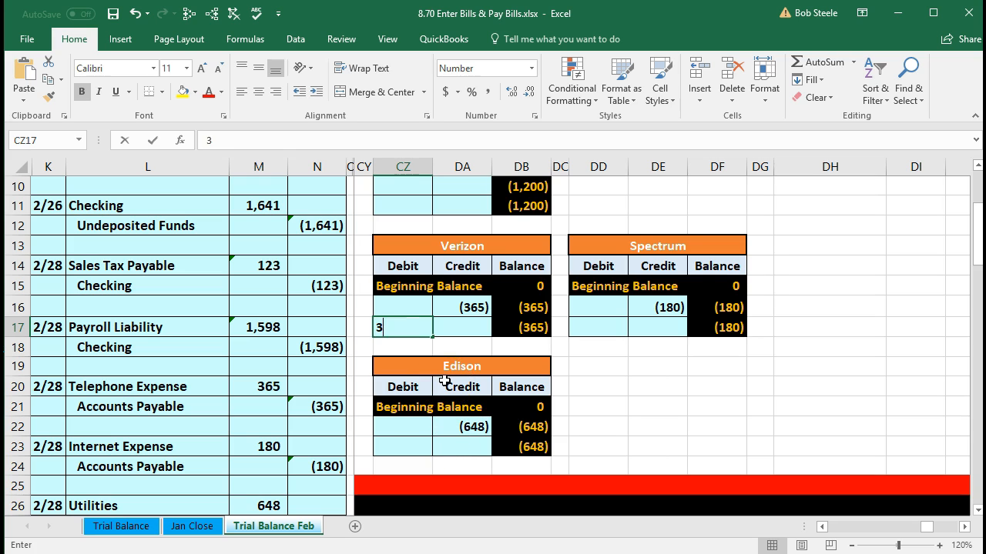
text(65)
key(Return)
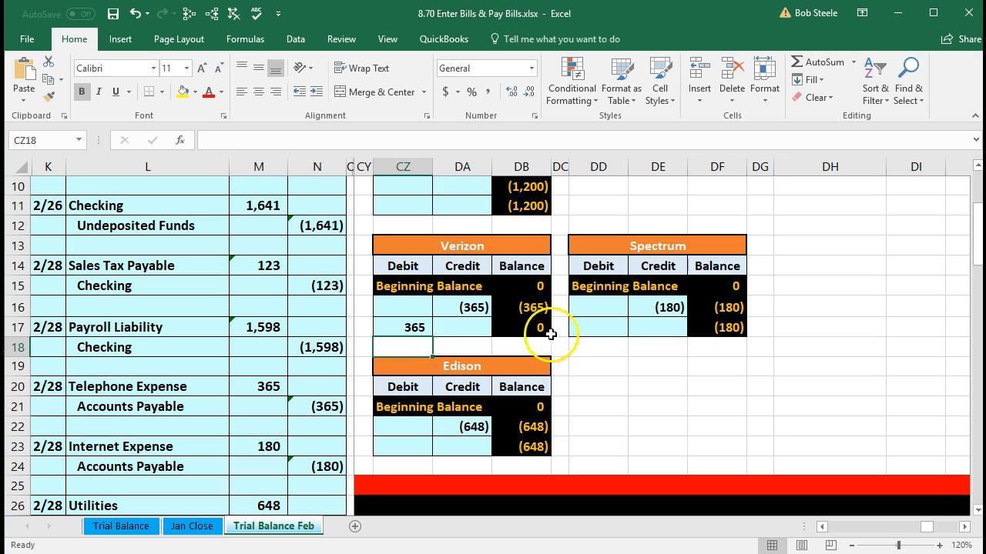
click(537, 332)
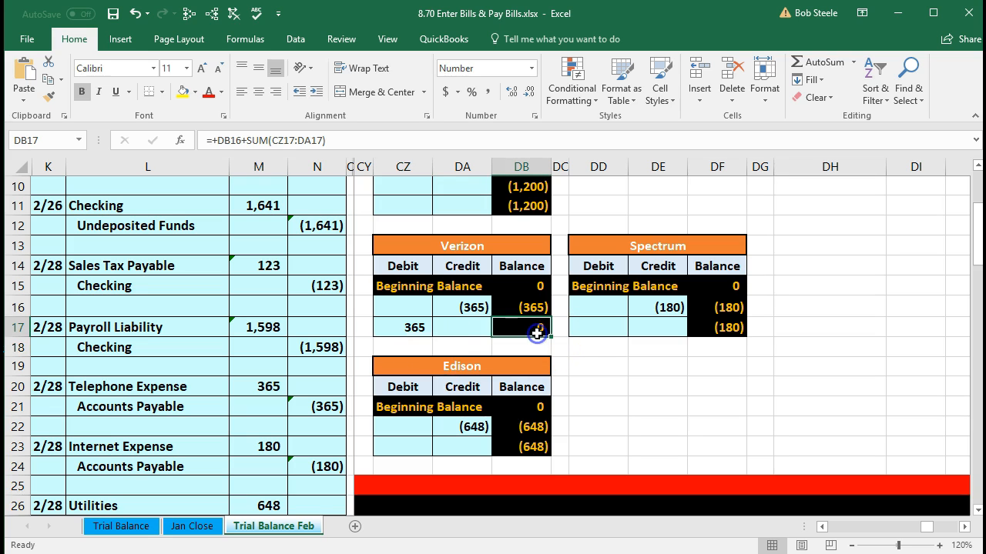
Enter the 180 payment in the debit column of the Spectrum vendor ledger at DD17 and check its balance in DF17.
click(595, 326)
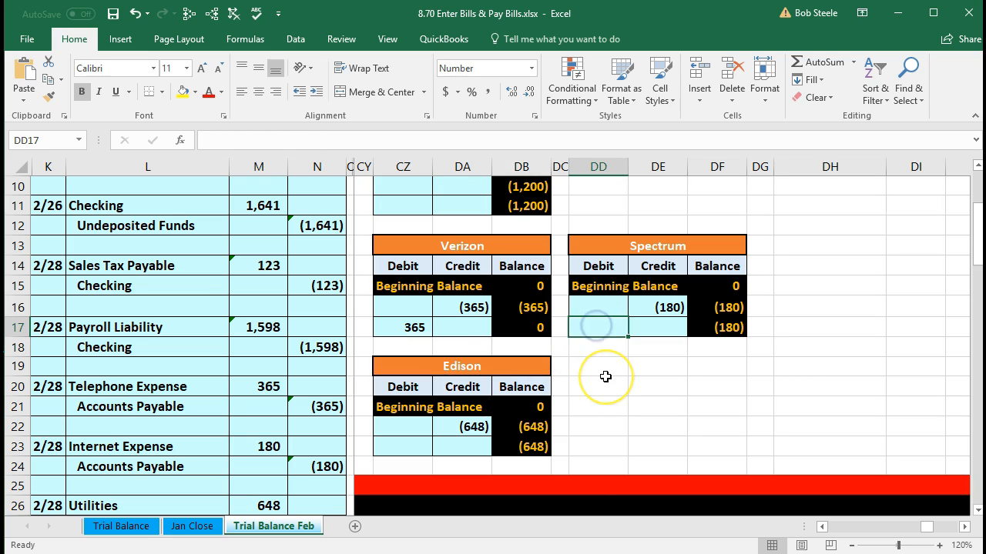
text(180)
key(Return)
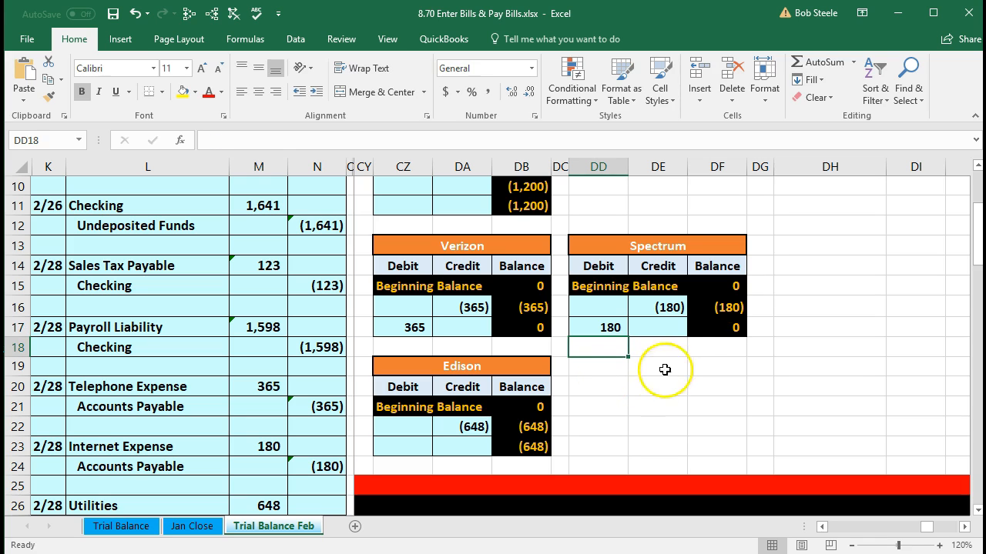
click(711, 331)
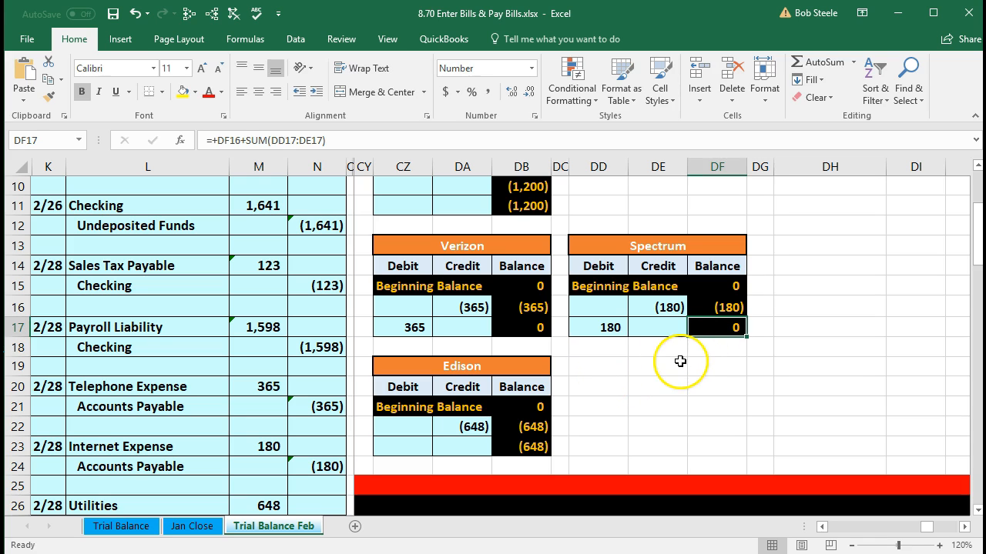
Enter the 648 payment in the debit column of the Edison vendor ledger at CZ23.
click(412, 446)
text(6)
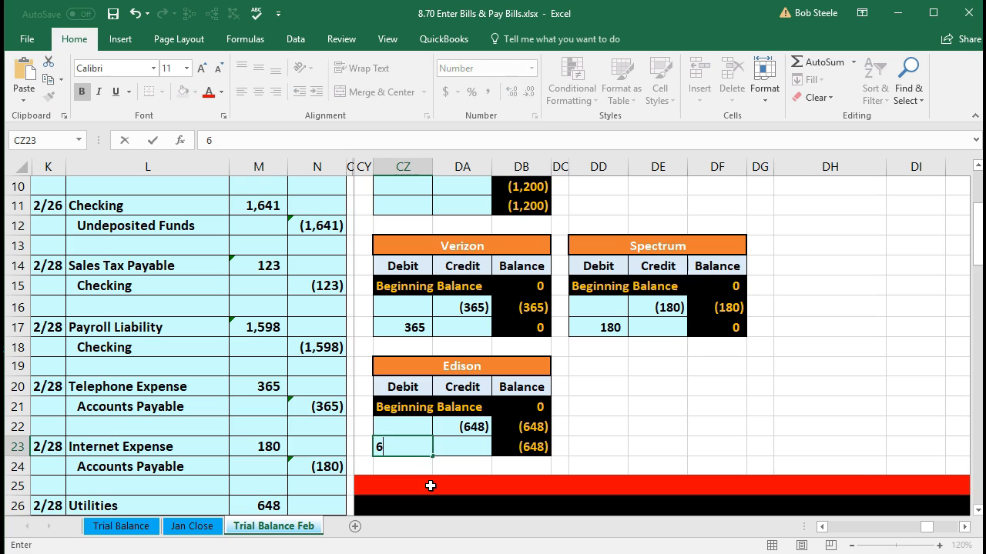
text(48)
key(Return)
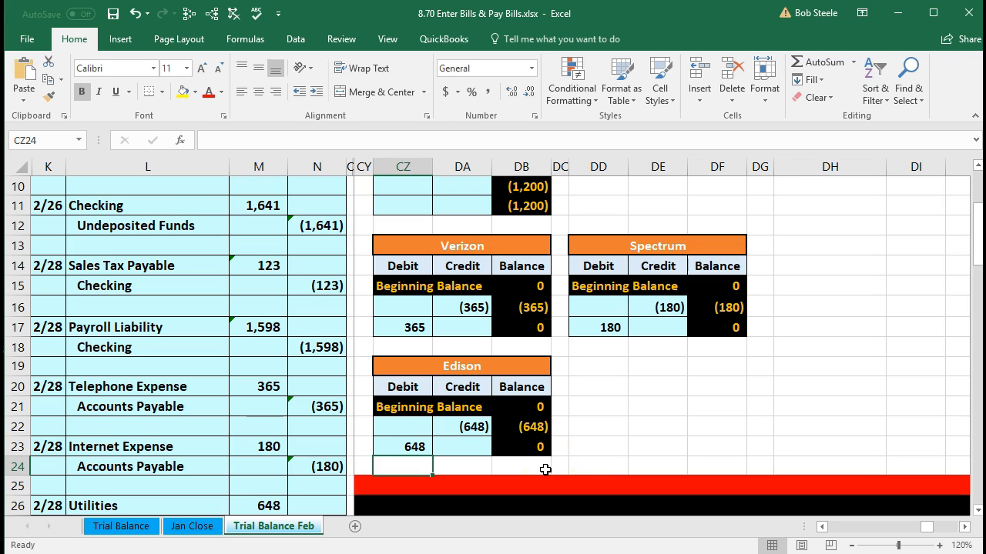
Inspect the formula in DE3 that adds up the vendor balances of the Accounts Payable Subsidiary Ledger.
scroll(545, 470, up, 3)
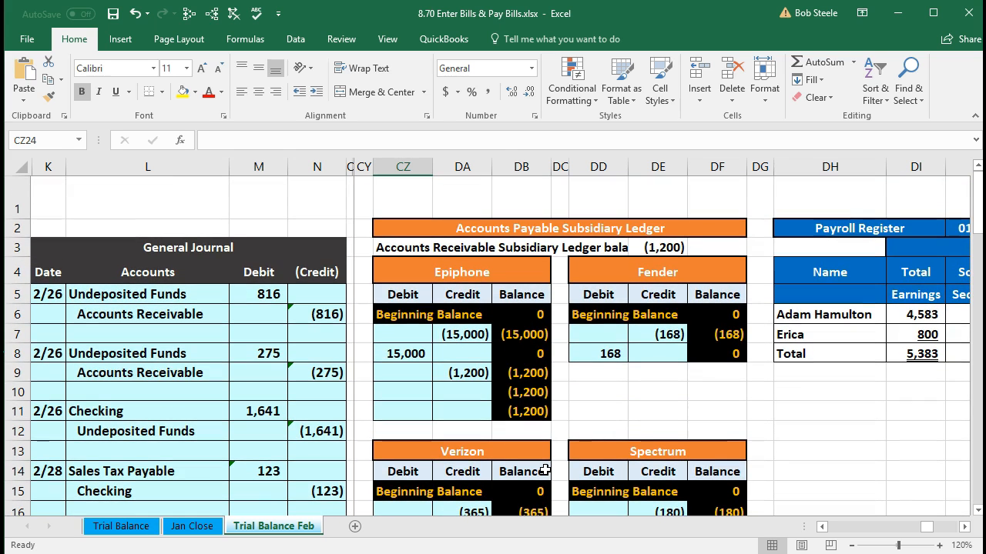
double_click(651, 247)
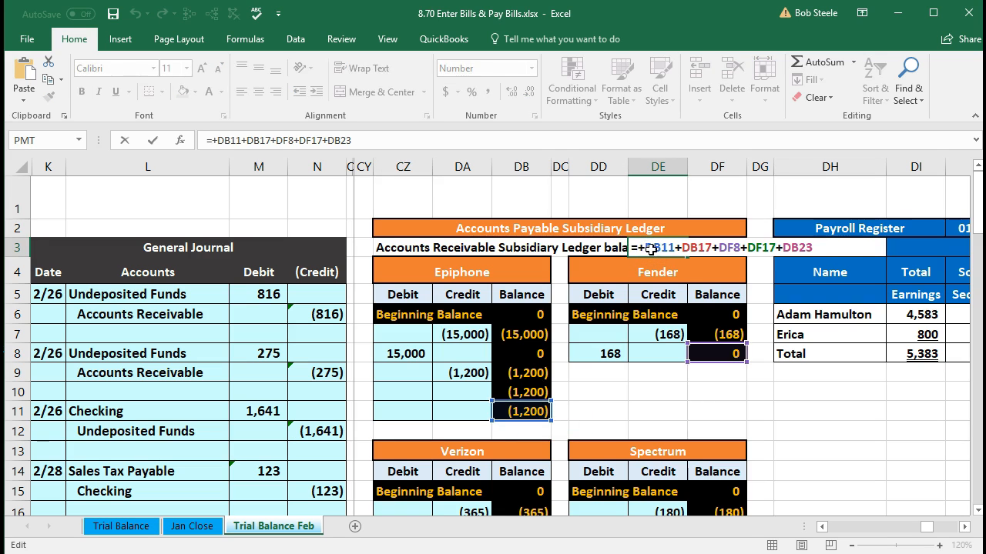
key(Return)
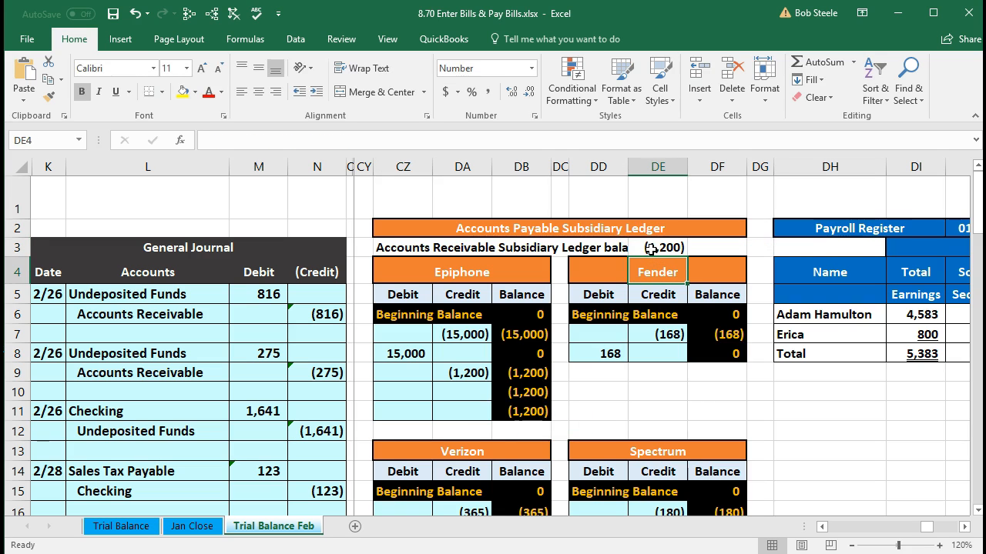
Return to the trial balance and compare the Accounts Payable amount in AK13 with the subsidiary ledger total.
click(331, 296)
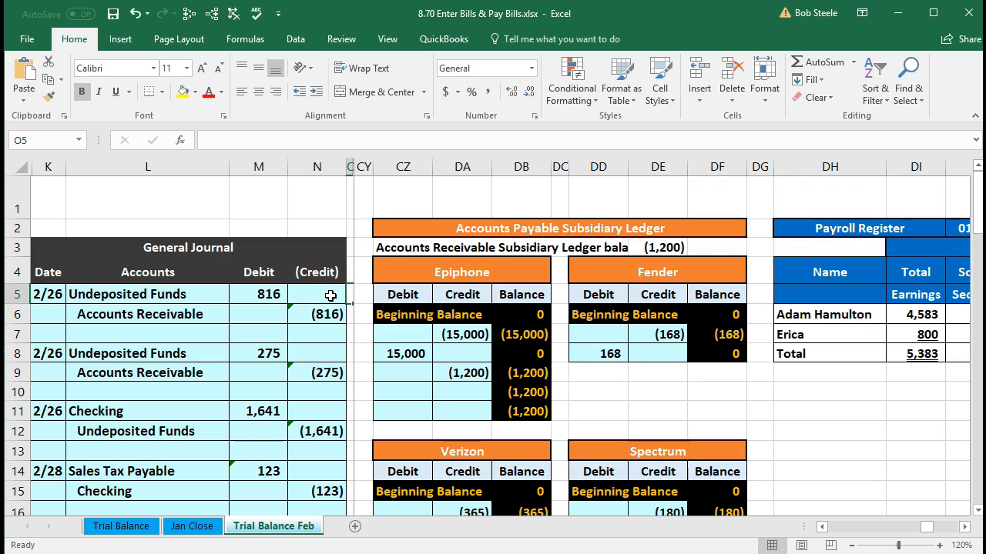
key(Right)
key(Right)
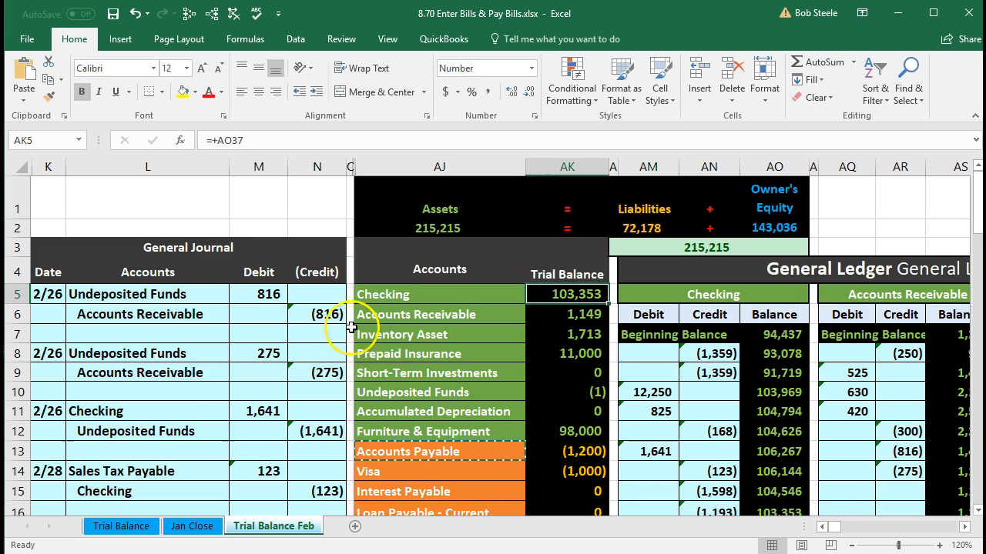
scroll(454, 352, down, 1)
click(567, 374)
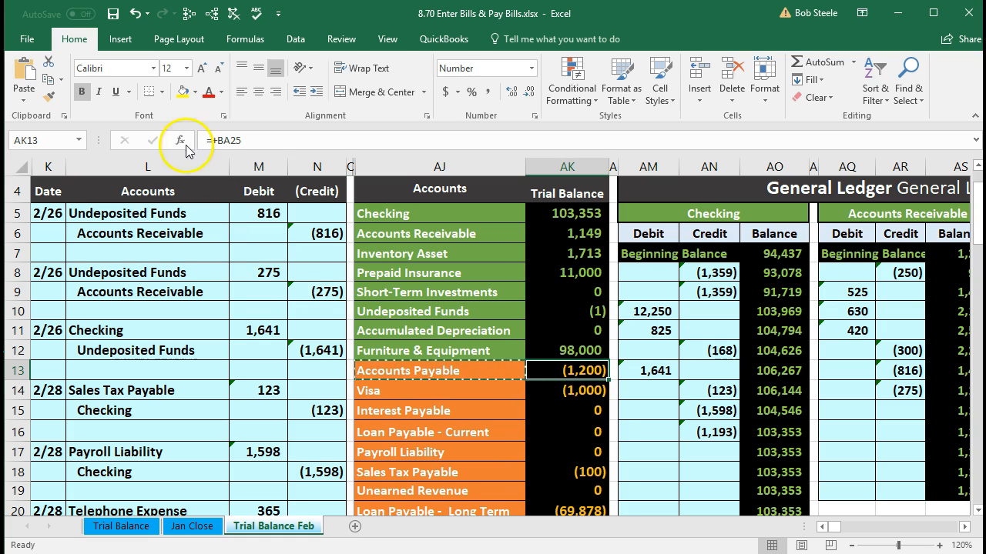
Unfreeze the panes of the Trial Balance Feb sheet.
click(375, 38)
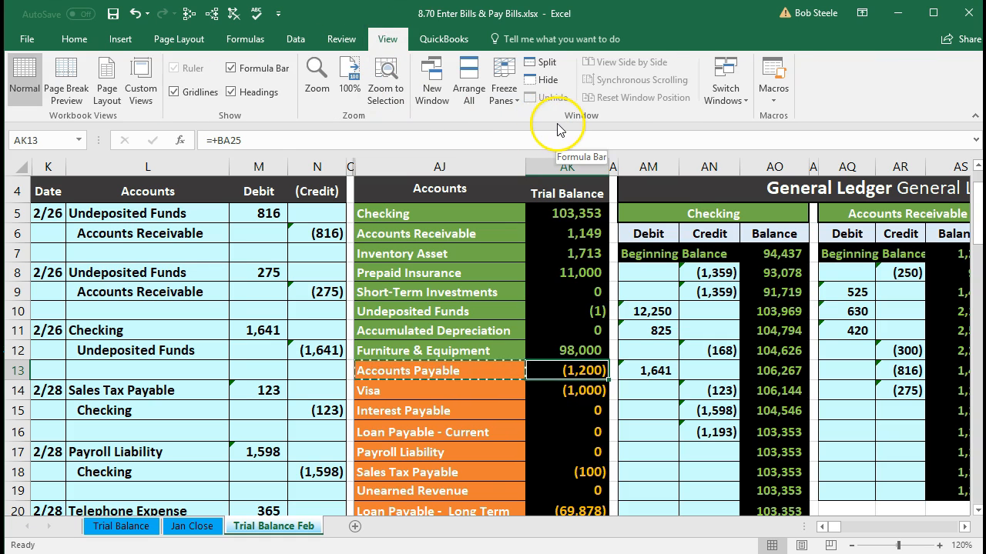
click(504, 96)
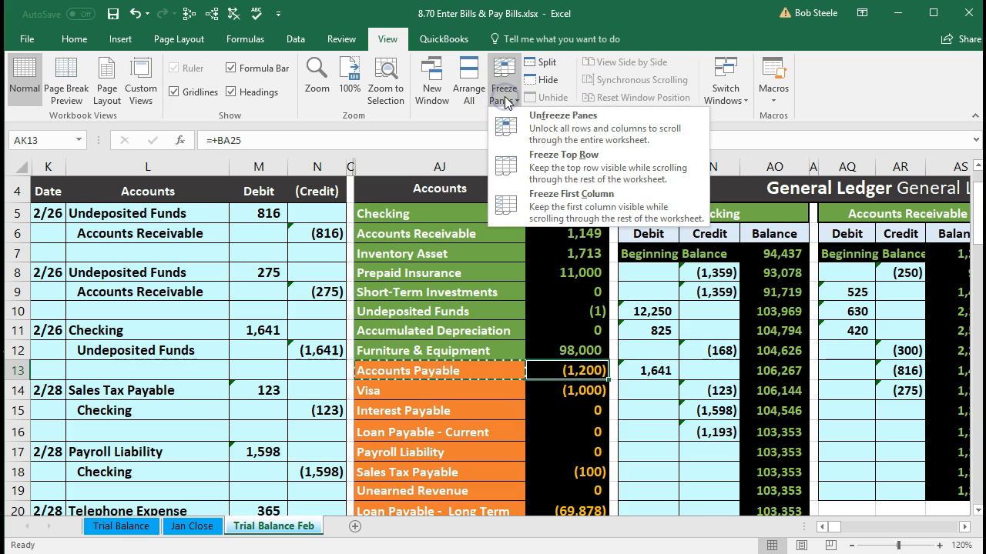
click(543, 131)
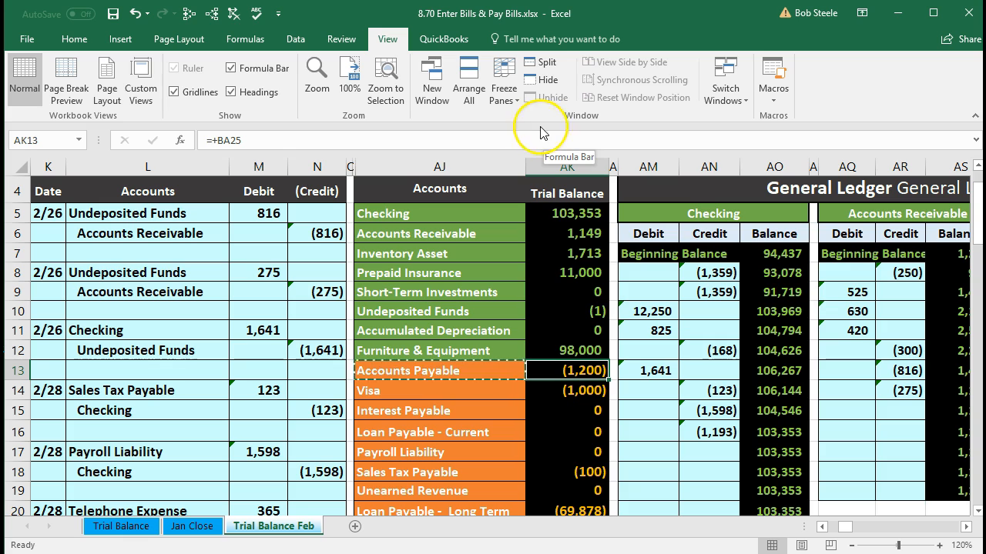
Trace the dependents of the Checking amount in AK5 and review the Accounts Payable amount in AK13.
click(553, 212)
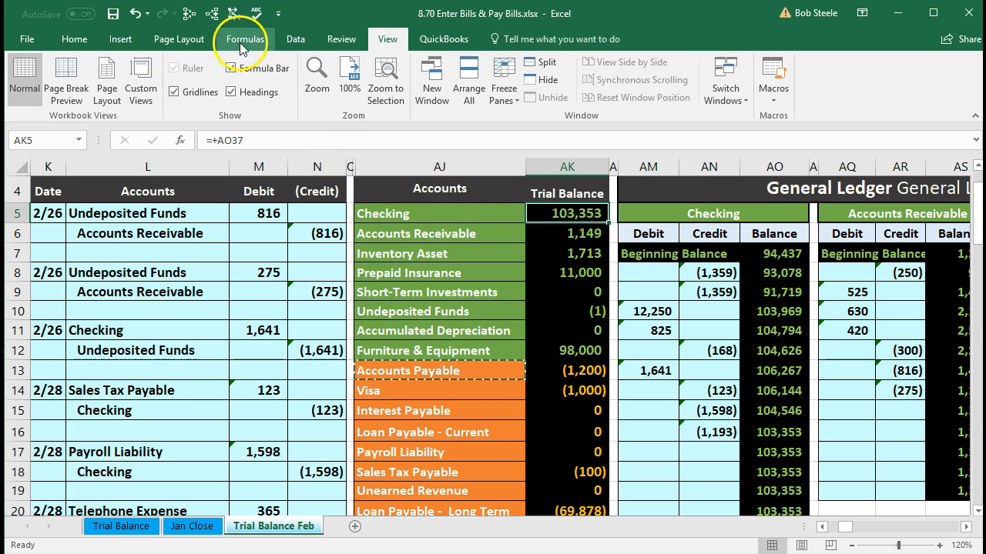
click(211, 14)
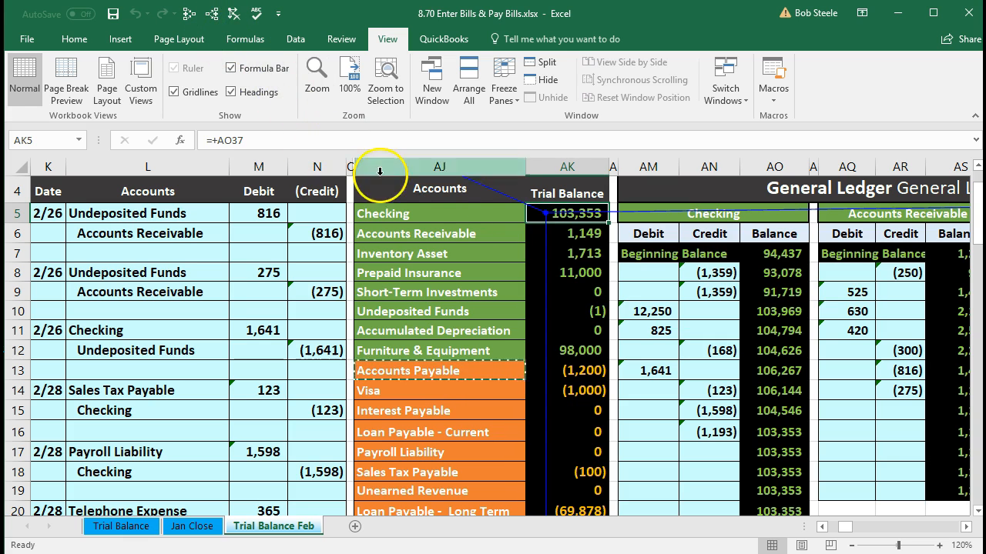
click(551, 370)
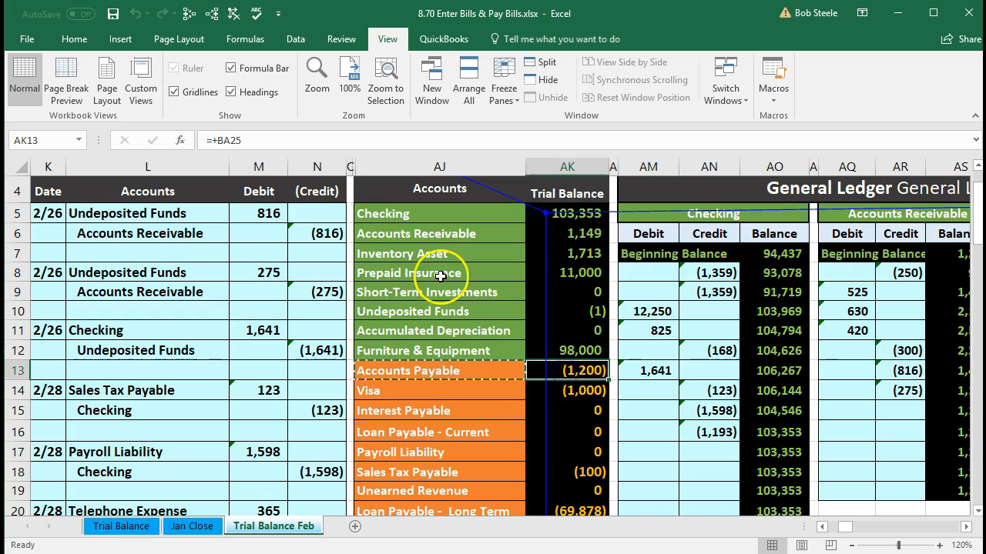
scroll(377, 308, down, 7)
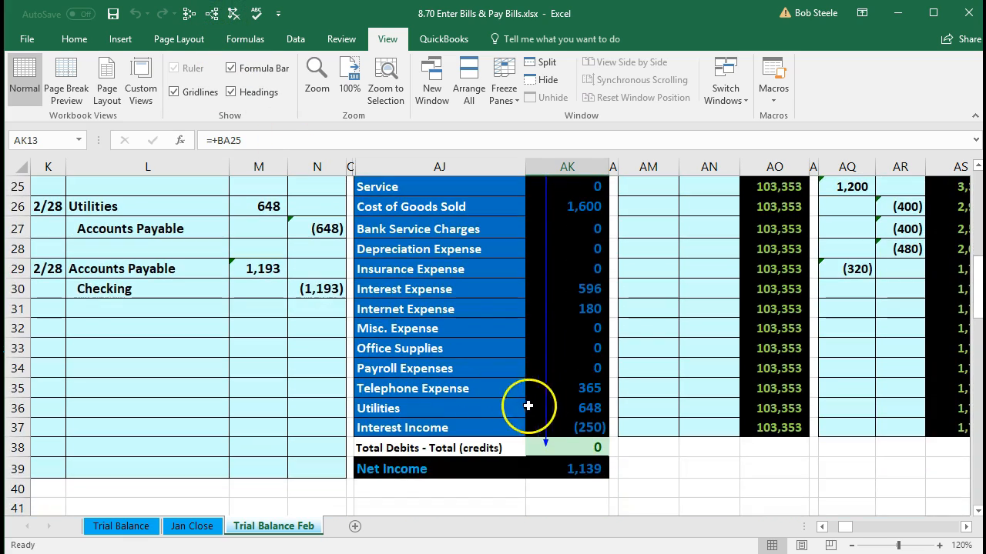
Trace the dependents of the Telephone Expense, Utilities and Internet Expense amounts in AK35, AK36 and AK31 of the trial balance.
click(572, 389)
click(218, 15)
click(565, 405)
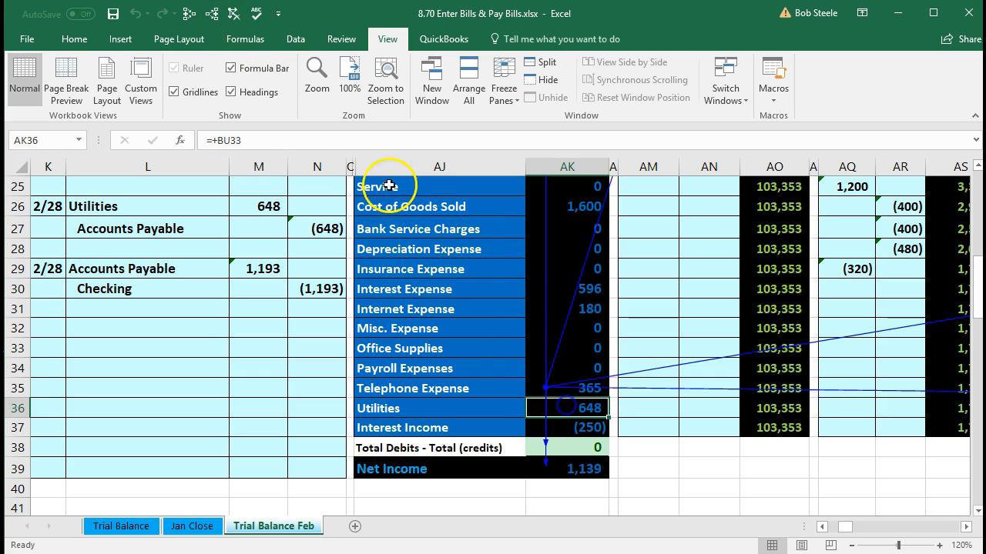
click(218, 16)
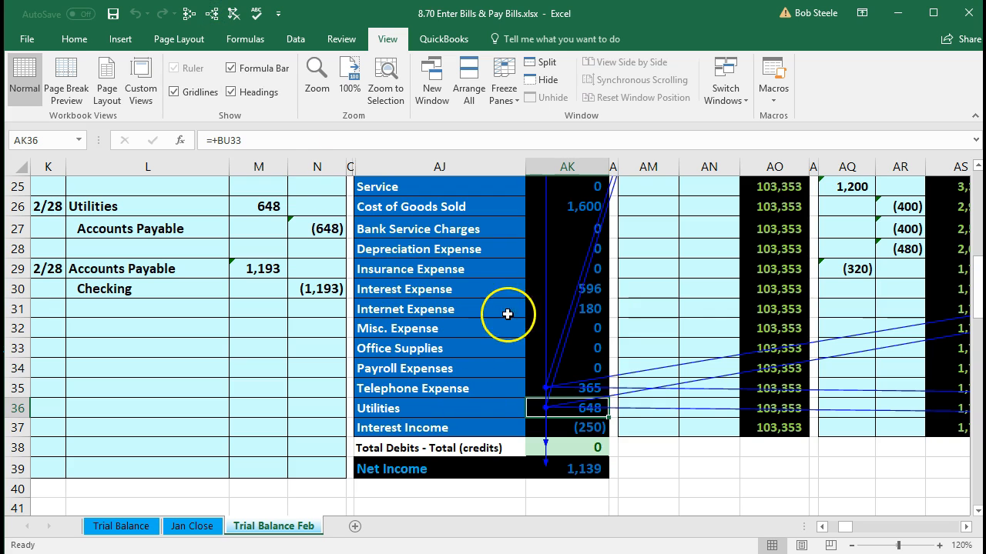
click(586, 308)
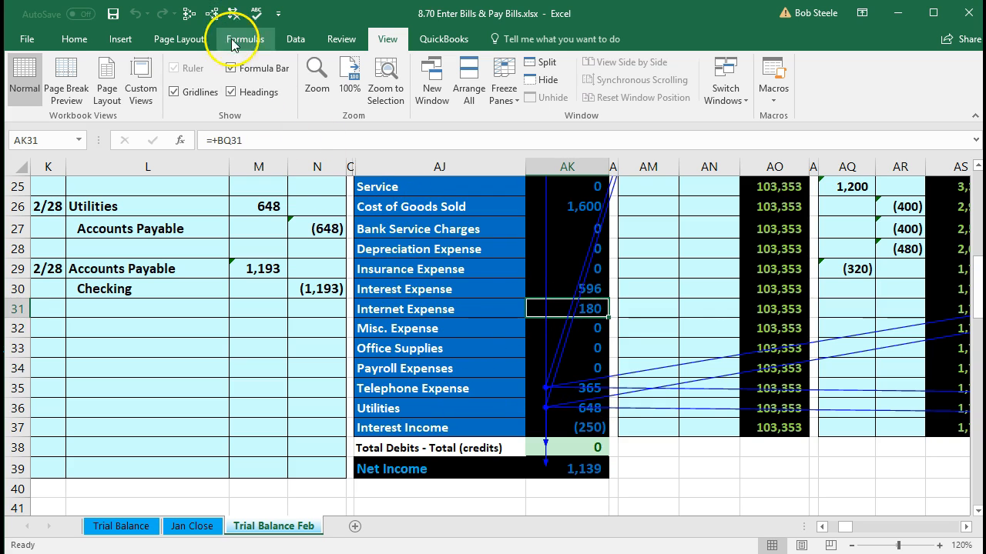
click(212, 16)
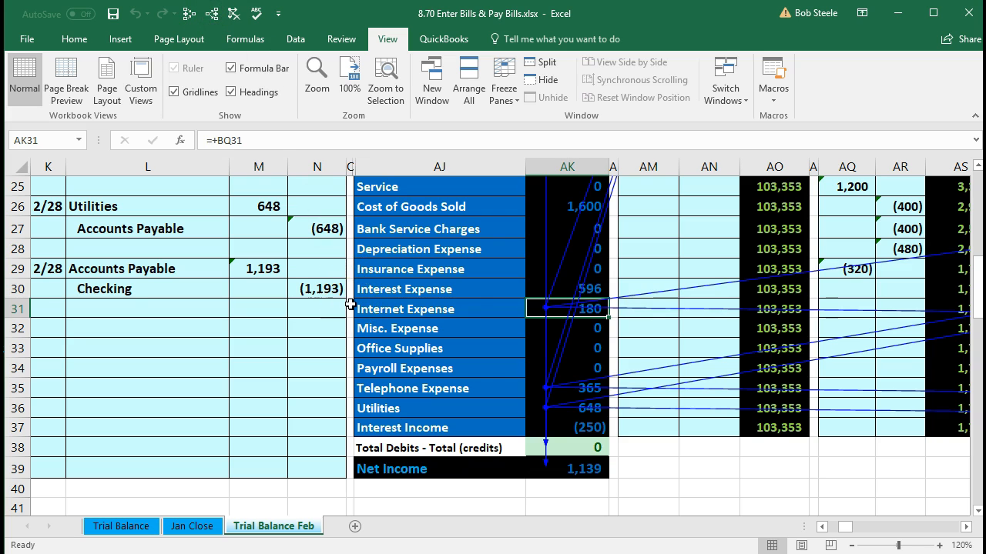
Inspect the range summed by the Net Income formula in AK39.
click(598, 473)
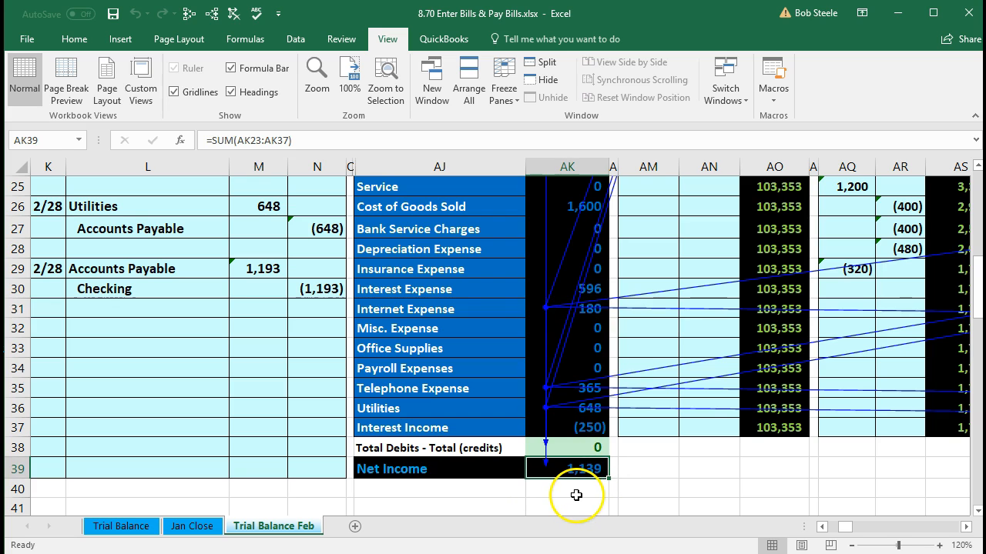
double_click(577, 469)
scroll(585, 476, up, 3)
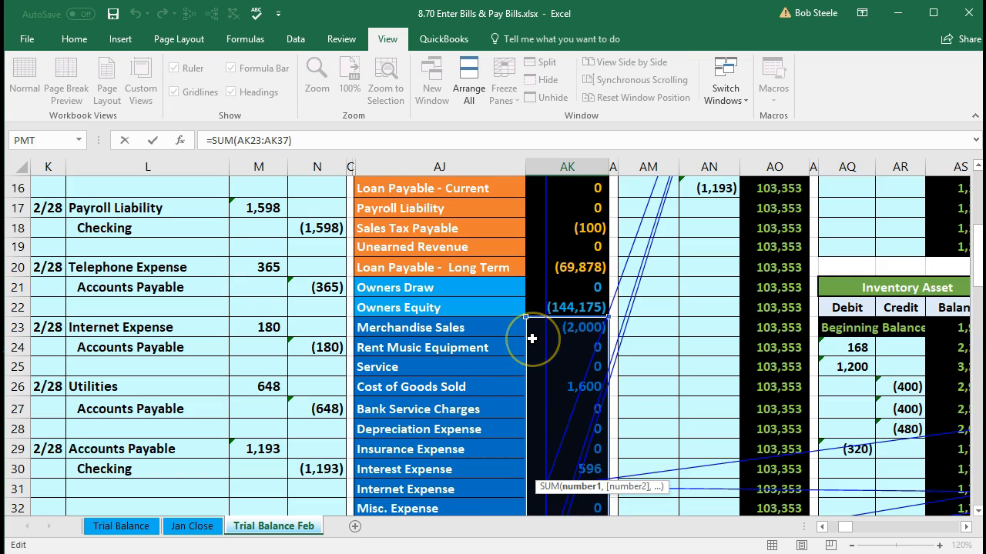
key(Return)
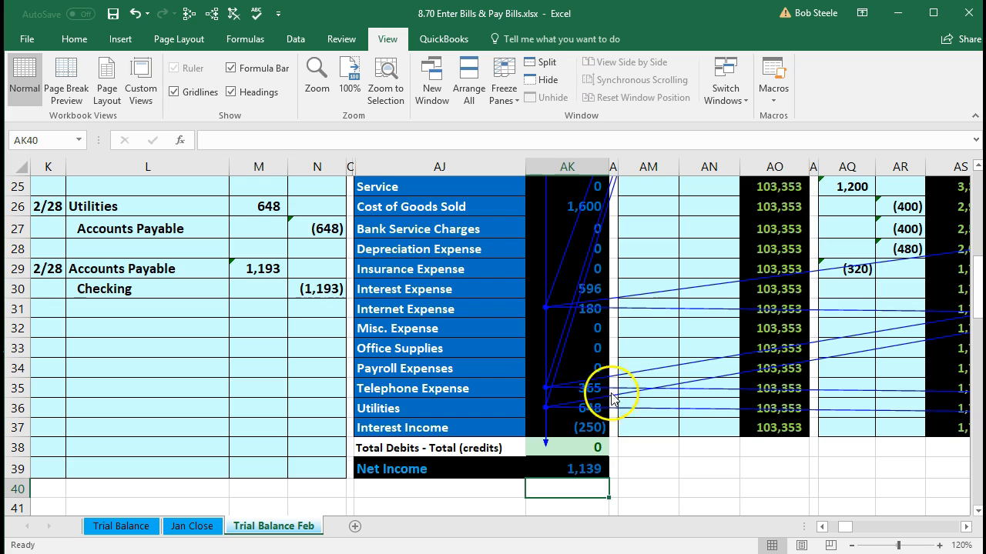
Follow the trace arrows to the Balance Sheet and check the formulas behind Cash in BX4 and Accounts Payable in CB4.
scroll(619, 432, up, 8)
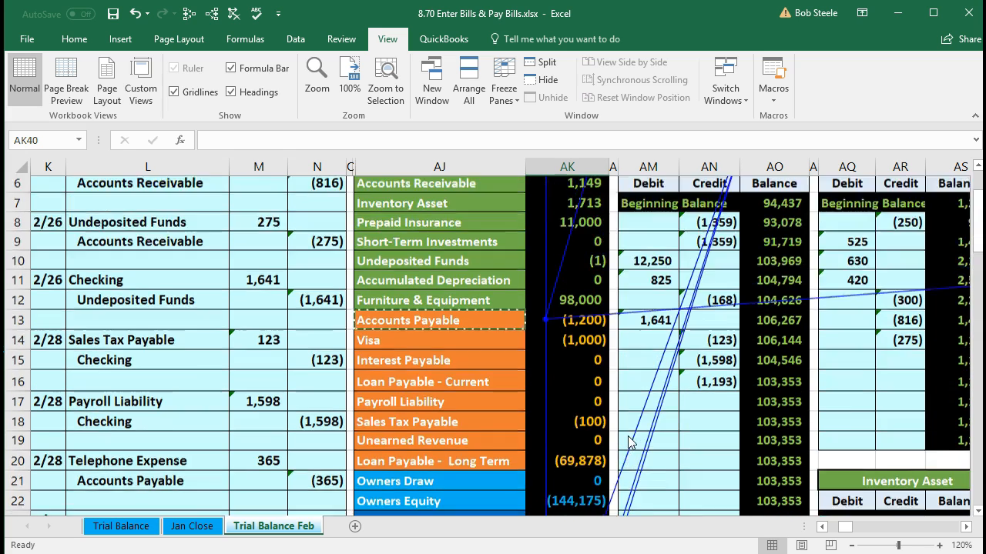
click(628, 371)
key(Right)
key(Right)
key(Right)
key(Right)
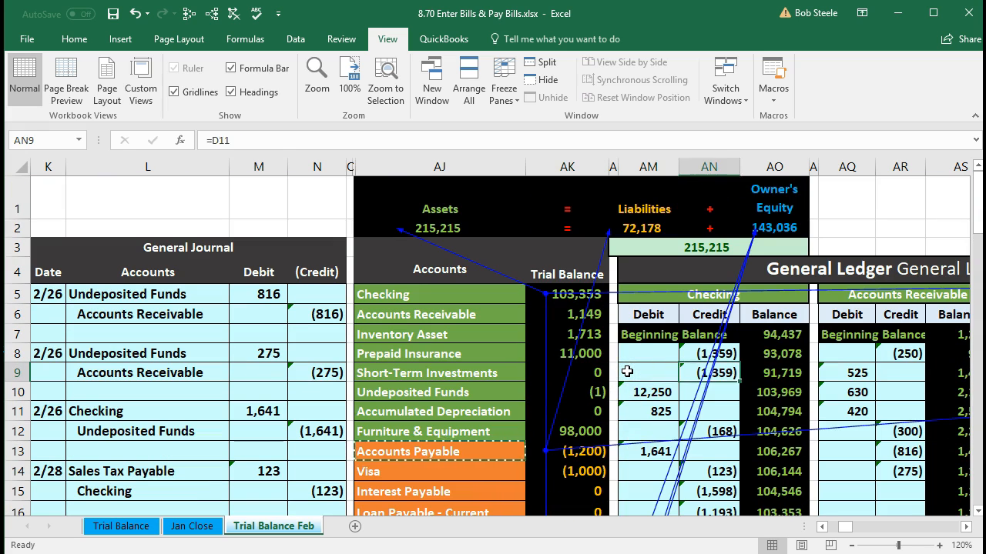
key(Right)
key(Right)
key(Right)
key(Right)
key(Right)
key(Right)
key(Right)
key(Right)
key(Right)
key(Right)
key(Right)
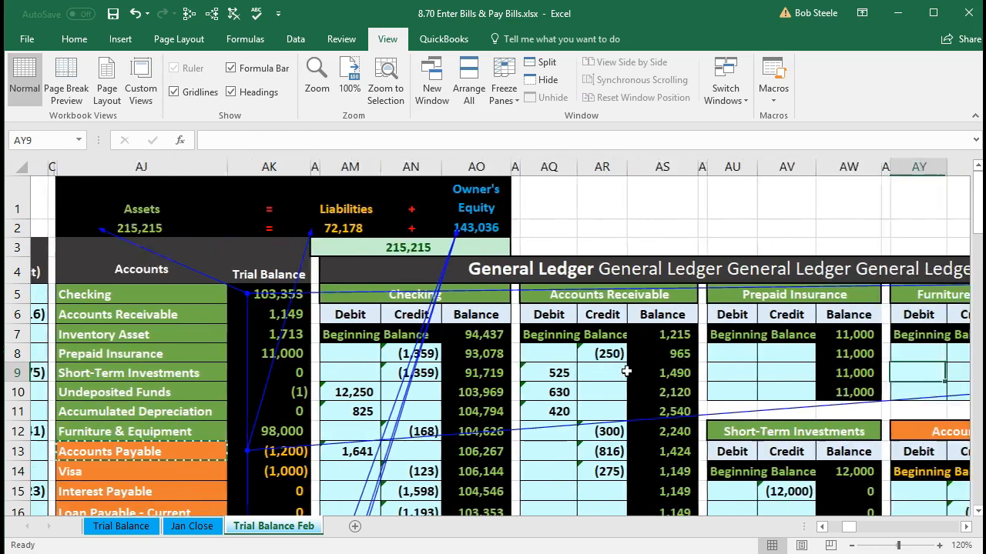
key(Right)
key(Right)
key(Right)
key(Right)
key(Right)
key(Right)
key(Right)
key(Right)
key(Right)
key(Right)
key(Right)
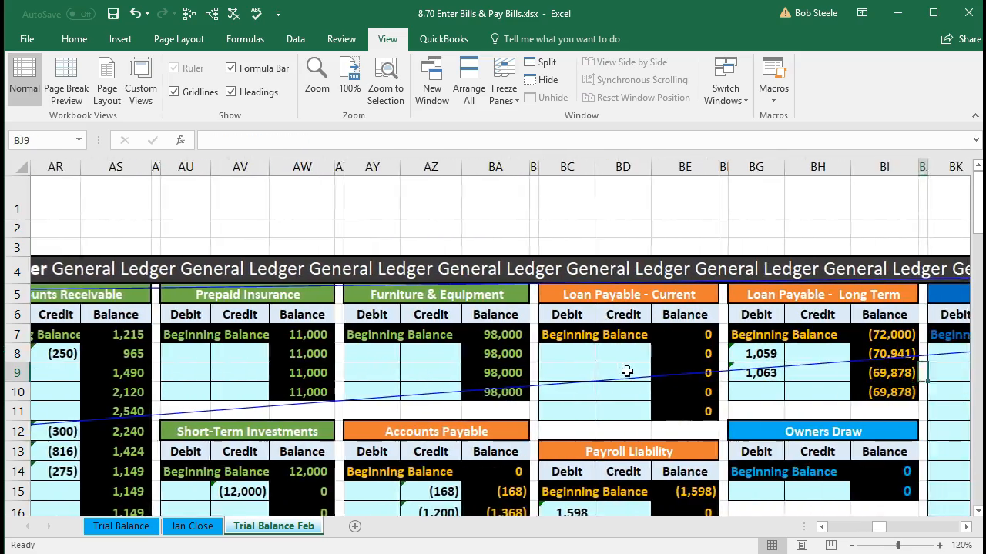
key(Right)
key(Right)
key(Right)
key(Right)
key(Right)
key(Right)
key(Right)
key(Right)
key(Right)
key(Right)
key(Right)
key(Right)
key(Right)
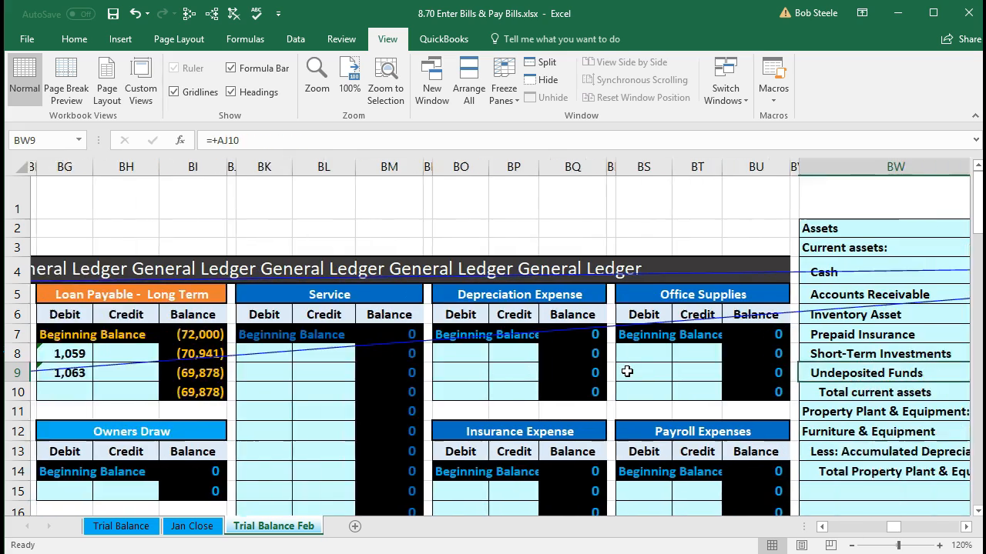
key(Right)
key(Right)
key(Right)
key(Right)
key(Right)
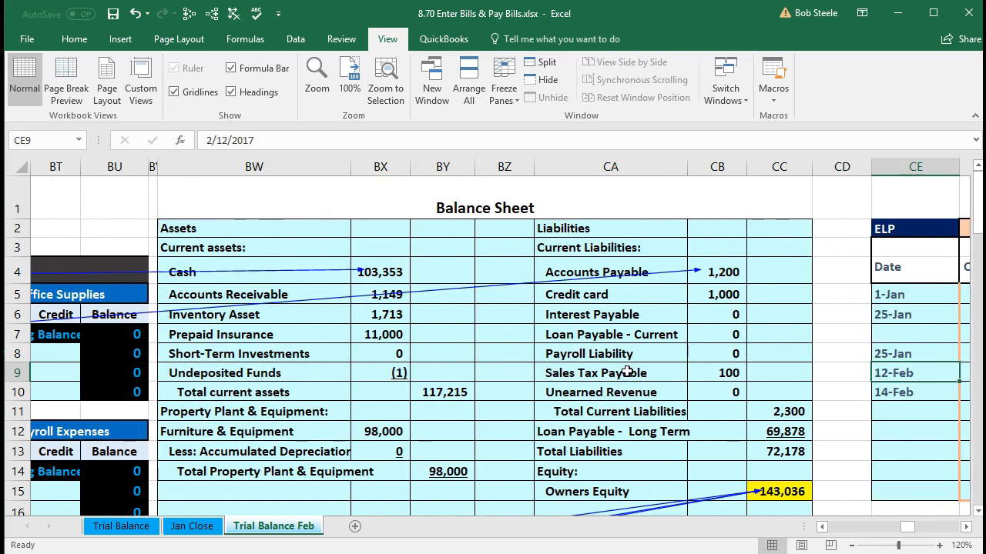
click(387, 271)
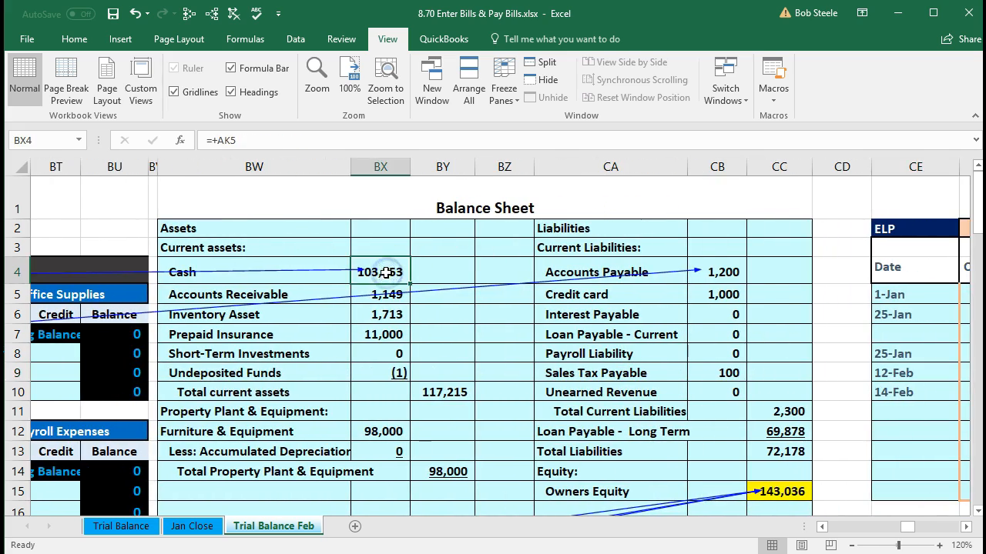
click(726, 271)
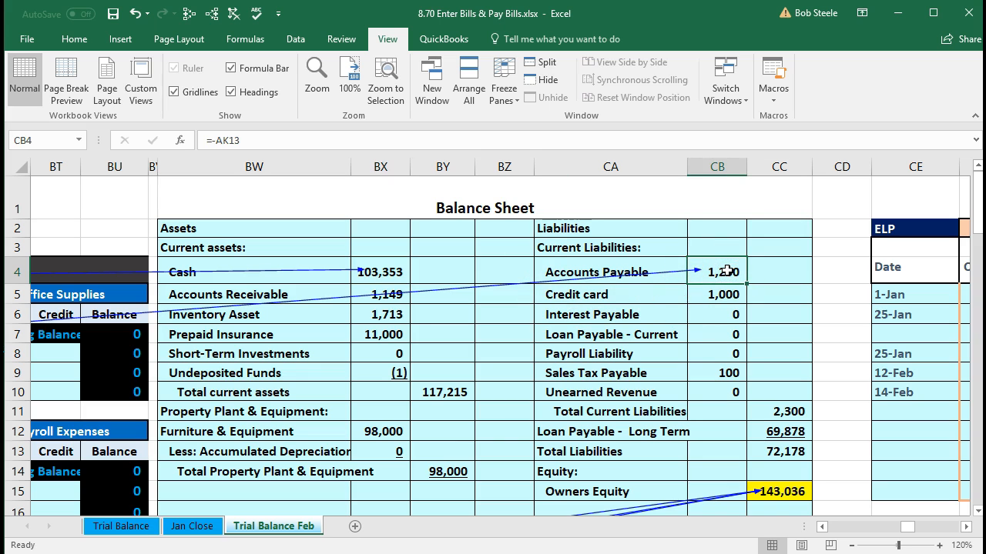
Compare Total Assets in BY17 with Total Liabilities & Equity in CC17 on the Balance Sheet.
scroll(736, 401, down, 2)
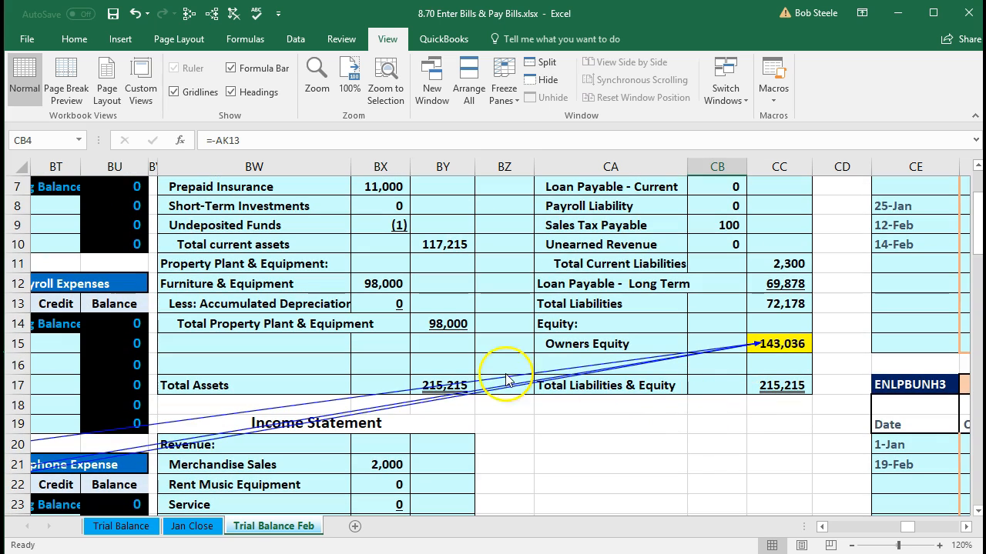
click(448, 385)
click(774, 388)
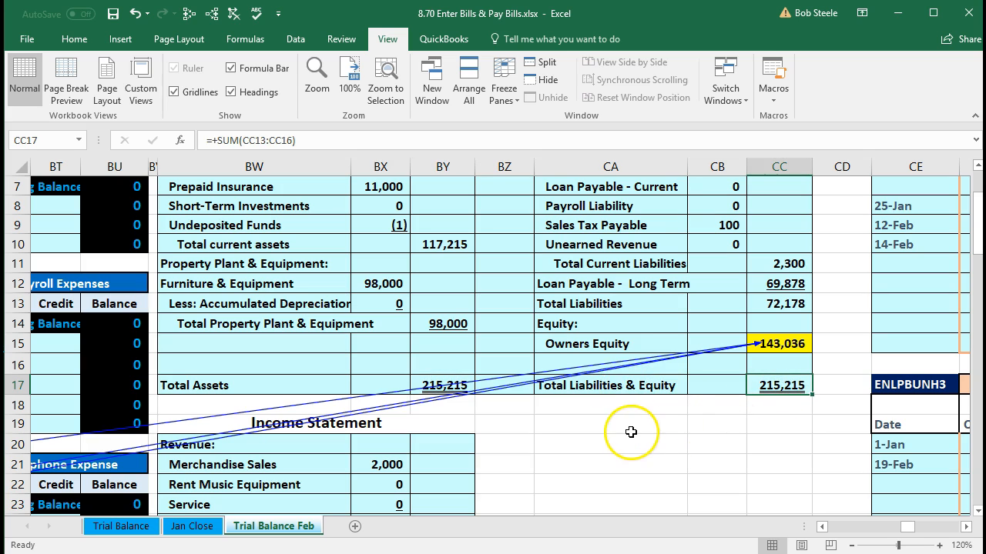
Check the Internet Expense, Telephone Expense and Utilities amounts in BX32, BX36 and BX37 of the Income Statement.
scroll(548, 435, down, 1)
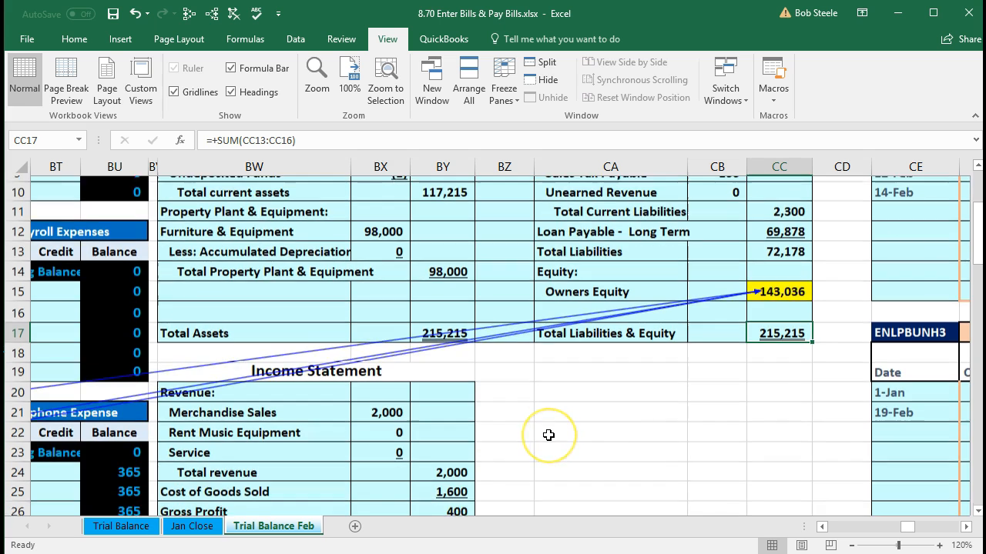
scroll(548, 435, down, 3)
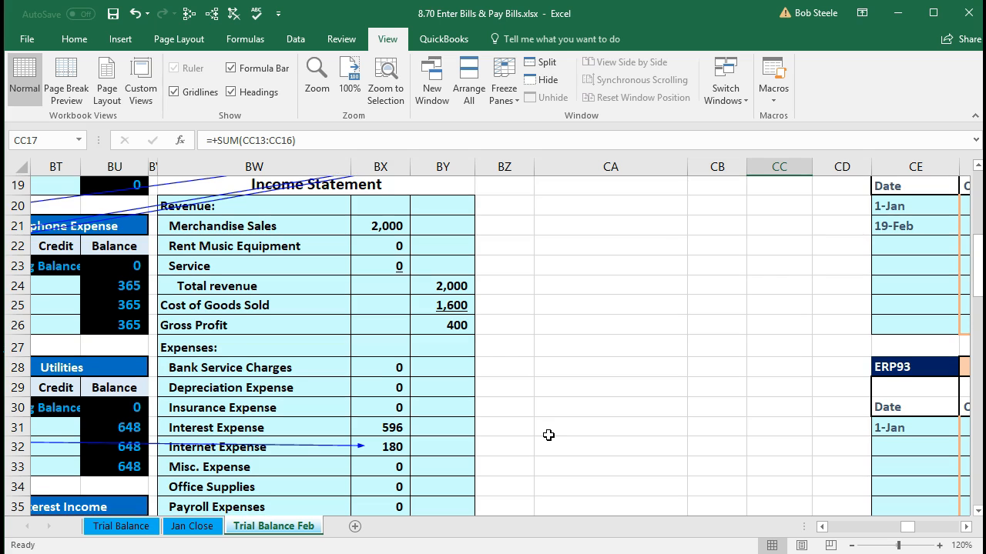
scroll(549, 435, down, 1)
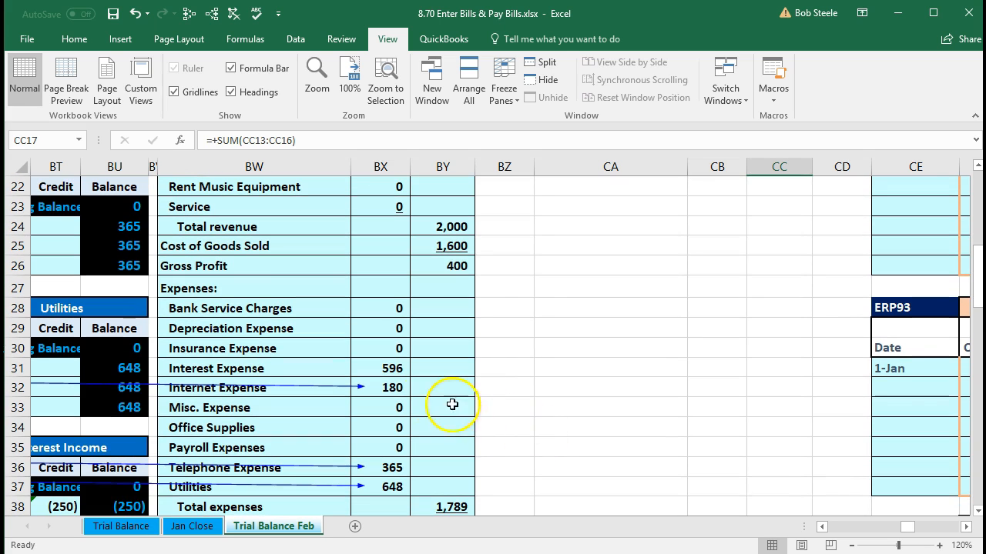
click(394, 388)
scroll(517, 384, down, 1)
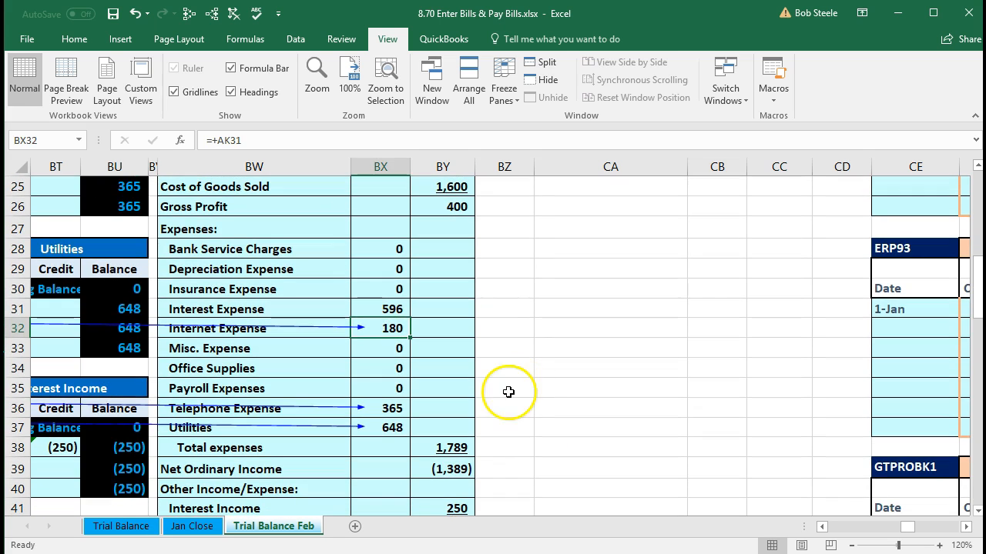
click(401, 412)
click(394, 423)
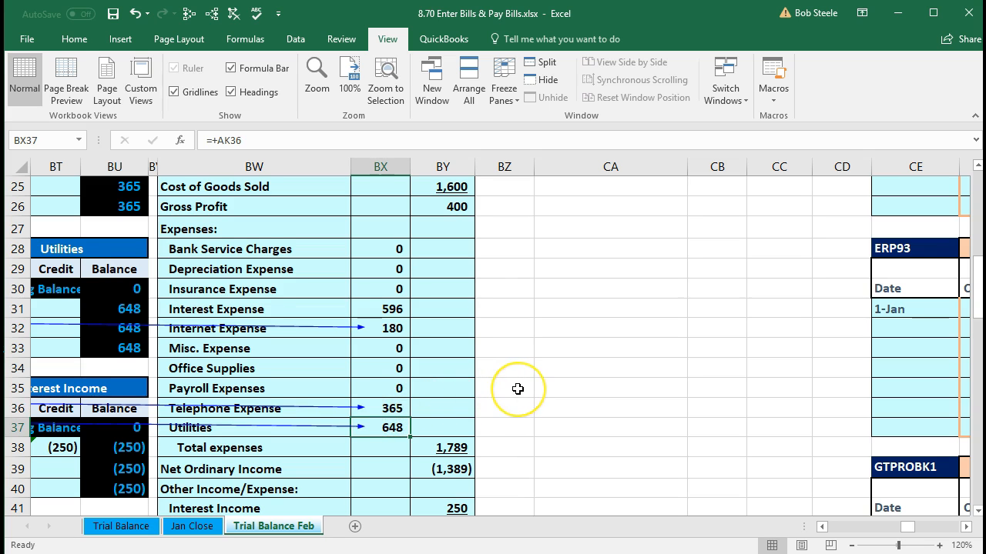
Follow Net Income from BY42 into BX47 of the Statement of Owner's Equity and check Ending Owner's Equity in BY50.
scroll(517, 389, down, 1)
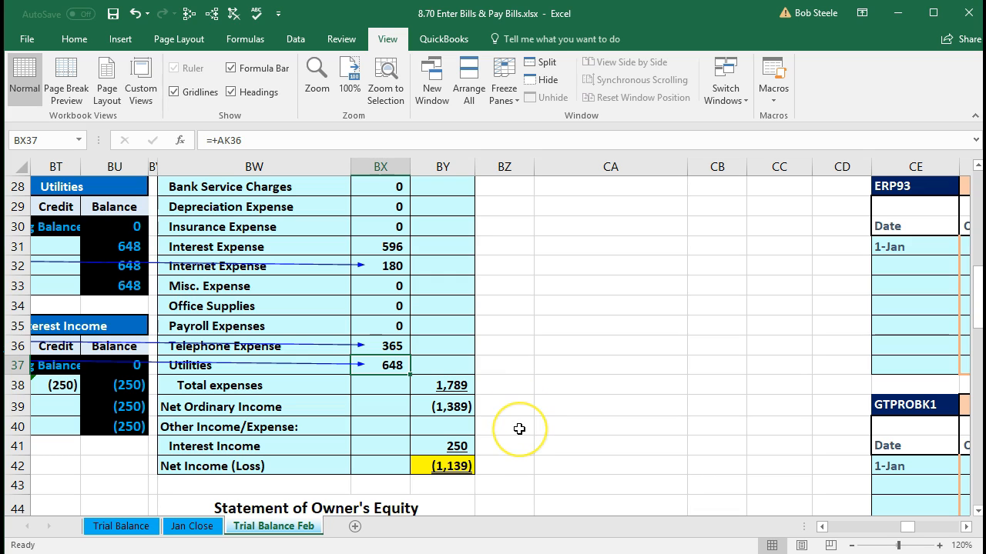
click(464, 465)
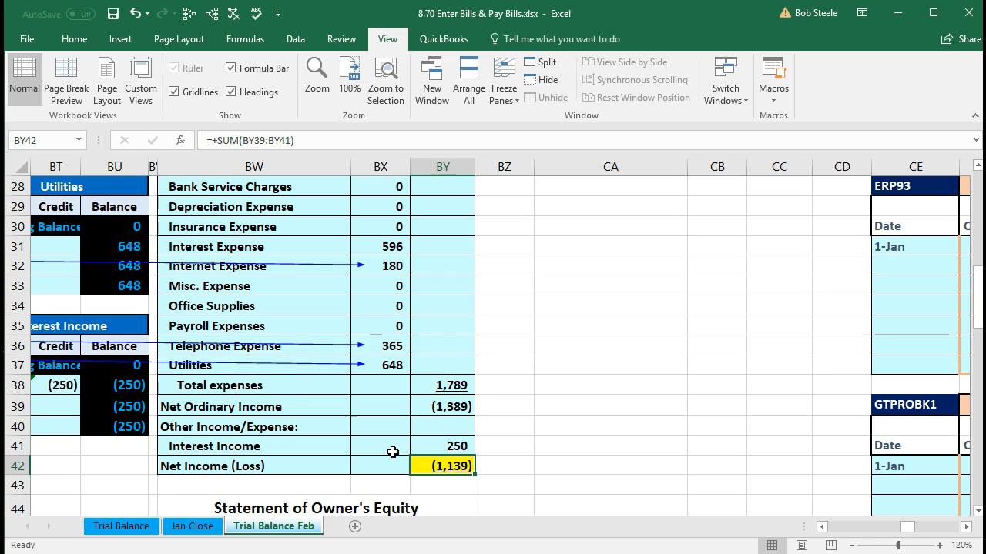
scroll(393, 452, down, 3)
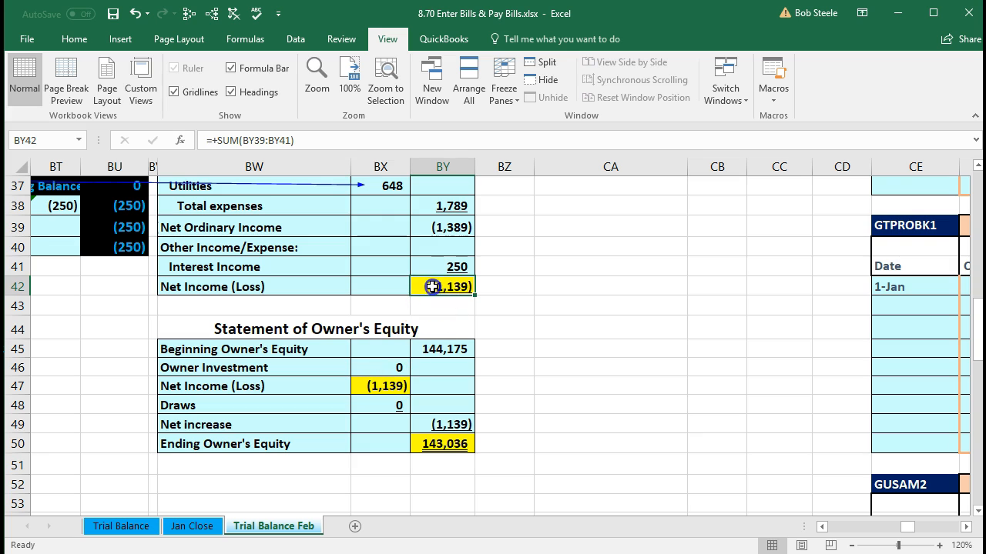
click(379, 387)
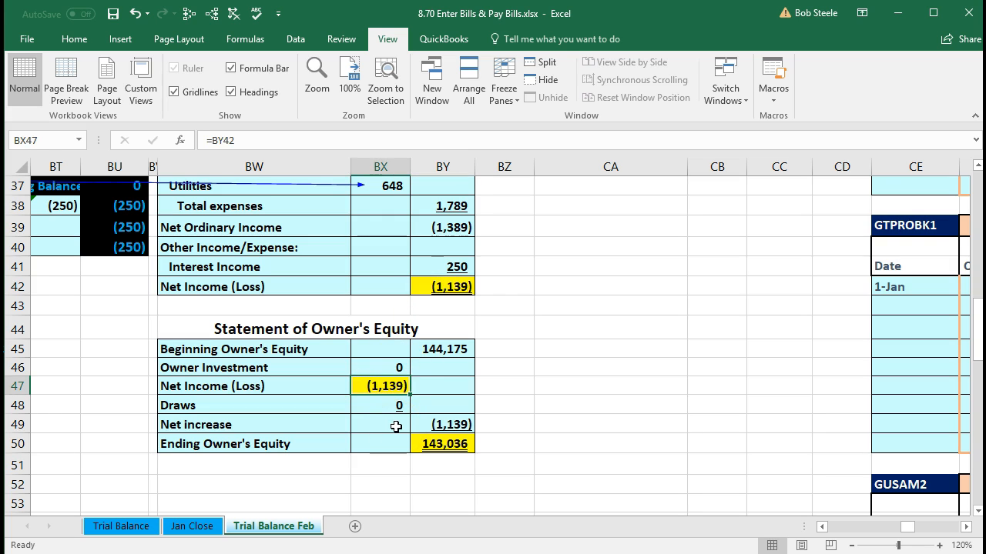
click(421, 449)
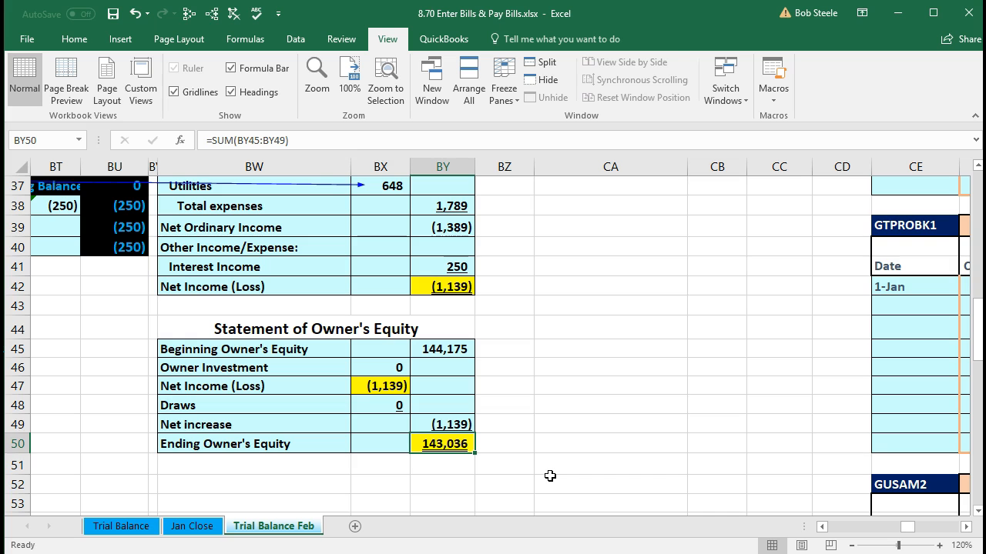
Return to the Balance Sheet and inspect the Owners Equity formula in CC15.
scroll(550, 476, up, 8)
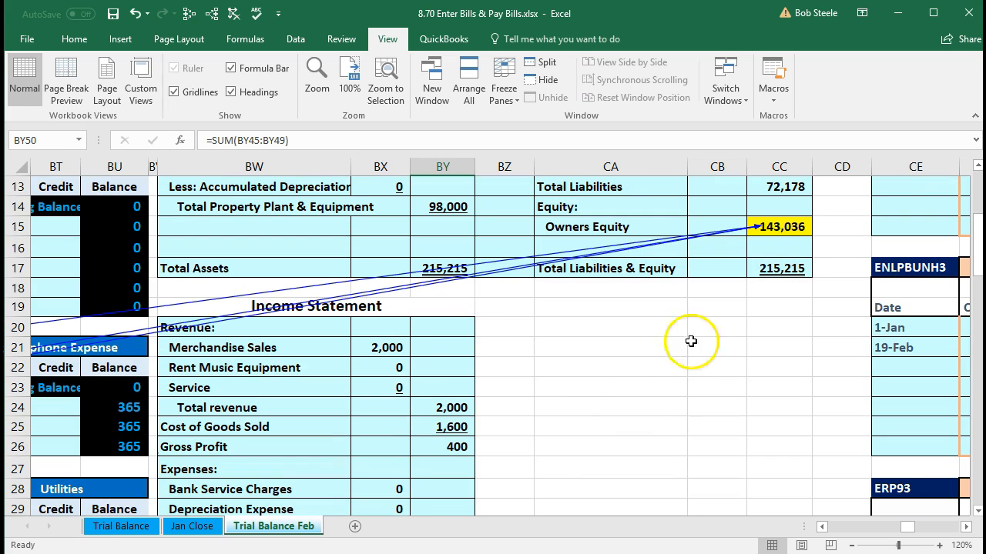
click(781, 228)
scroll(711, 418, up, 2)
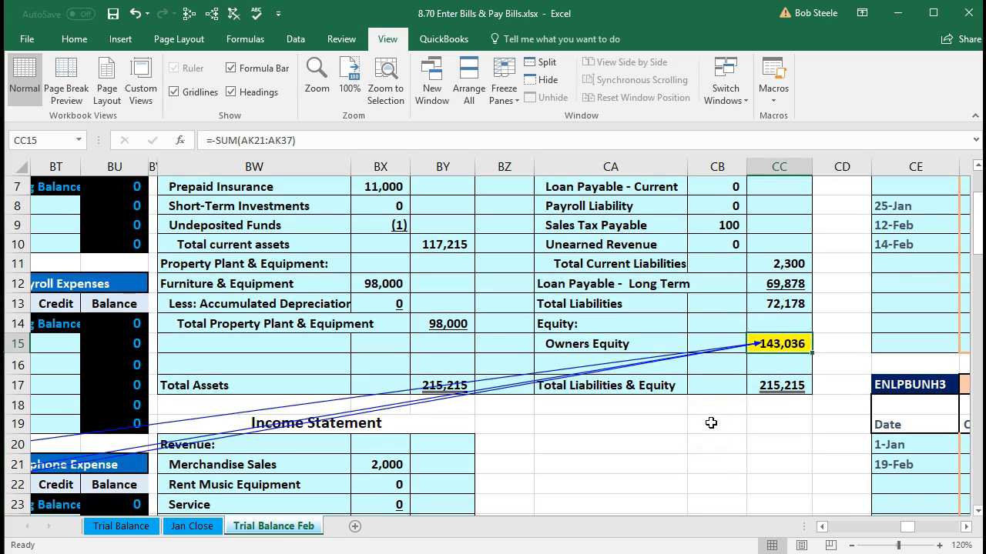
click(452, 312)
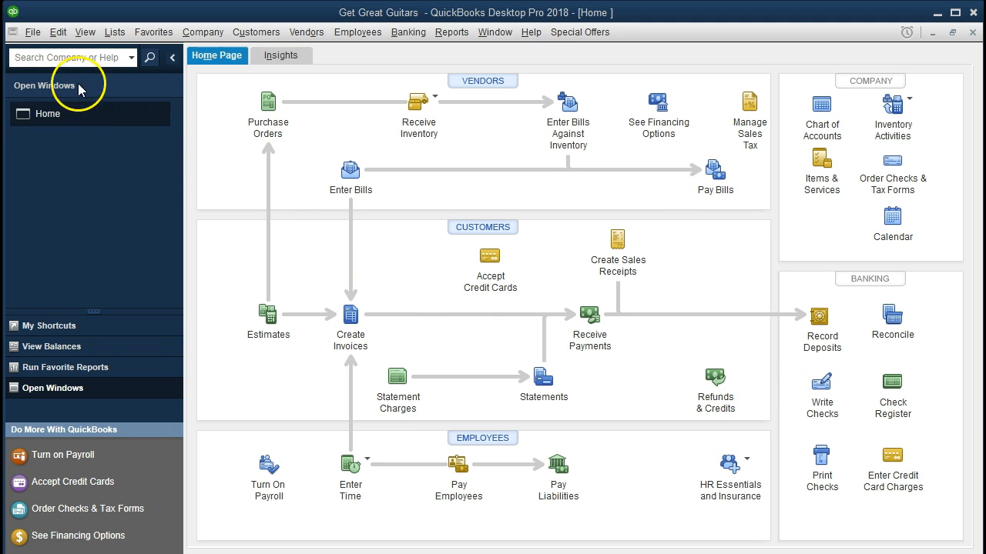
click(32, 32)
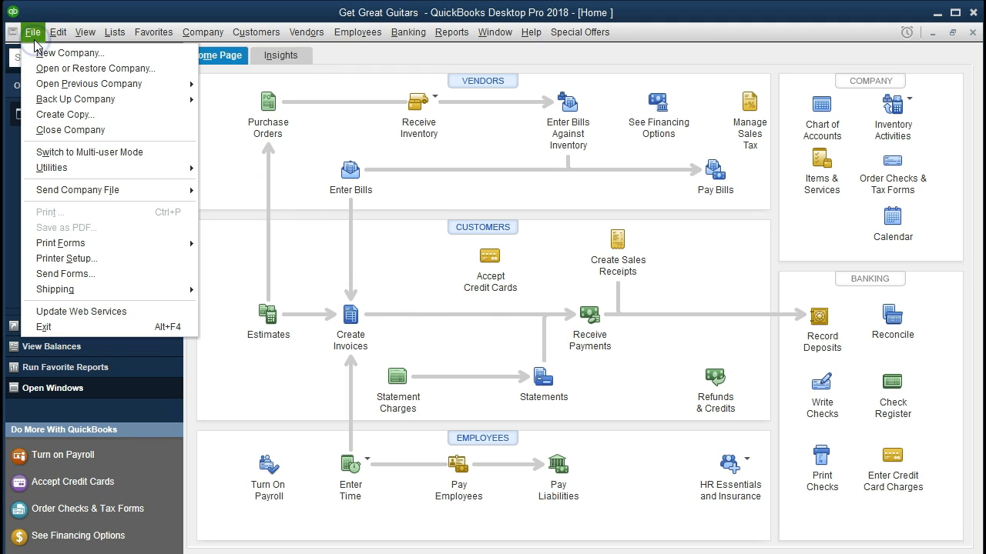
click(30, 56)
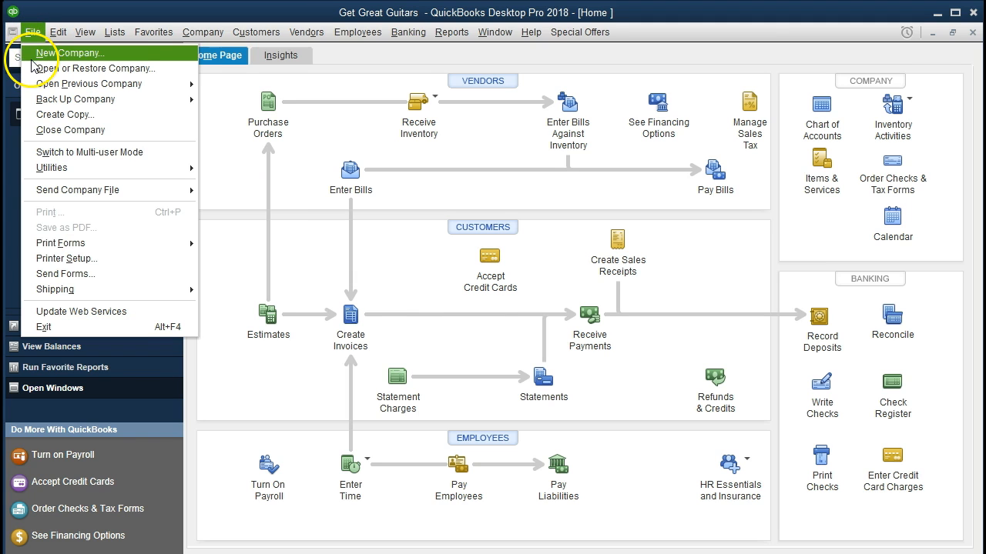
click(221, 168)
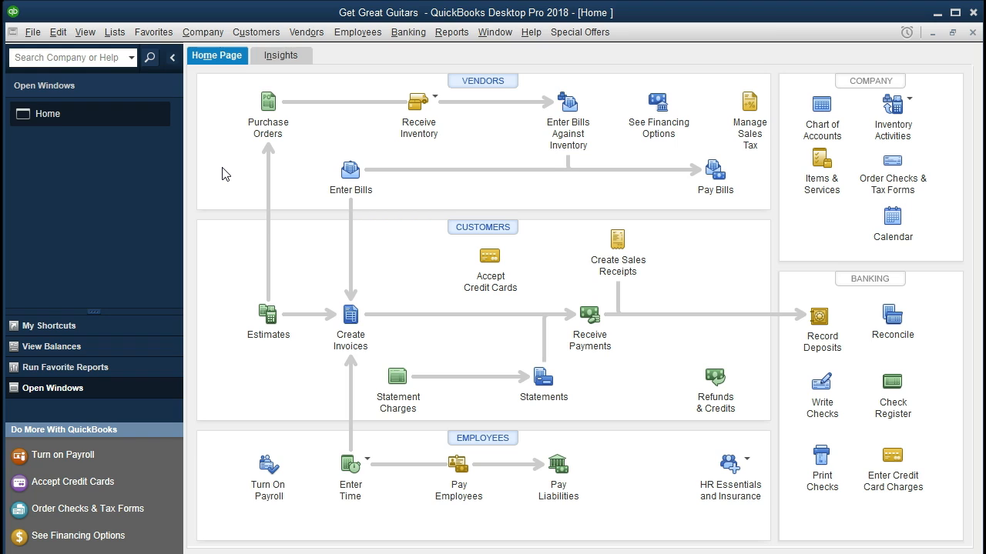
click(202, 32)
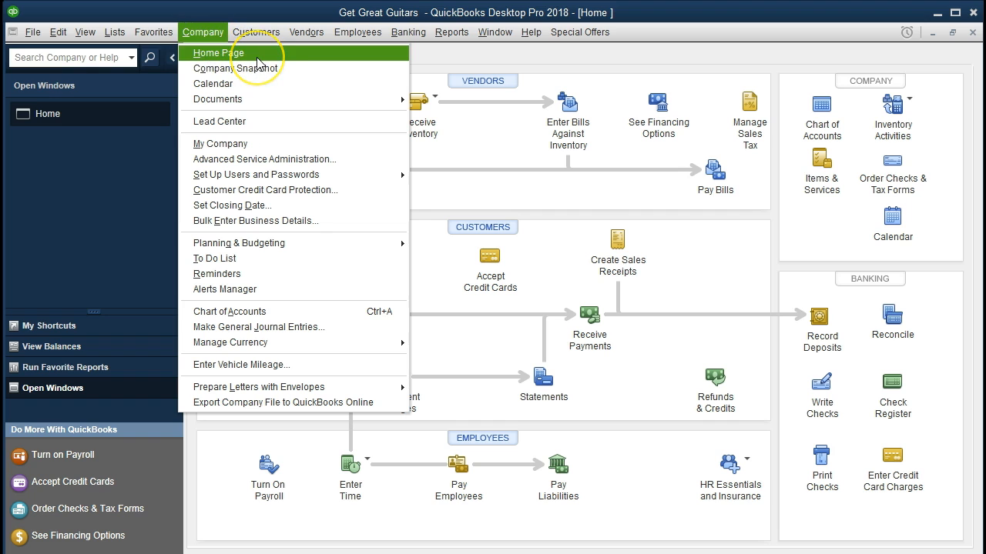
click(197, 32)
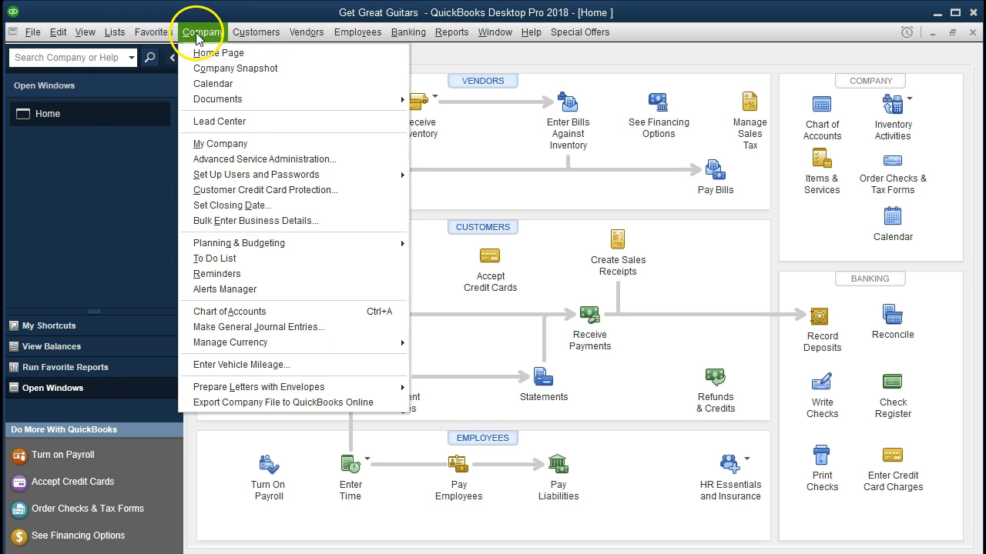
click(81, 169)
click(87, 108)
click(86, 32)
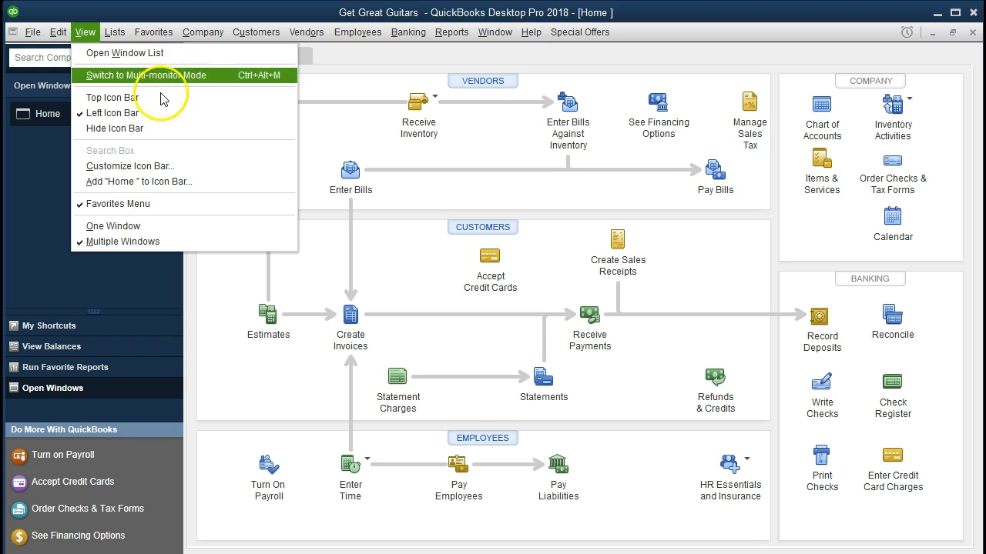
click(37, 191)
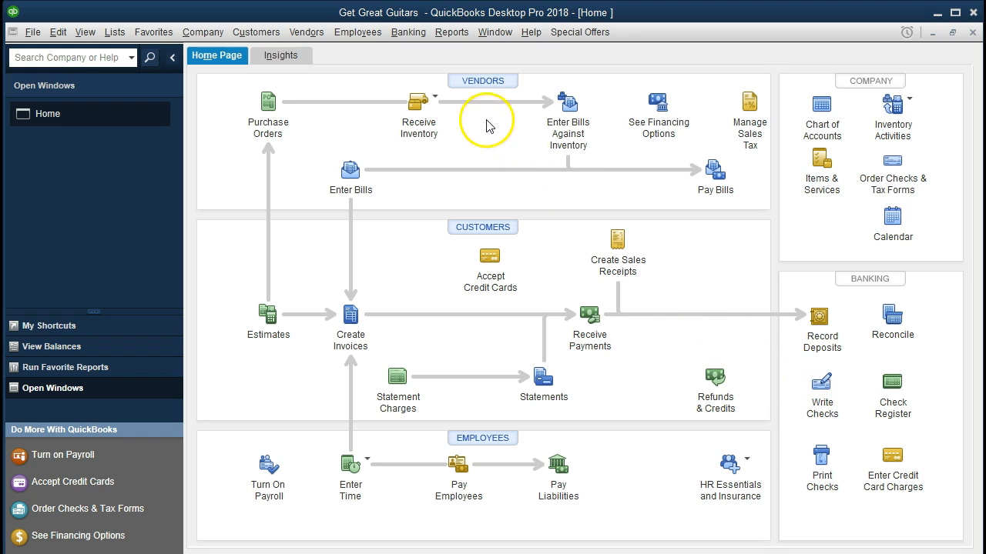
Open the register for the Checking account.
click(406, 35)
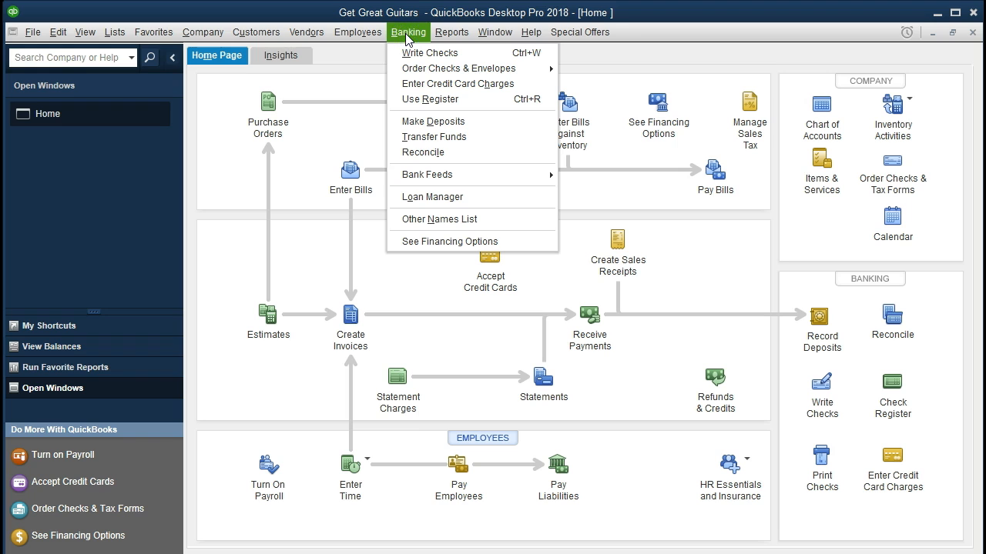
click(474, 100)
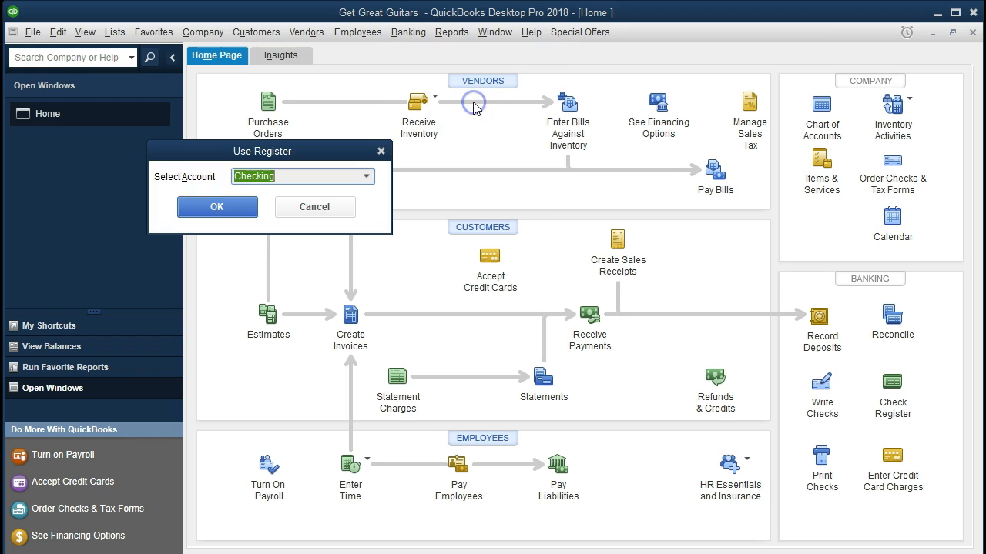
click(366, 176)
click(258, 197)
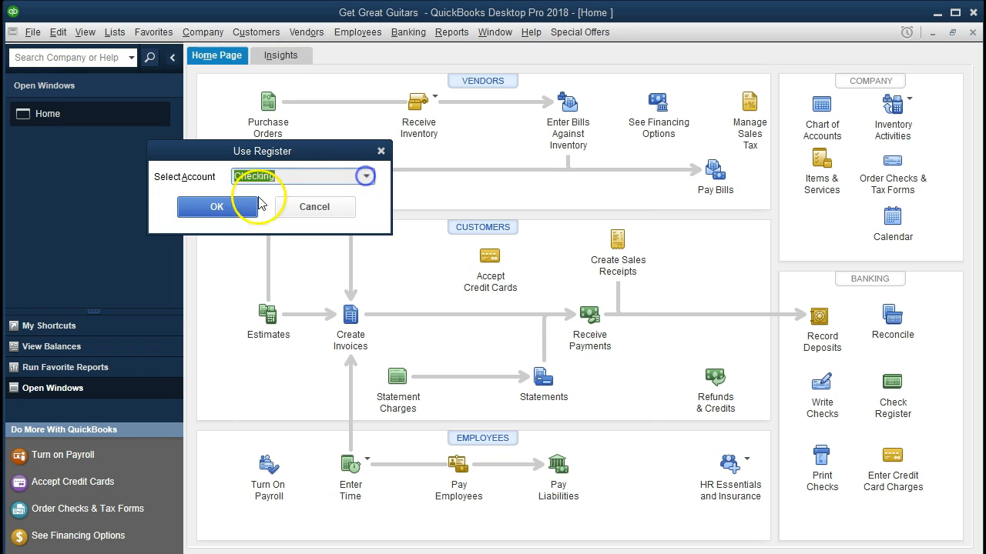
click(234, 207)
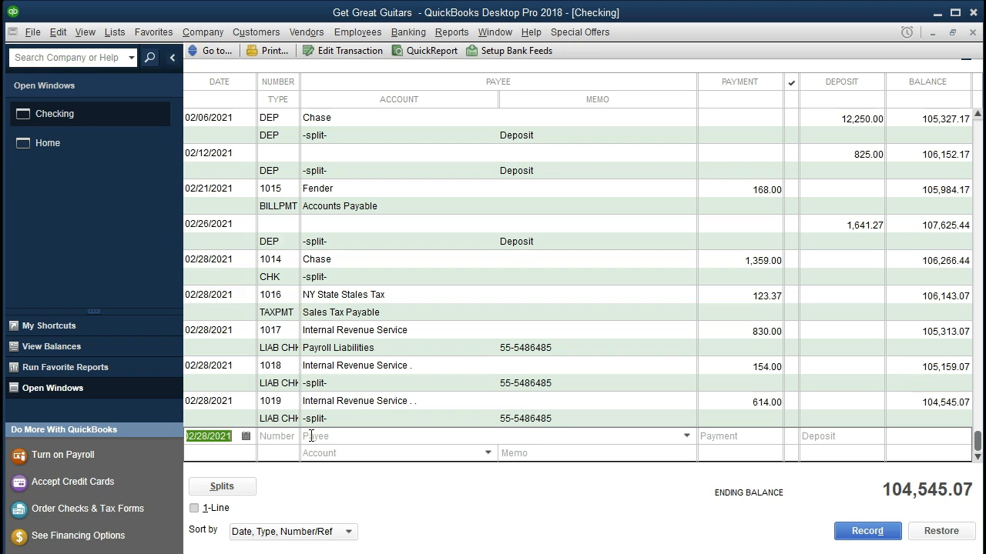
Return to the home page and start a new bill with Verizon as the vendor.
click(63, 154)
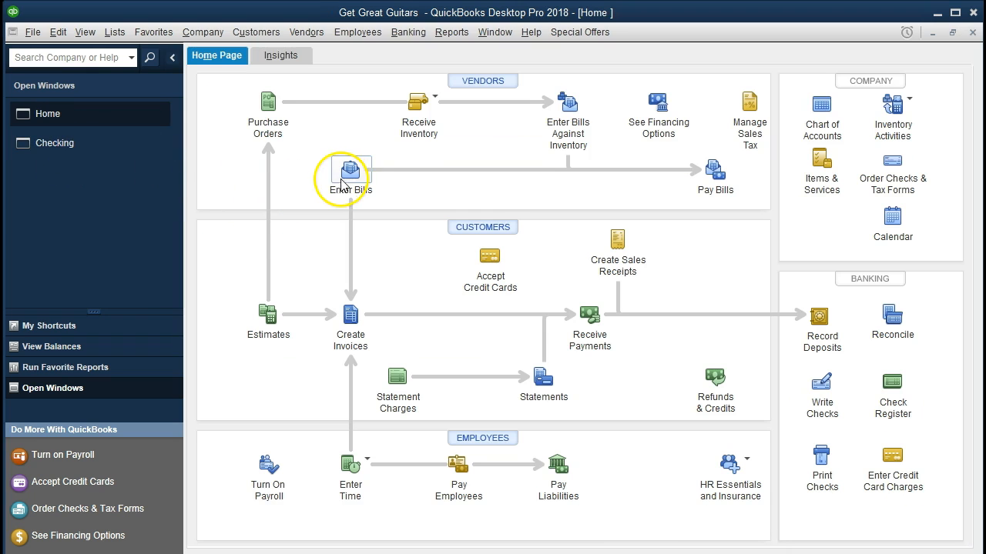
click(348, 182)
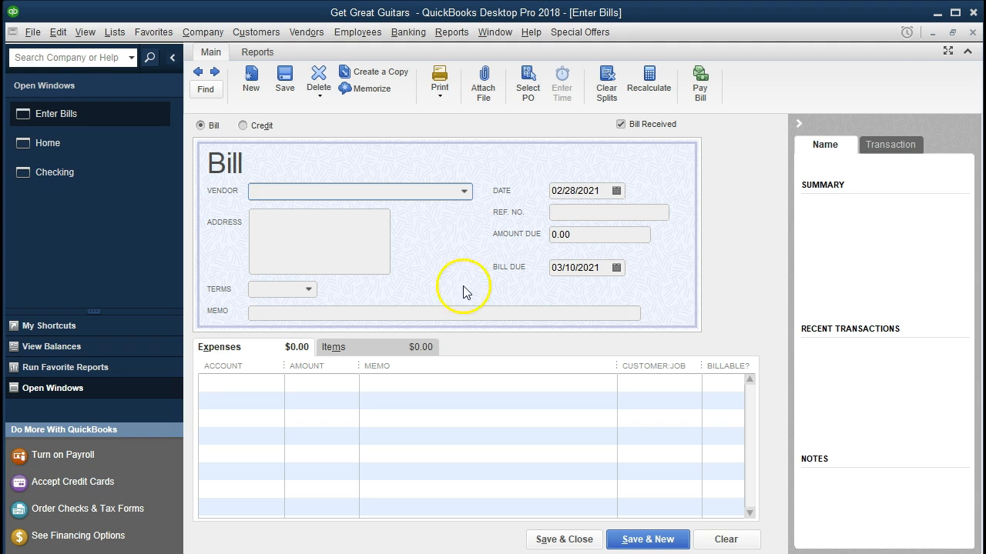
click(464, 191)
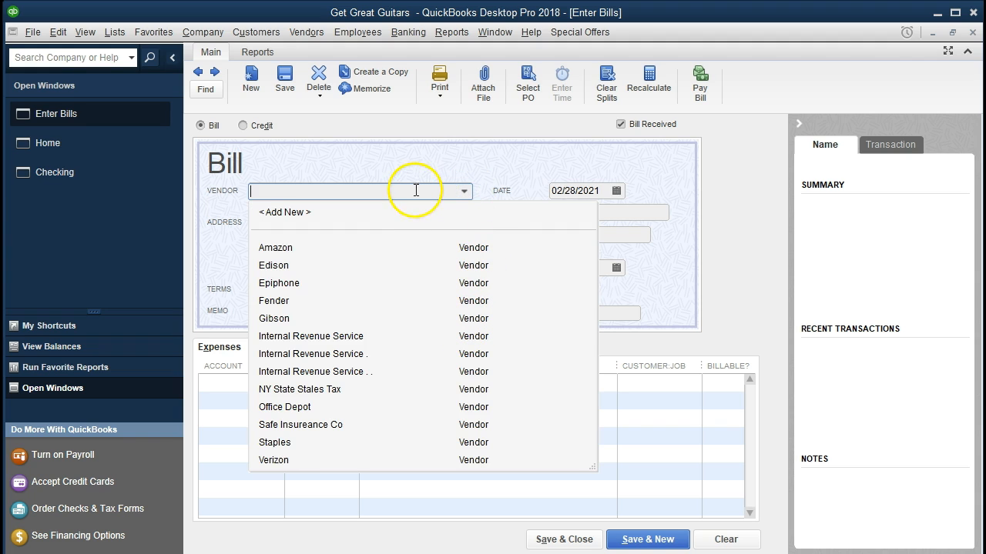
text(Verizon)
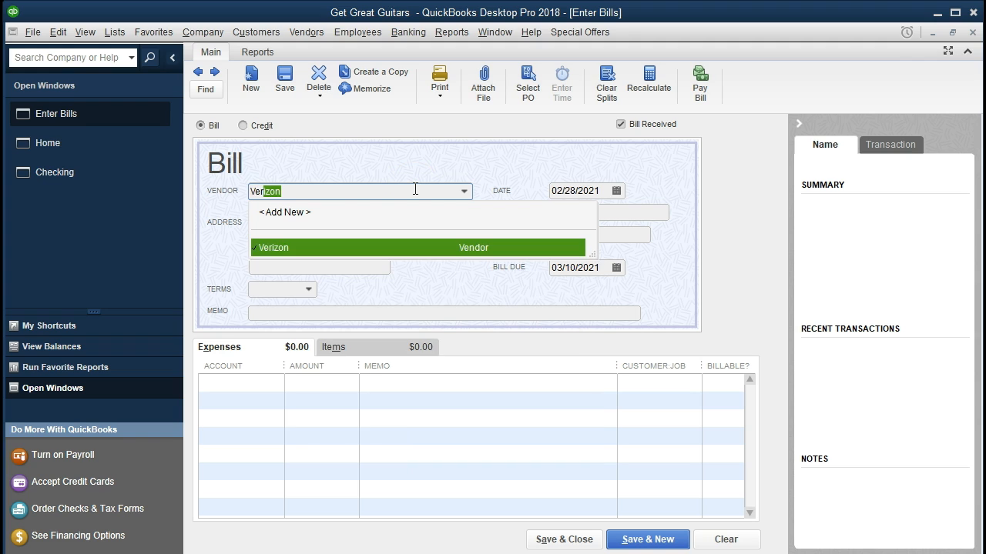
click(469, 258)
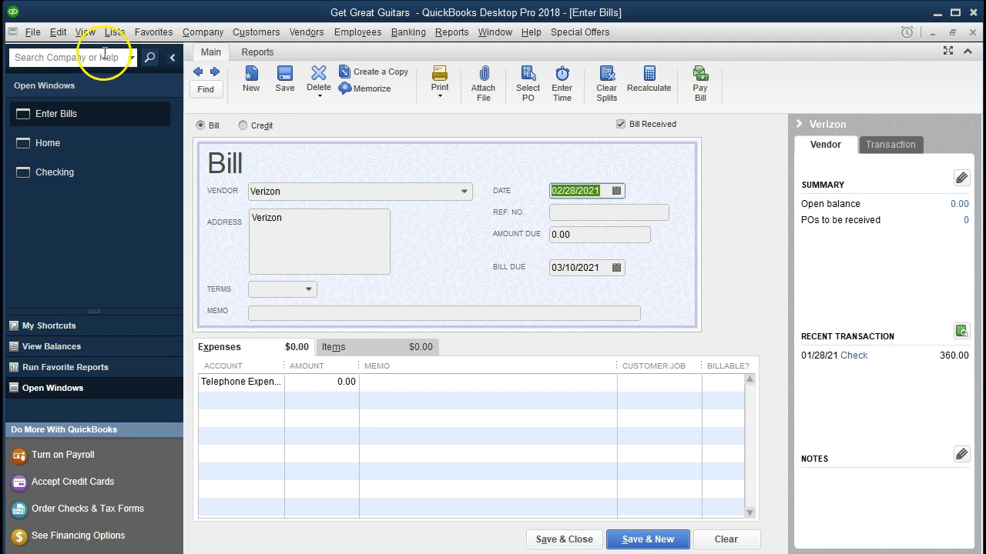
Keep the bill date of 02/28/2021 and set the amount due to 365.00, leaving reference number, terms and memo blank.
click(60, 32)
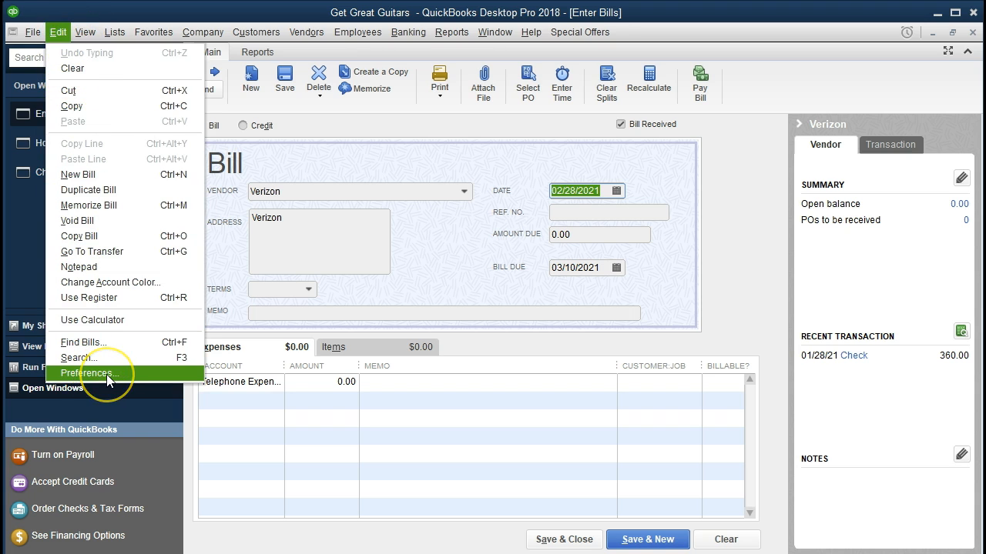
click(385, 162)
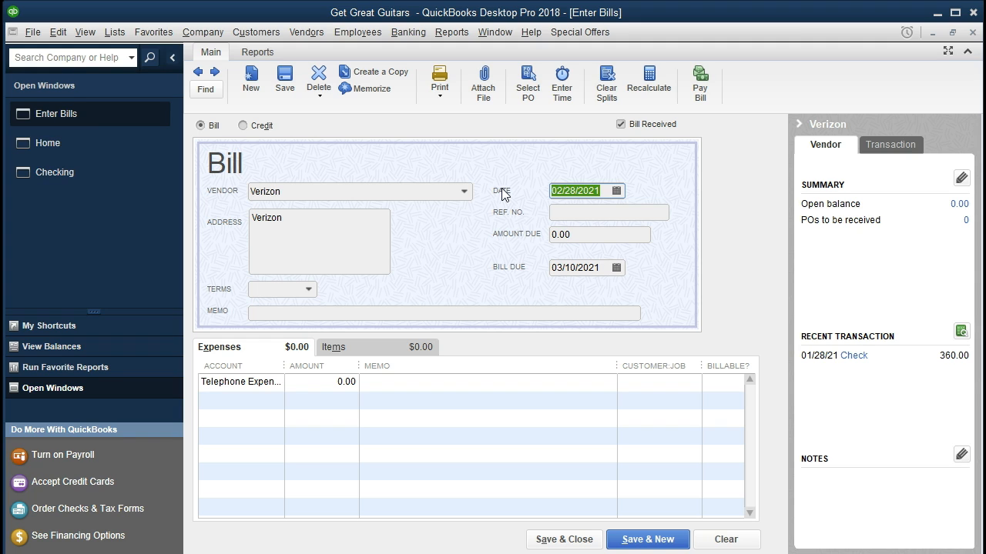
key(Tab)
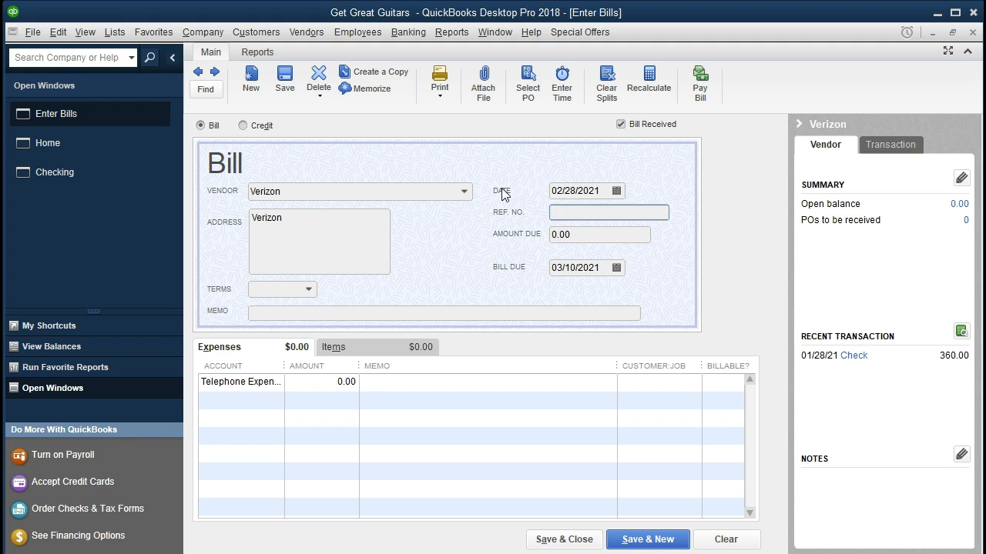
key(Tab)
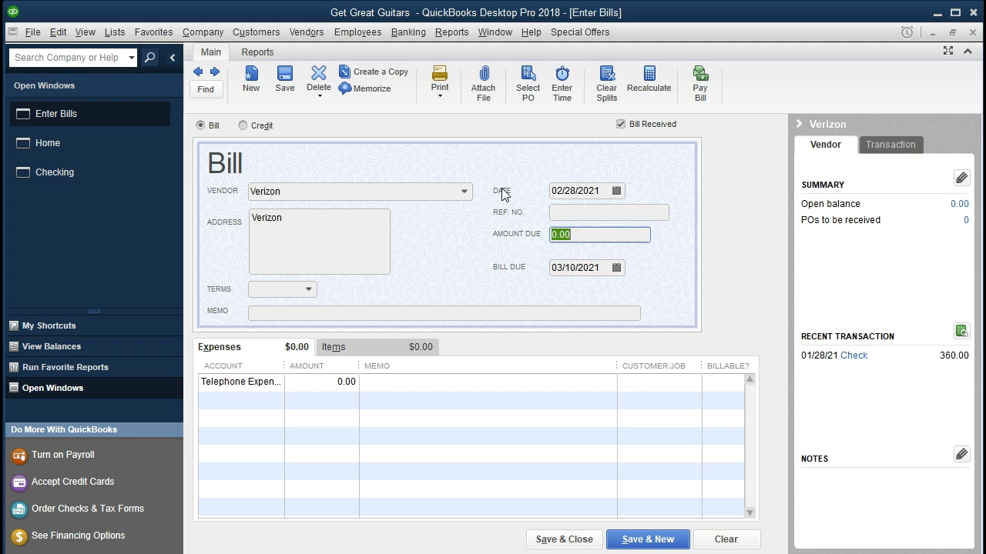
text(365)
key(Tab)
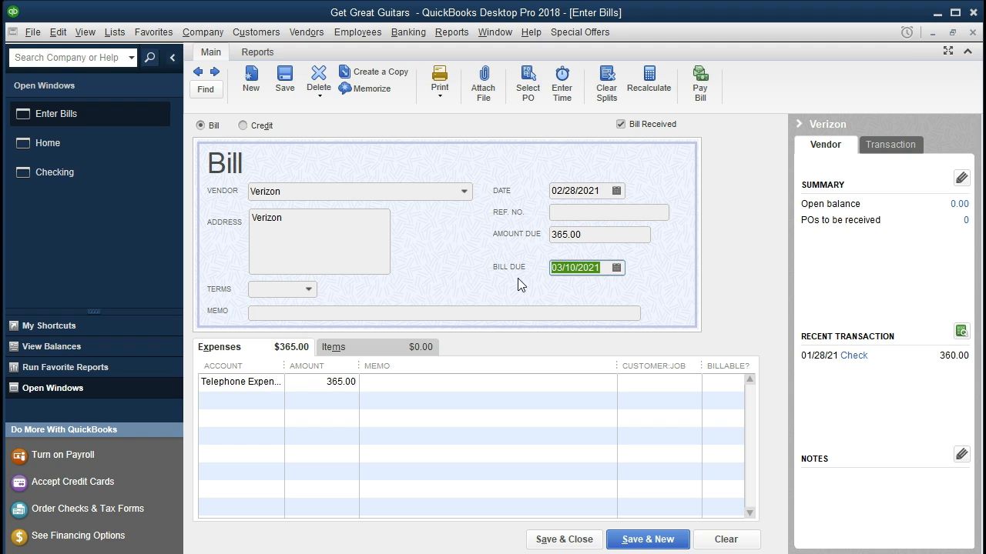
key(Tab)
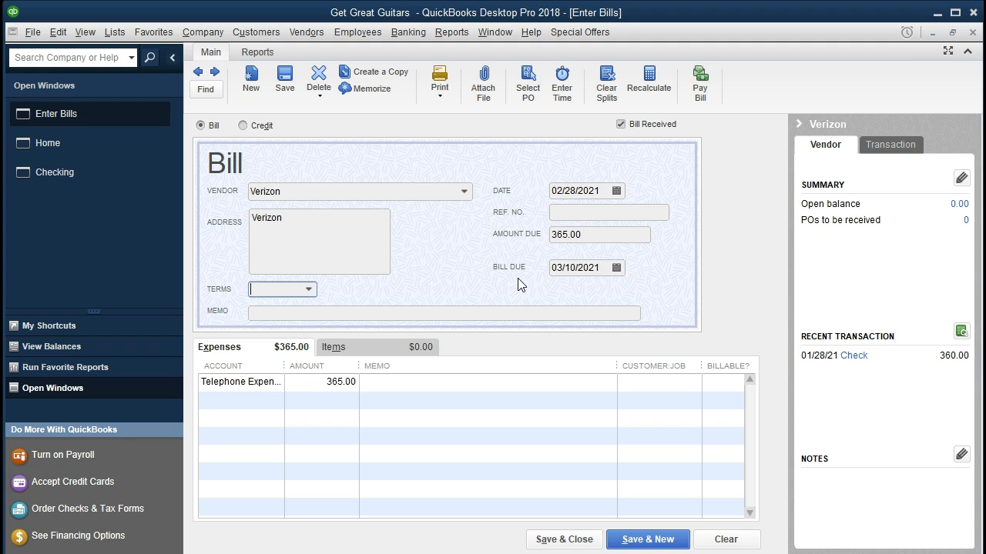
key(Tab)
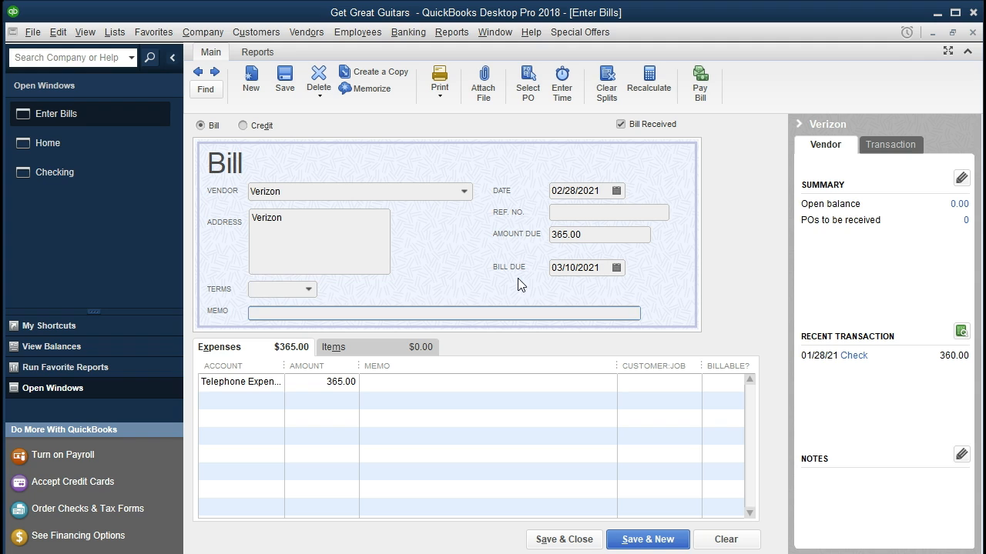
key(Tab)
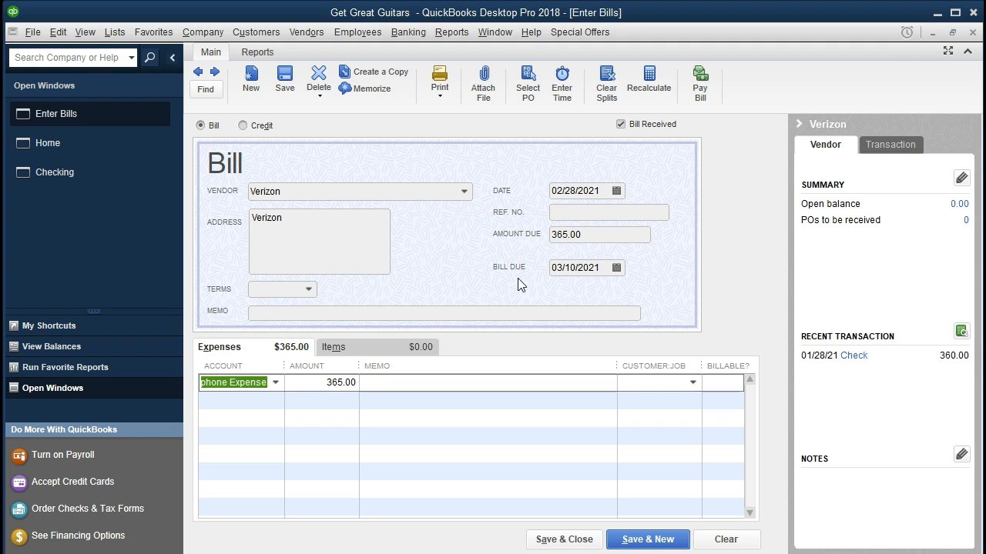
Widen the Account column of the bill's expense lines and review the account list, keeping Telephone Expense selected.
drag(282, 368, 306, 369)
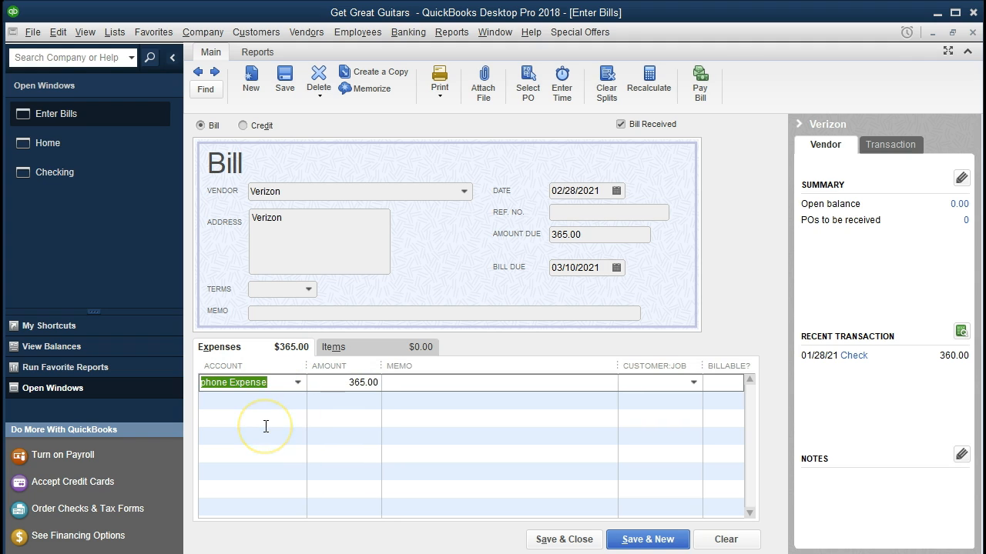
key(Tab)
click(254, 399)
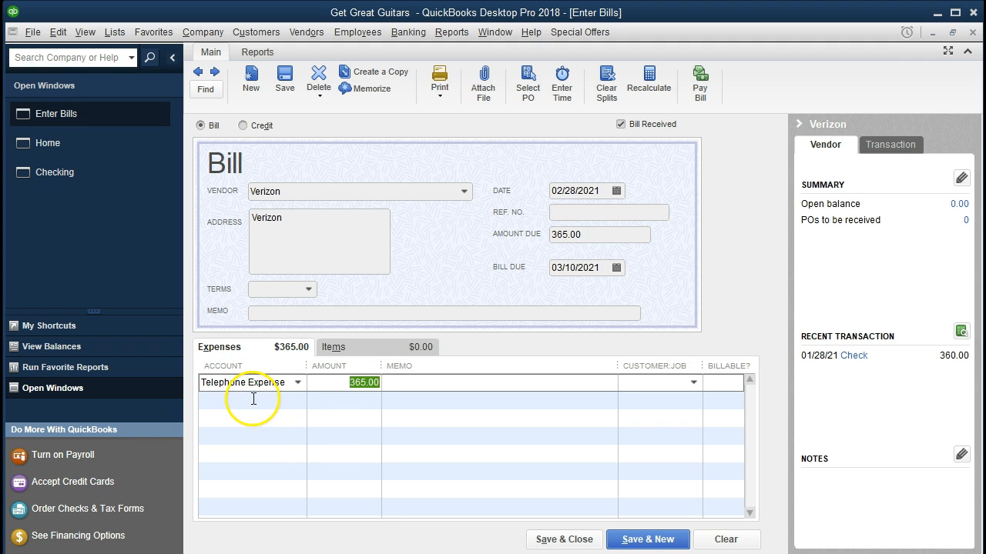
click(298, 383)
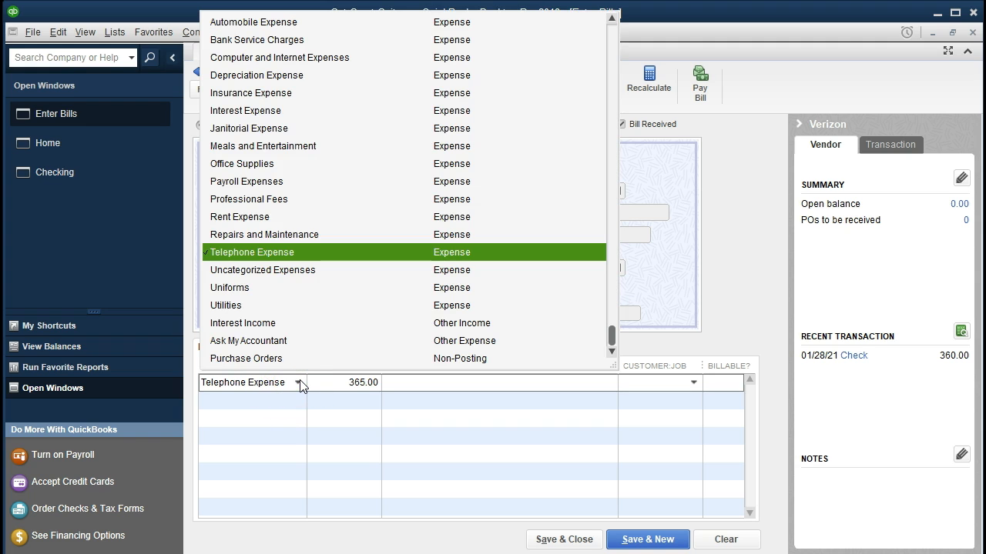
click(300, 383)
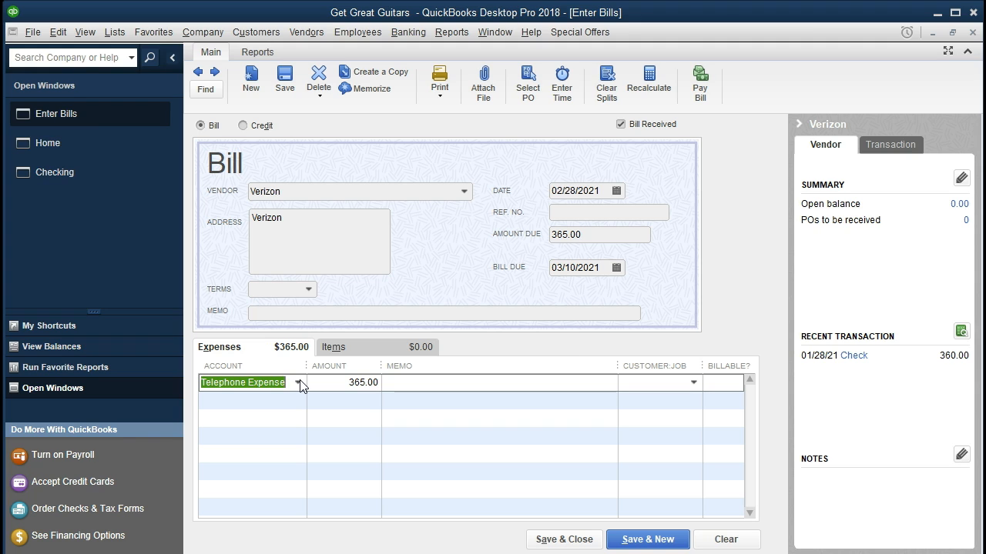
click(363, 393)
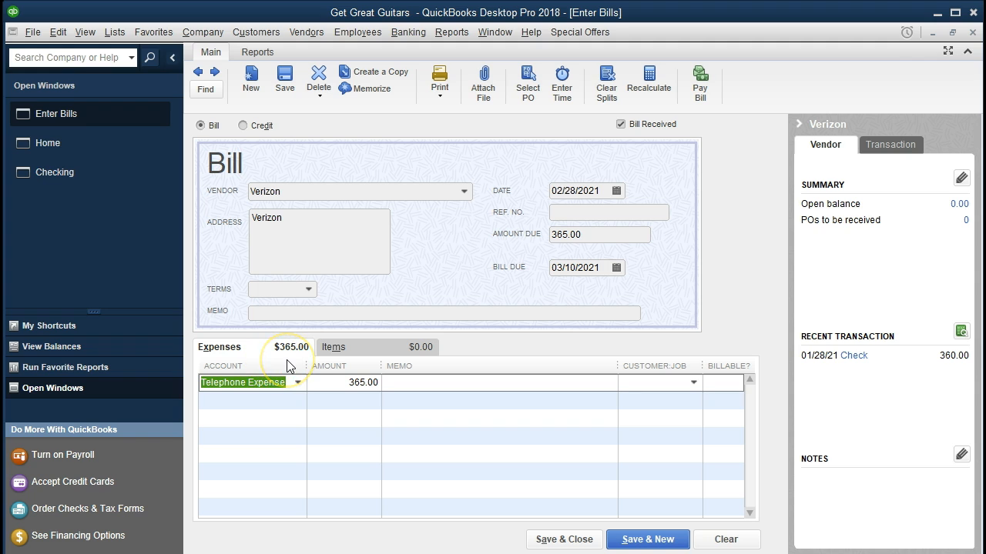
Look at the bill's item lines, return to its expense lines, and save and close the Verizon bill.
click(343, 348)
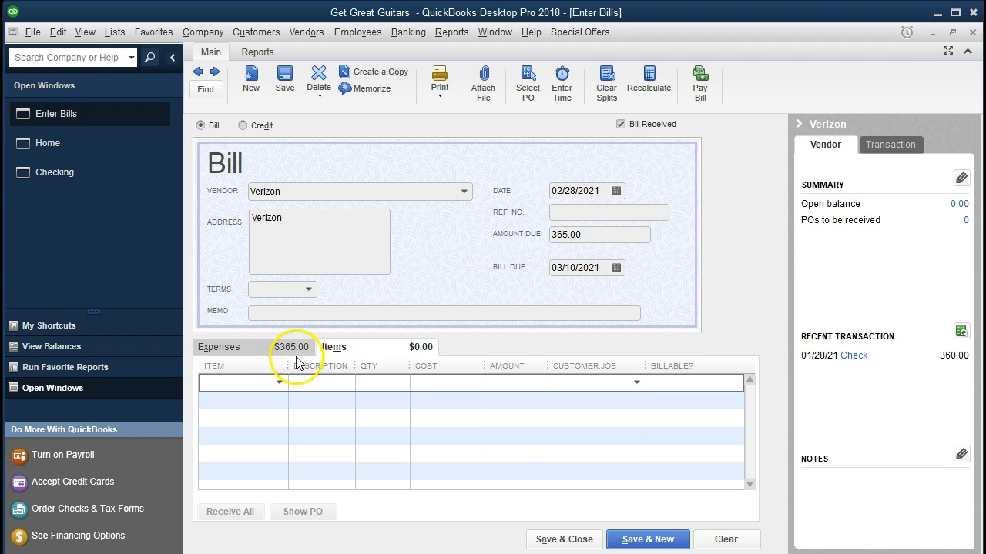
click(260, 348)
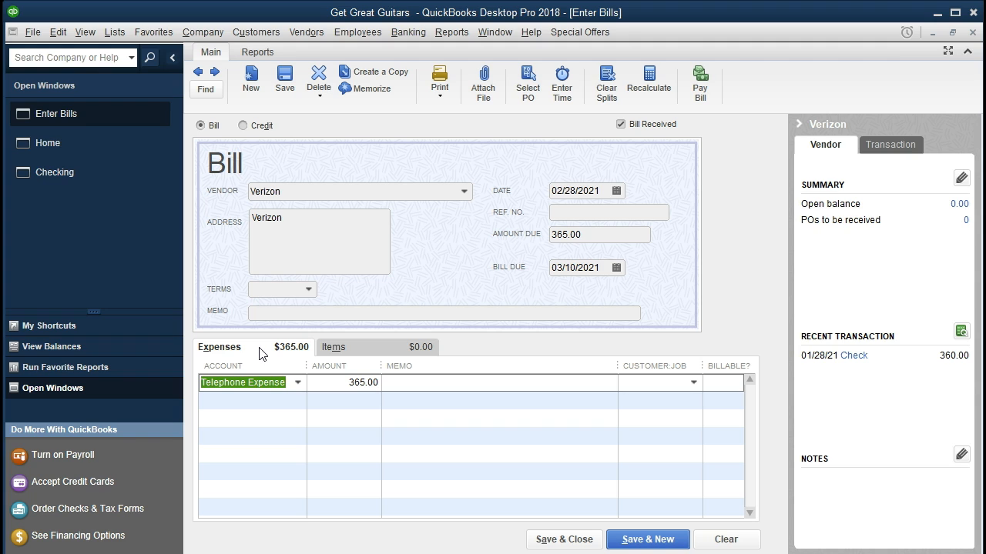
click(401, 402)
click(579, 543)
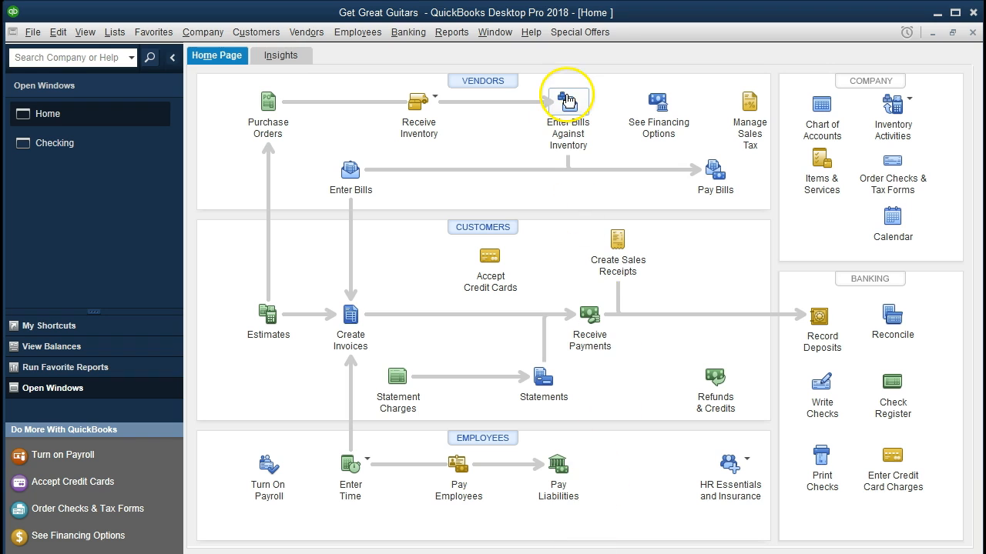
Open the standard Balance Sheet report from the company and financial reports.
click(465, 37)
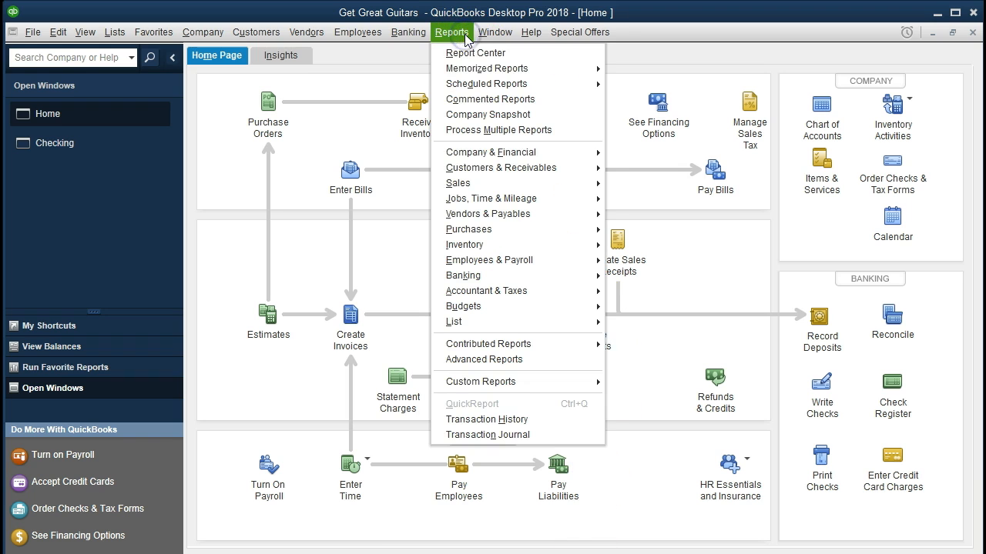
mouse_move(554, 152)
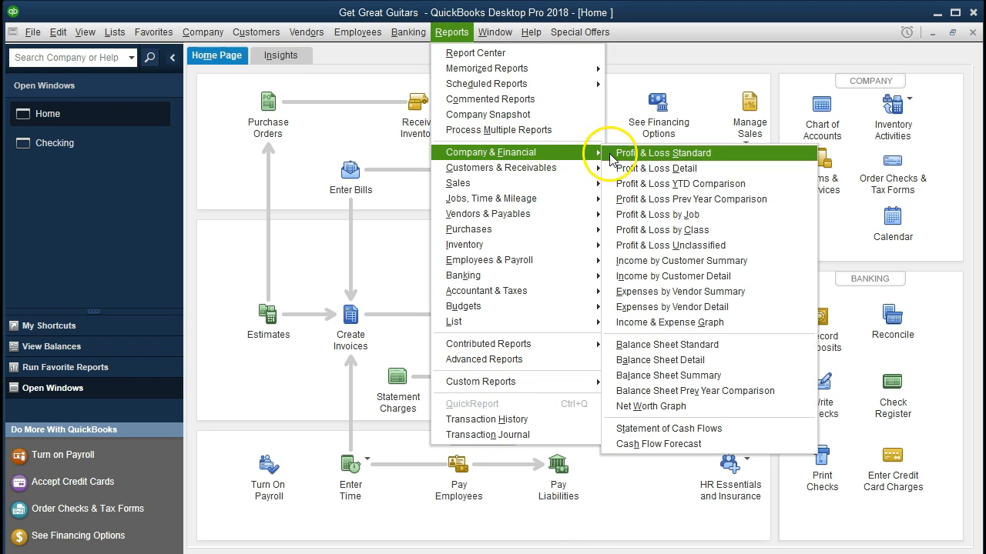
click(759, 345)
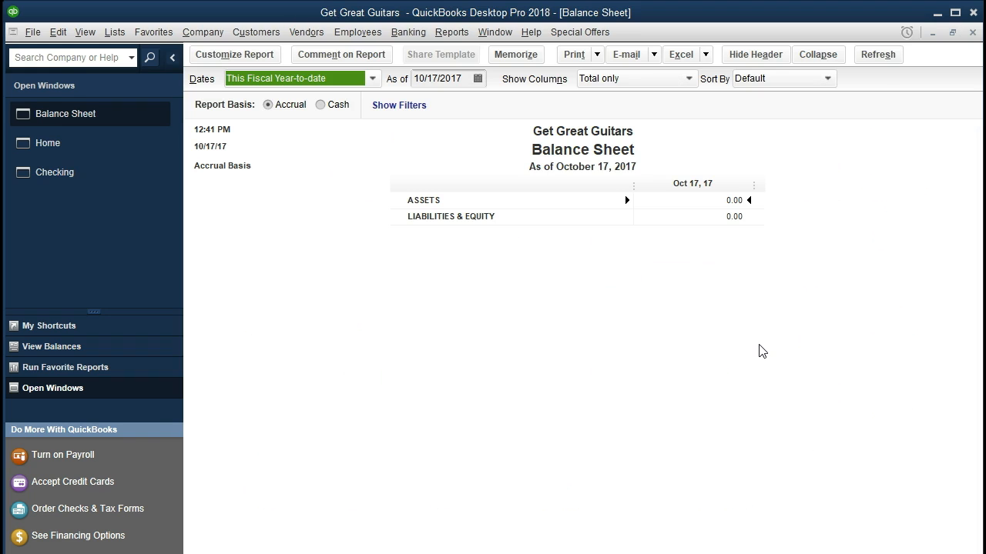
Customize the Balance Sheet's date range to run from 01/01/2021 to 12/31/2021.
click(273, 55)
key(Tab)
text(01/01/2021)
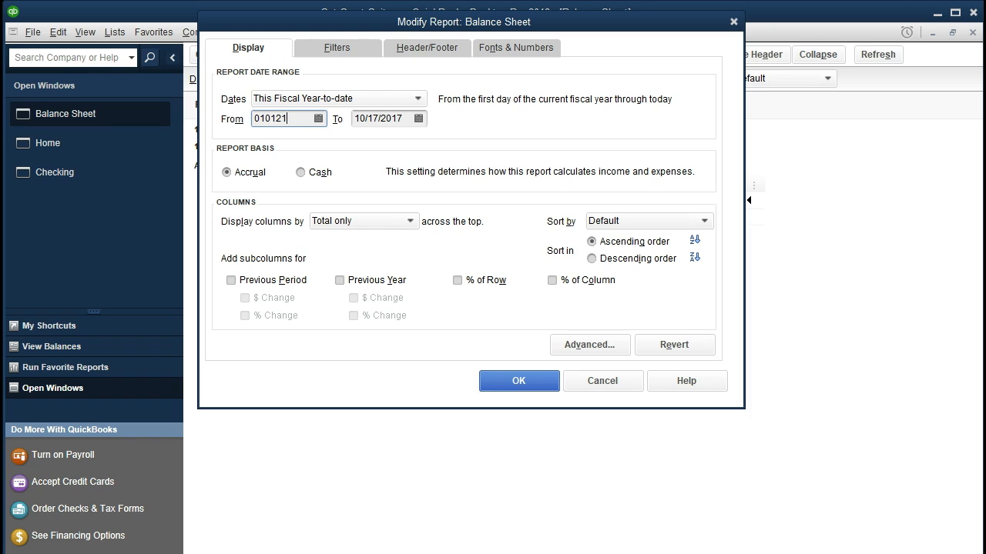
key(Tab)
text(12/31/2021)
key(Tab)
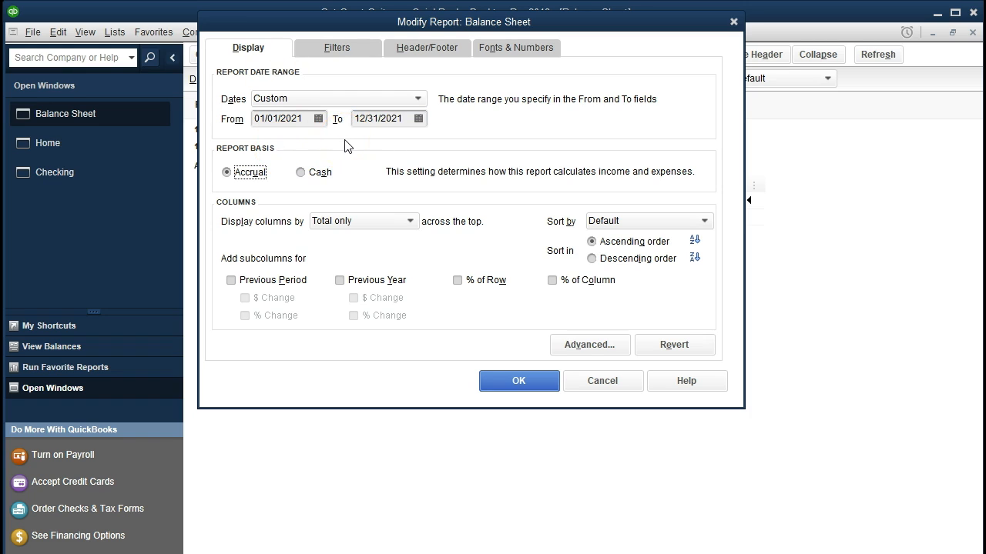
click(513, 380)
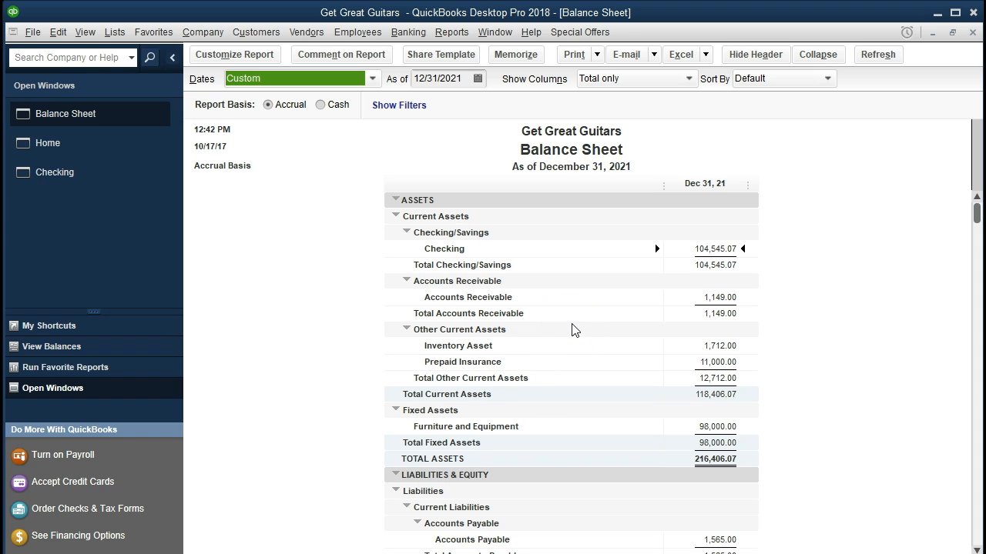
Drill down into the Accounts Payable balance on the Balance Sheet to examine its transactions.
scroll(571, 330, down, 3)
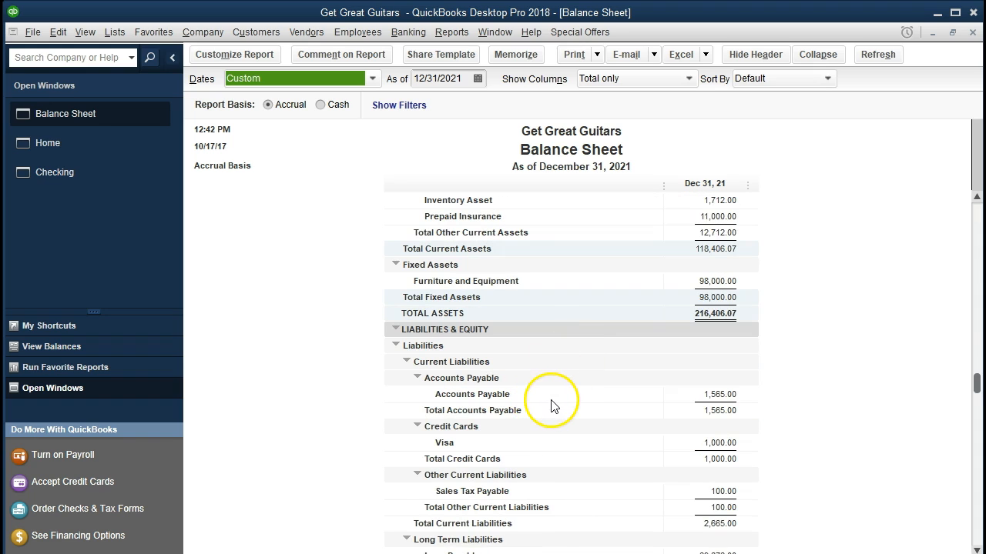
double_click(694, 396)
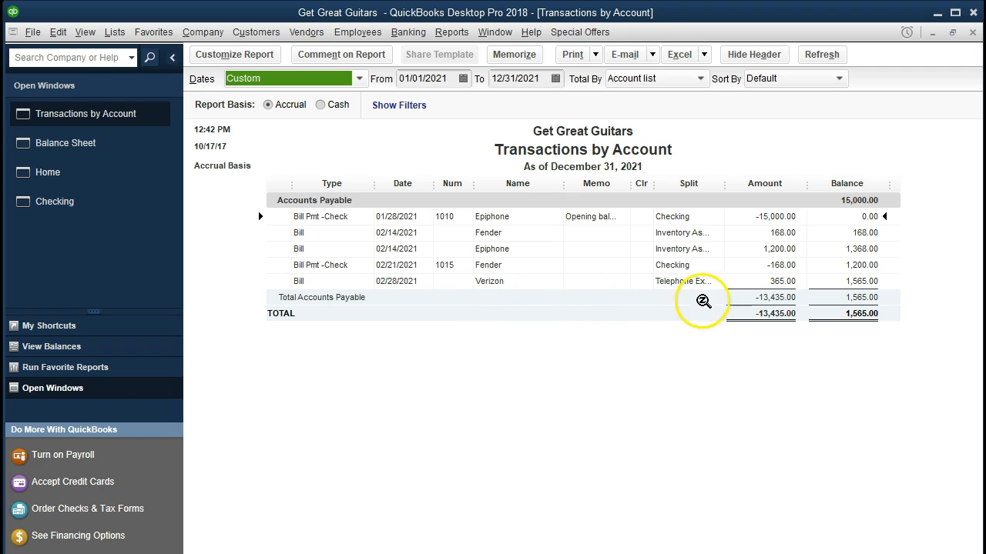
Examine the 02/28/2021 Verizon bill behind the Accounts Payable transactions, and return to the Balance Sheet.
double_click(685, 280)
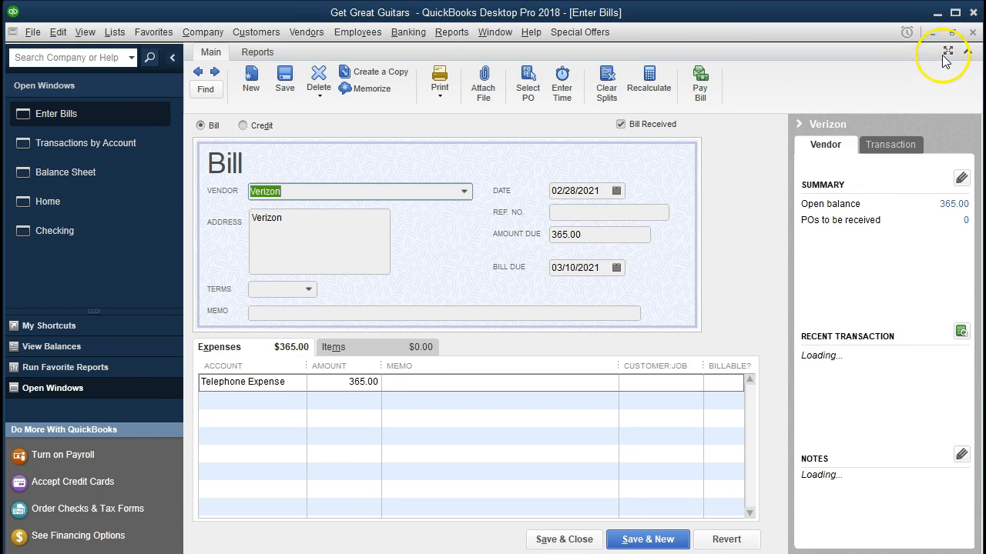
click(973, 33)
click(973, 34)
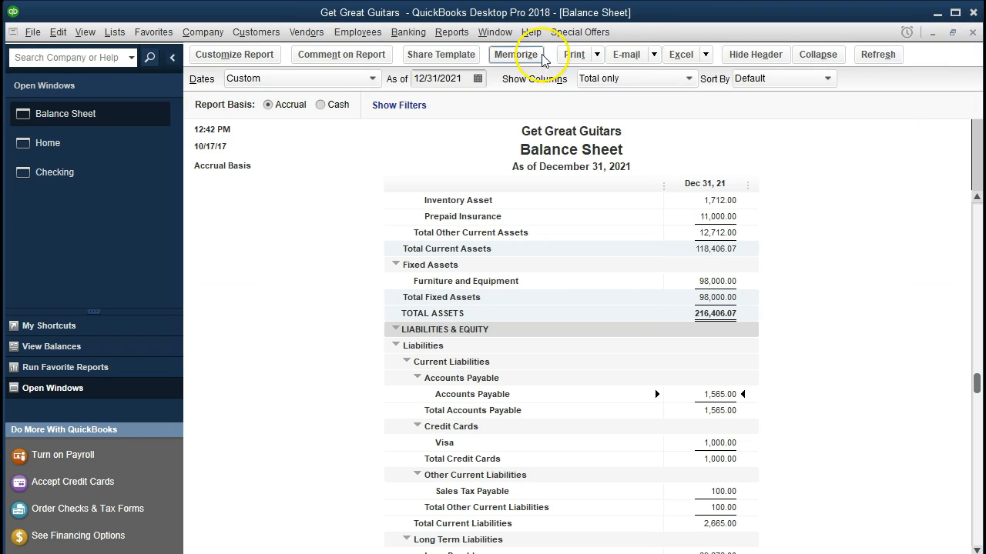
Open the Vendor Balance Detail report, examine the Verizon bill behind its entry, and return to the report.
click(452, 32)
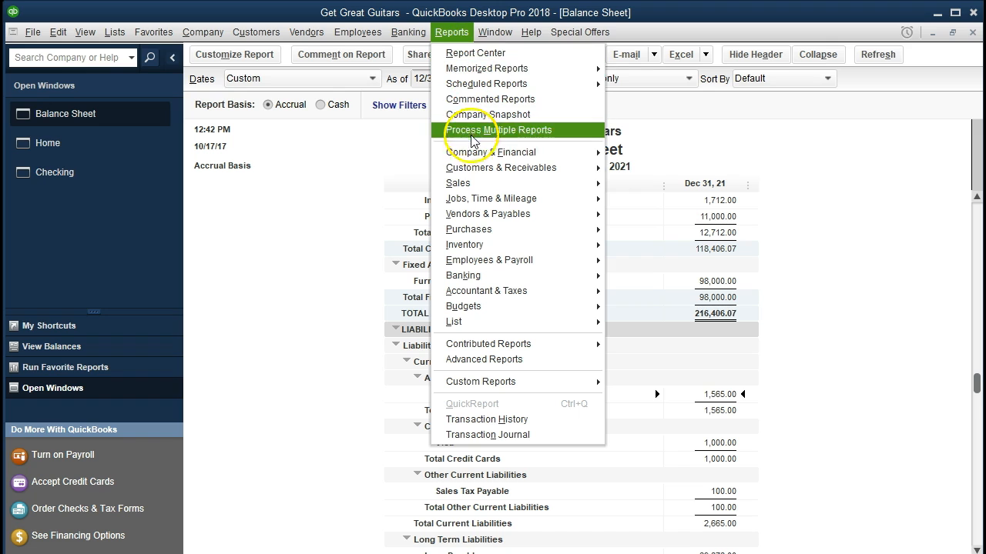
mouse_move(473, 183)
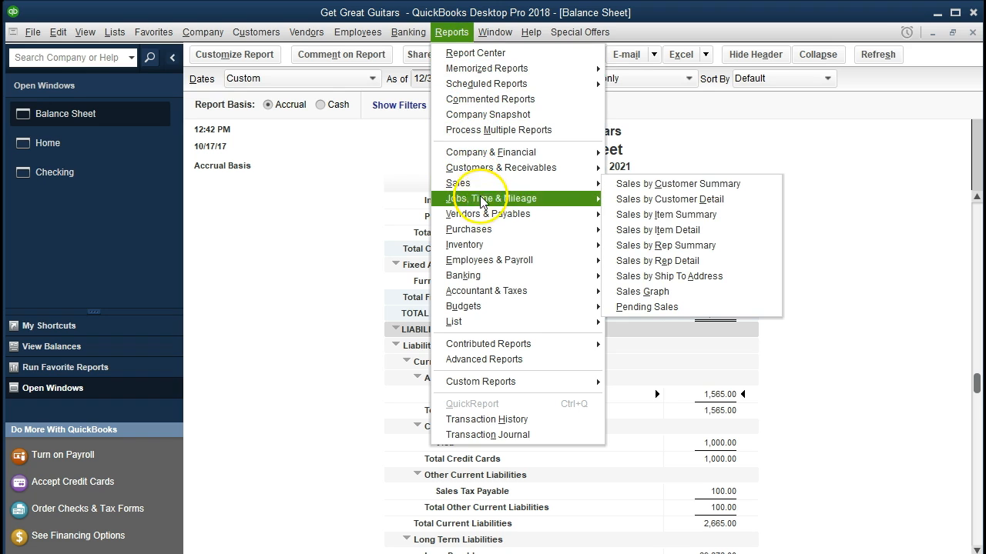
mouse_move(502, 266)
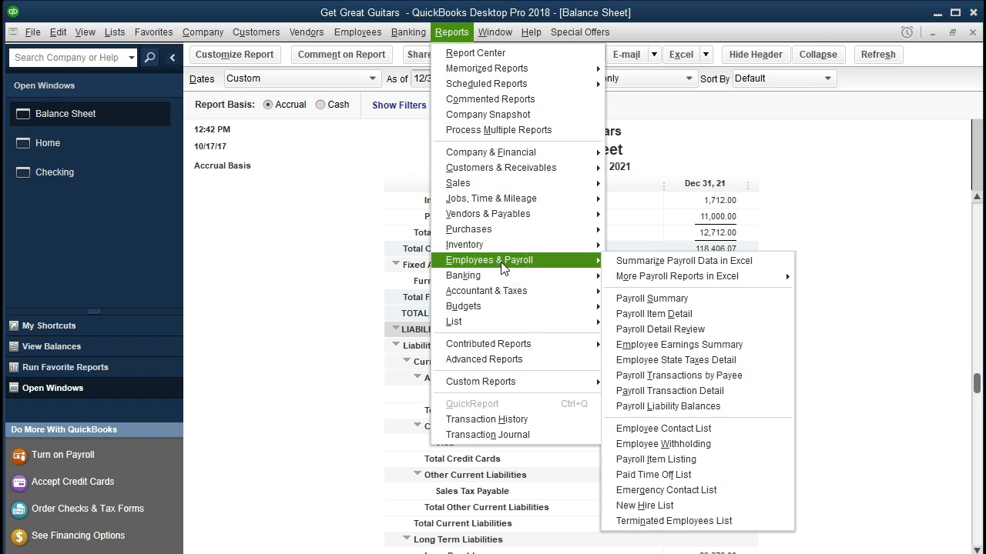
mouse_move(589, 218)
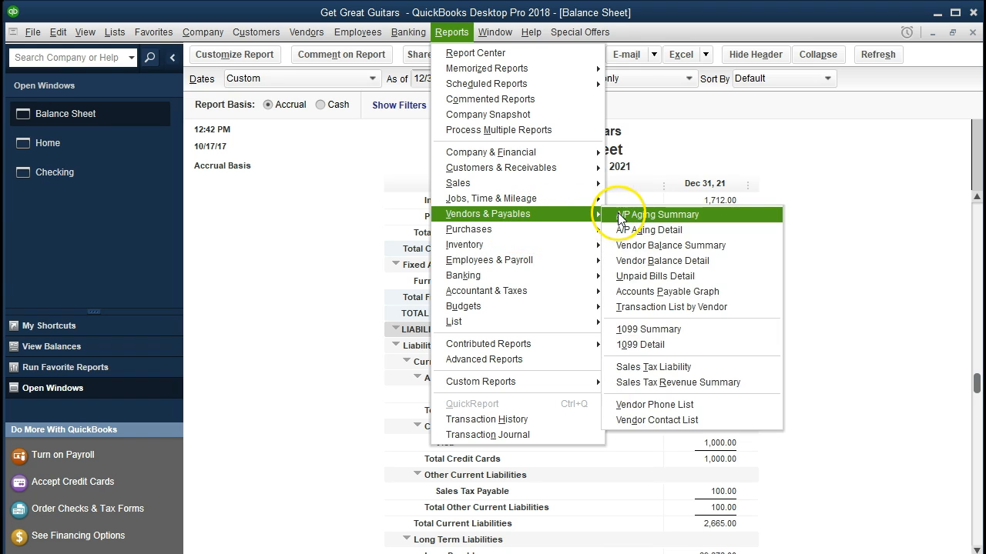
click(622, 260)
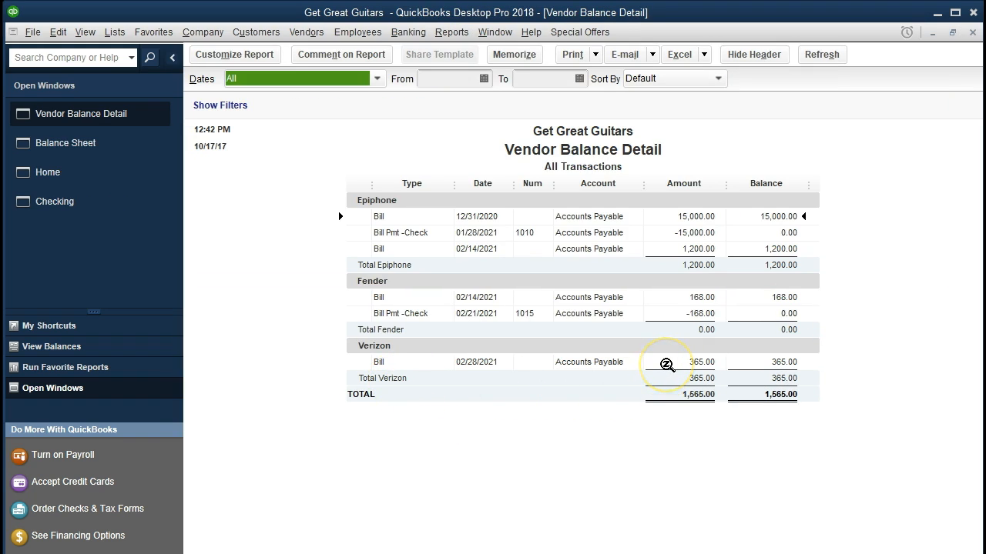
double_click(667, 365)
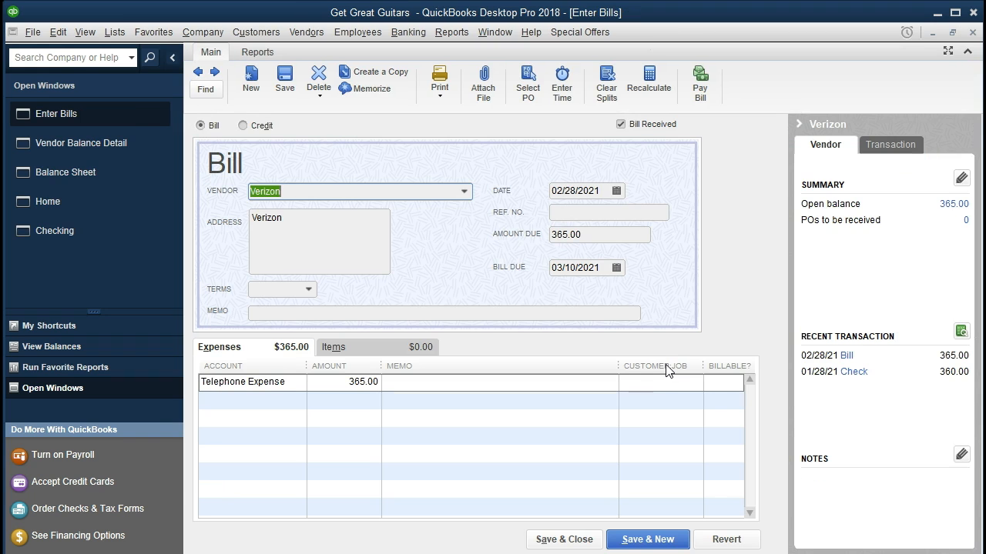
click(973, 34)
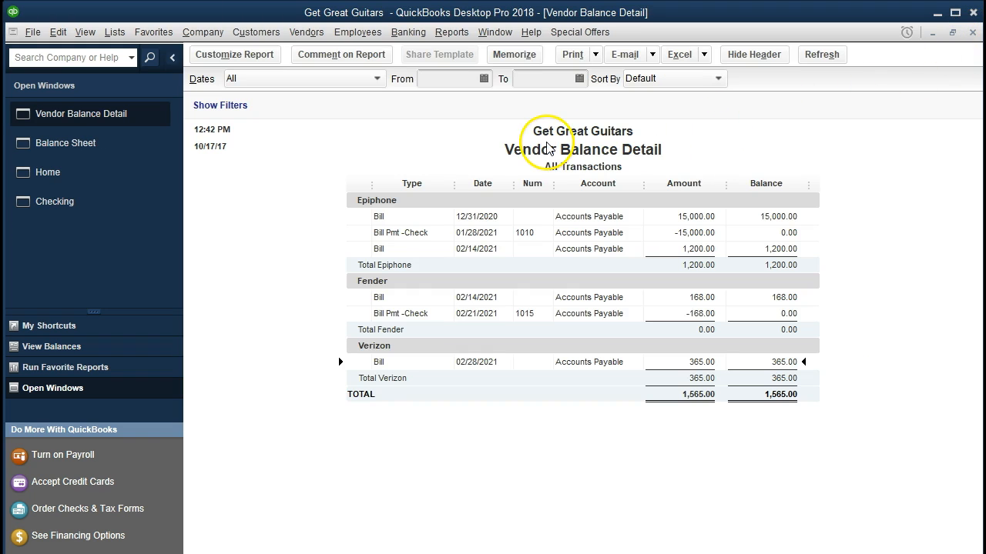
Open the standard Profit & Loss report and set its date range from 01/01/2021 to 12/31/2021.
click(453, 32)
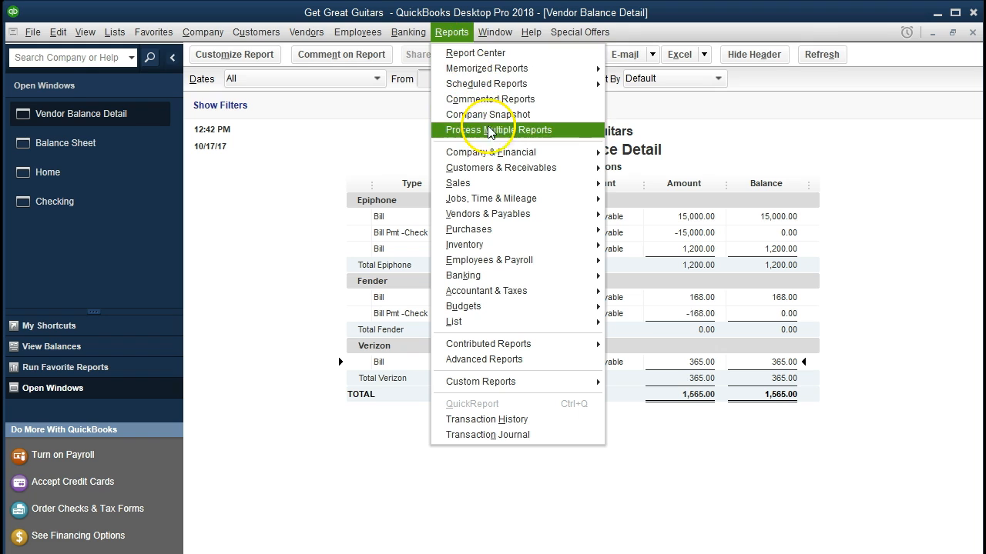
mouse_move(562, 160)
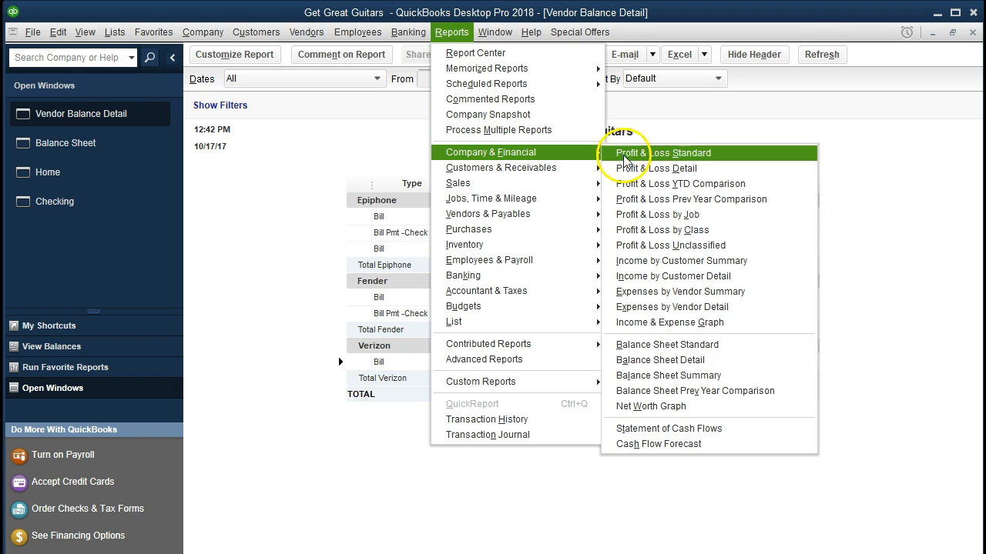
click(727, 159)
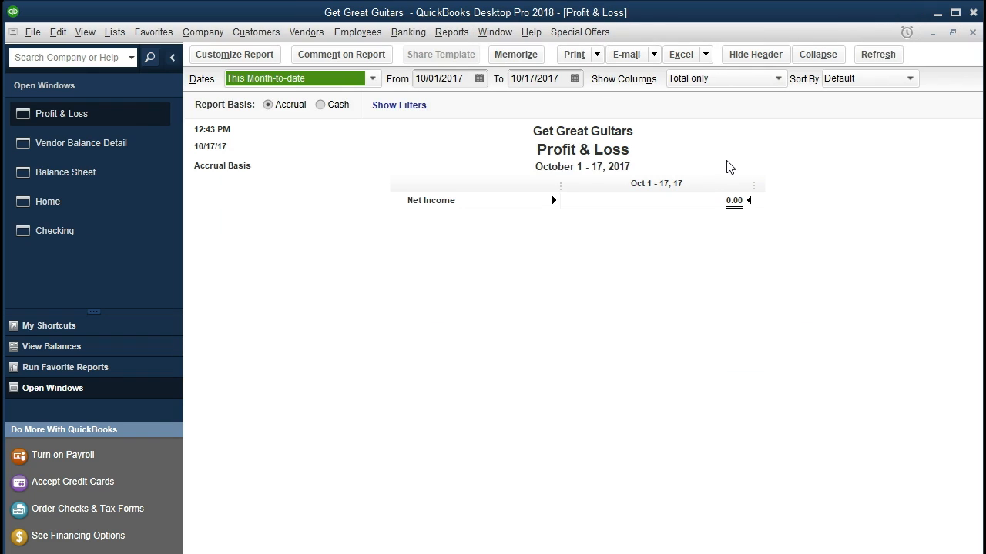
key(Tab)
text(010121)
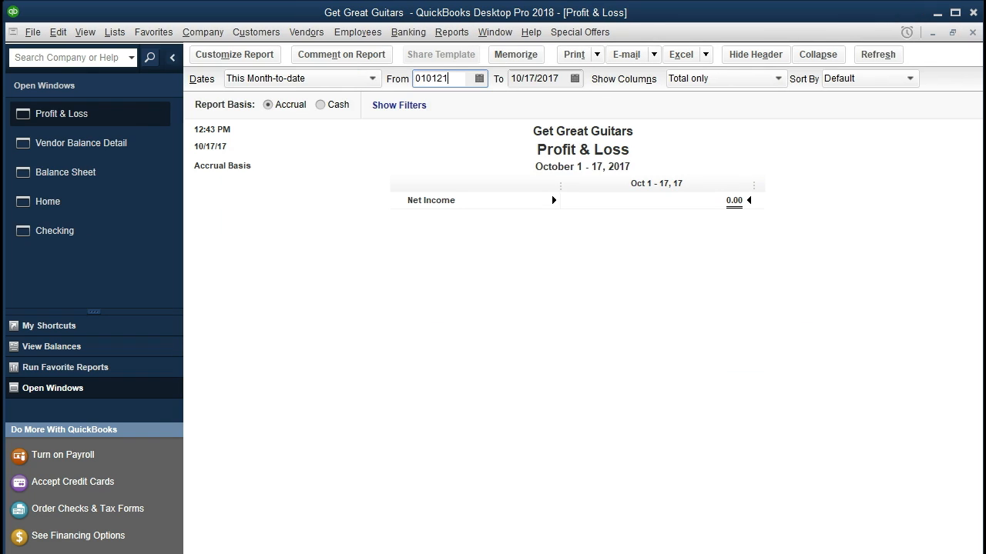
key(Tab)
text(12)
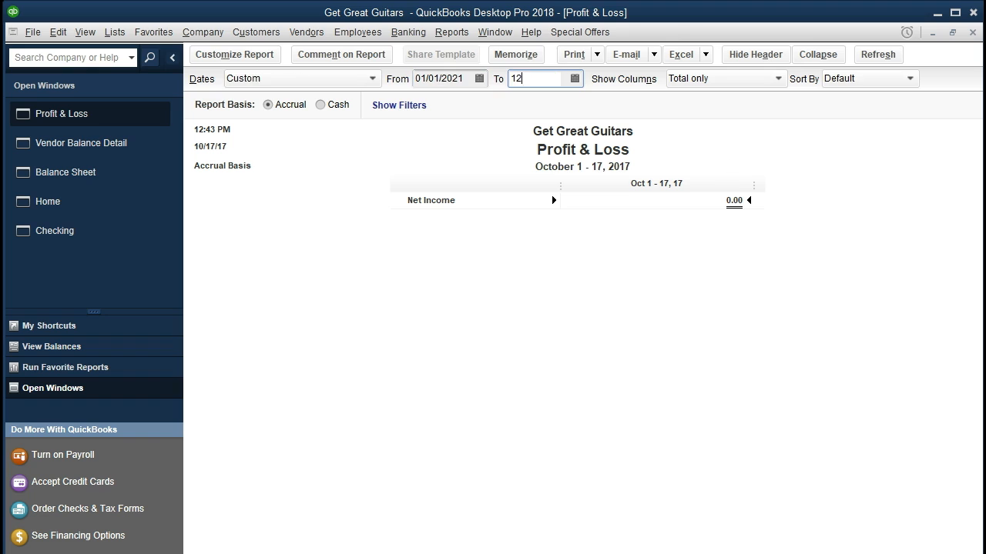
text(/31/20212)
key(Tab)
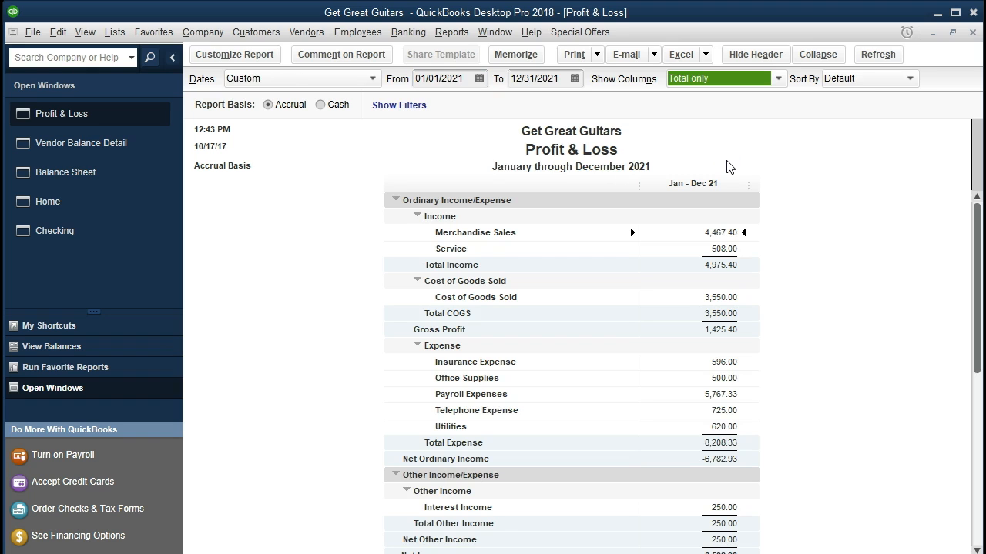
Drill down from Telephone Expense on the Profit & Loss to examine the February Verizon bill, and return to the report.
scroll(729, 166, down, 1)
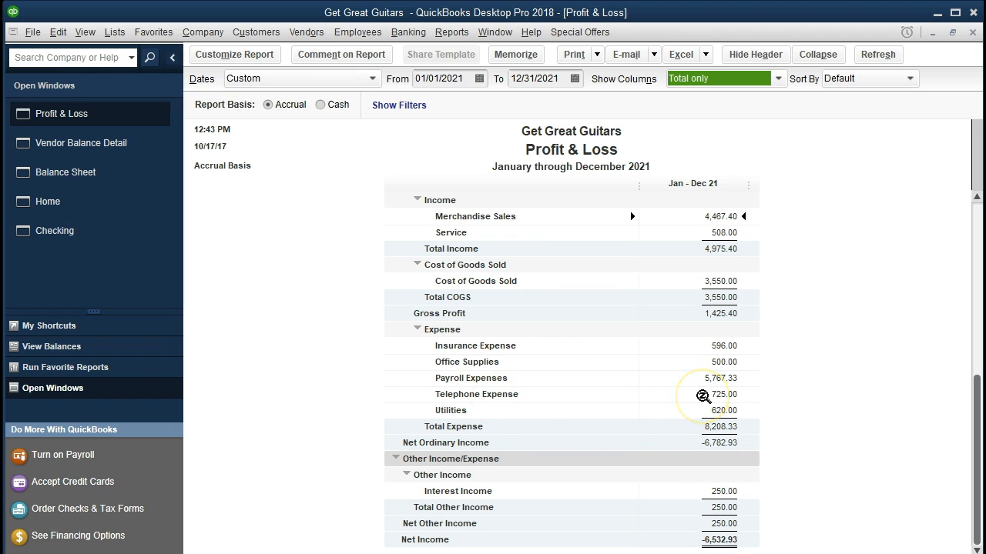
double_click(703, 396)
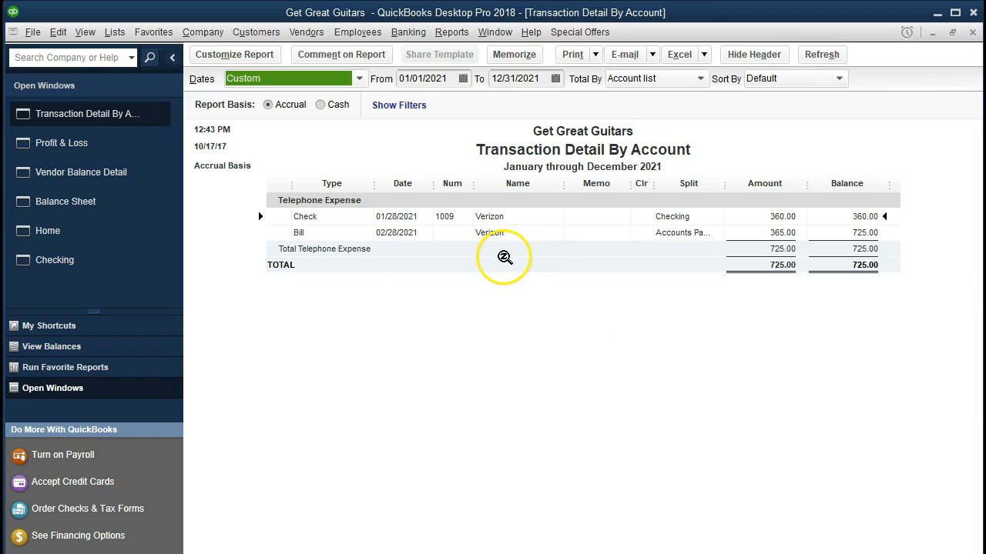
double_click(755, 235)
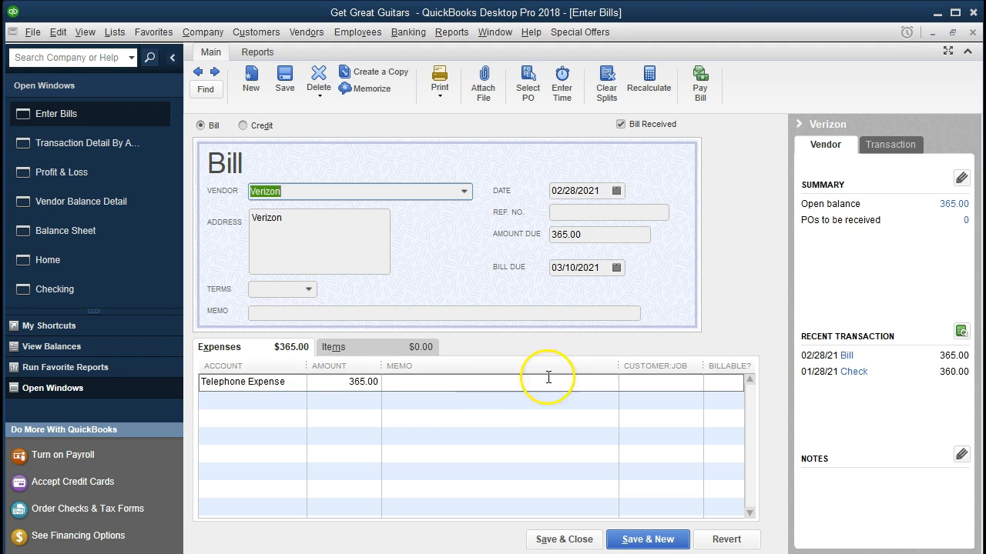
click(972, 33)
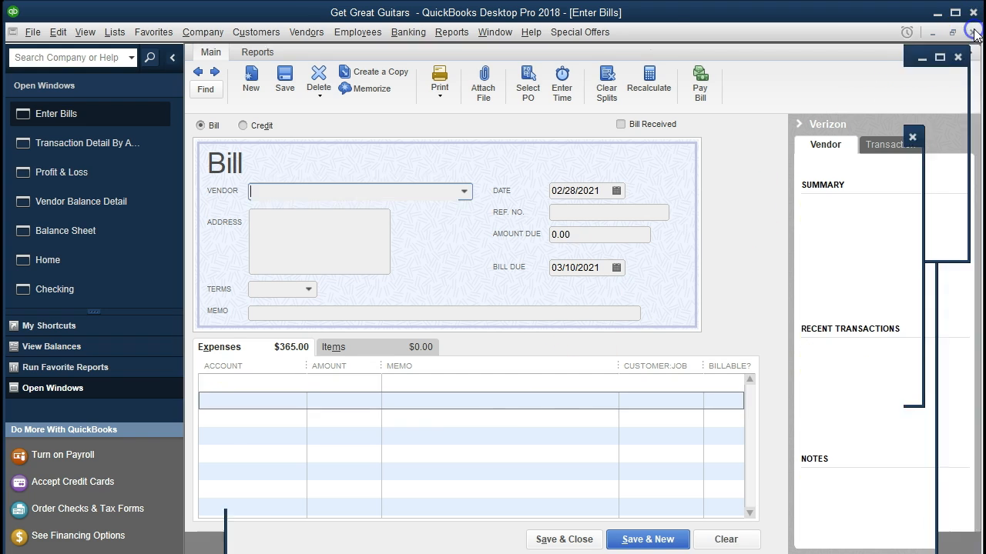
click(972, 32)
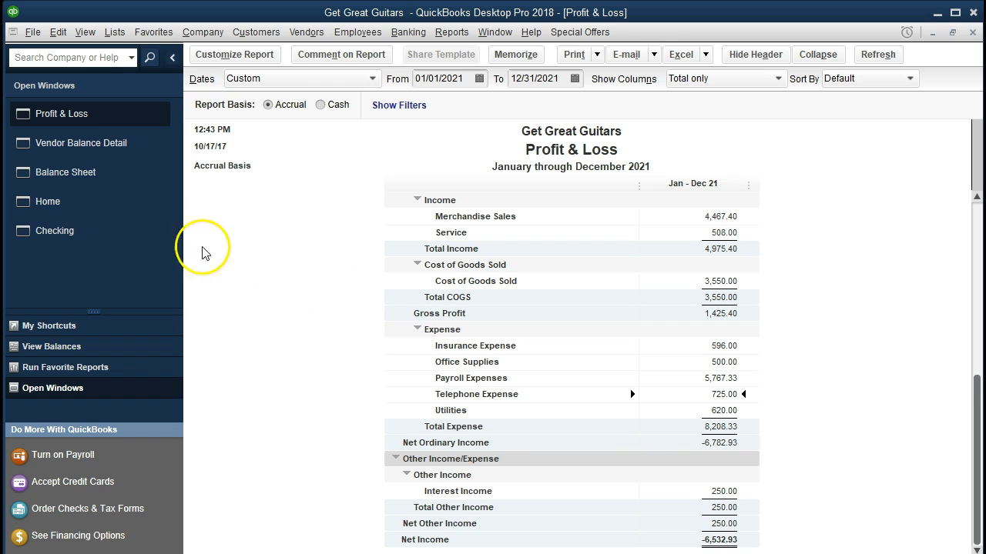
Start a new bill from the home page and quick-add Spectrum as its vendor.
click(91, 206)
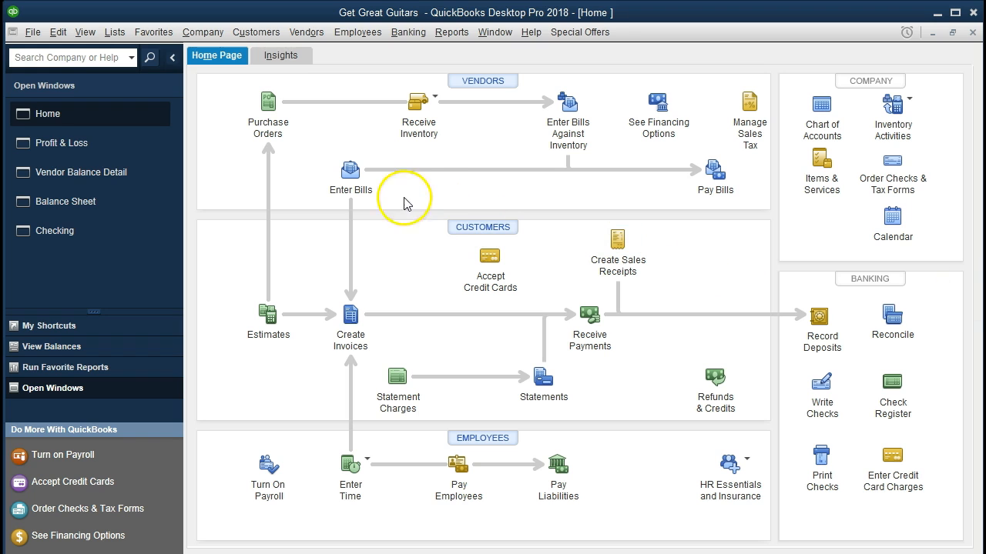
click(349, 173)
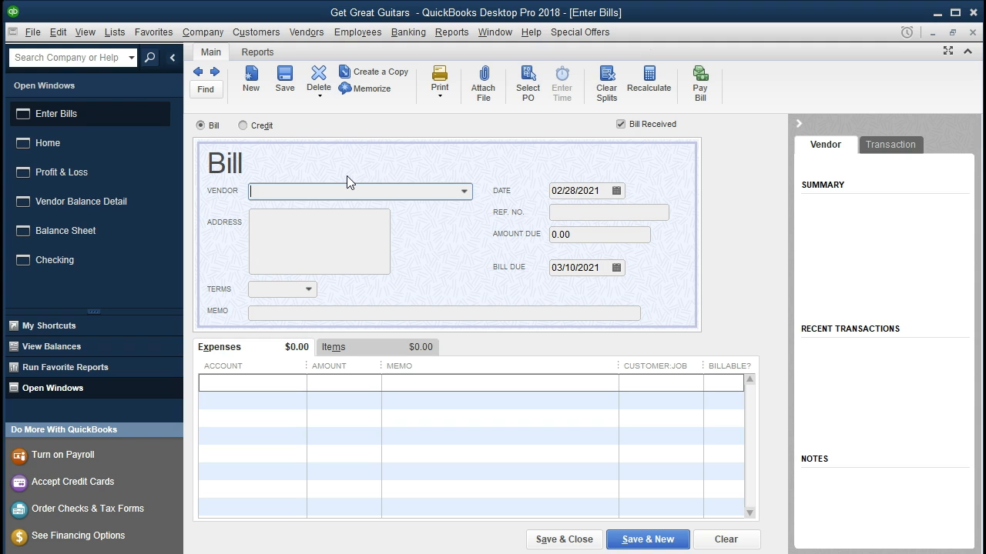
text(S)
key(BackSpace)
key(BackSpace)
click(464, 192)
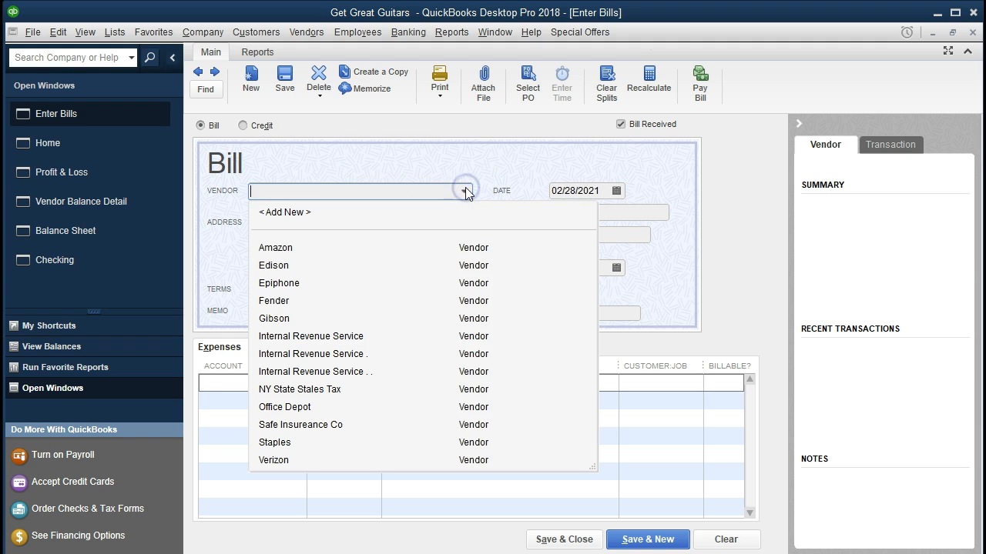
click(429, 192)
text(Spectrum)
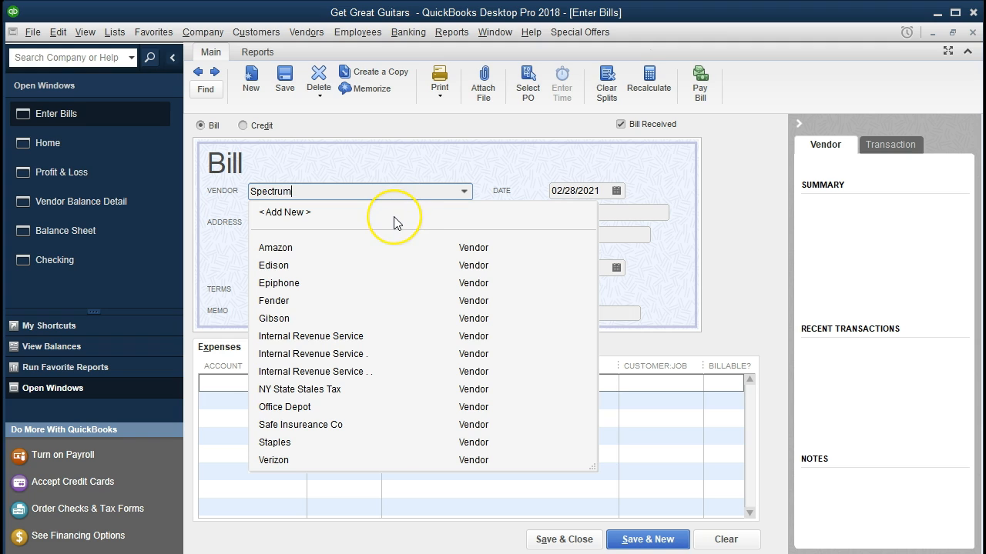
key(Tab)
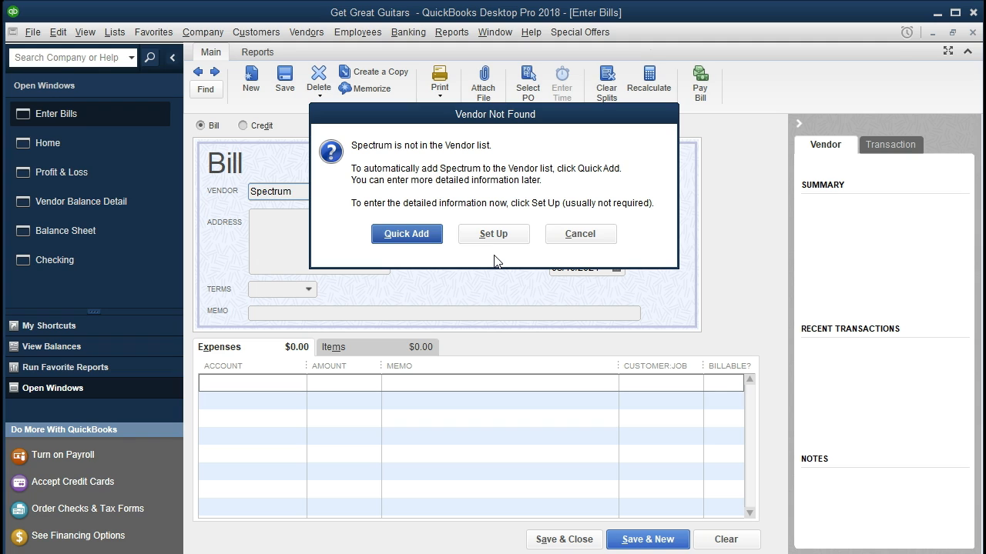
click(401, 234)
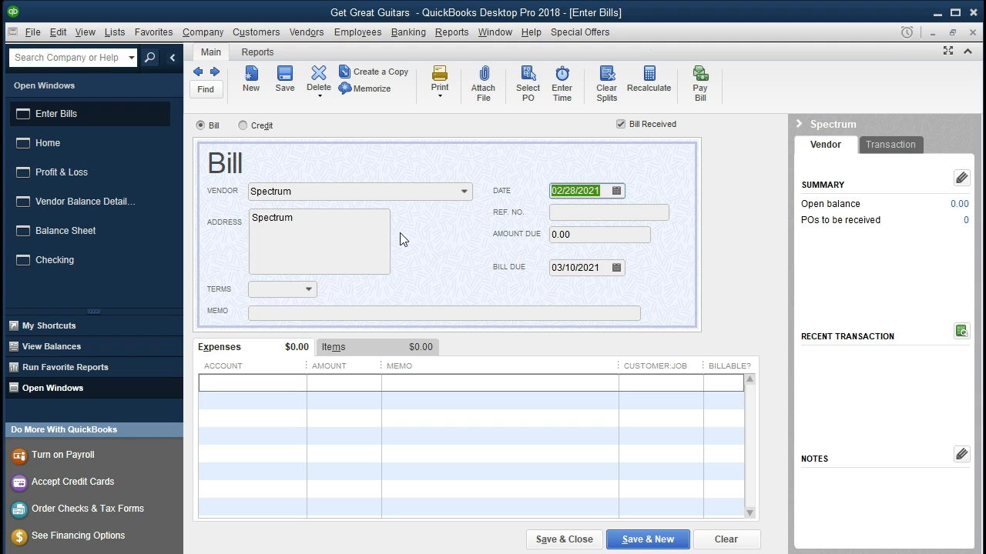
Keep the bill date of 02/28/2021, leave the reference number blank, and set the amount due to 180.00.
key(Tab)
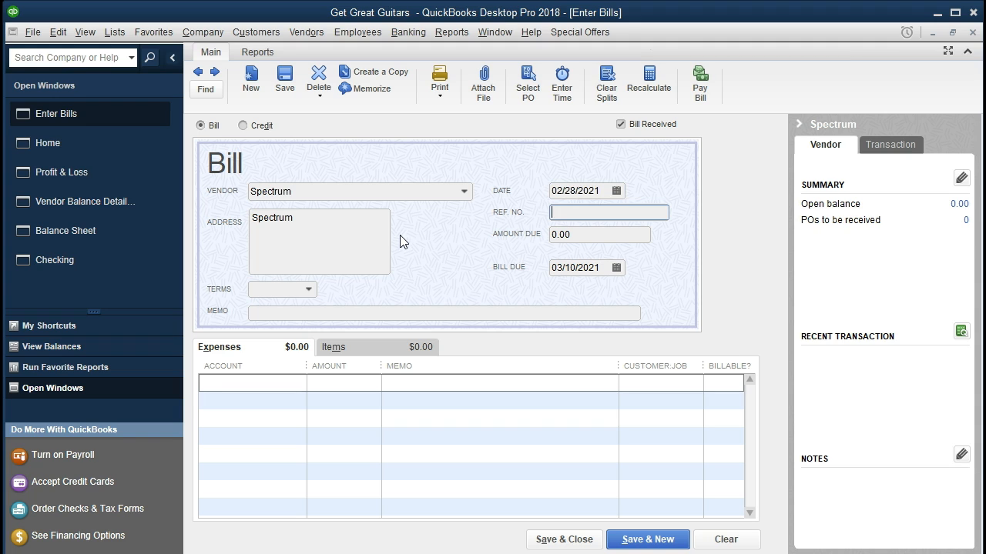
key(Tab)
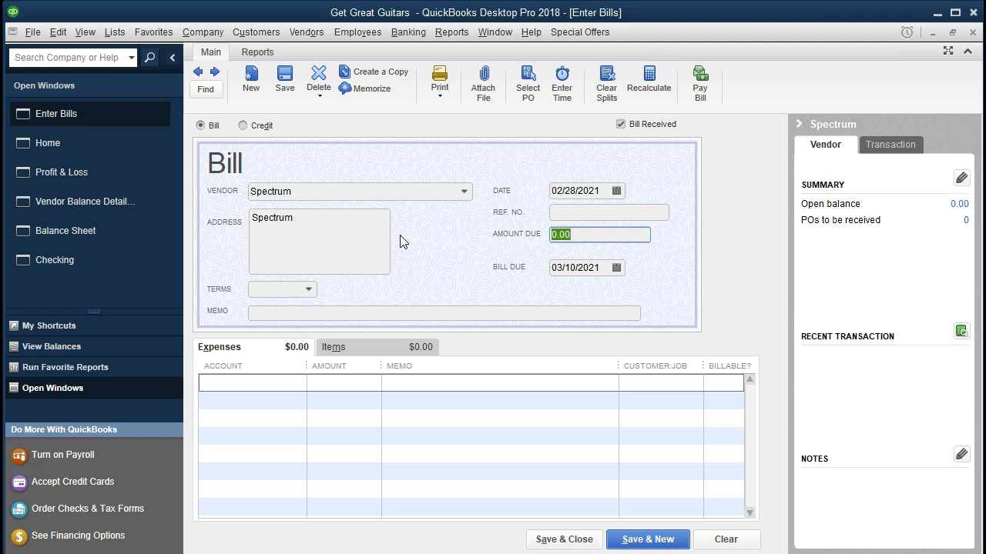
text(180)
key(Tab)
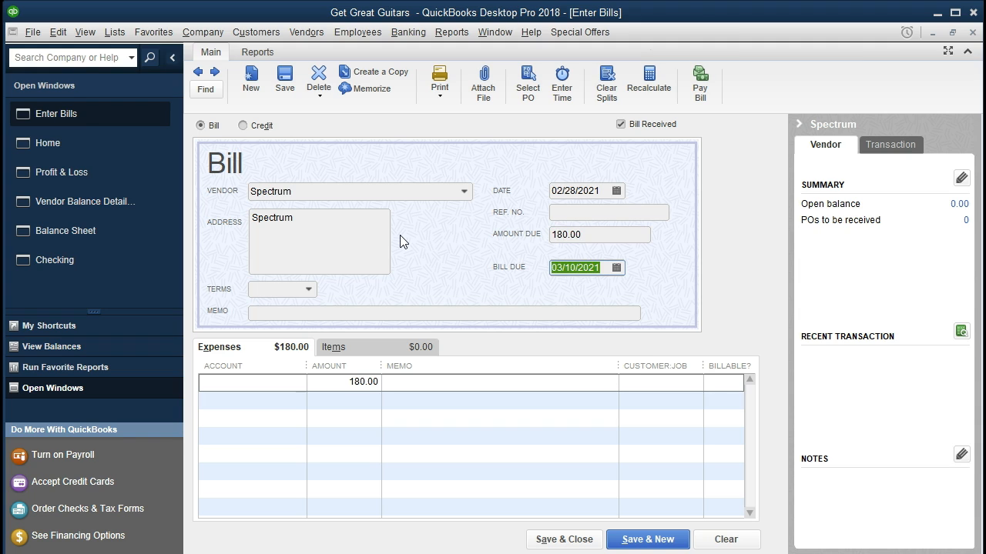
Enter Internet Expense as the account on the first expense line of the Spectrum bill.
key(Tab)
key(Tab)
key(Tab)
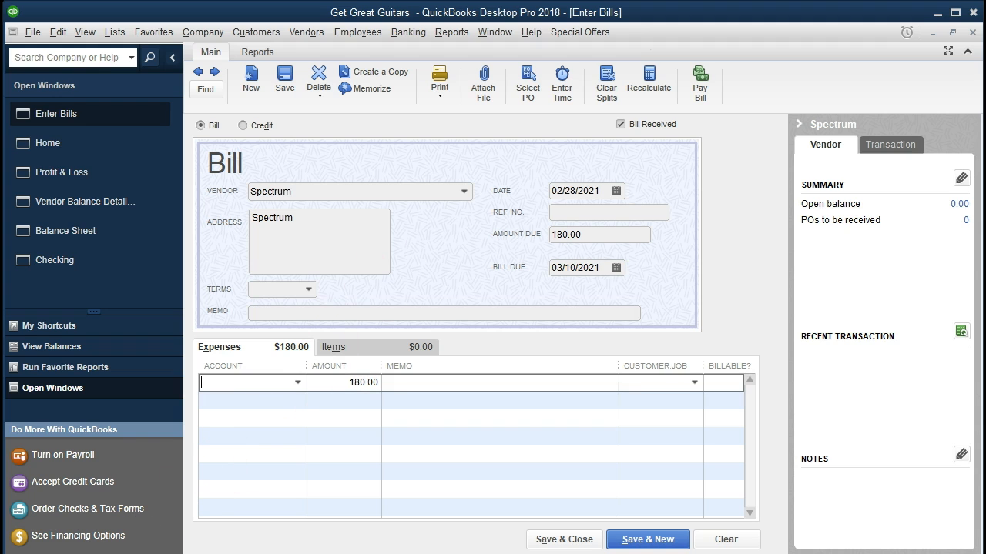
click(297, 382)
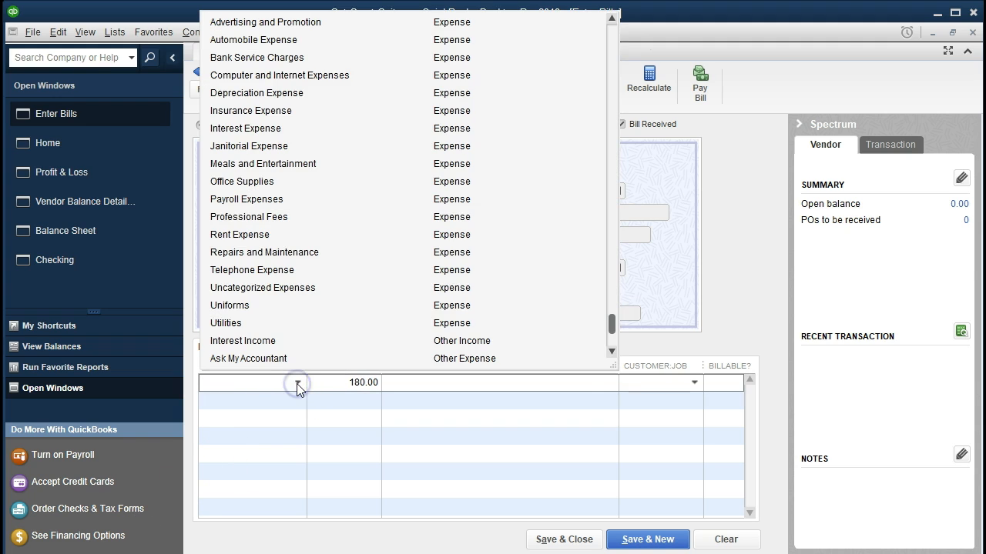
scroll(315, 346, up, 1)
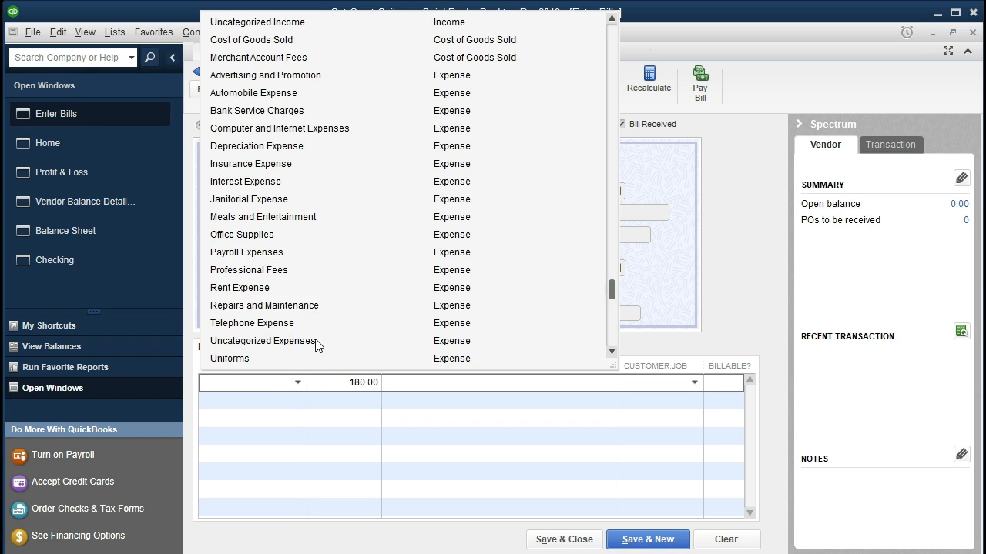
click(264, 379)
click(239, 383)
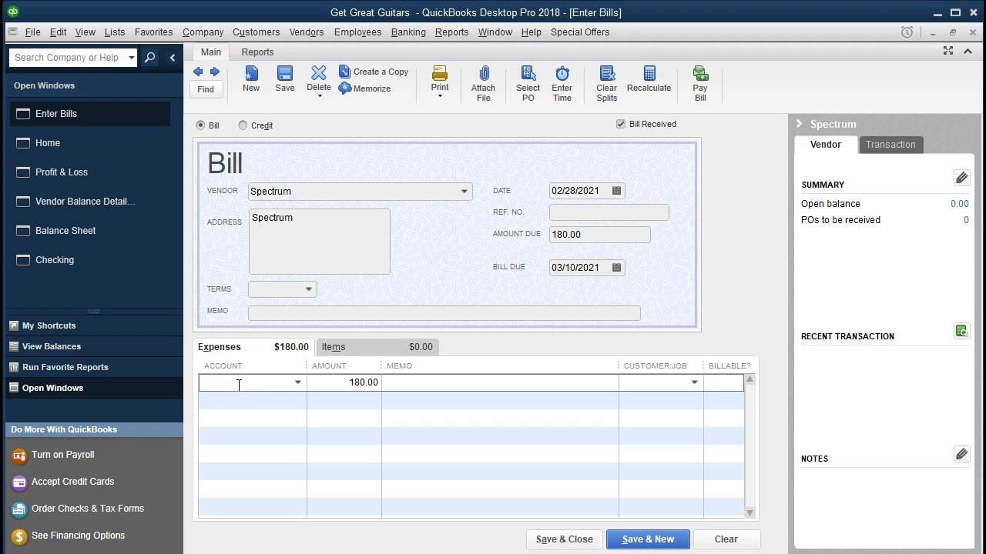
text(Inter)
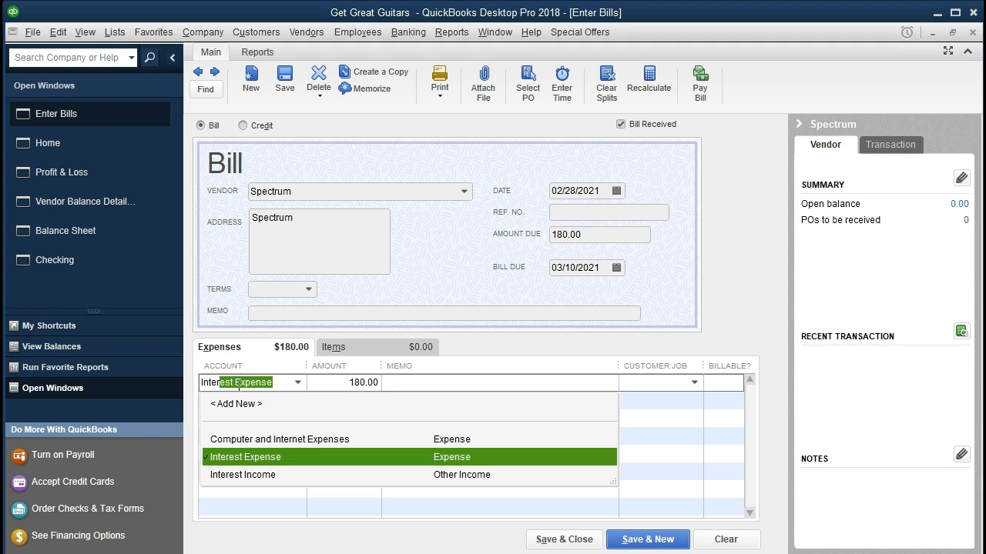
text(net Expense)
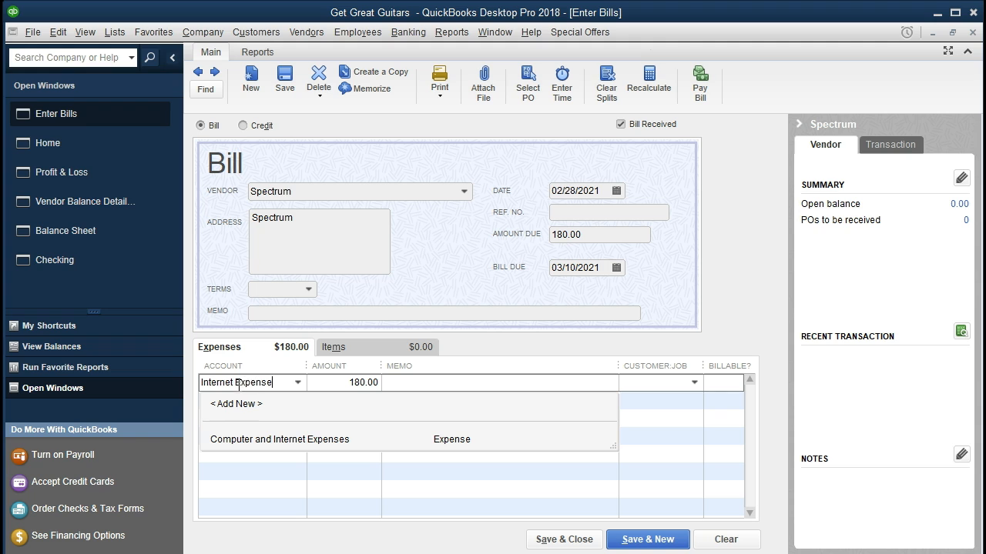
click(271, 382)
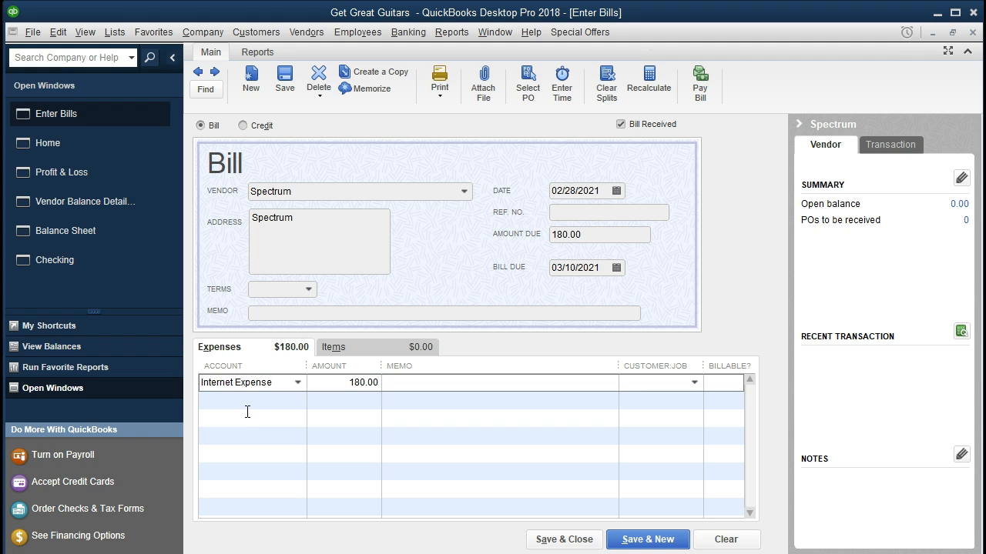
Set up Internet Expense as a new account of type Expense and save the Spectrum bill.
key(Tab)
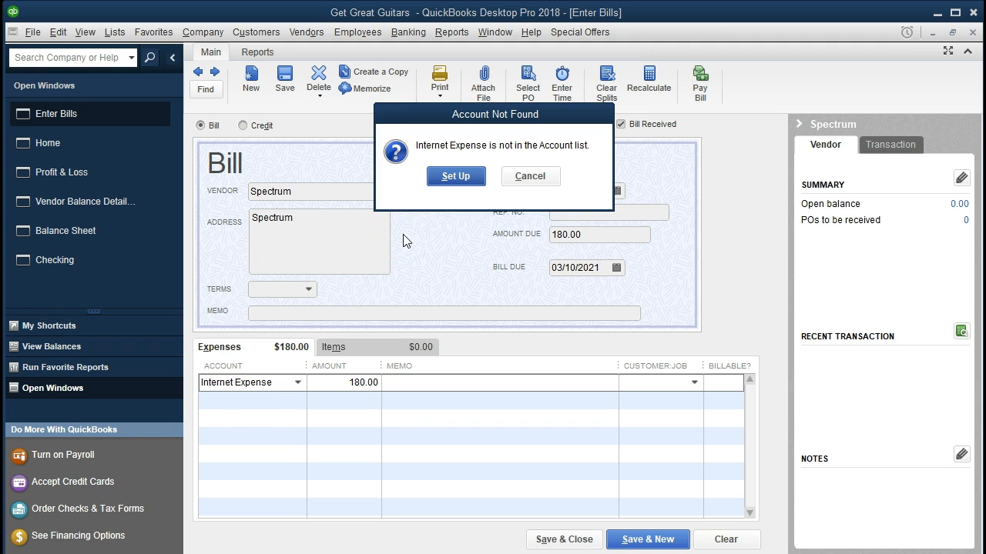
click(459, 180)
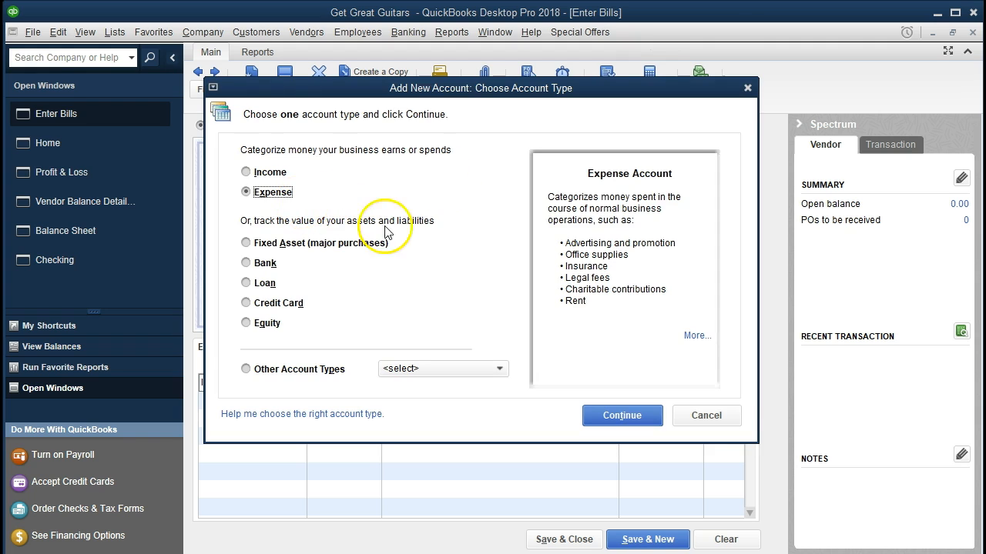
click(600, 416)
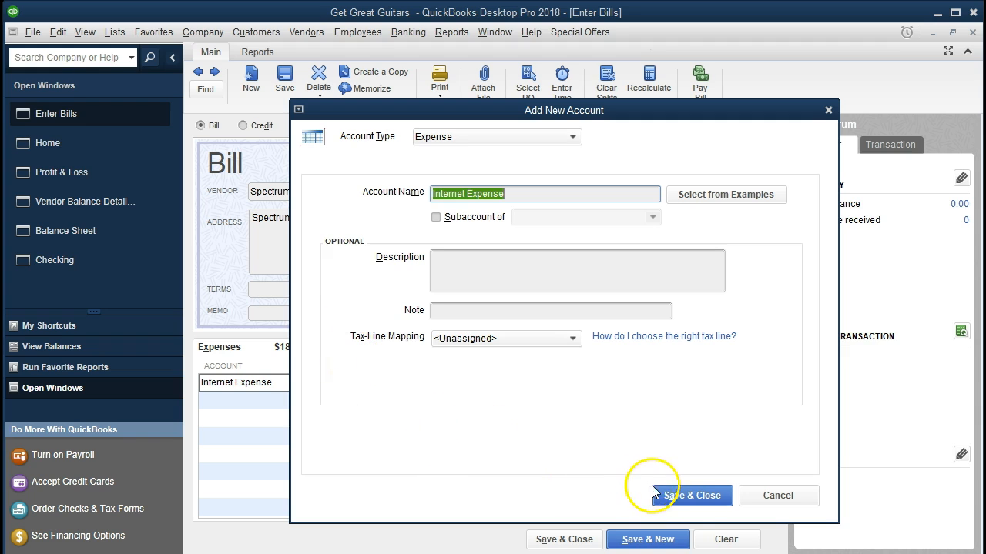
click(681, 497)
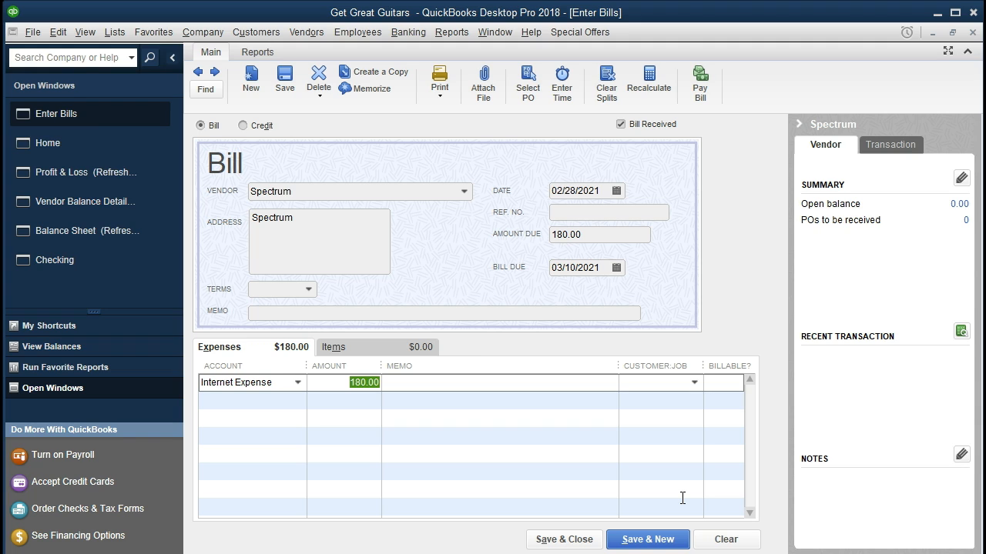
click(564, 540)
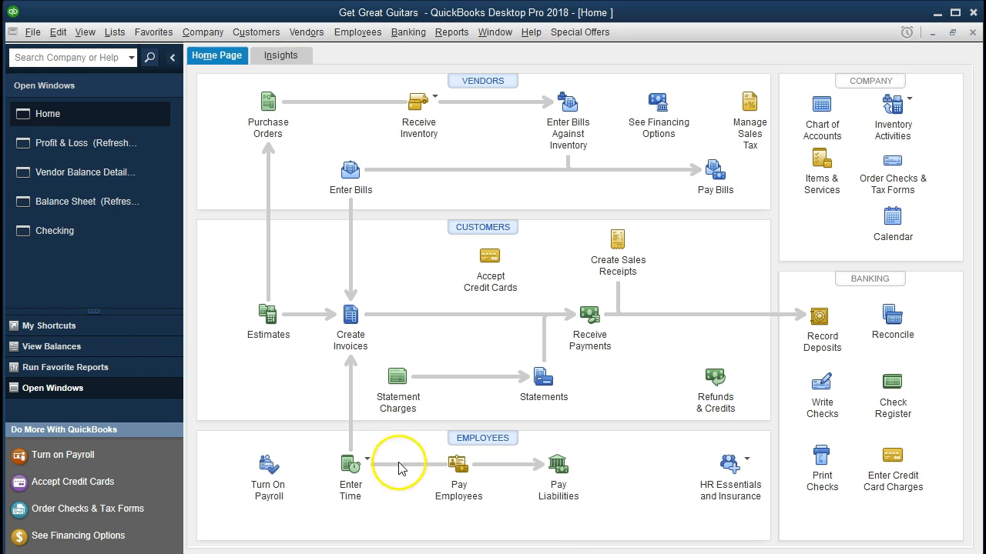
Drill down from Accounts Payable on the Balance Sheet to examine the February Spectrum bill, and return to the report.
click(115, 202)
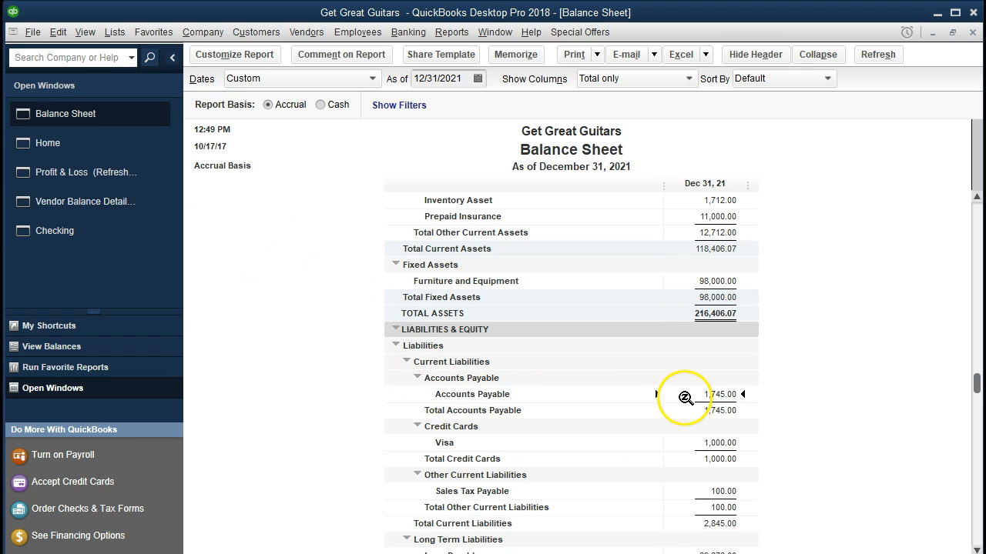
double_click(685, 397)
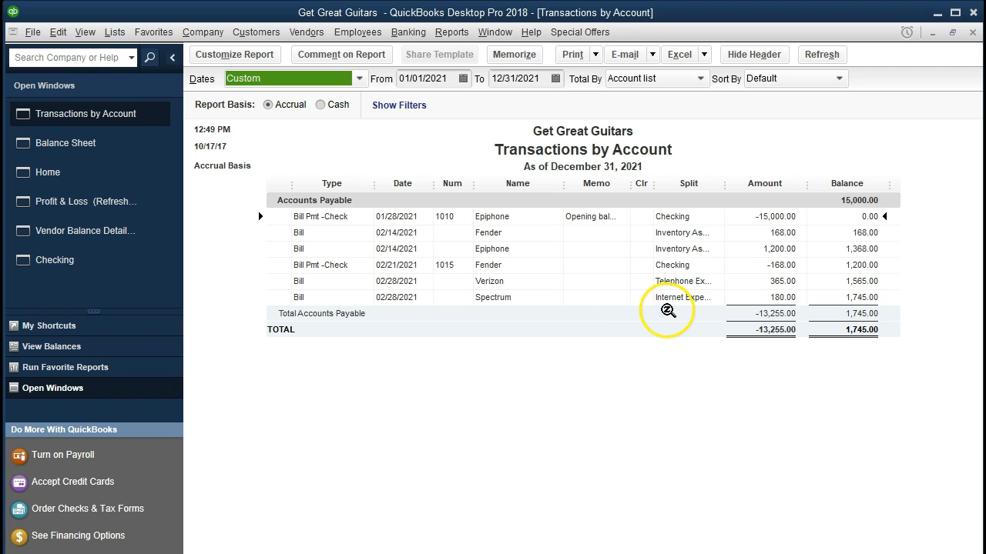
double_click(750, 297)
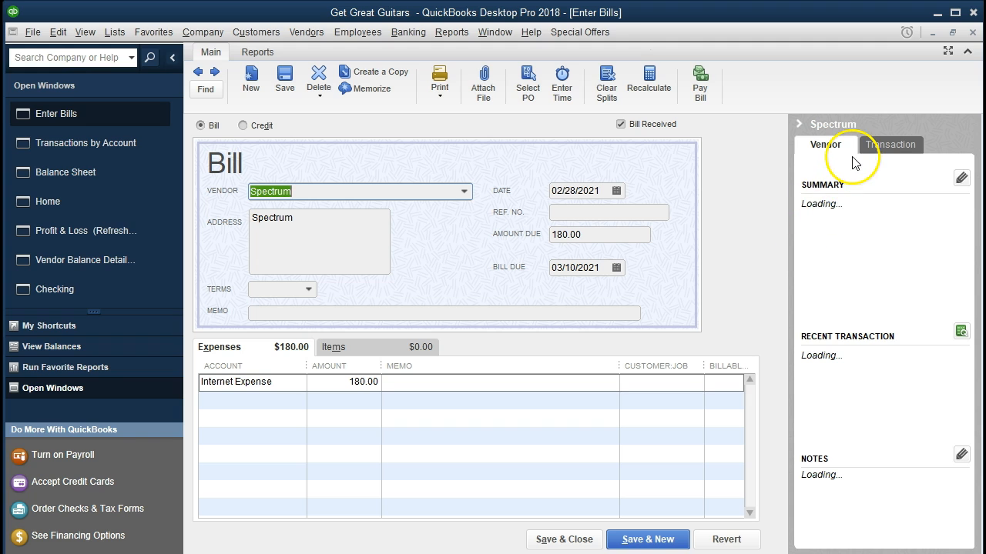
click(973, 32)
click(973, 32)
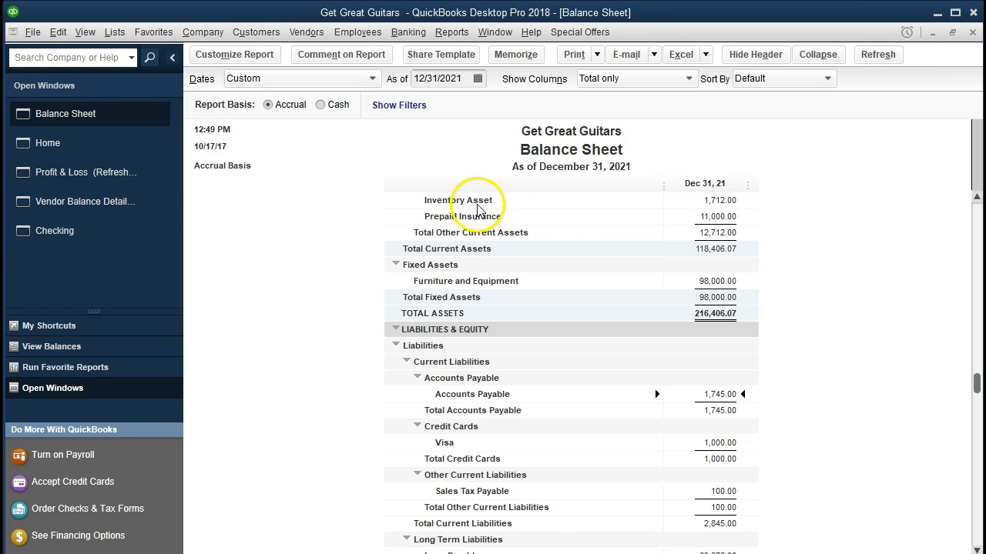
Open the Spectrum bill from the Vendor Balance Detail report, and close both the bill and the report.
click(113, 202)
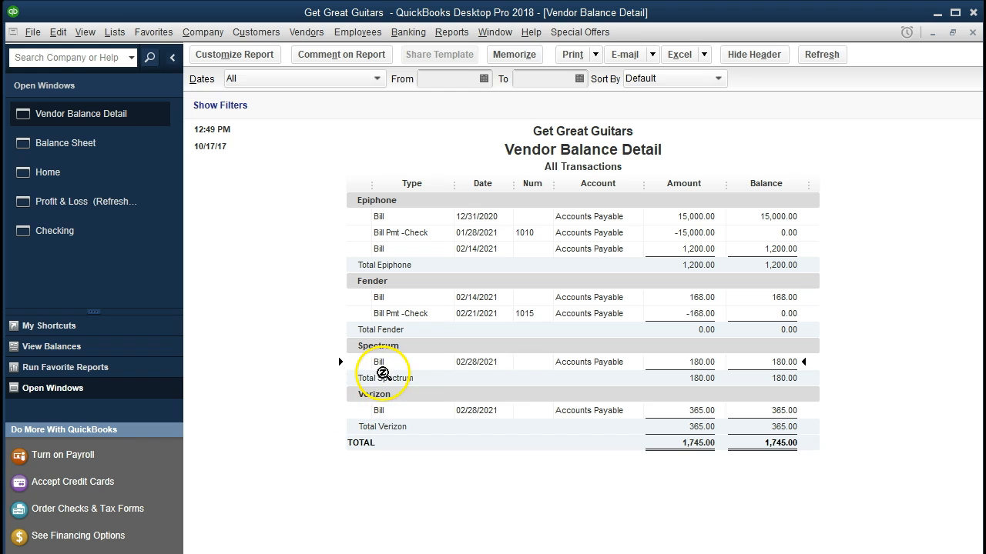
double_click(690, 362)
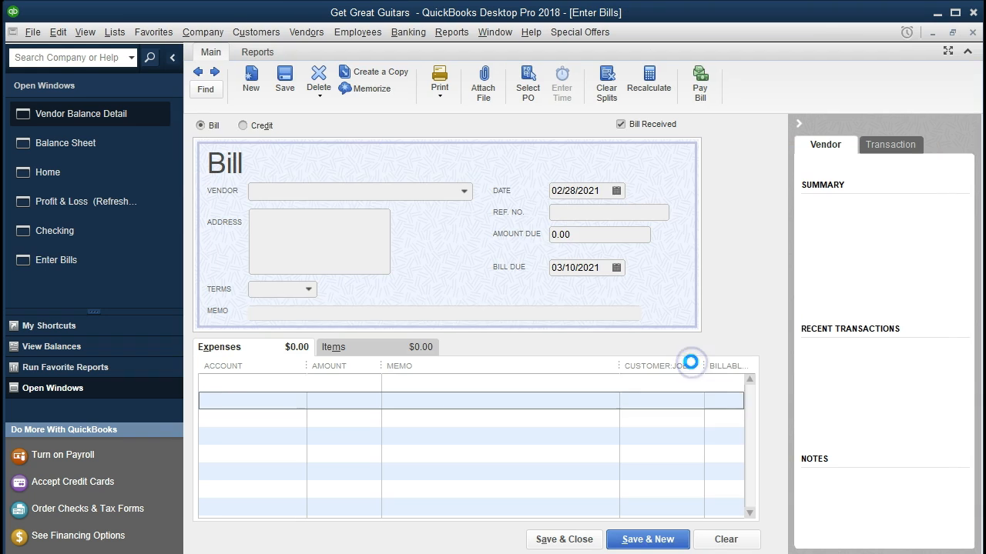
click(971, 32)
click(969, 33)
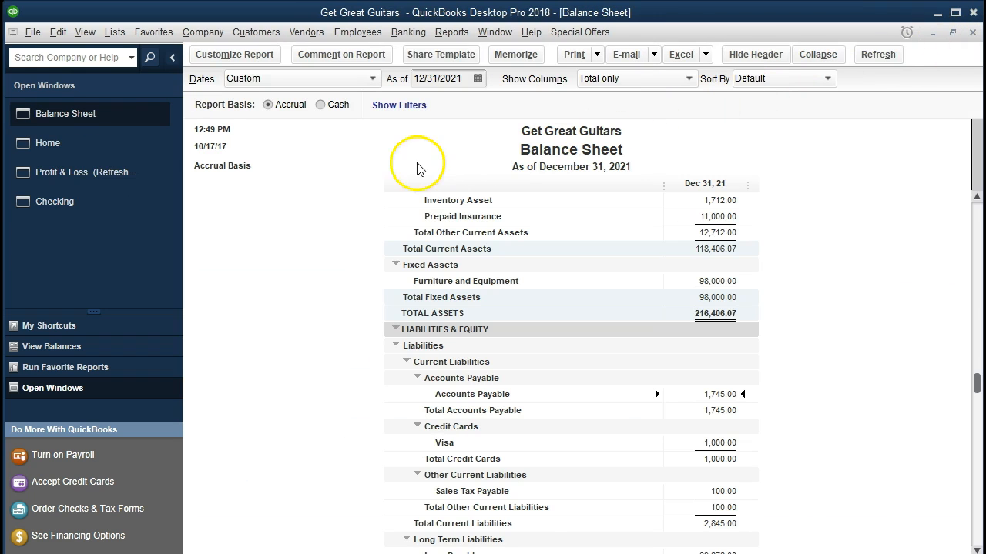
Drill down from Internet Expense on the Profit & Loss to examine the Spectrum bill, and return to the report.
click(139, 175)
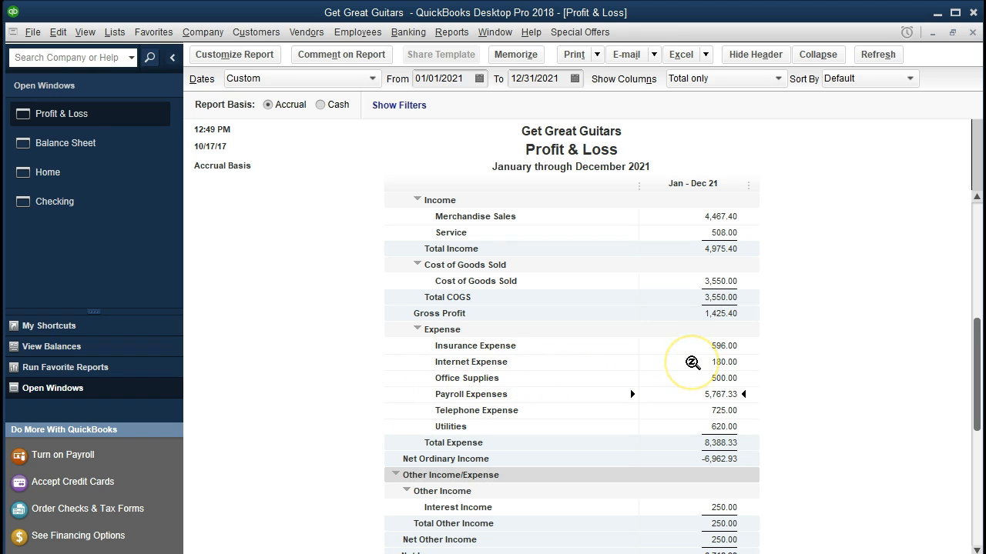
double_click(691, 363)
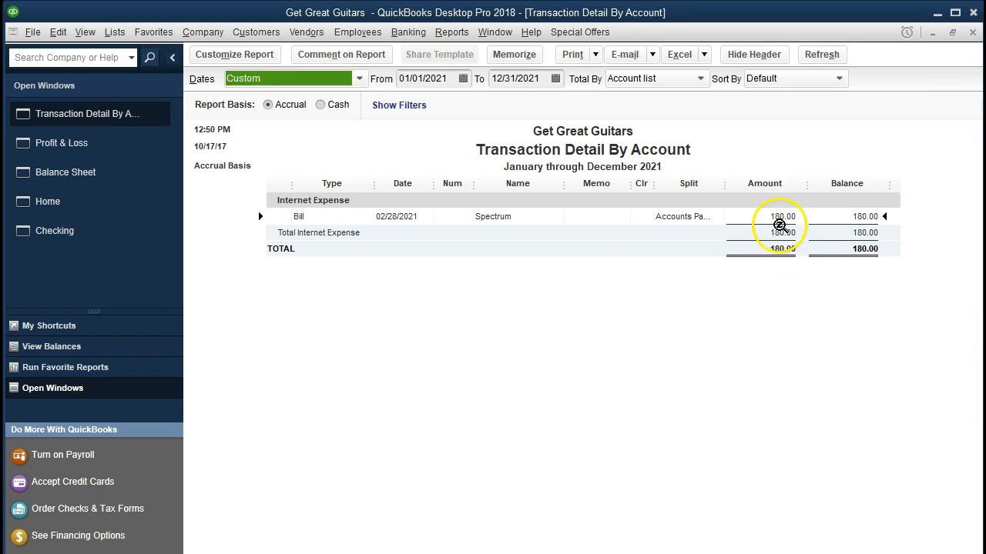
double_click(756, 216)
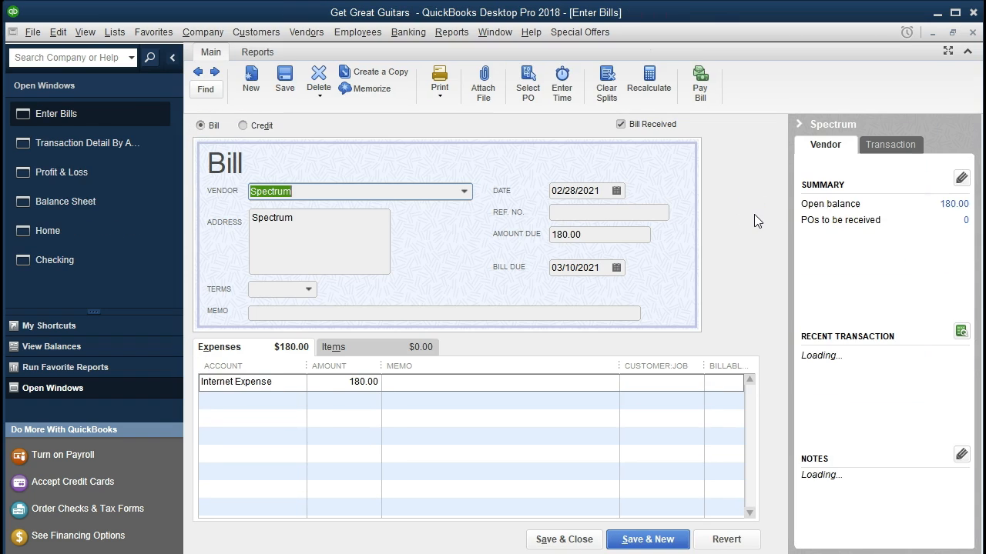
click(972, 32)
click(972, 33)
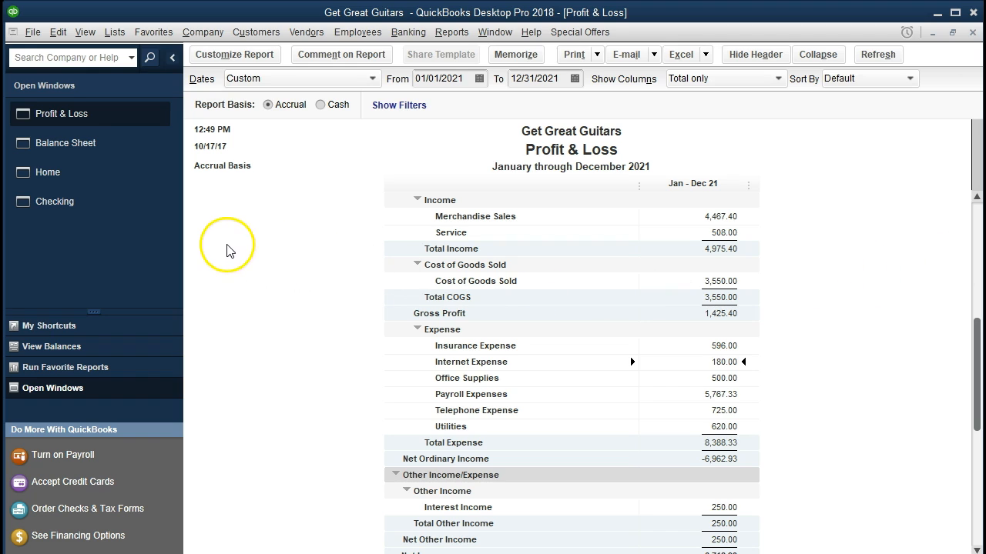
Start a new bill from the home page and choose Edison as its vendor.
click(64, 179)
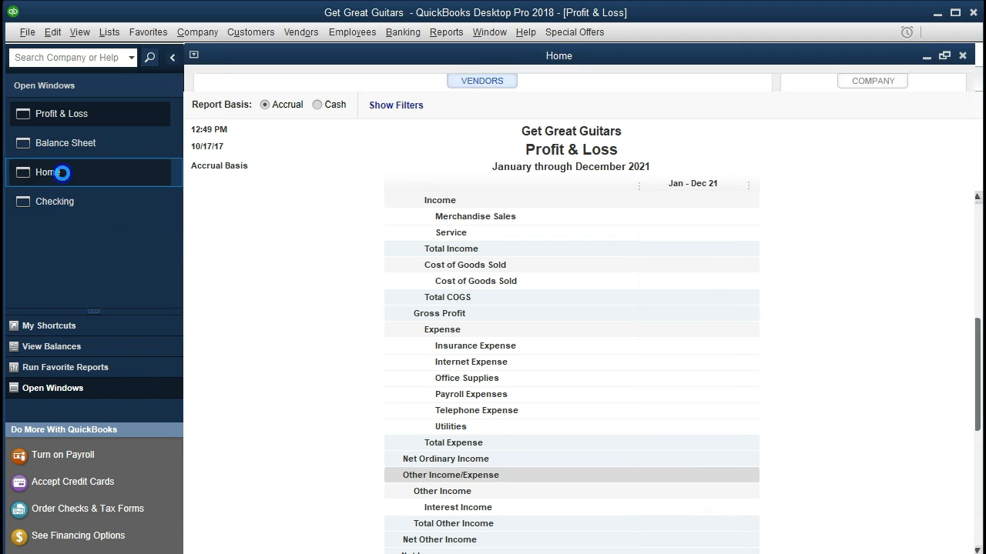
click(343, 169)
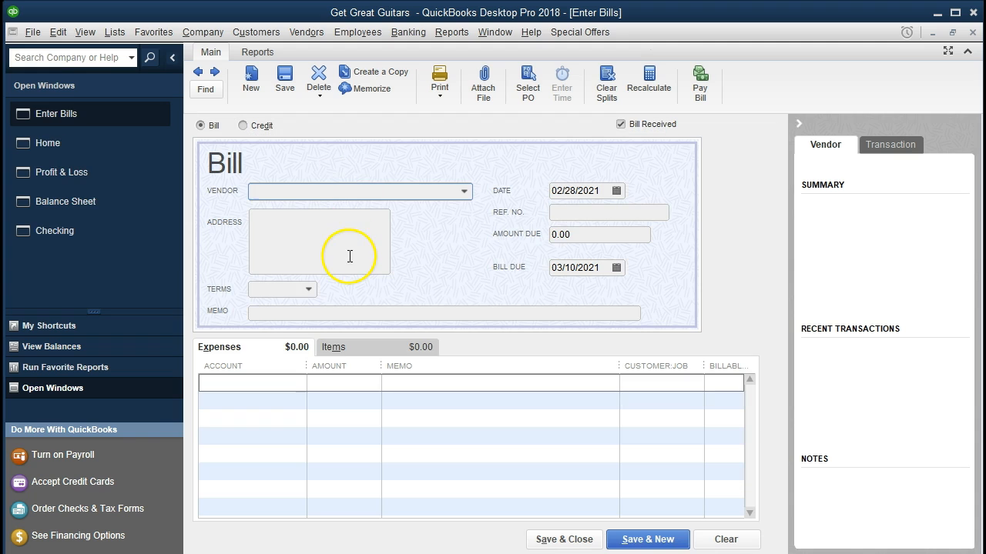
click(465, 191)
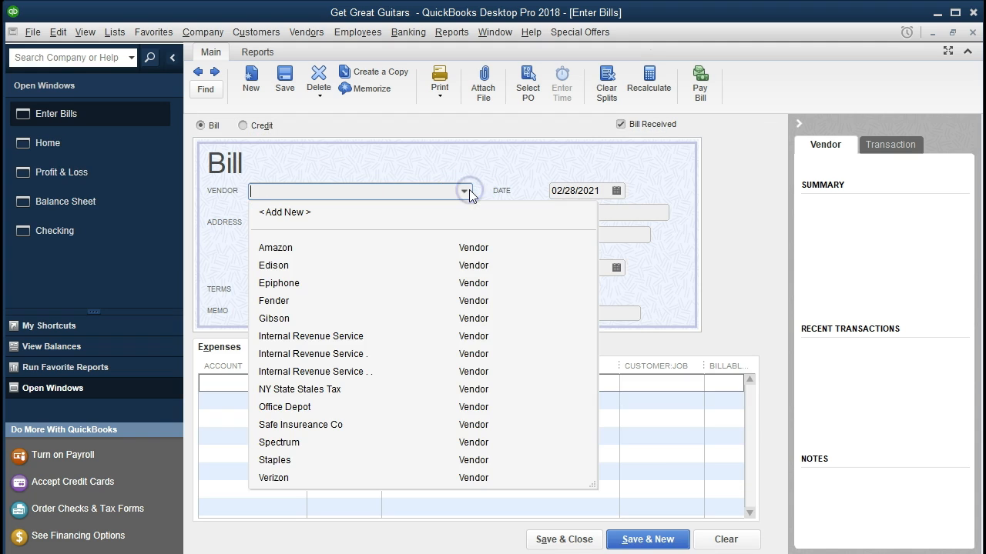
click(468, 191)
click(469, 191)
text(Edison)
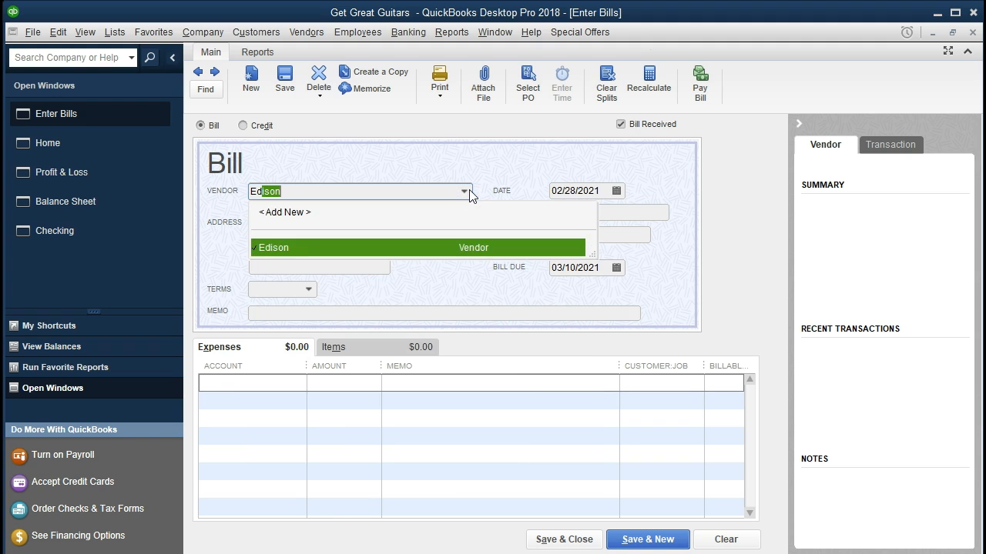
click(393, 248)
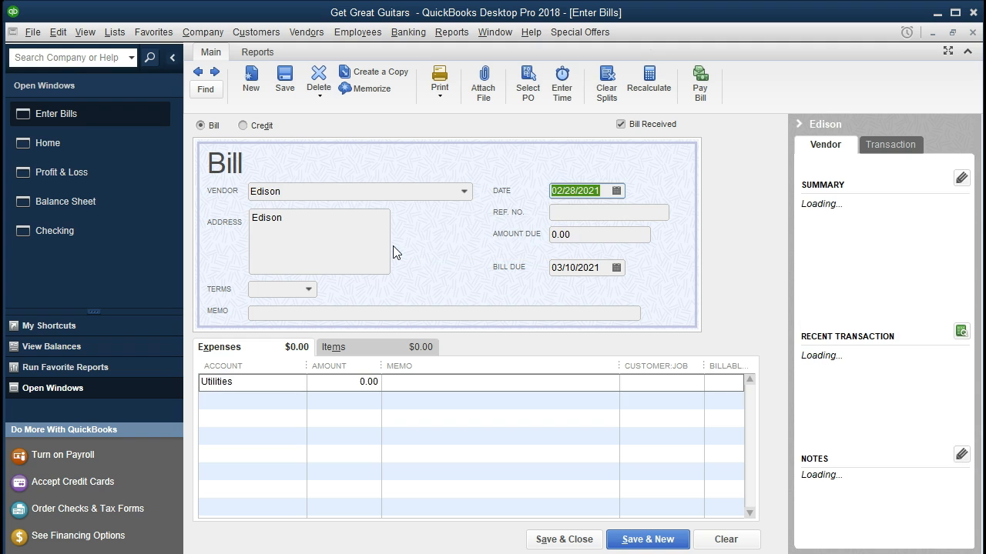
Set the Edison bill's amount due to 648.00, keeping the 02/28/2021 date and the Utilities account, and save the bill.
key(Tab)
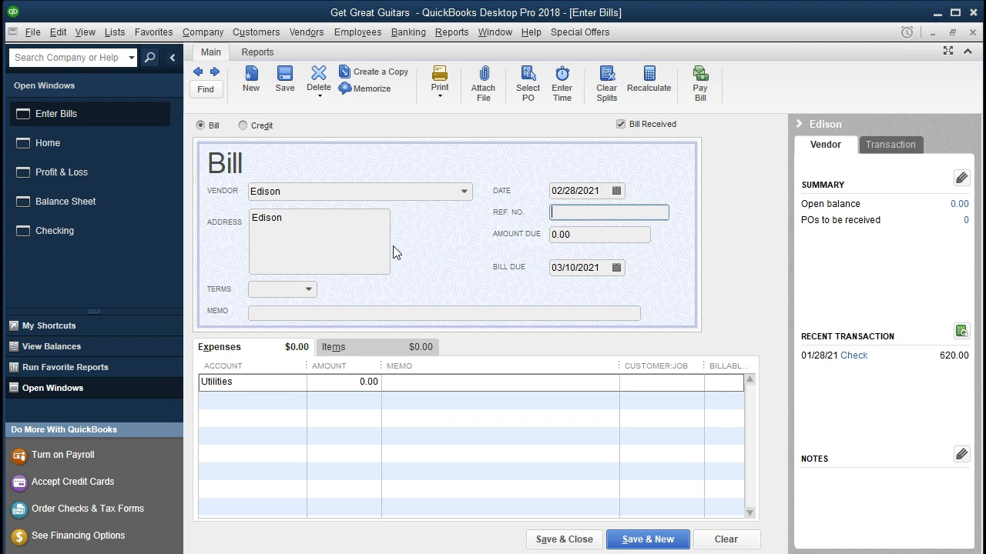
key(Tab)
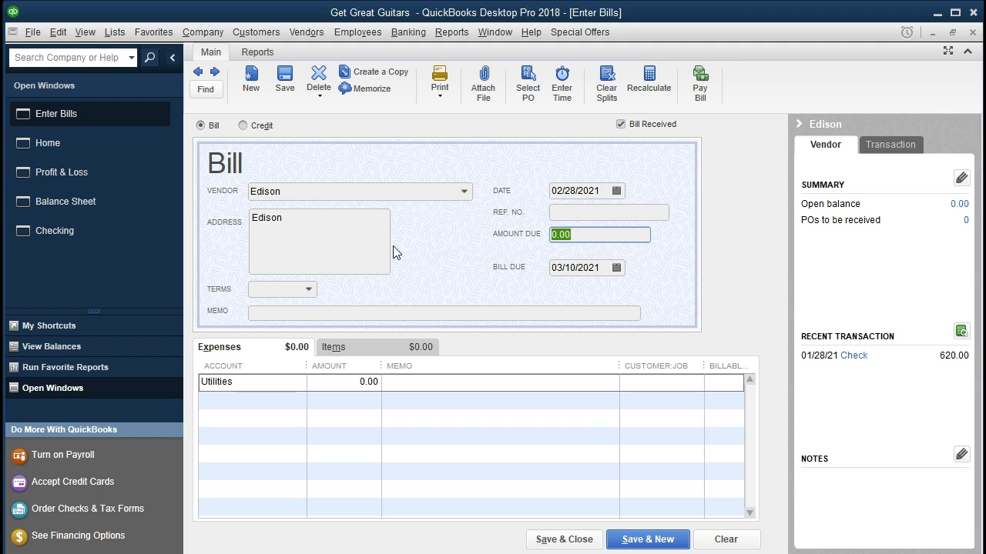
text(648)
key(Tab)
key(Tab)
key(Tab)
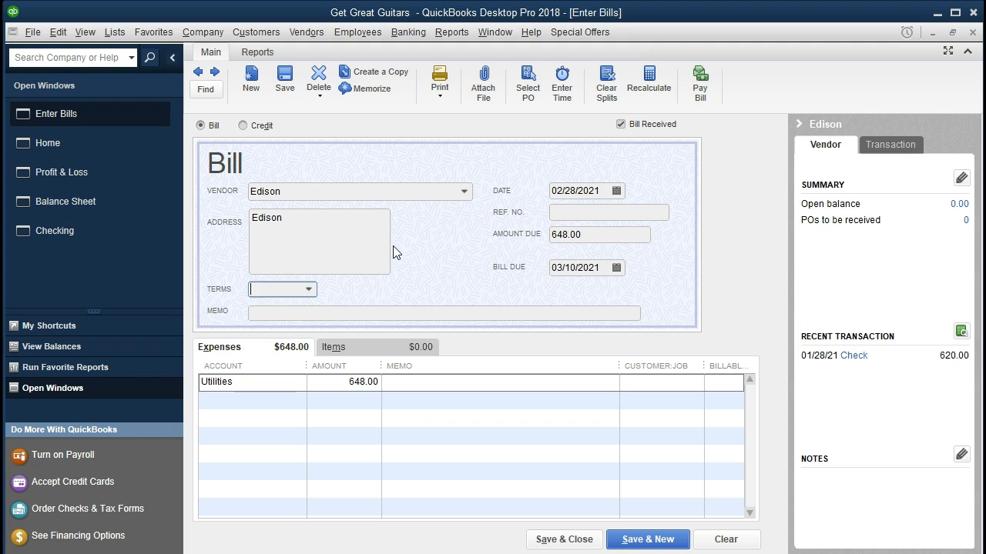
key(Tab)
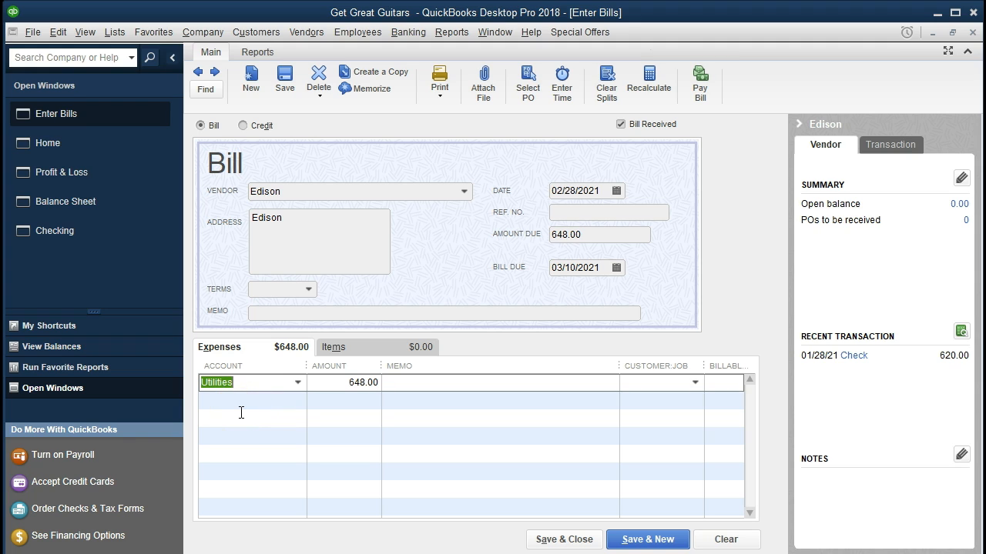
key(Tab)
key(Tab)
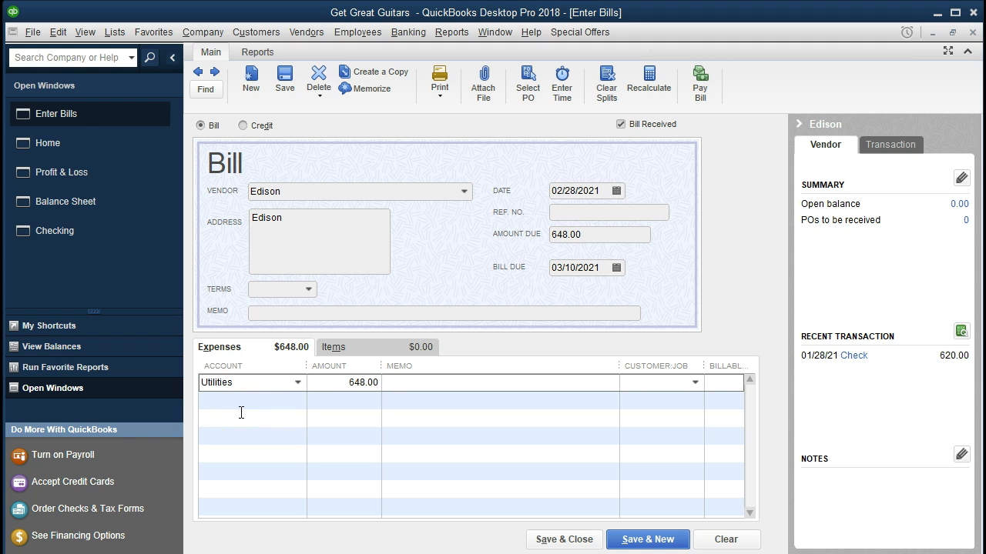
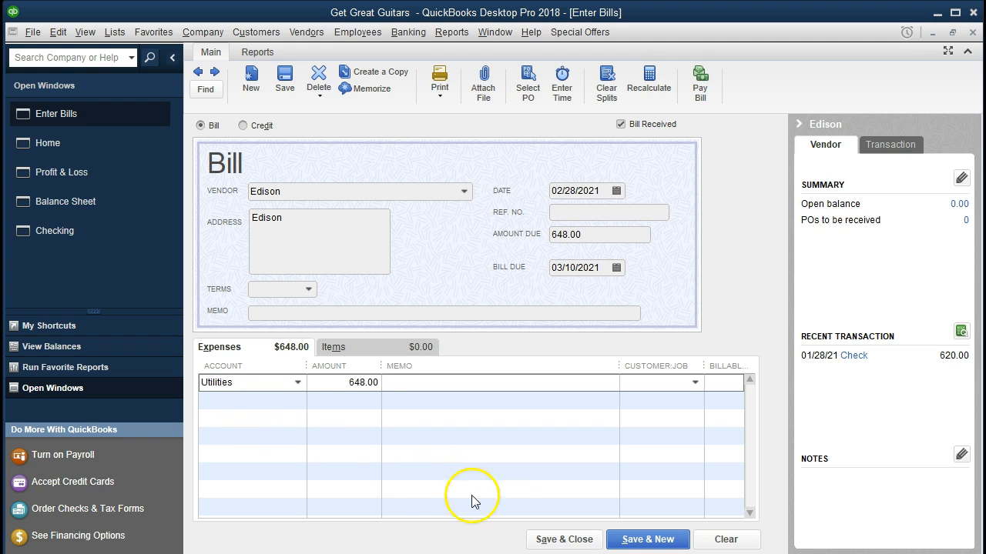
click(550, 541)
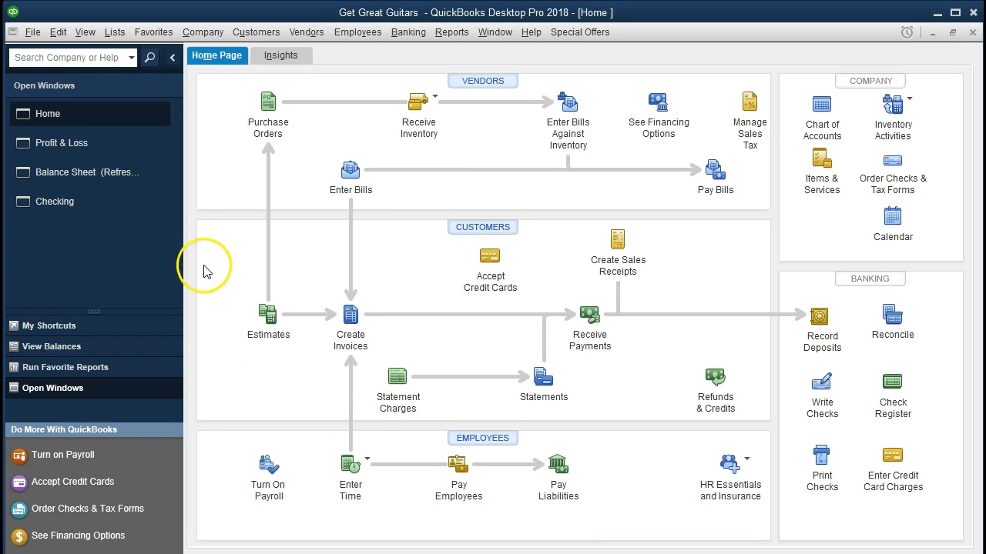
Drill down from Accounts Payable on the Balance Sheet to open the Edison bill, and return to the report.
click(127, 174)
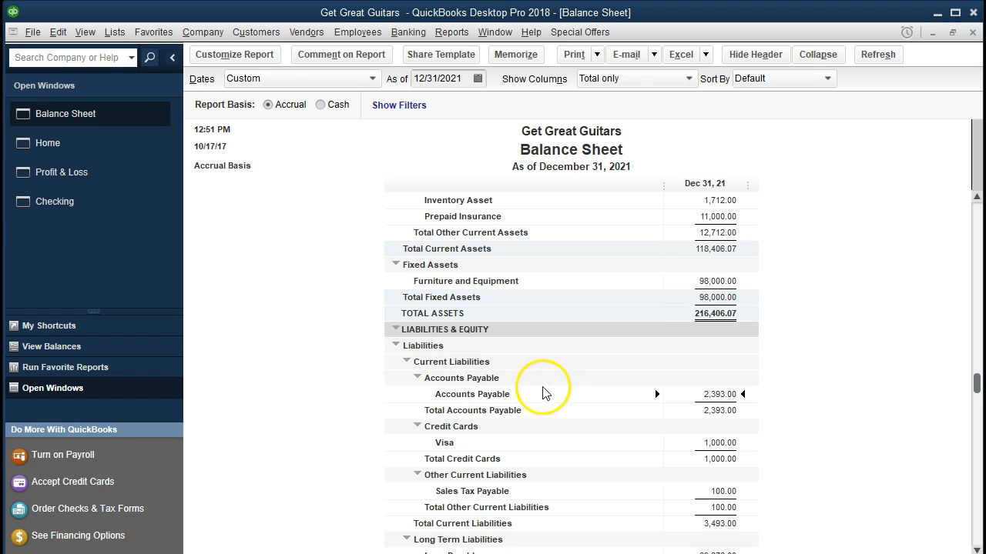
double_click(685, 398)
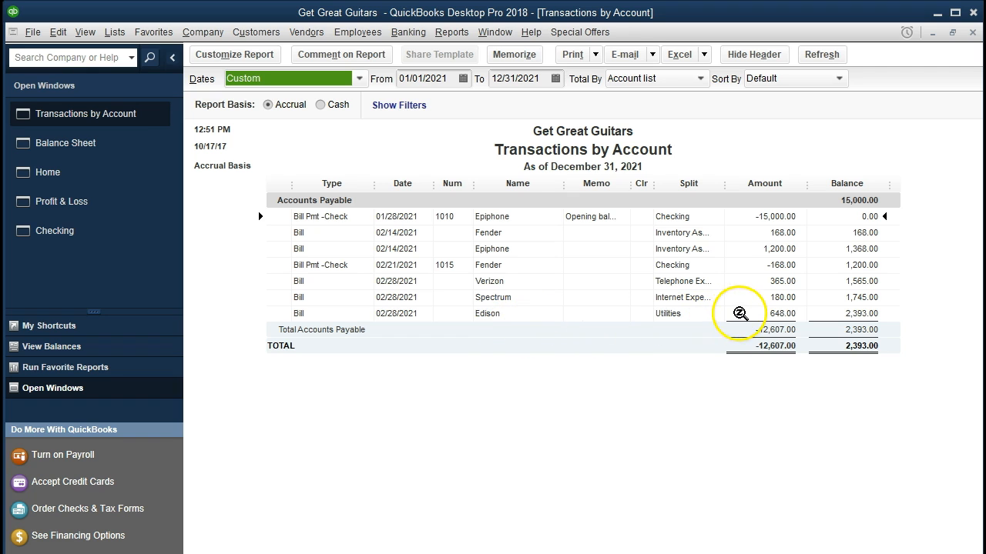
double_click(742, 314)
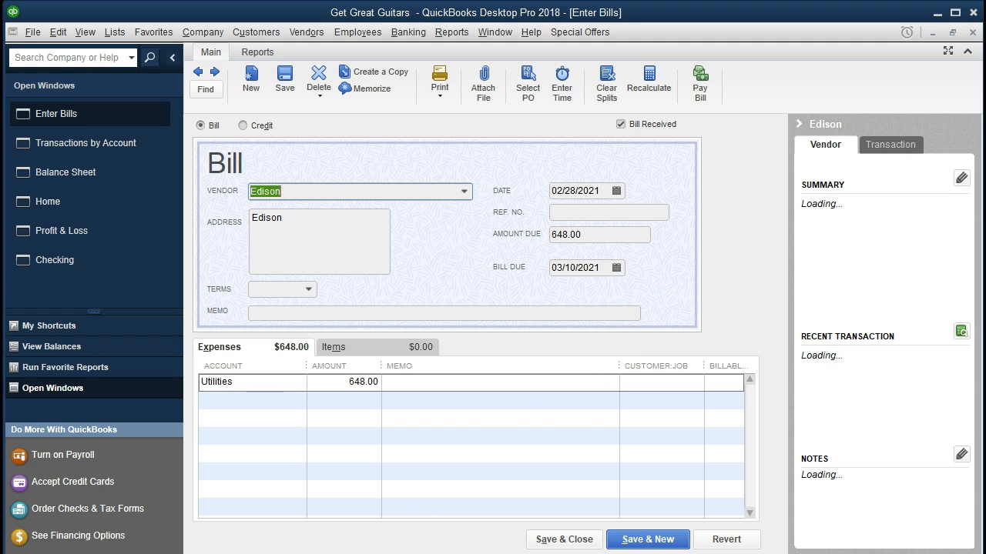
click(970, 34)
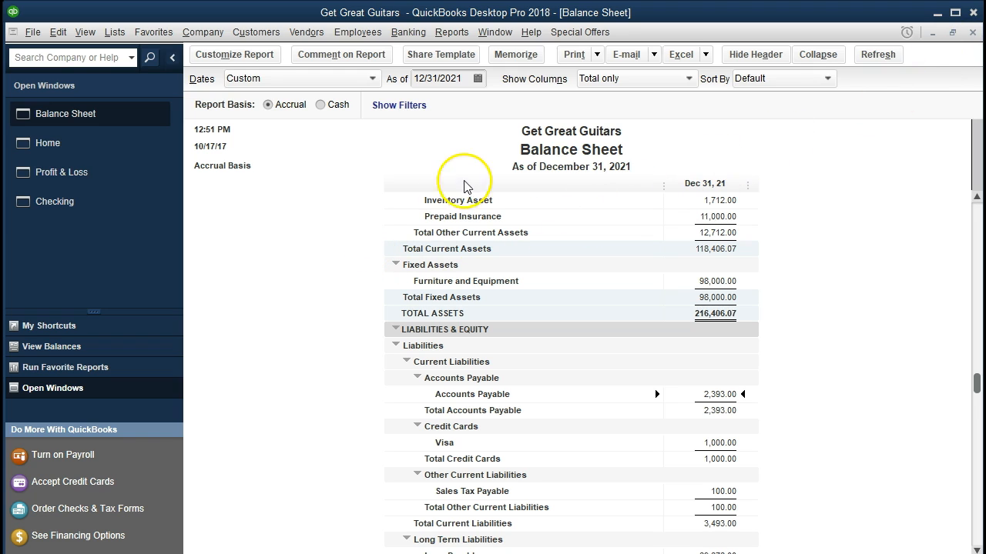
Run the Vendor Balance Detail report, open the Verizon bill from it, and close the bill.
click(468, 37)
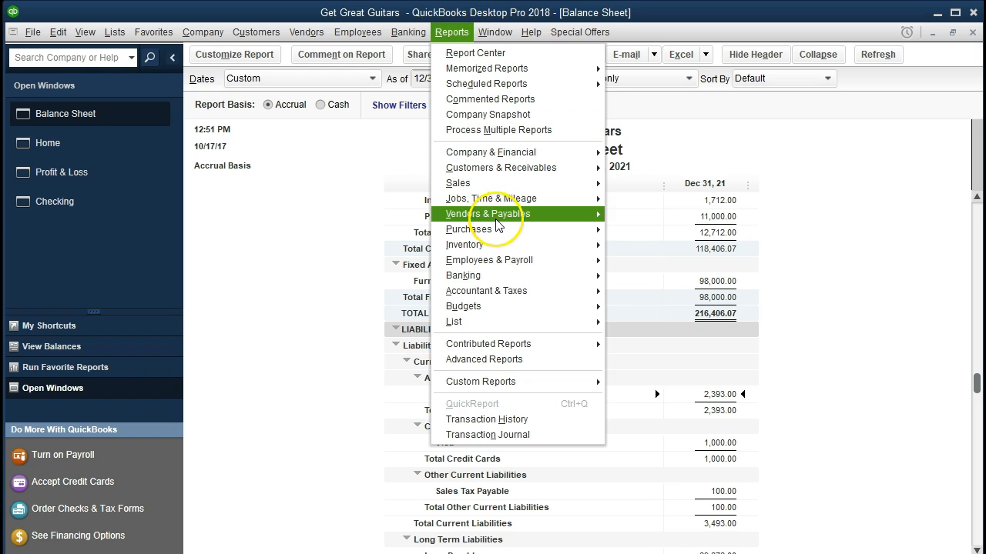
mouse_move(497, 223)
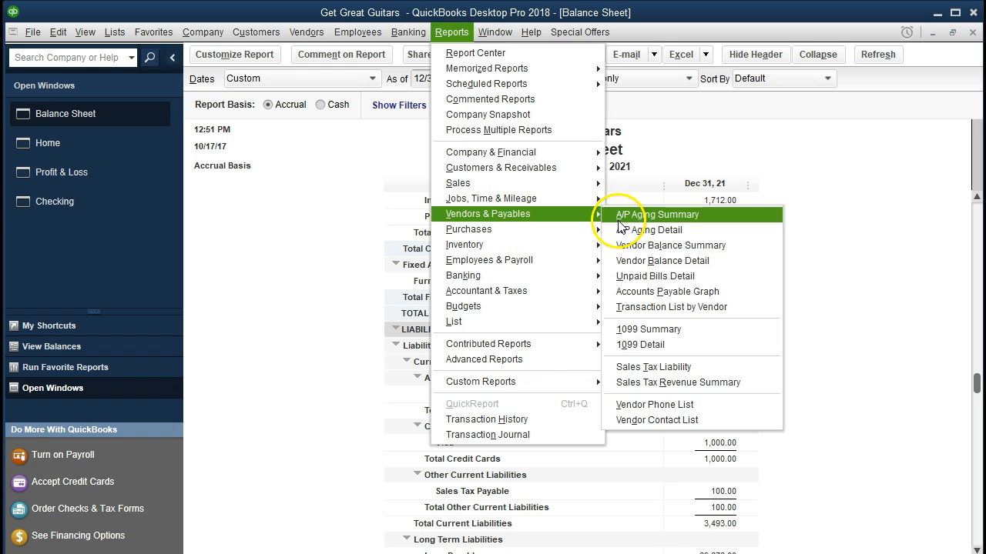
click(755, 264)
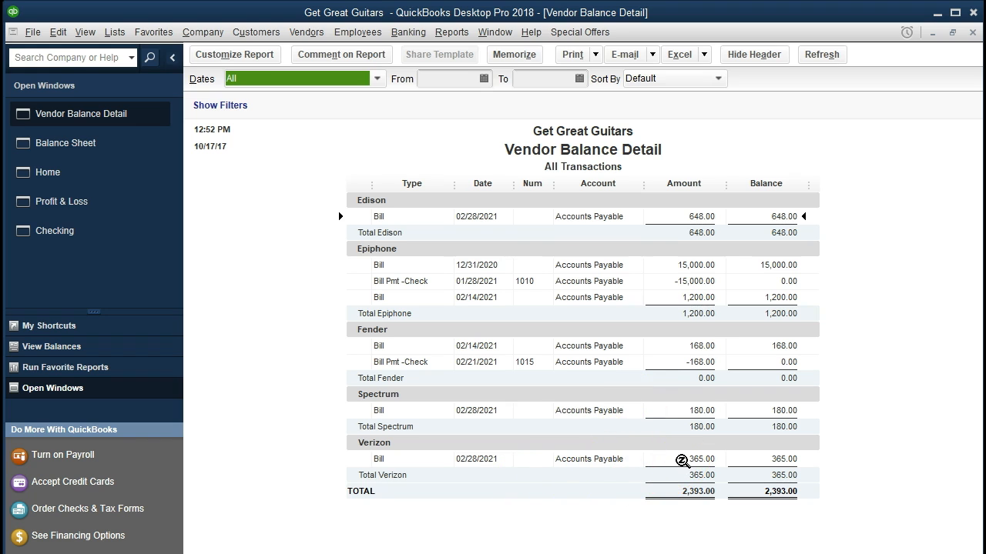
double_click(670, 459)
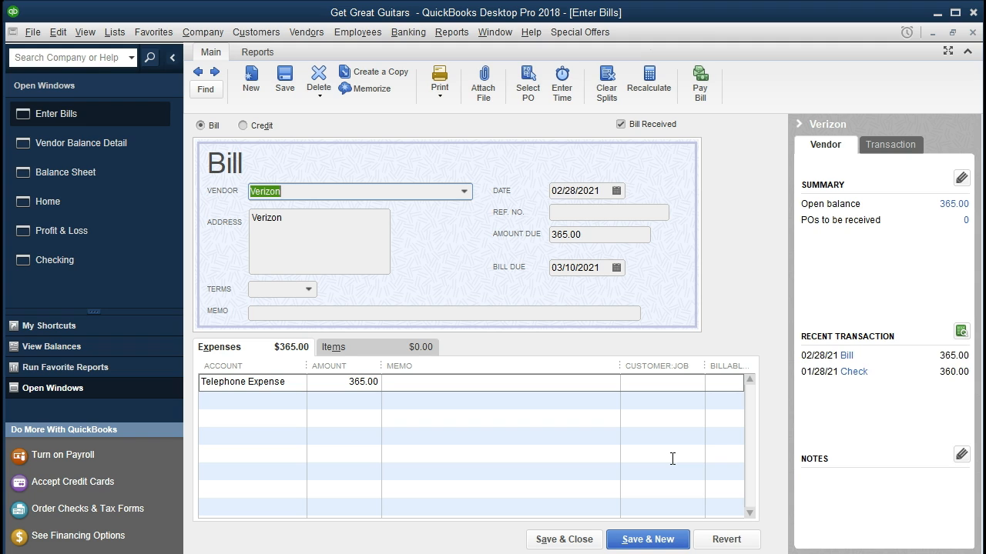
click(973, 33)
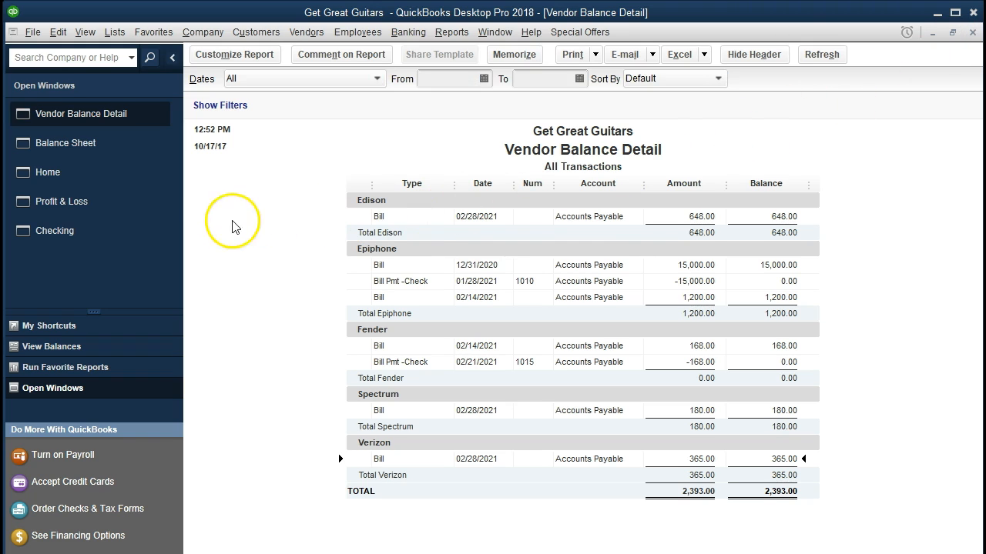
Drill down from Utilities on the Profit & Loss to examine the 02/28/2021 Edison bill, and return to the report.
click(126, 202)
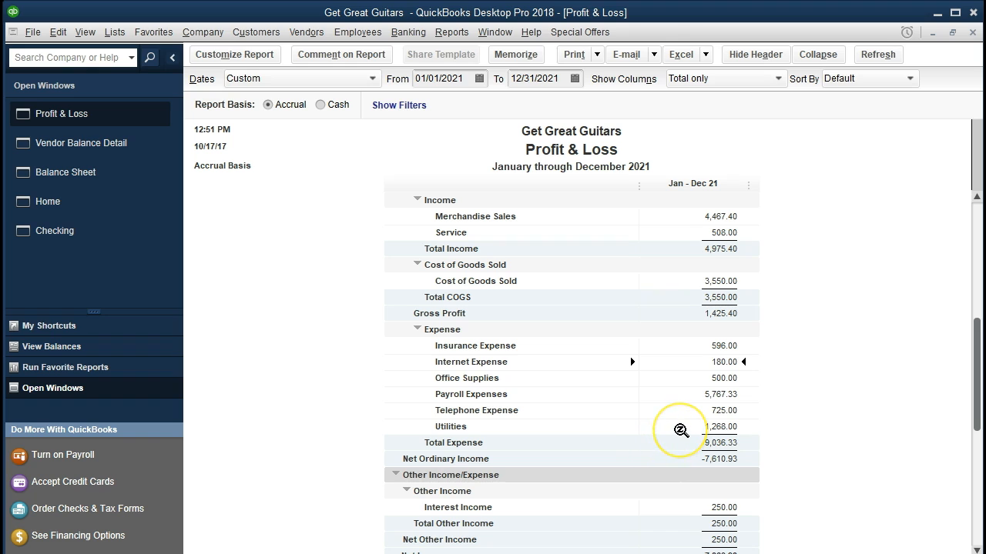
double_click(681, 431)
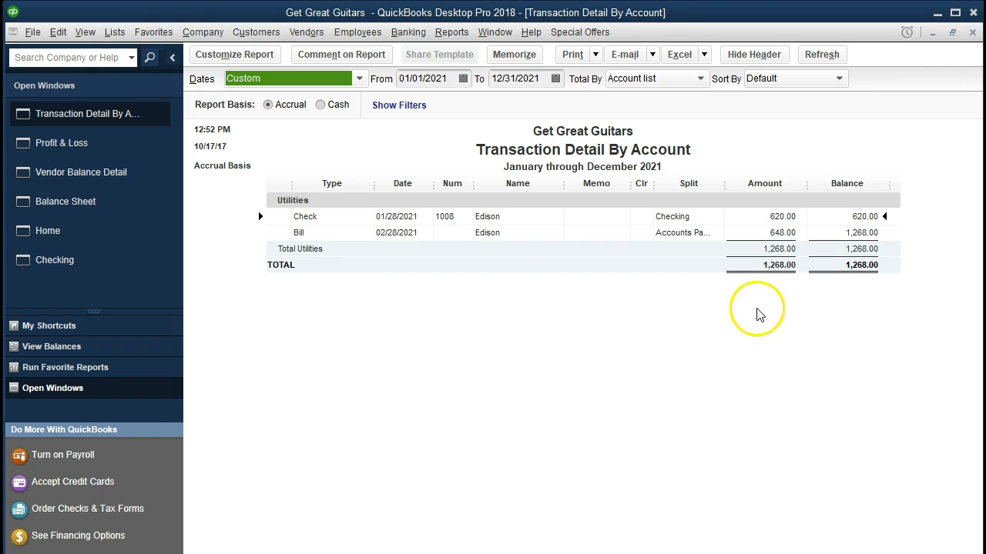
click(776, 233)
double_click(745, 234)
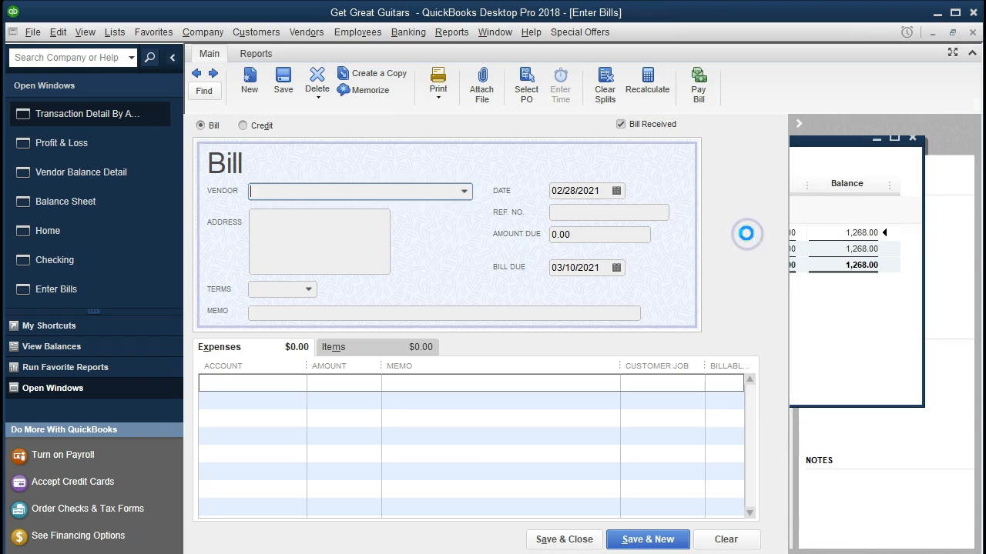
click(973, 32)
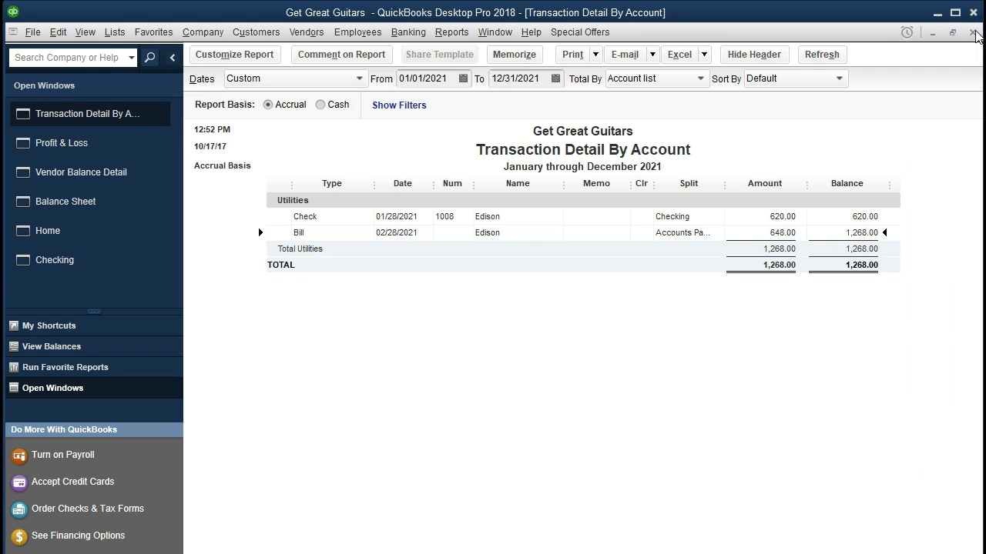
click(972, 32)
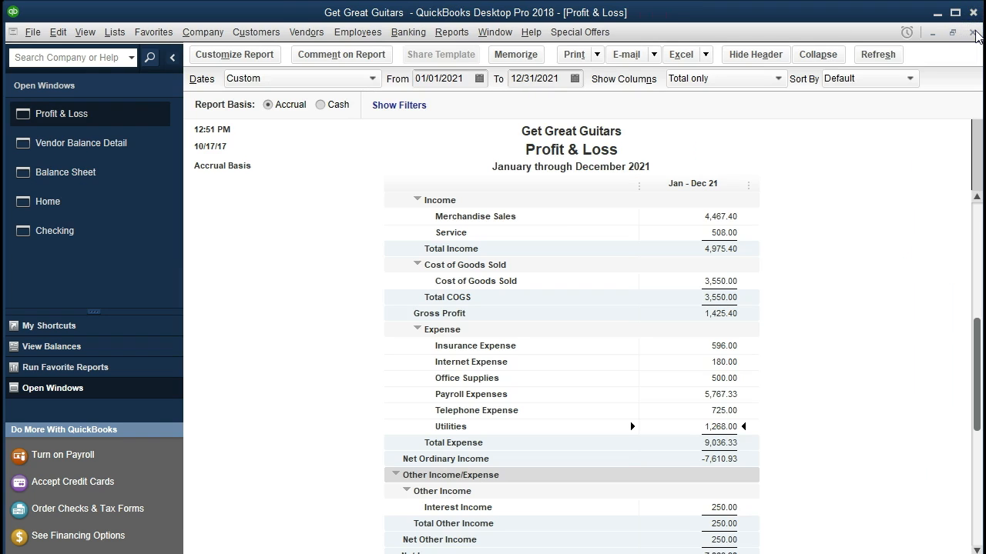
Open Pay Bills from the home page with all bills shown.
click(140, 206)
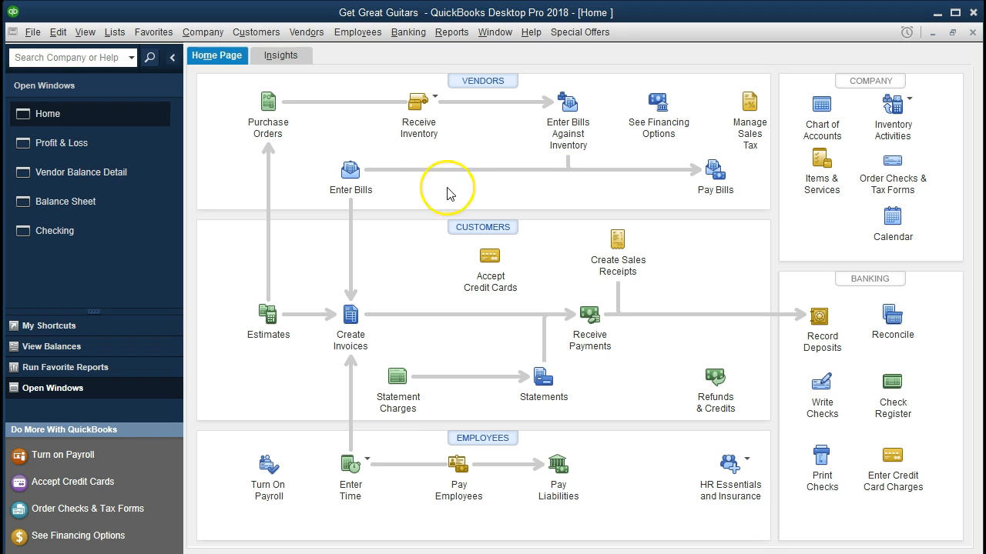
click(712, 169)
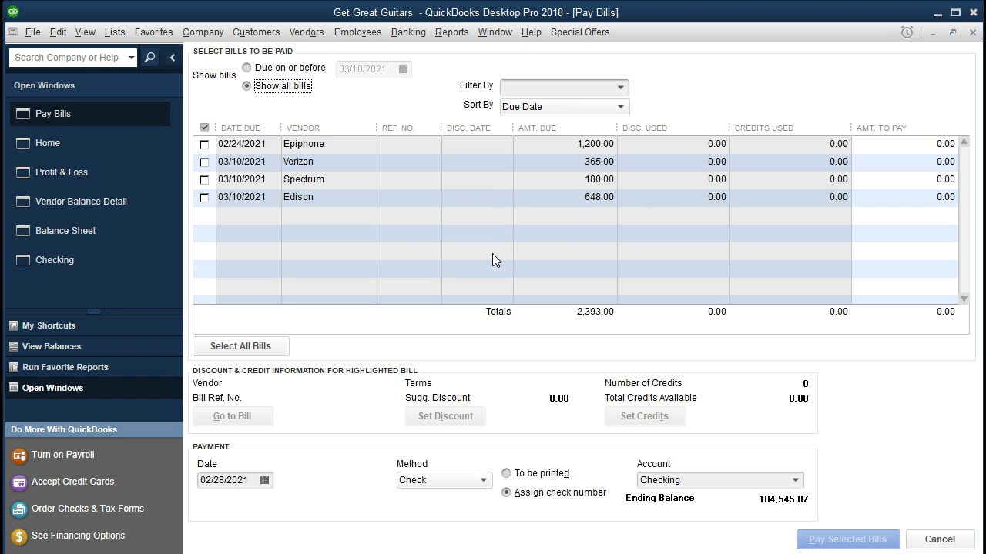
click(204, 162)
click(246, 85)
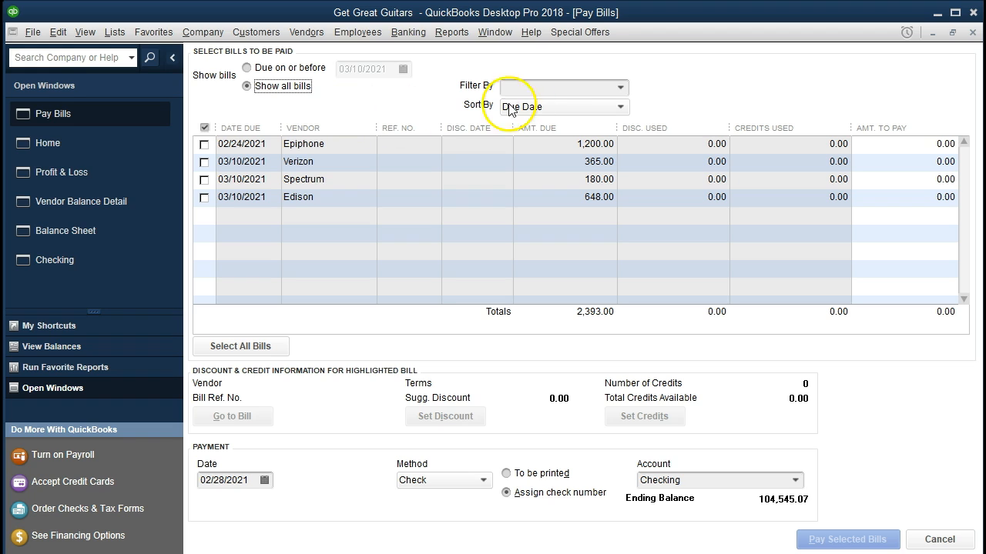
Examine the vendor filter and sort options for the bills, choosing All vendors and keeping the Due Date order.
click(623, 83)
click(622, 87)
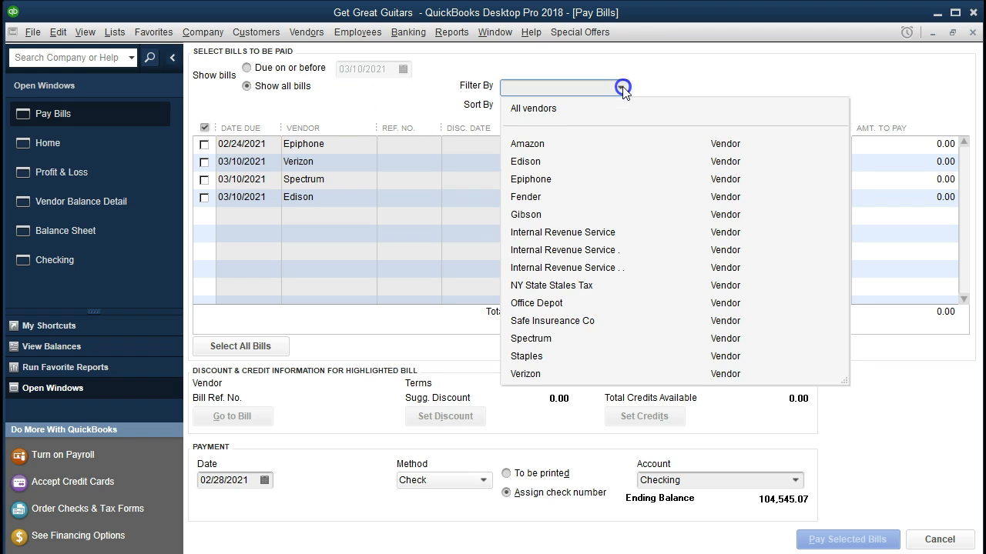
click(622, 87)
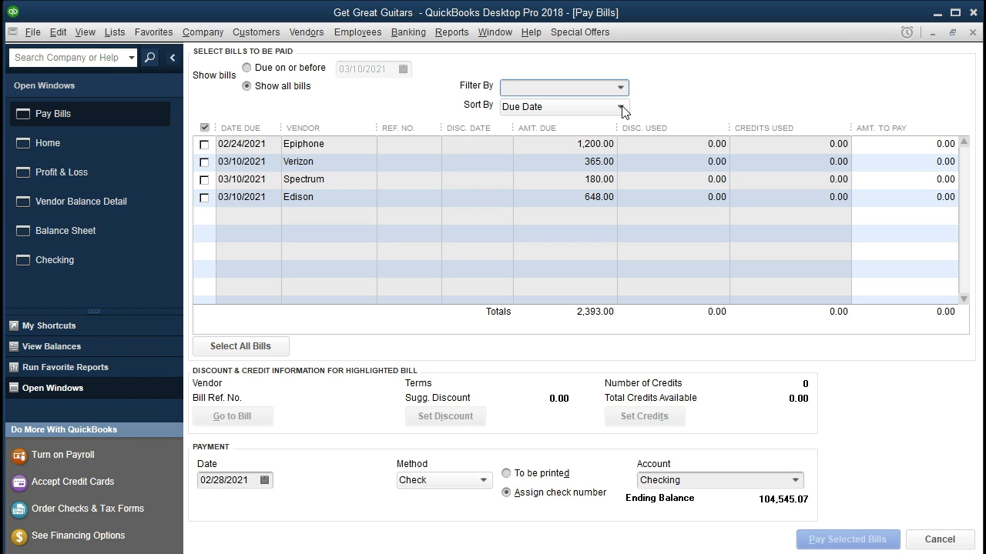
click(621, 107)
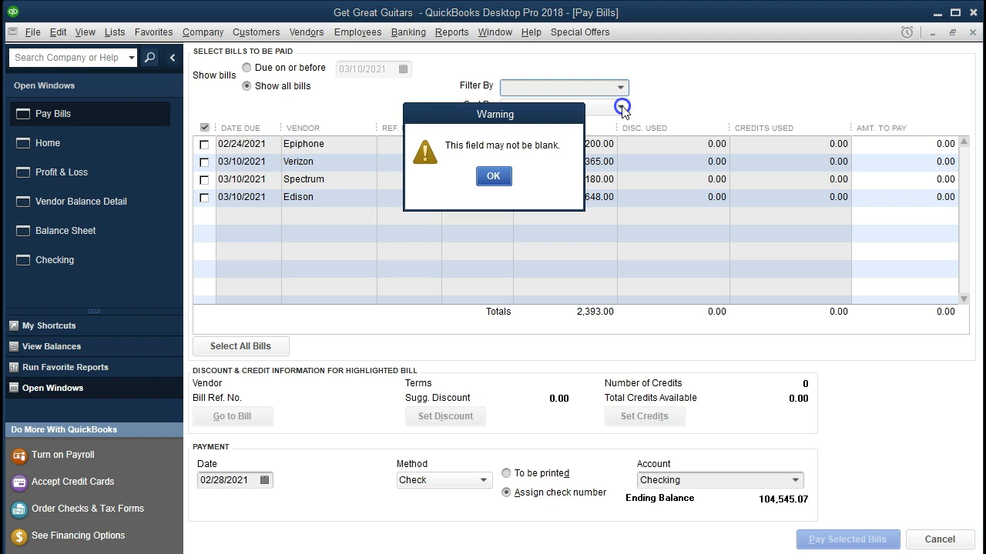
click(503, 179)
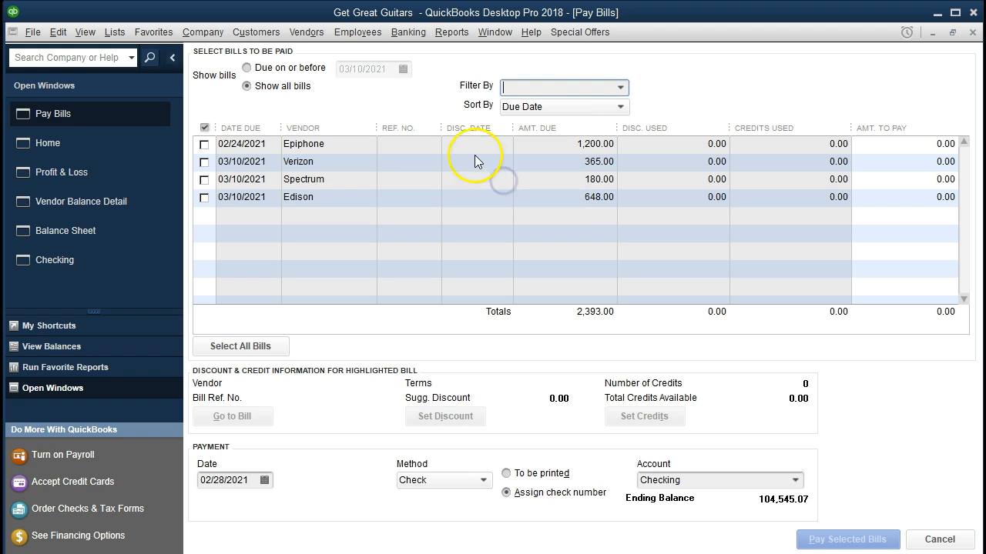
click(621, 85)
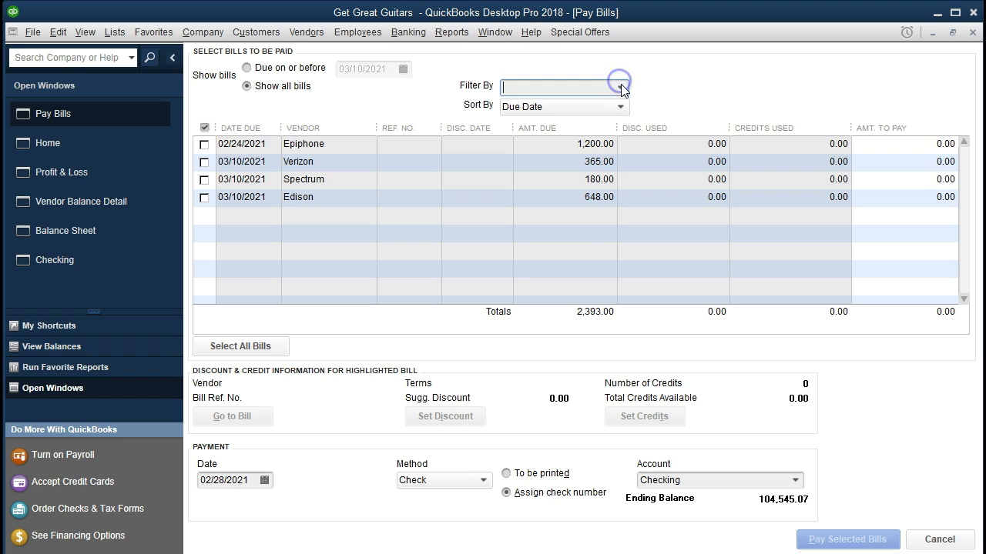
click(543, 105)
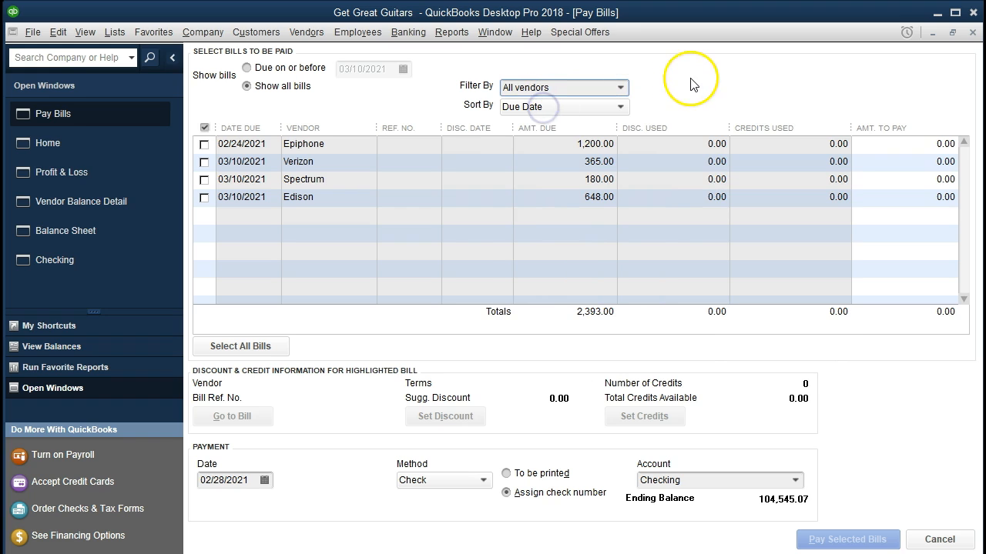
click(620, 106)
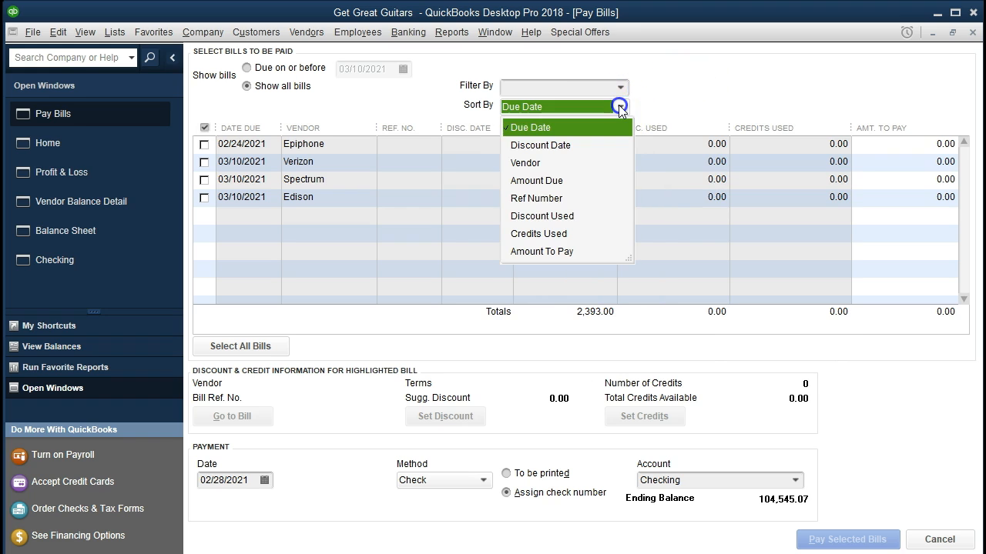
click(618, 105)
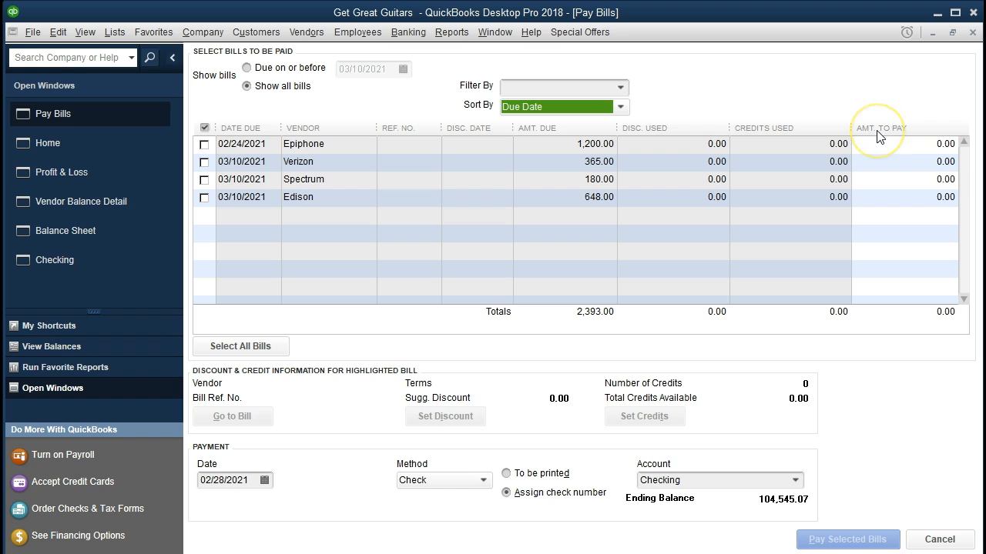
Select the Verizon, Spectrum and Edison bills for payment, keeping the Check method and the option to assign check numbers.
click(204, 144)
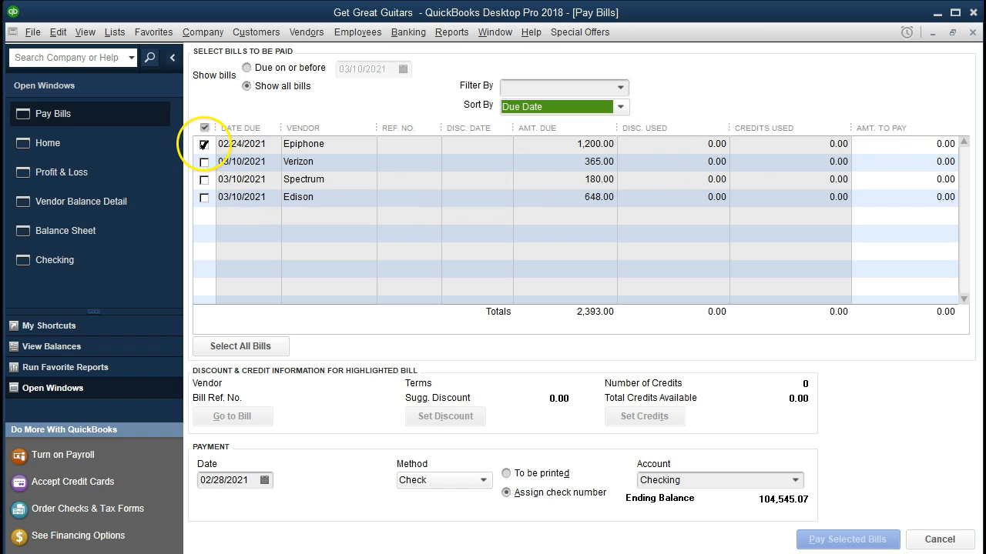
click(204, 161)
click(204, 179)
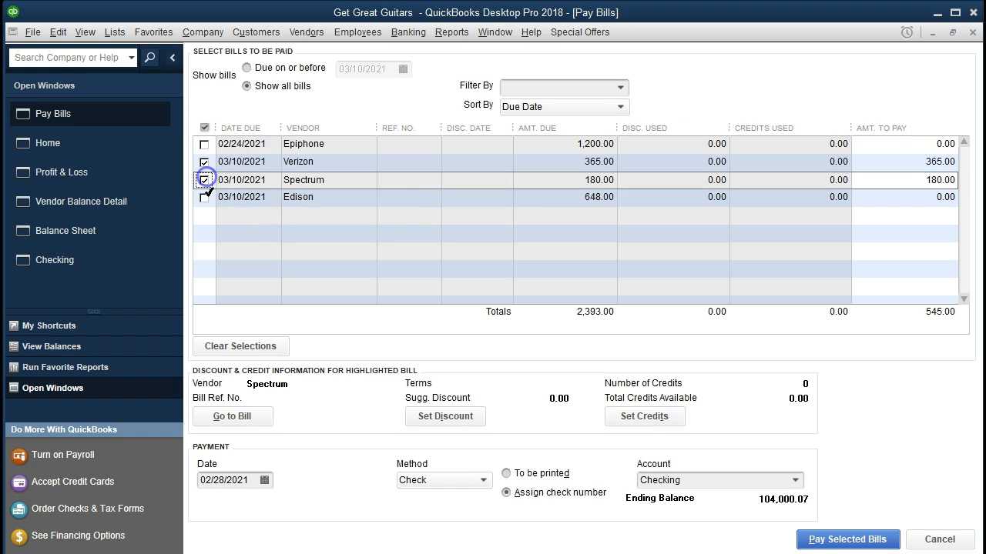
click(204, 197)
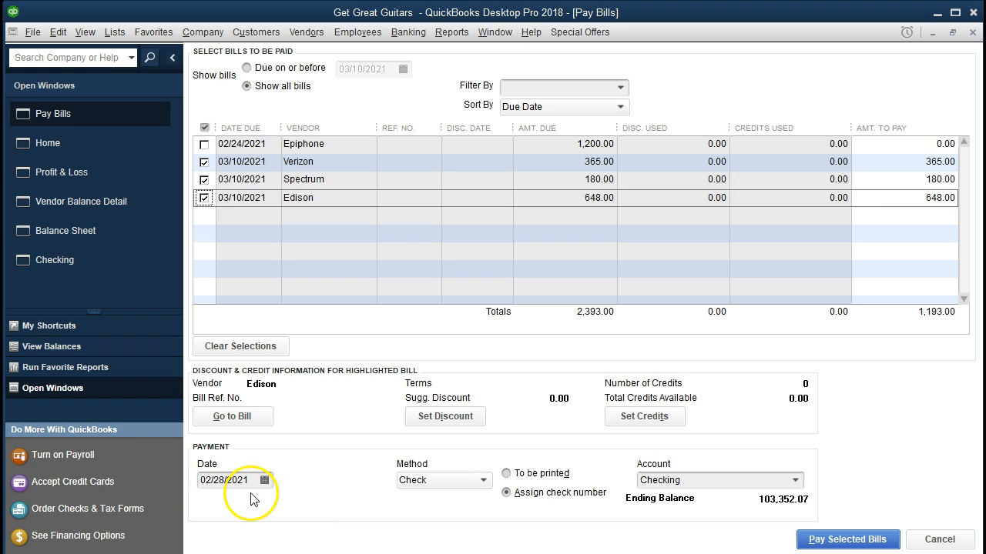
click(484, 480)
click(483, 481)
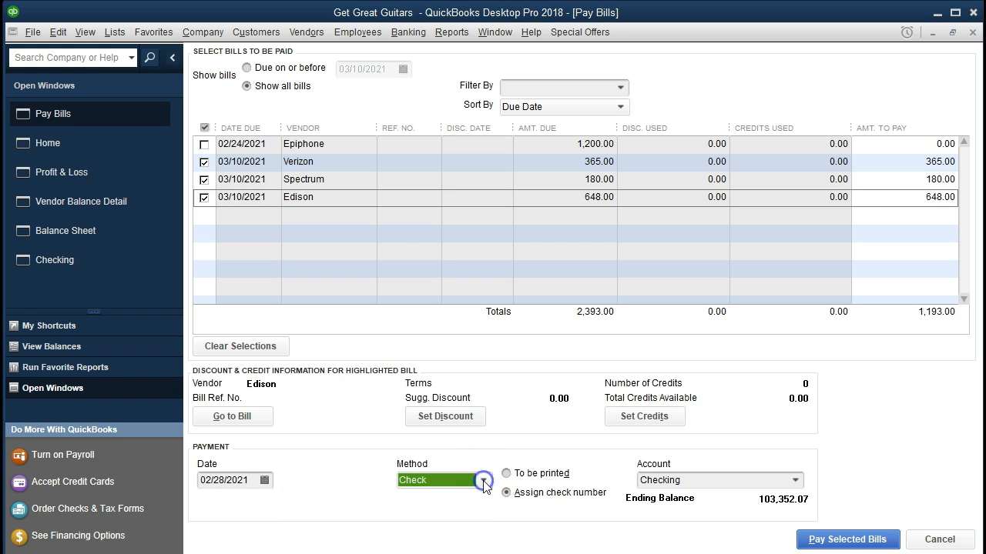
click(525, 496)
click(536, 487)
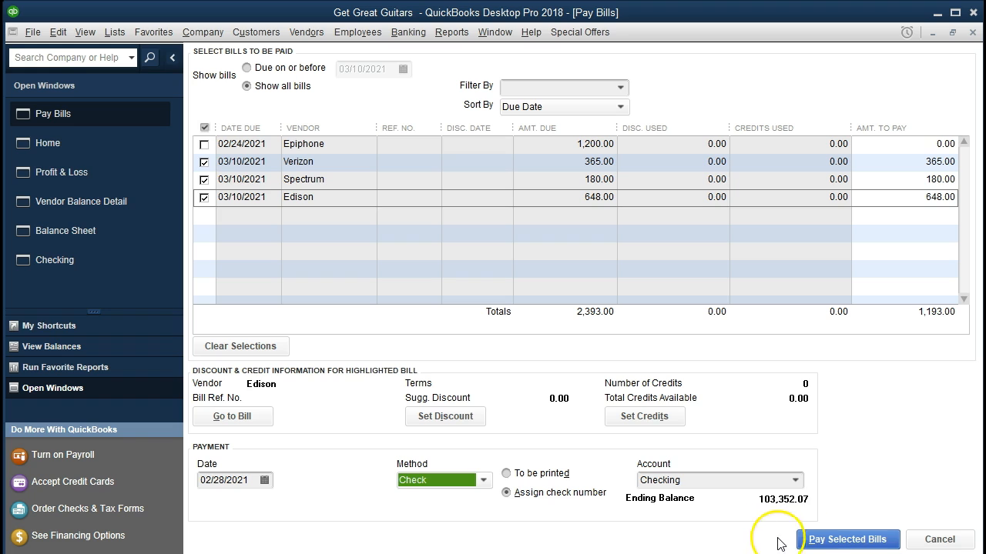
Pay the selected bills, letting QuickBooks assign the check numbers, and close the payment summary.
click(822, 542)
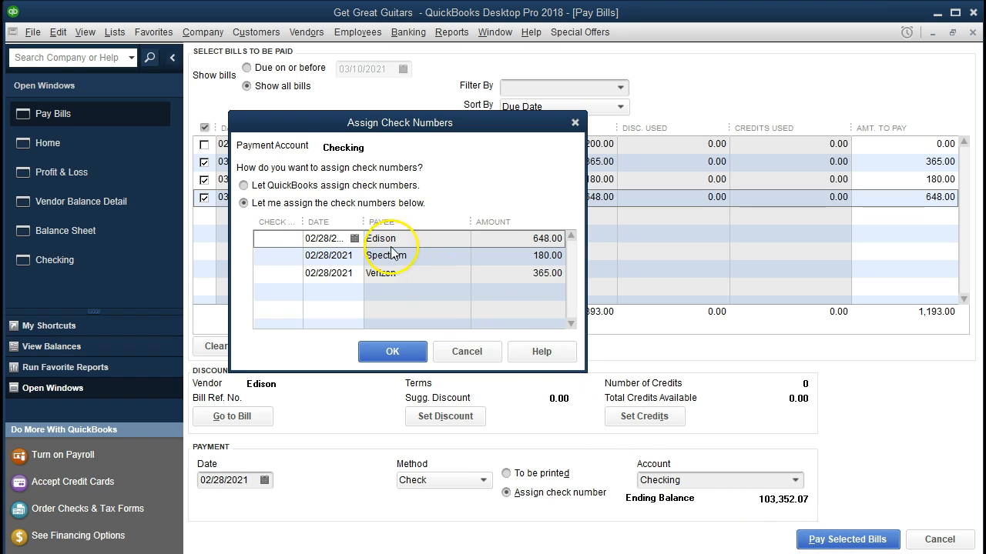
click(245, 186)
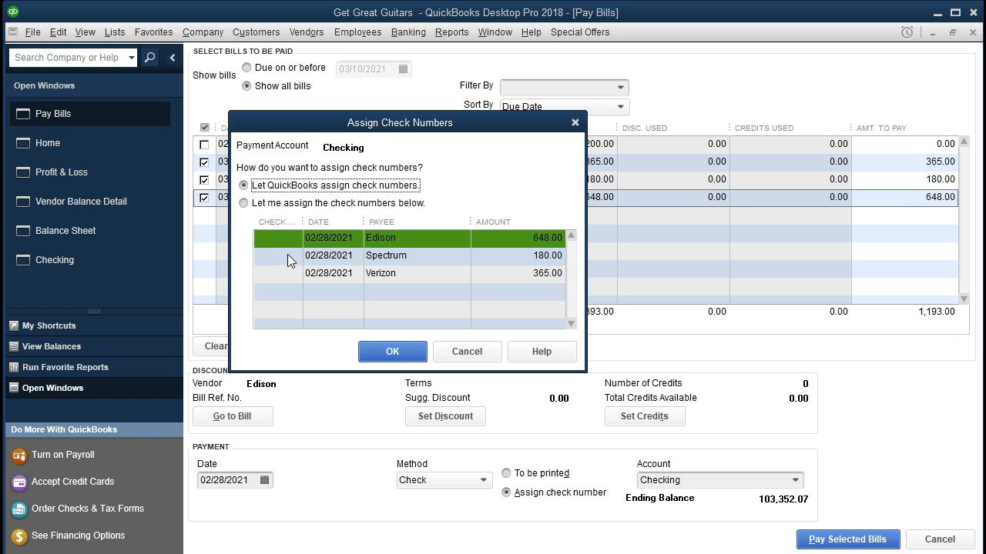
click(378, 350)
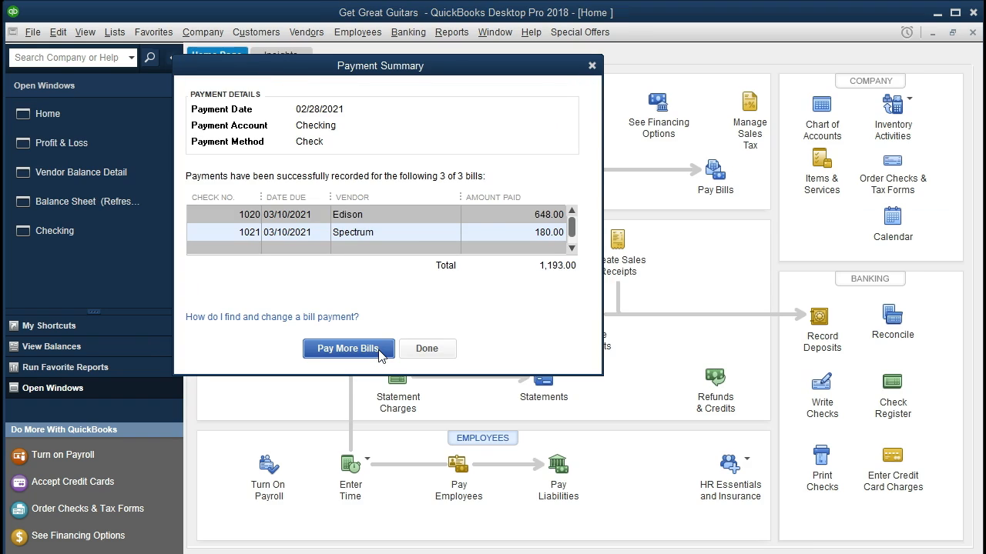
click(592, 65)
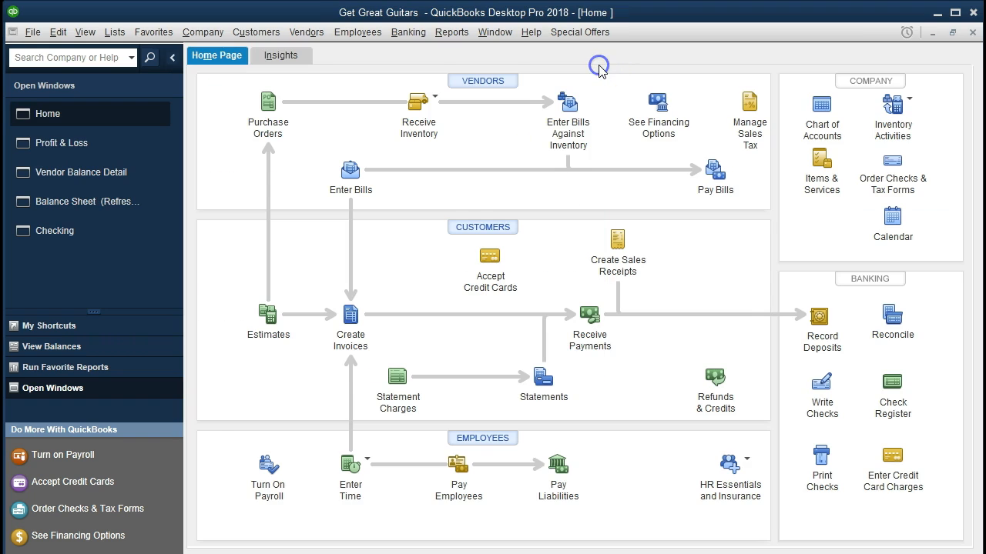
click(716, 192)
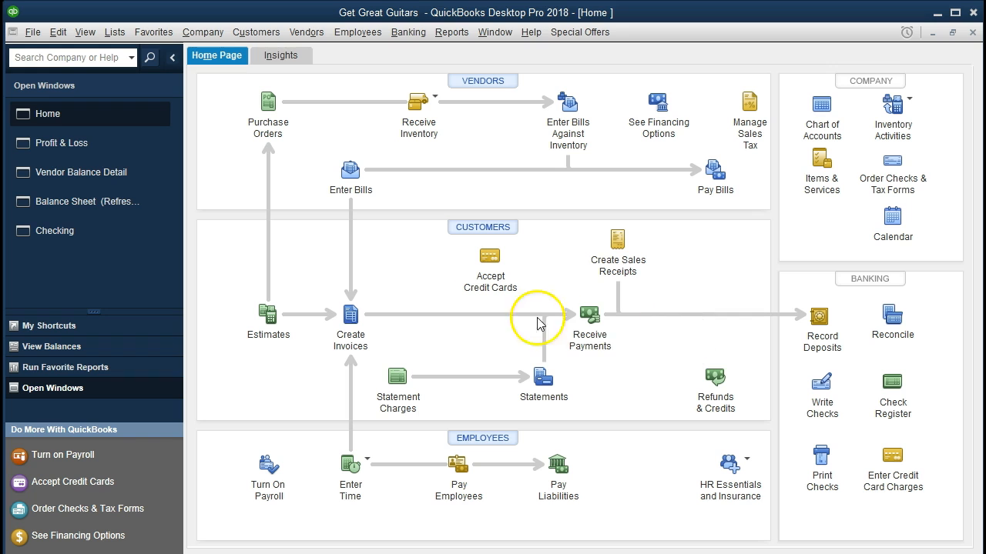
Drill into the Checking balance on the balance sheet and examine its most recent transactions.
click(114, 202)
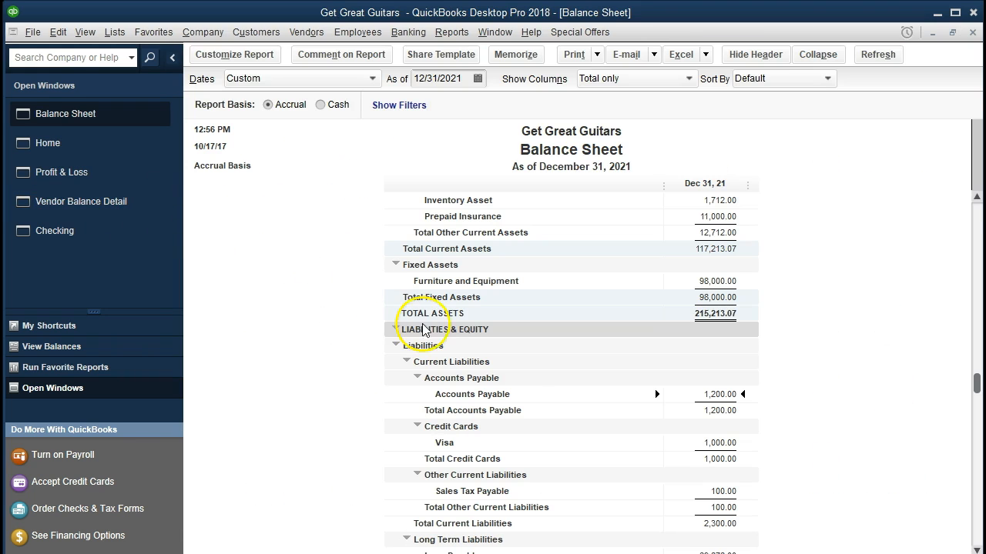
scroll(423, 329, up, 3)
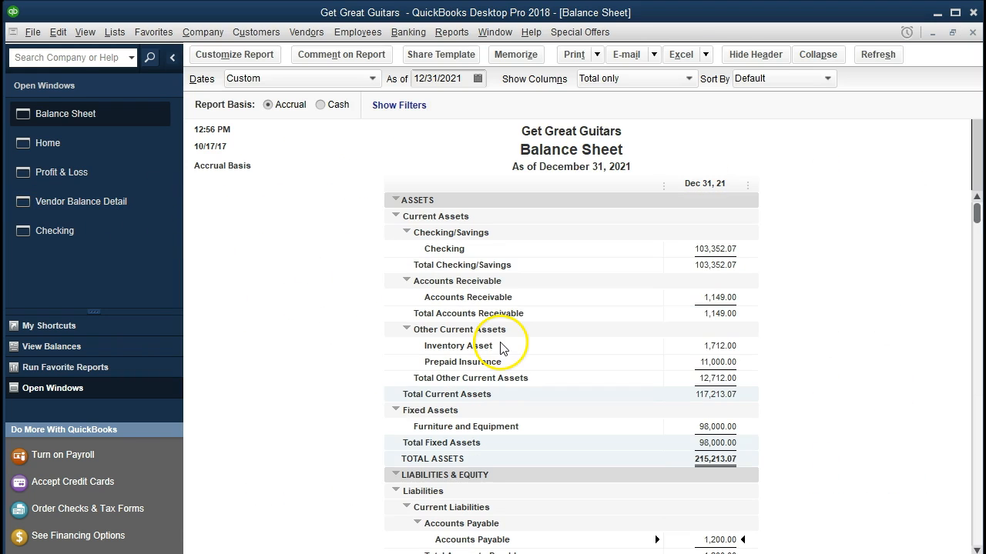
double_click(672, 248)
scroll(655, 254, down, 4)
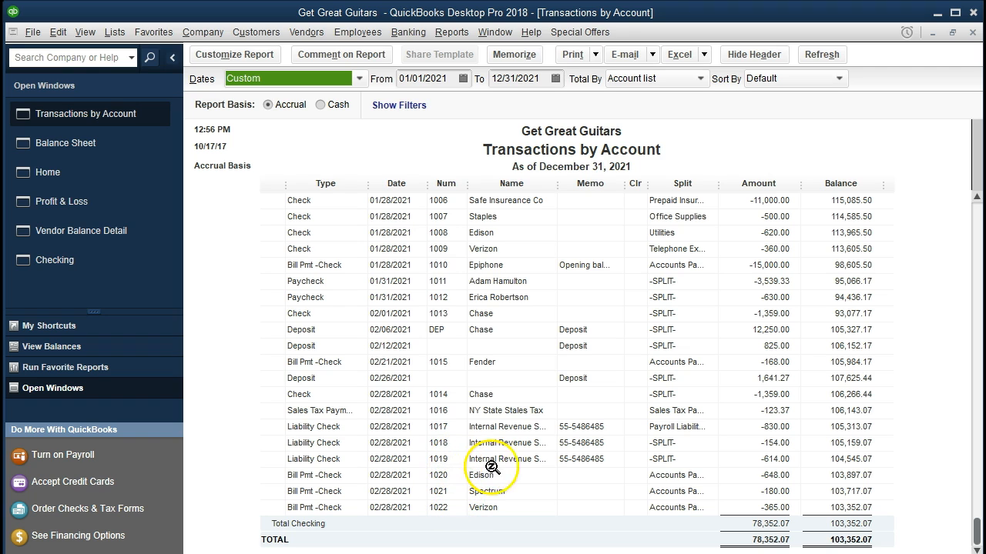
View the Edison bill payment check from the transaction list, and return to the balance sheet.
click(735, 478)
double_click(735, 478)
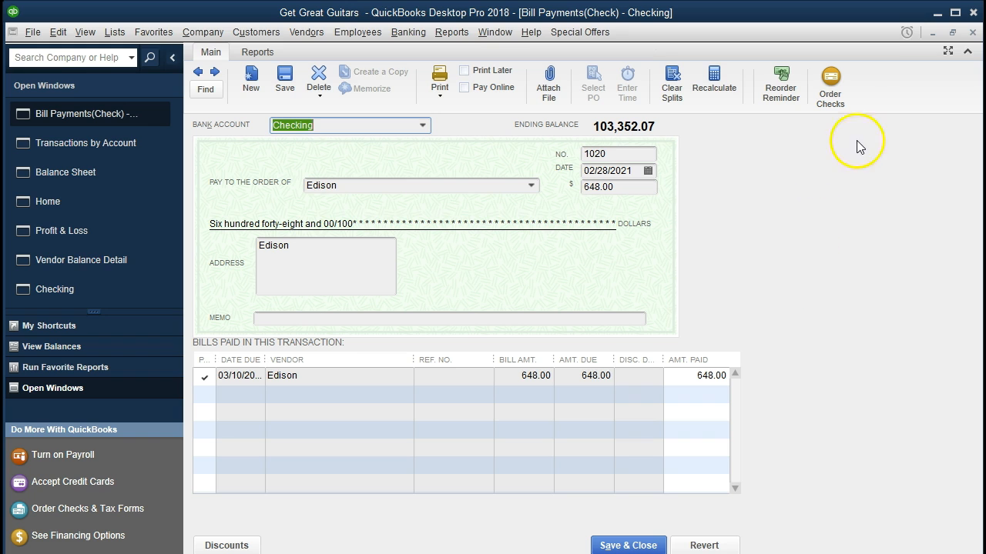
click(973, 32)
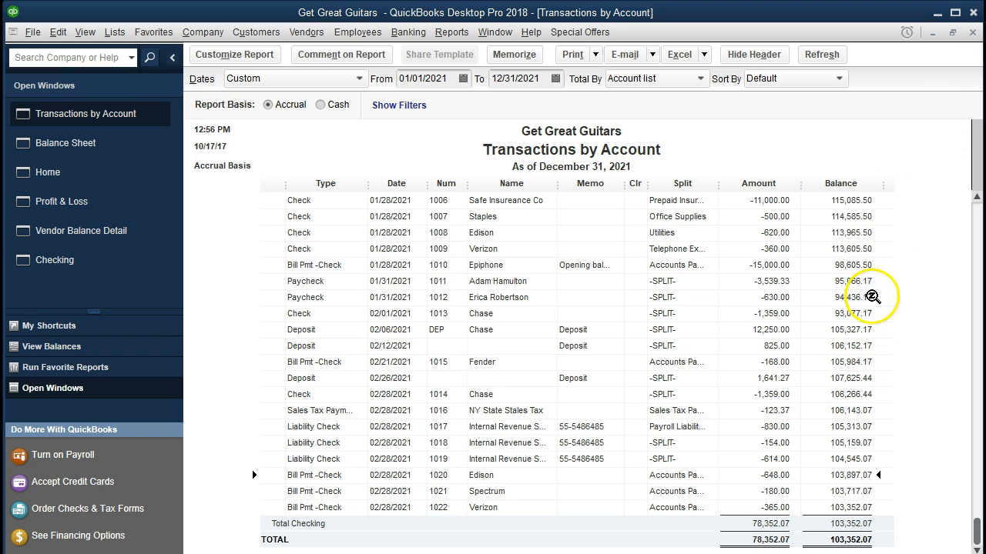
click(972, 33)
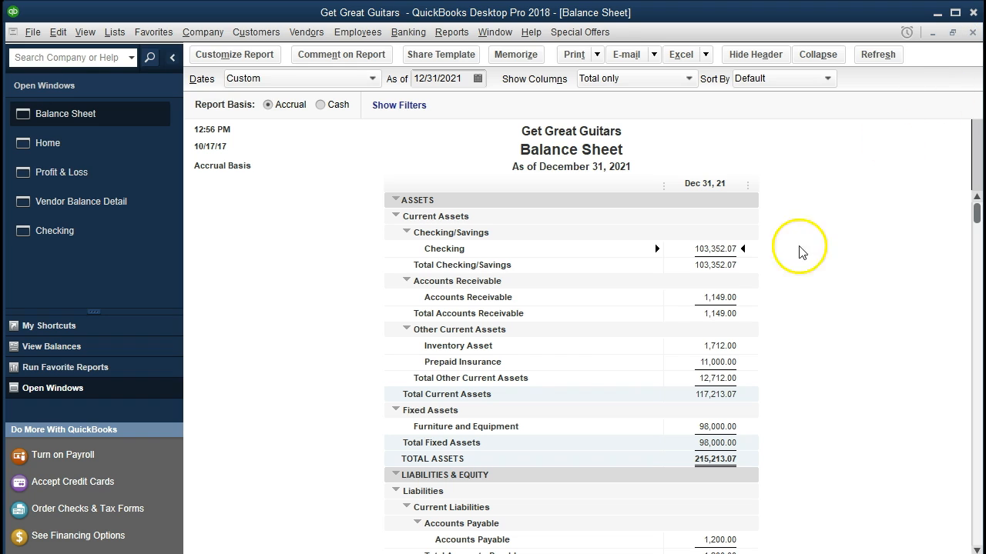
Examine the bill payments in the Checking register, viewing the Edison payment check and closing it.
click(102, 245)
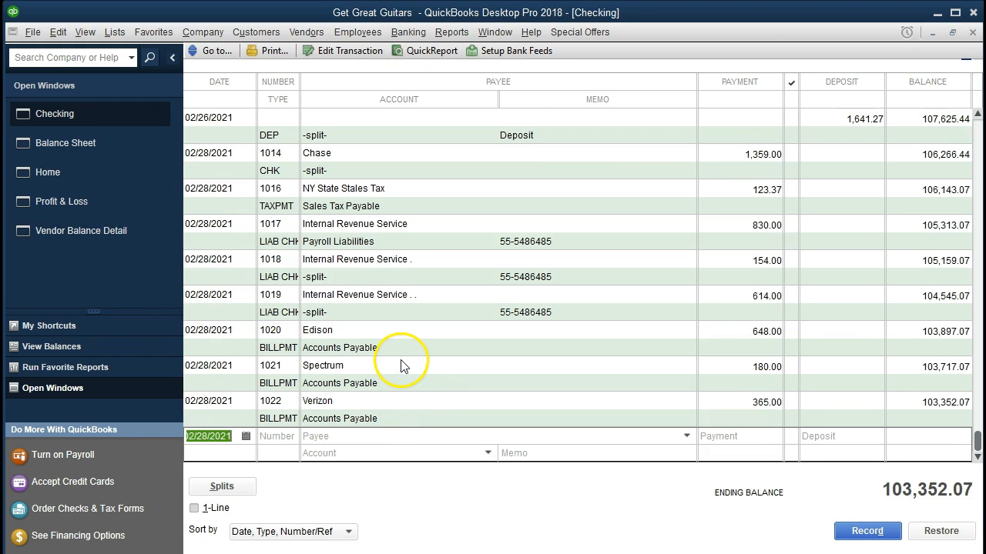
double_click(283, 352)
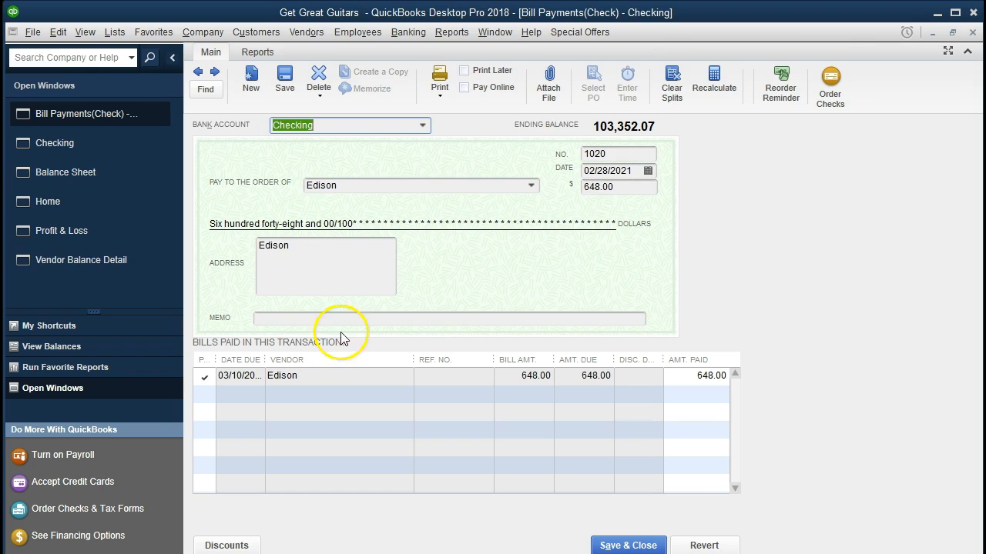
click(971, 32)
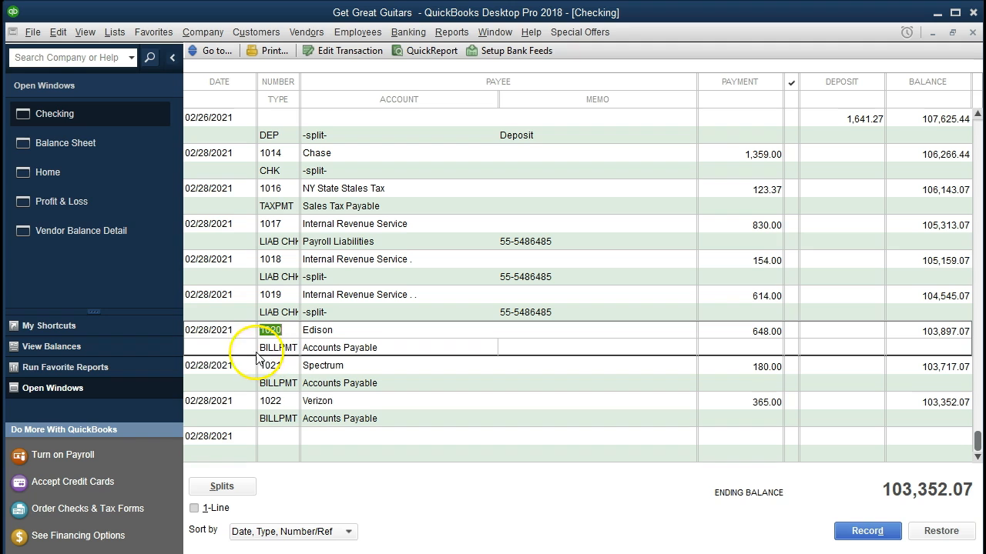
Drill into Accounts Payable on the balance sheet, view the Spectrum bill payment check, and return to the balance sheet.
click(94, 147)
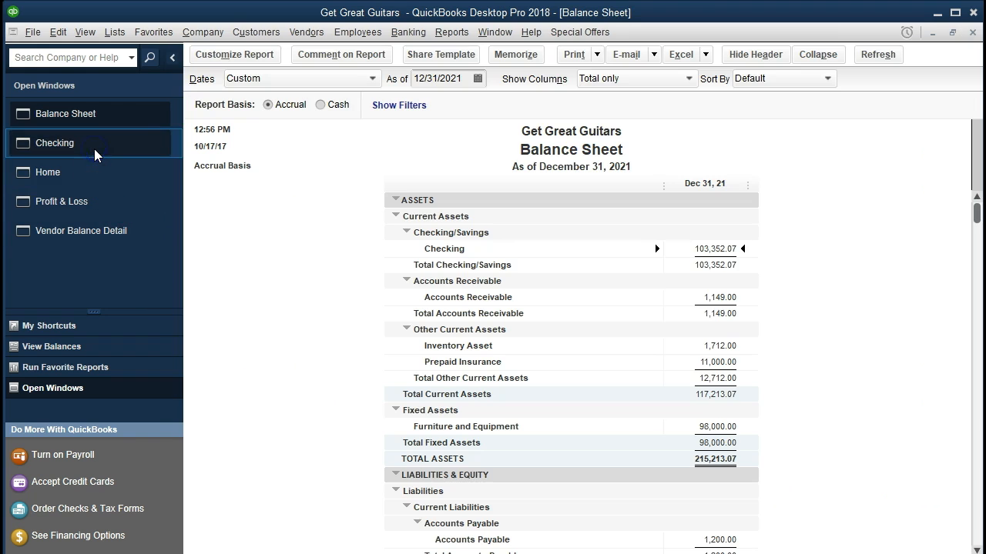
click(331, 325)
scroll(332, 326, down, 4)
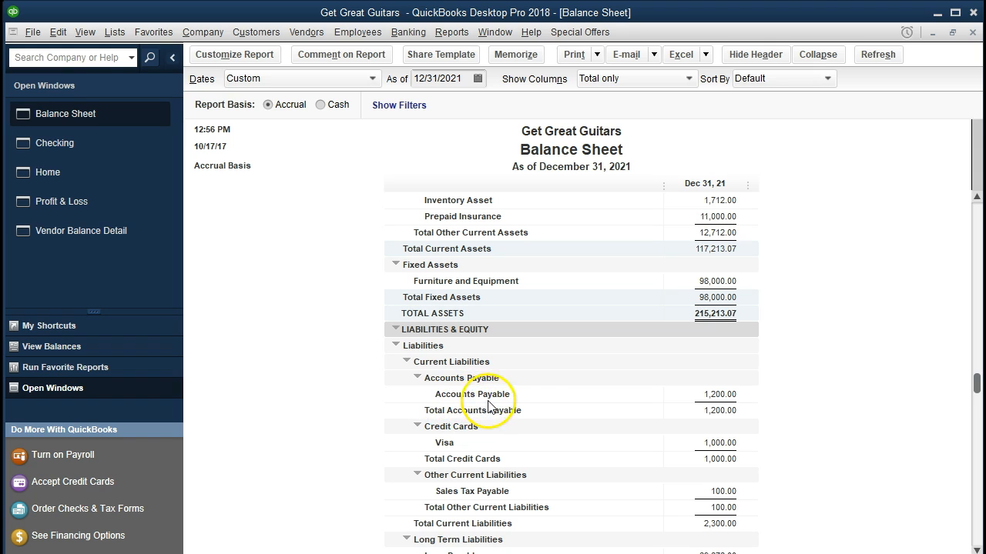
double_click(677, 400)
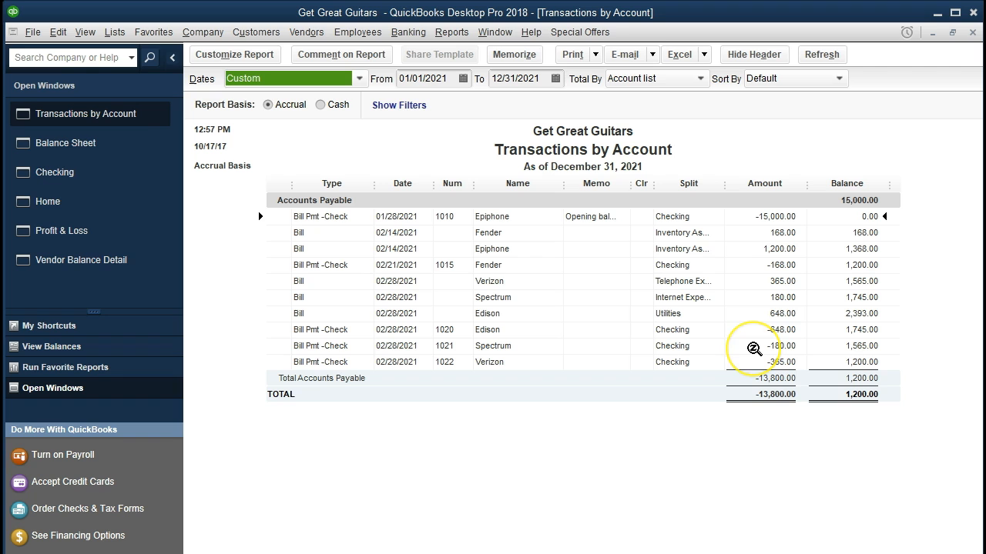
double_click(754, 349)
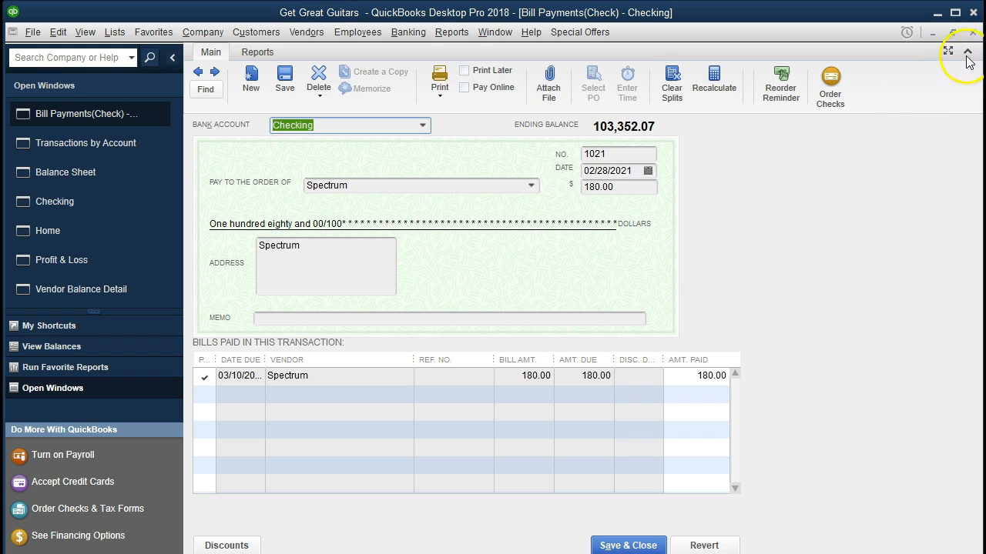
click(973, 32)
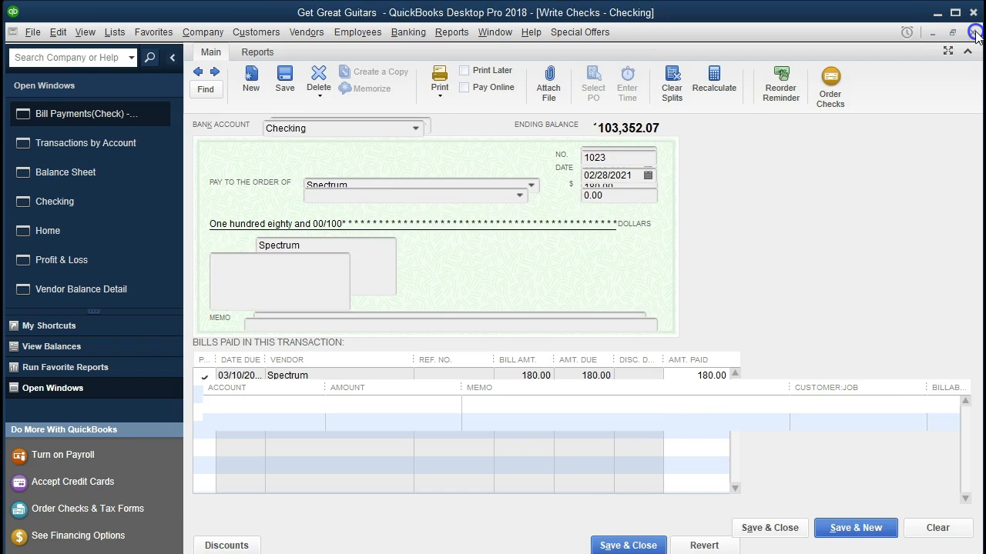
click(974, 32)
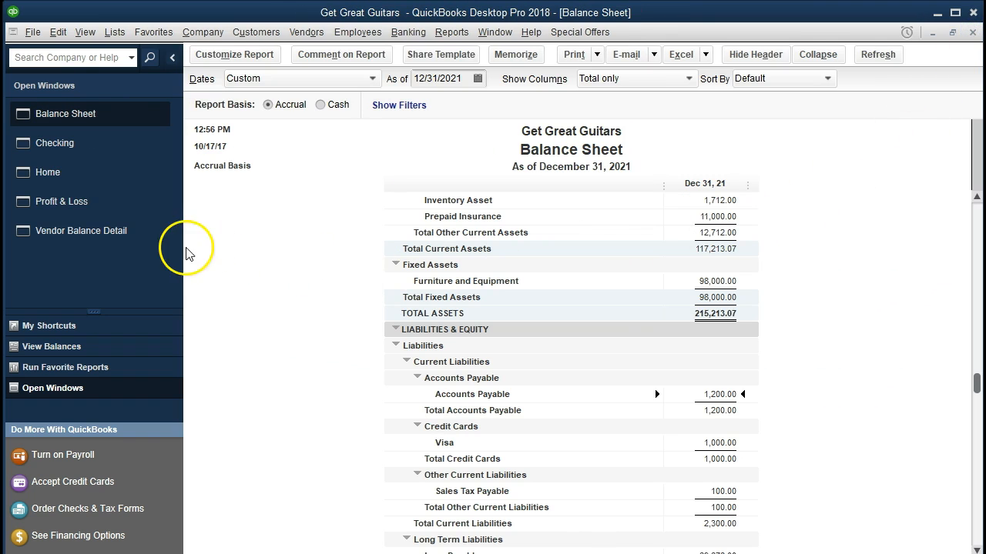
Check the Edison, Spectrum and Verizon bill payments and their remaining balances in the Vendor Balance Detail report.
click(152, 241)
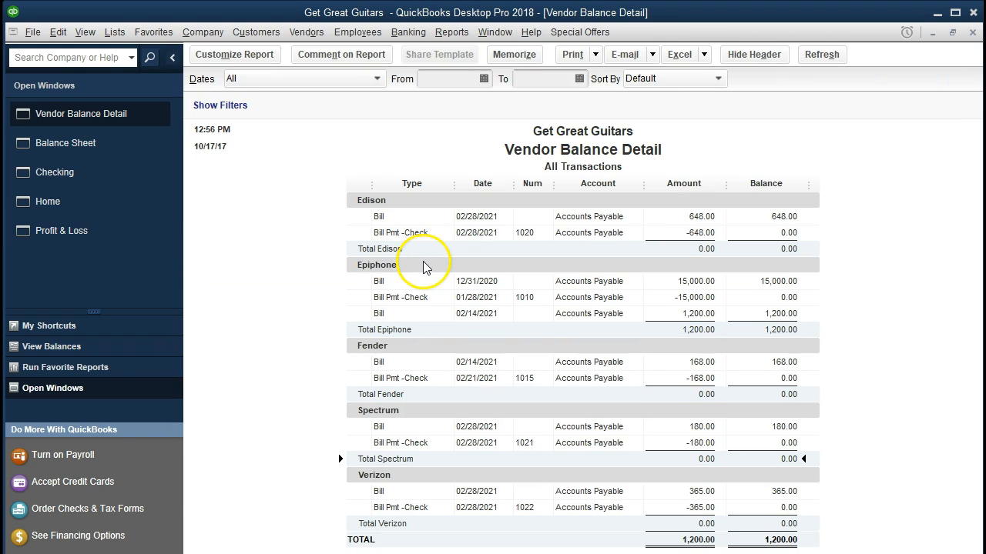
click(679, 232)
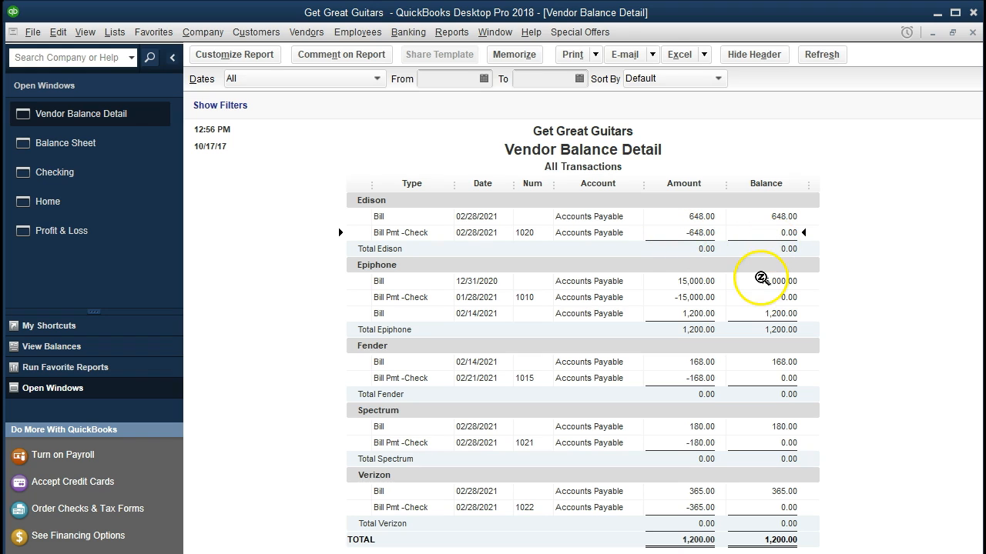
click(693, 443)
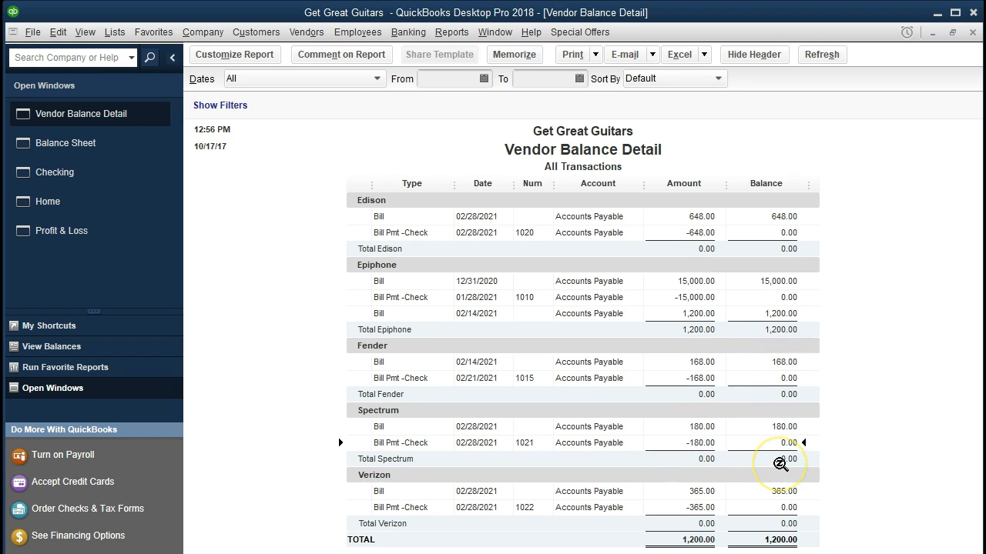
click(697, 508)
click(720, 522)
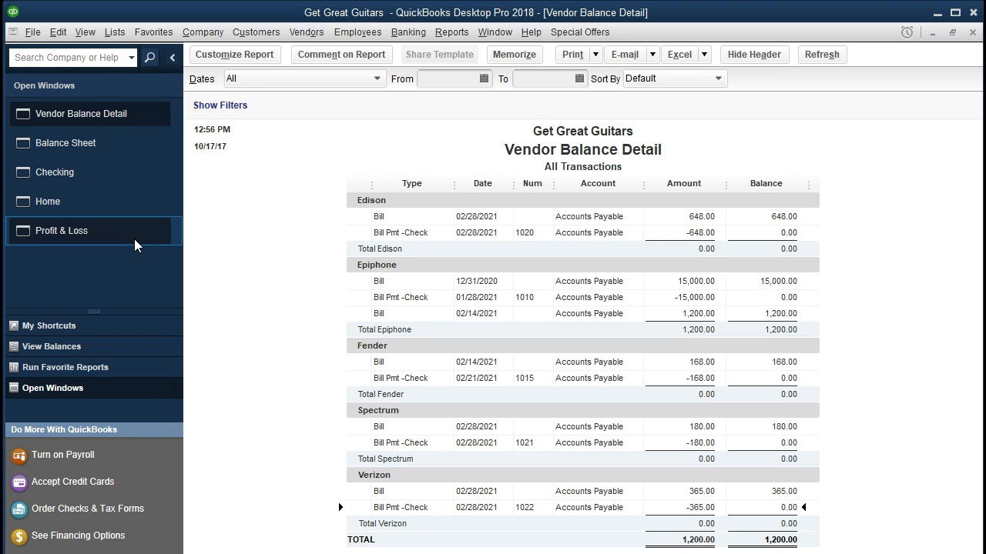
Switch to the Excel workbook 8.70 Enter Bills & Pay Bills.xlsx.
key(alt+Tab)
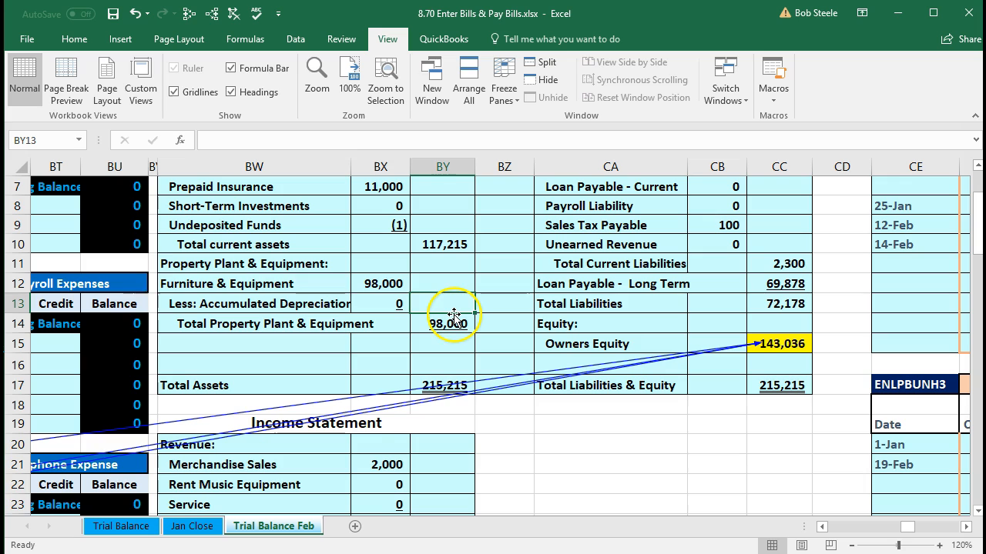